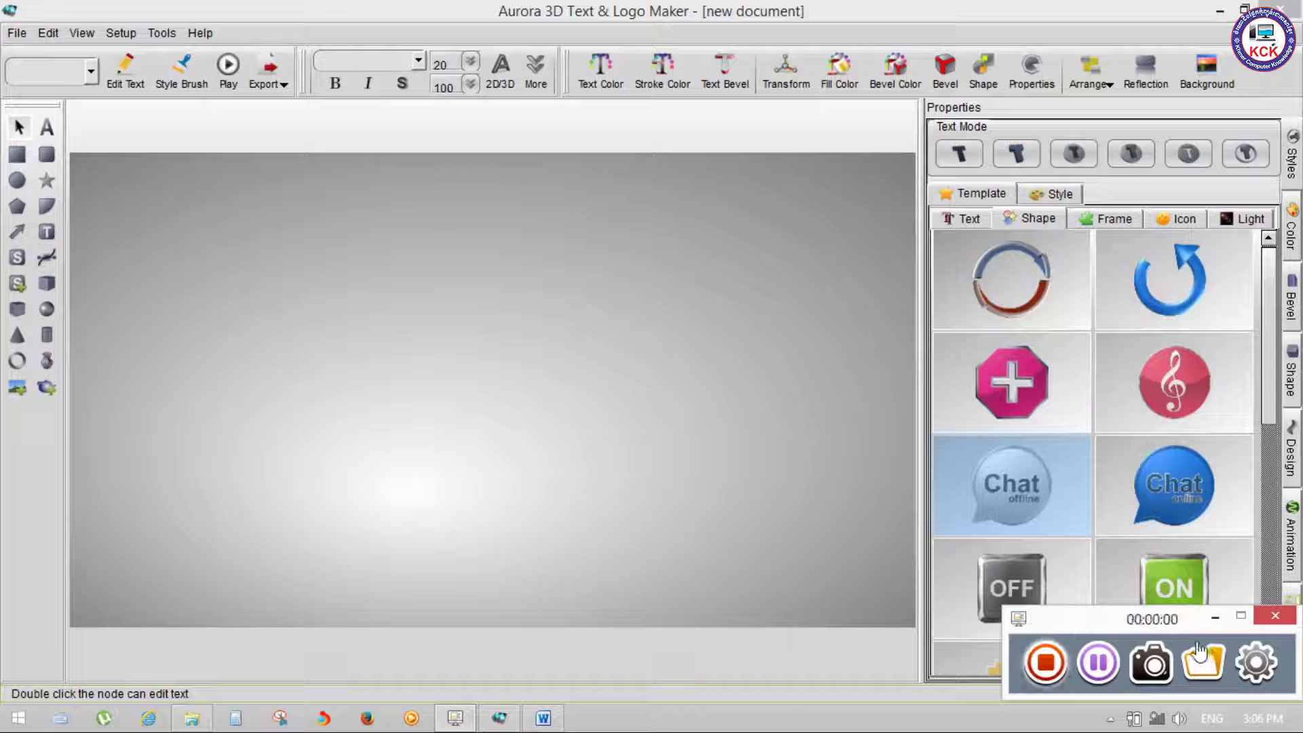
Step: Show the Frame templates and scroll the gallery down to the TEXT plate frames
left_click(1130, 223)
scroll(1276, 400, "down", 1)
scroll(1276, 400, "down", 3)
scroll(1276, 400, "down", 2)
scroll(1276, 401, "down", 4)
scroll(1276, 401, "down", 2)
scroll(1158, 336, "down", 3)
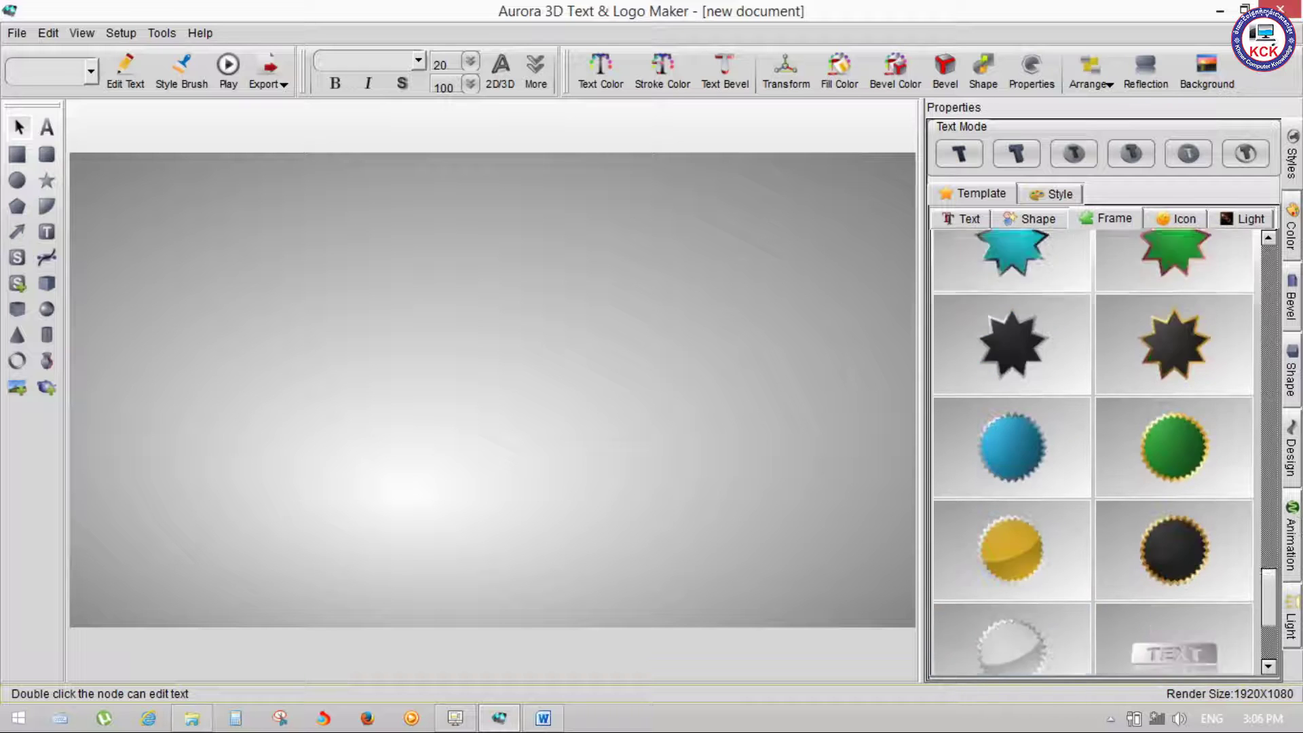
scroll(1157, 336, "down", 2)
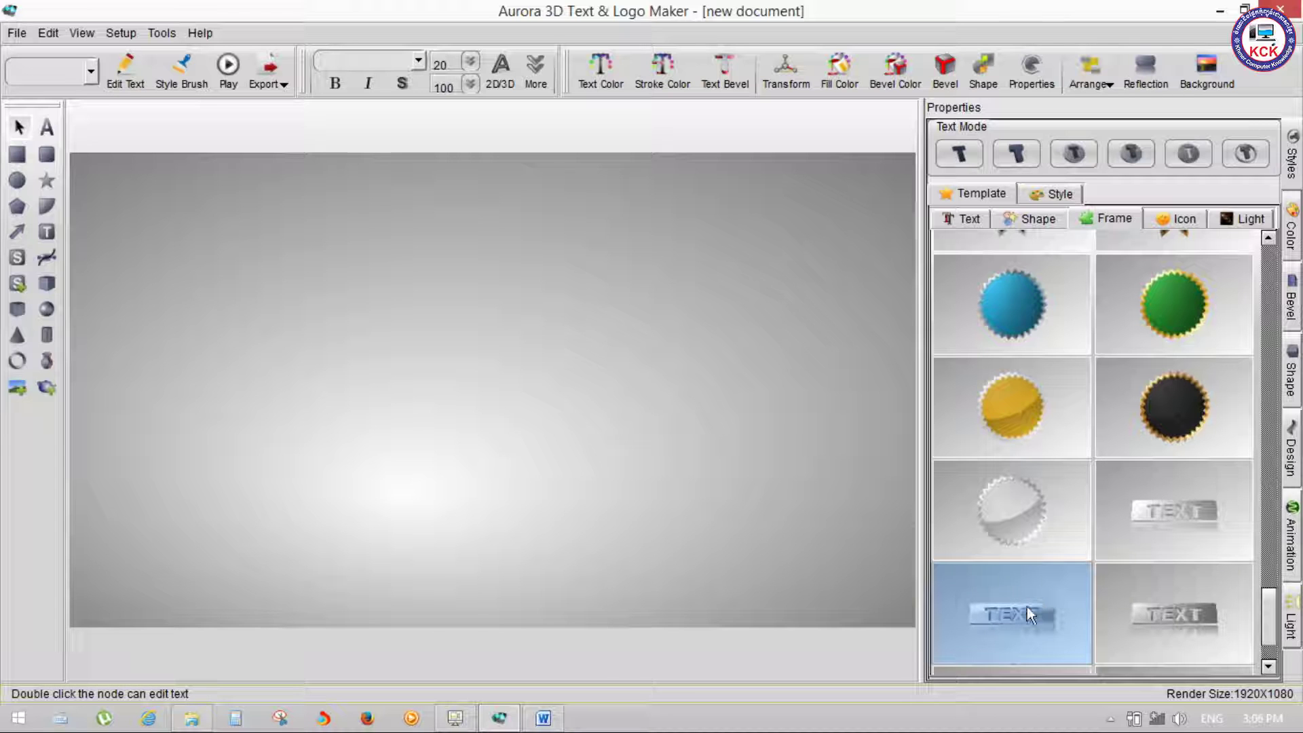
double_click(1159, 514)
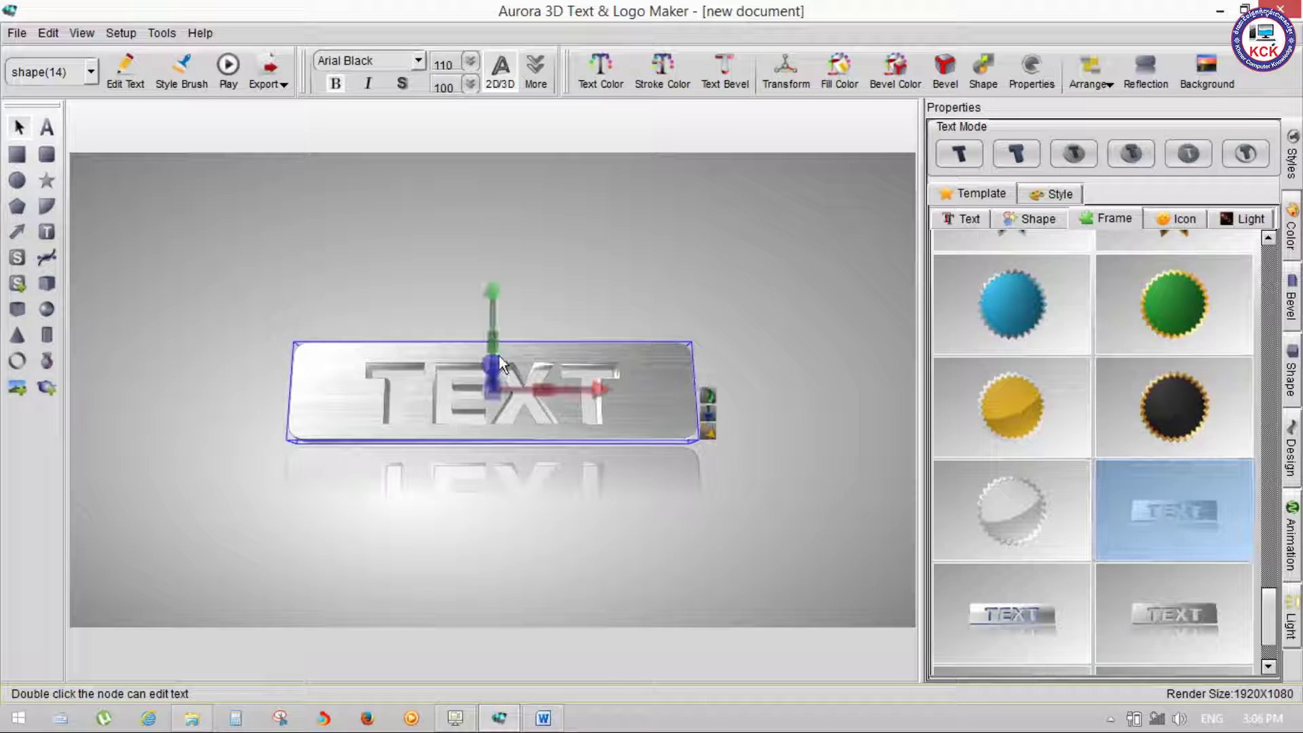
mouse_move(496, 340)
left_mouse_down()
mouse_move(873, 344)
mouse_move(621, 340)
mouse_move(287, 385)
mouse_move(363, 341)
mouse_move(646, 344)
left_mouse_up()
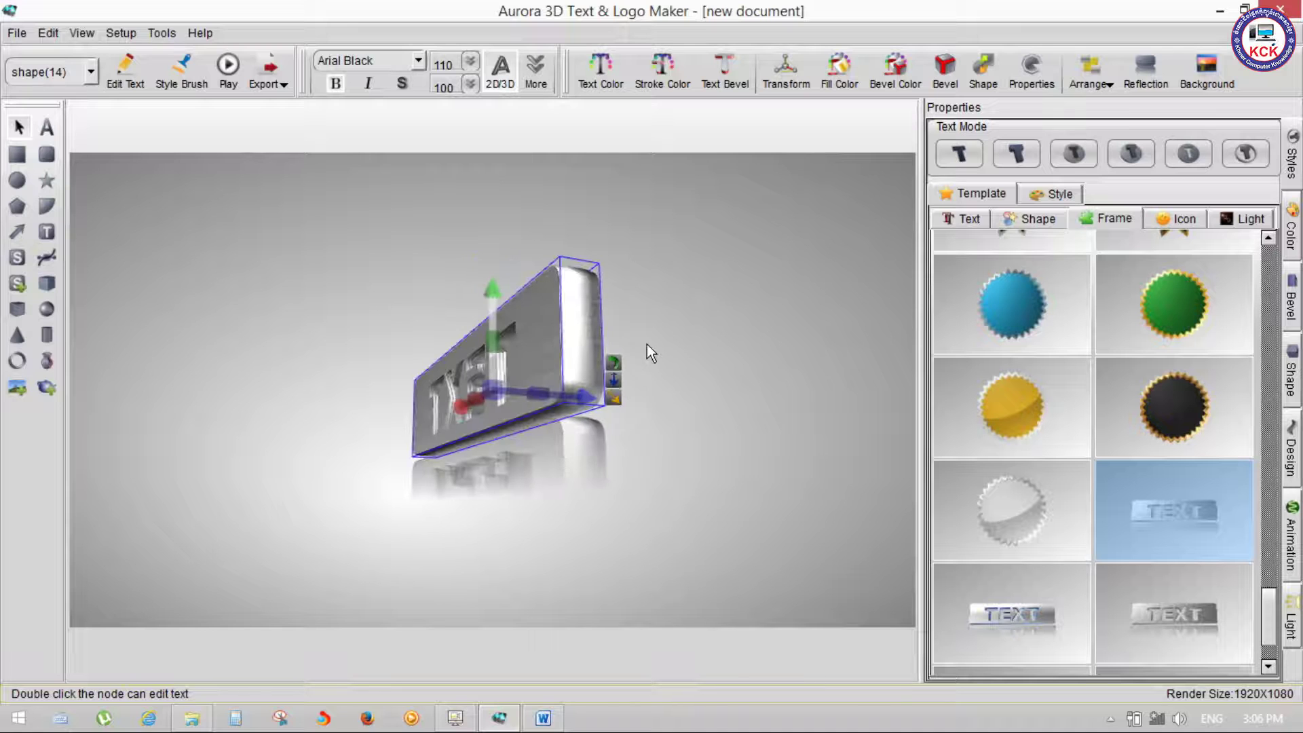
left_click(87, 72)
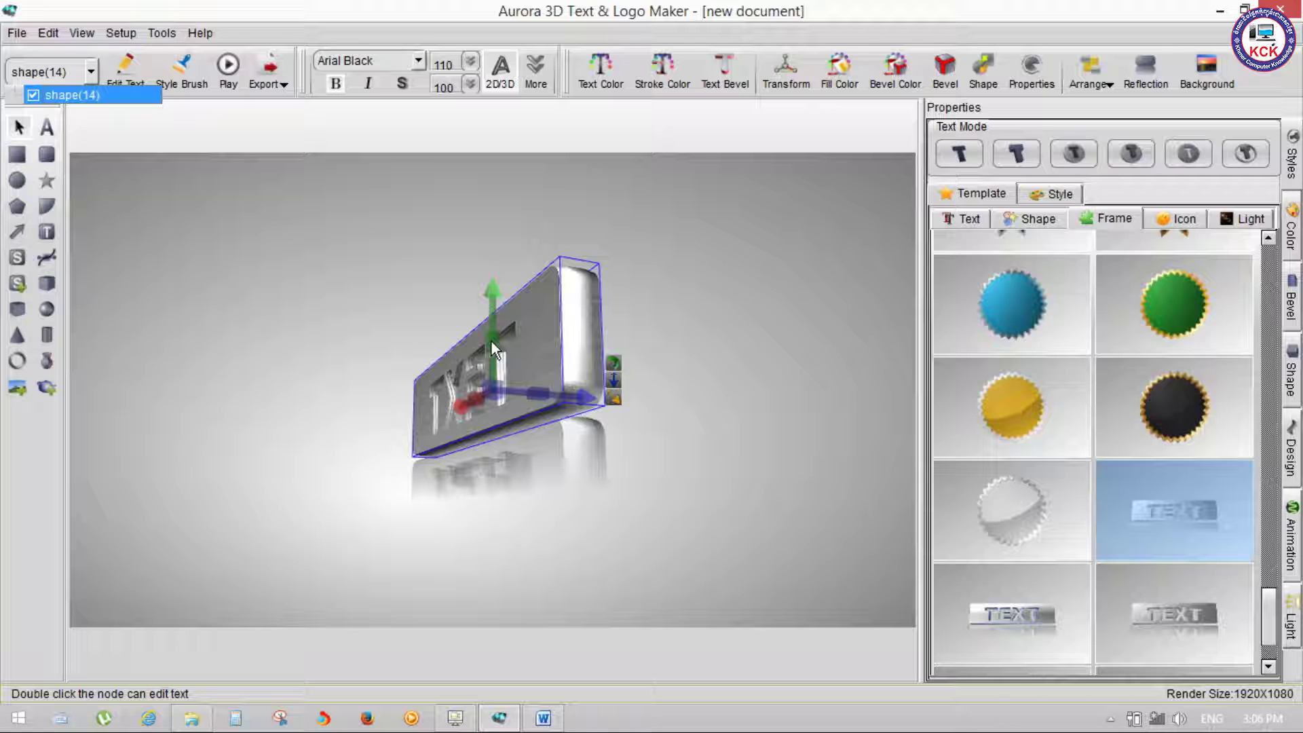
left_click_drag(490, 340, 610, 354)
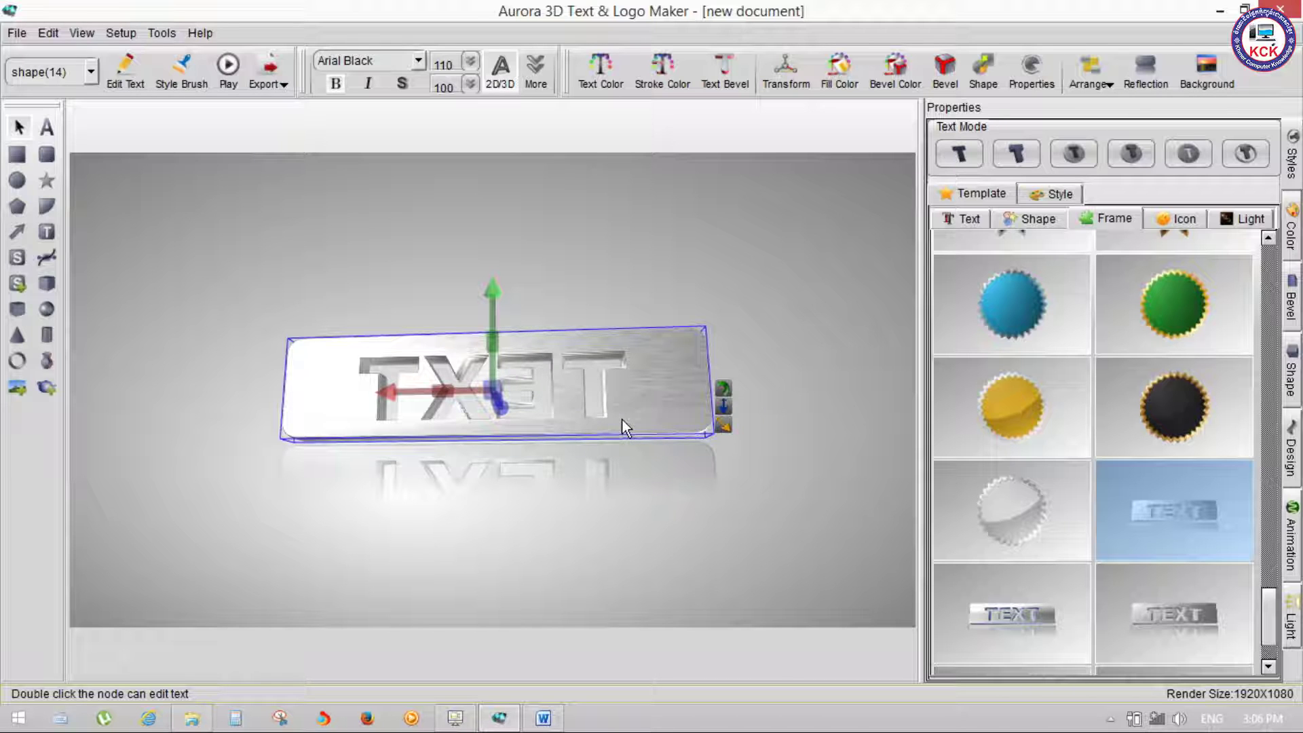
mouse_move(495, 332)
left_mouse_down()
mouse_move(751, 365)
mouse_move(723, 374)
mouse_move(642, 337)
mouse_move(788, 391)
mouse_move(861, 395)
mouse_move(287, 436)
left_mouse_up()
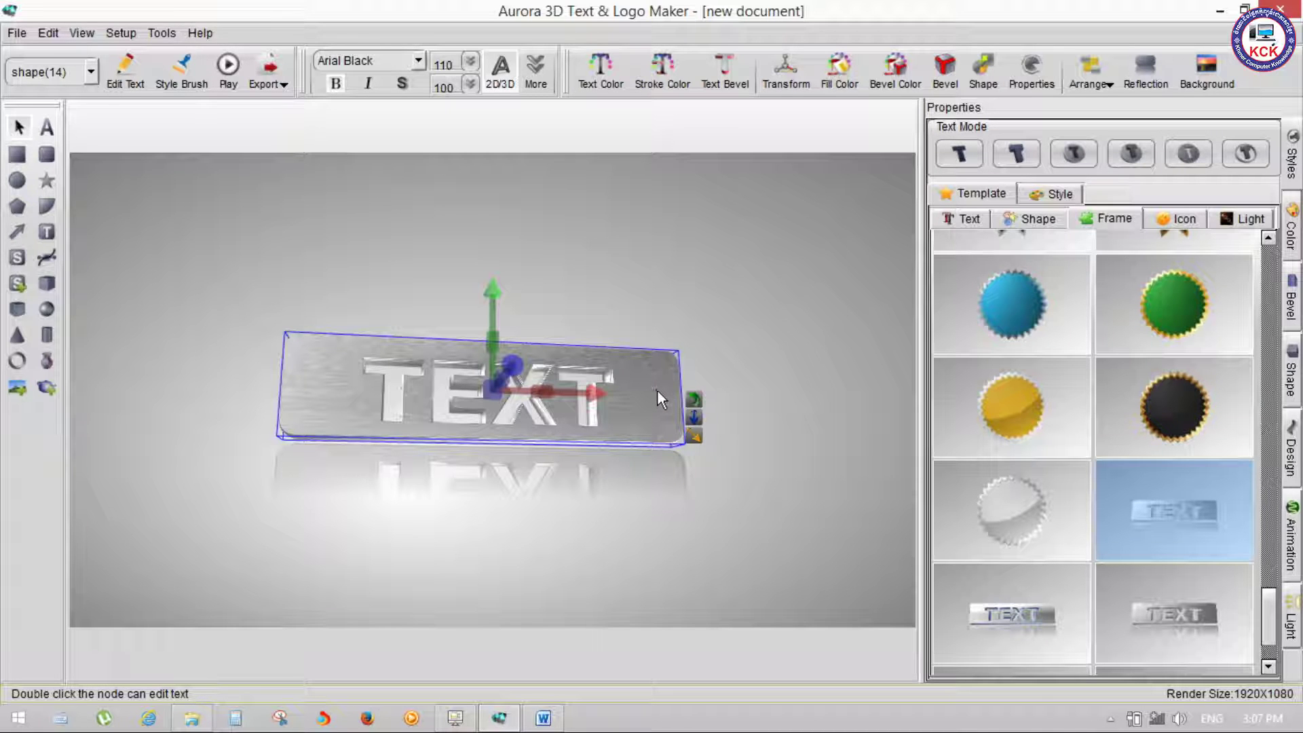
key("Delete")
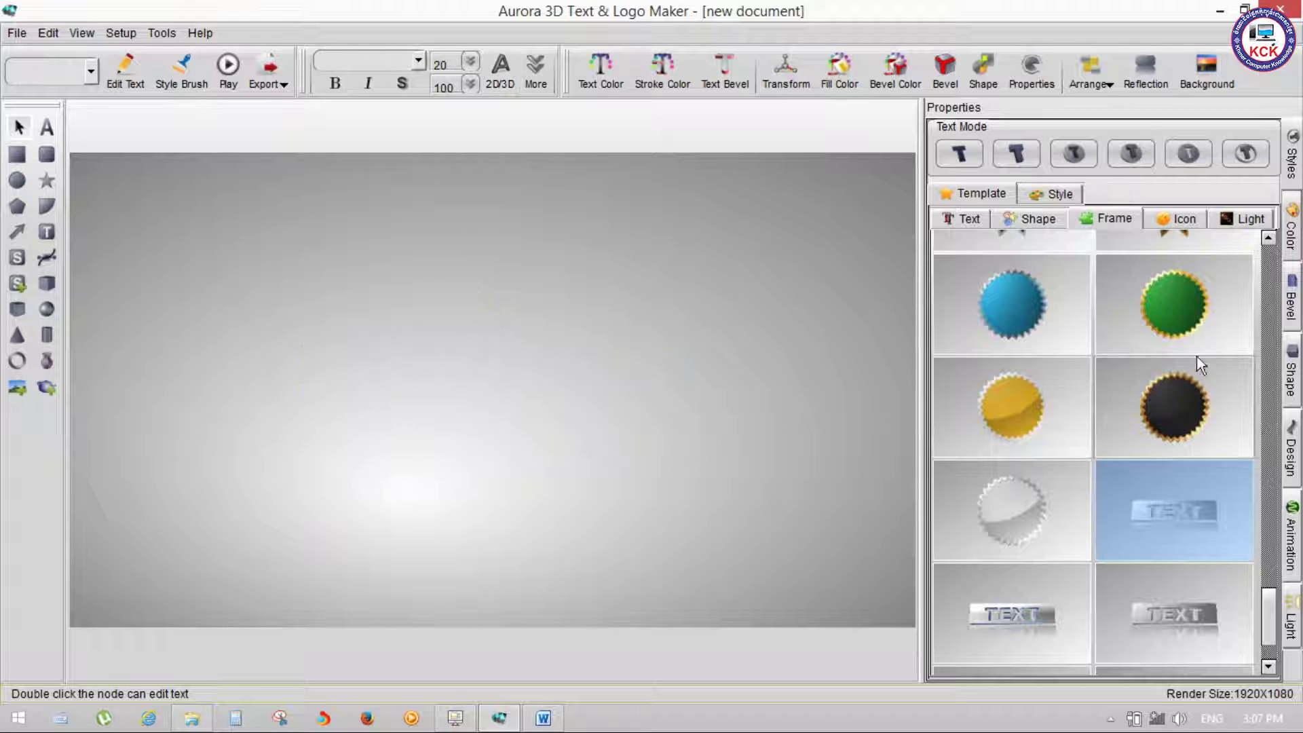
Step: Add and tilt the gold starburst frame, try a lower Inner Diameter, restore 0.93, then delete it
left_click(1021, 401)
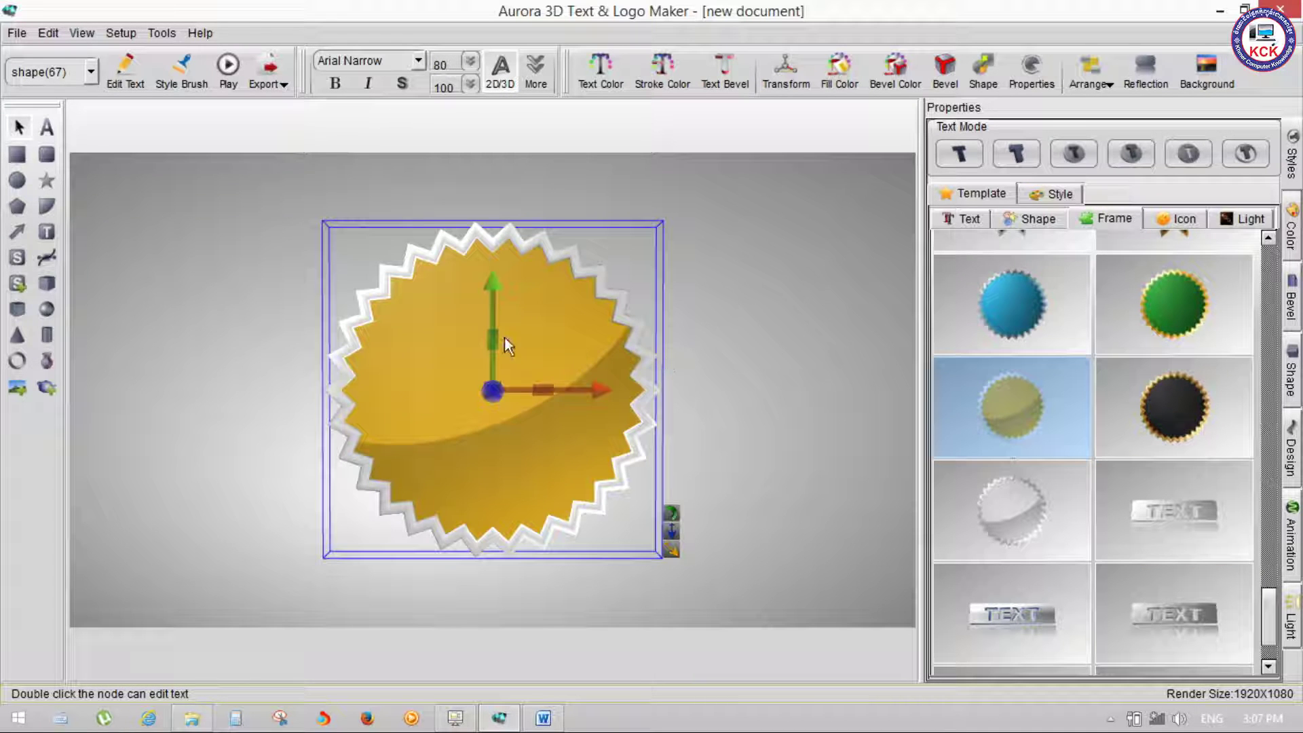
mouse_move(494, 337)
left_mouse_down()
mouse_move(104, 361)
mouse_move(477, 380)
left_mouse_up()
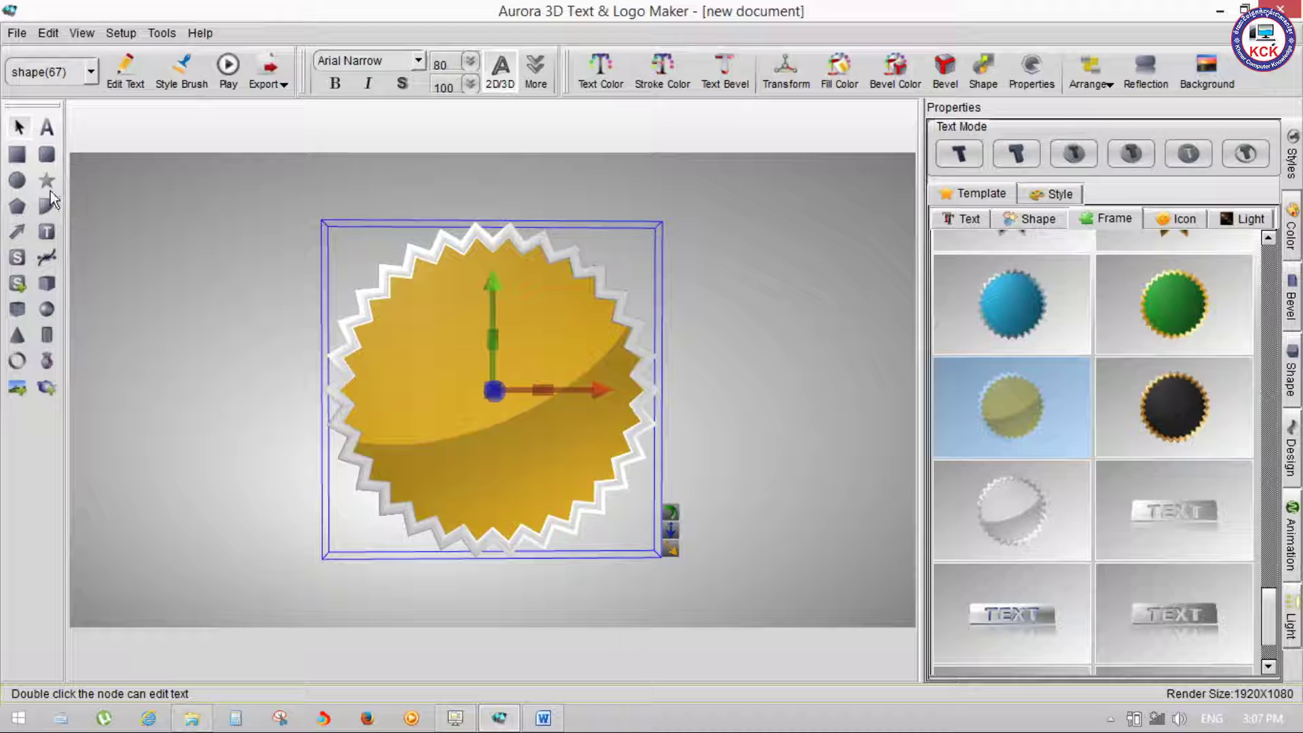
left_click(1052, 85)
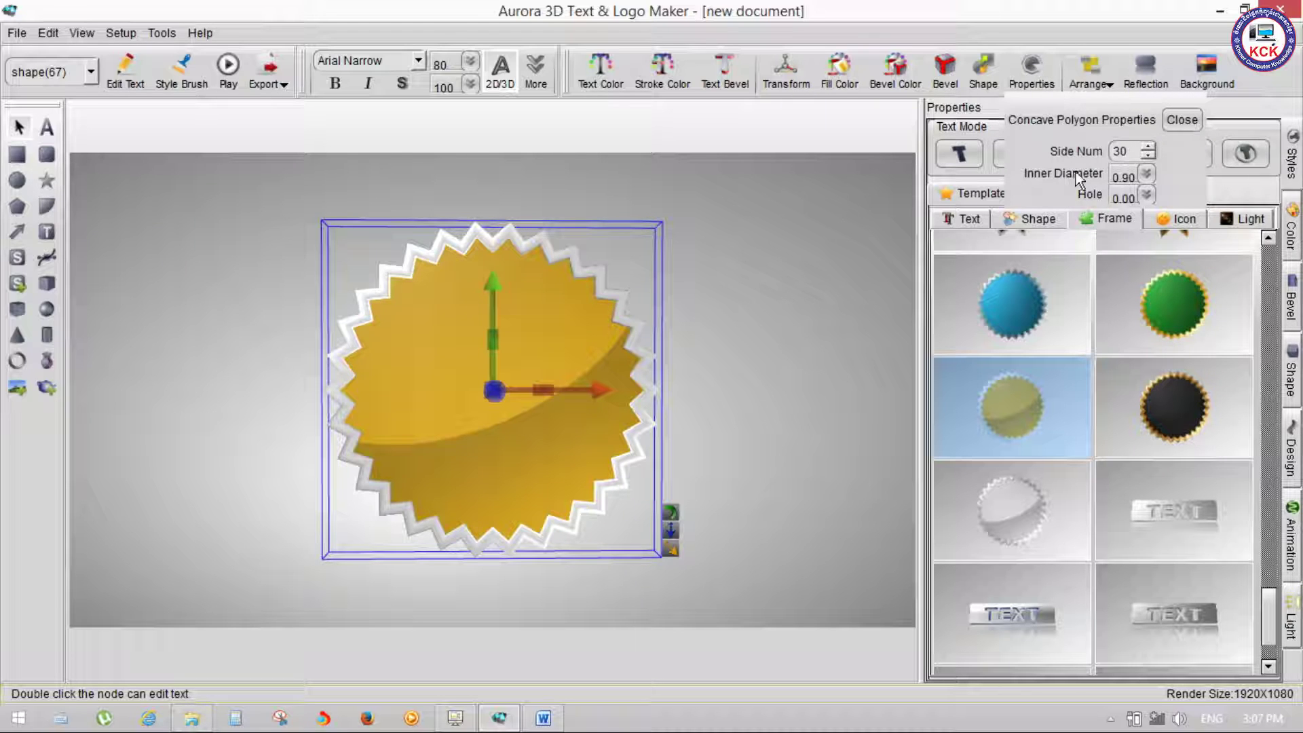
left_click(1148, 176)
mouse_move(1148, 235)
left_mouse_down()
mouse_move(1154, 280)
mouse_move(1172, 227)
mouse_move(1187, 250)
mouse_move(1187, 238)
mouse_move(1149, 254)
left_mouse_up()
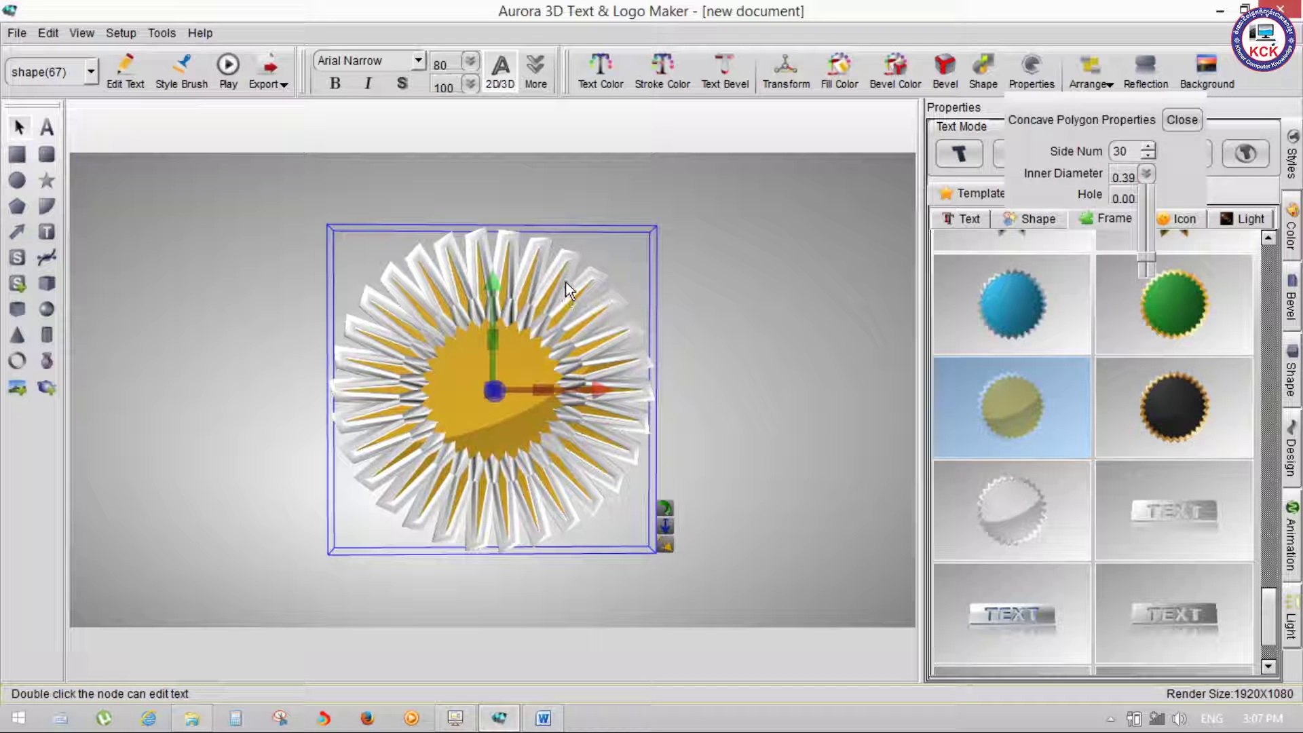
left_click_drag(1147, 267, 1147, 230)
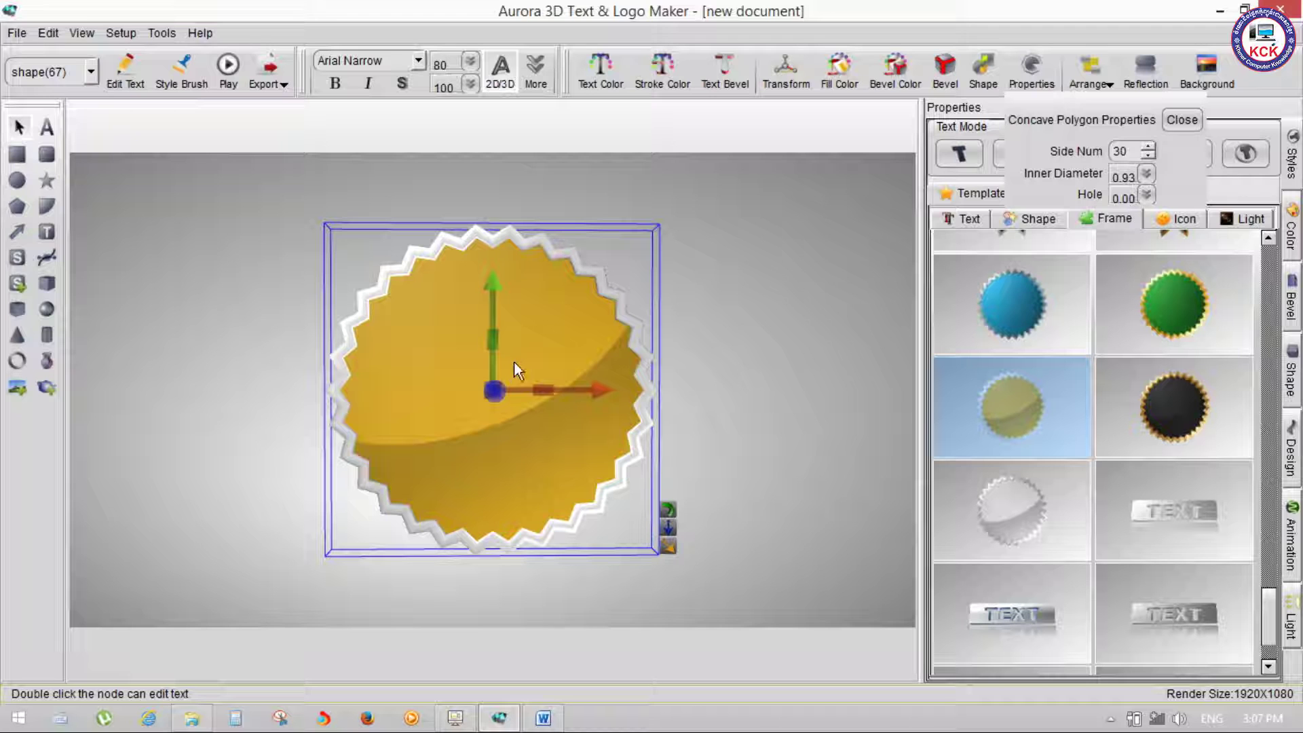
left_click(527, 418)
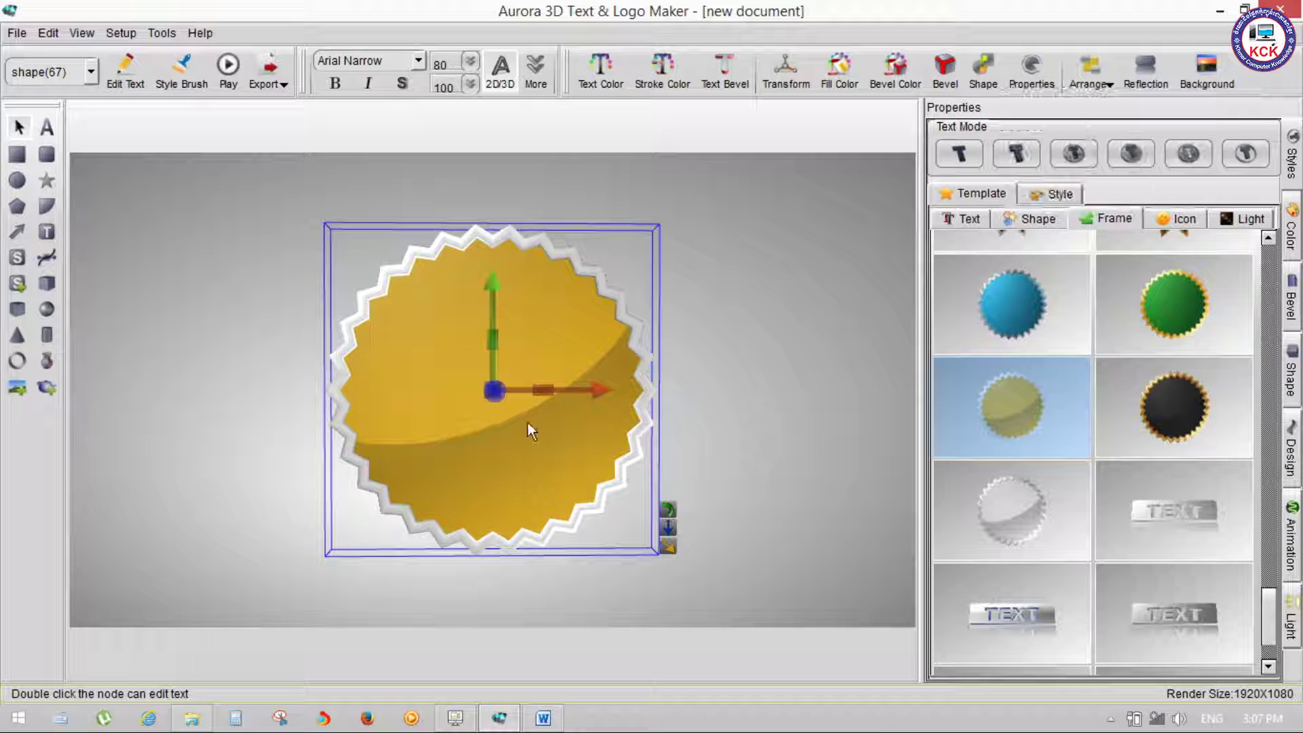
key("Delete")
Step: Add the red pill icon from the Icon templates and turn it nearly edge-on
left_click(1177, 218)
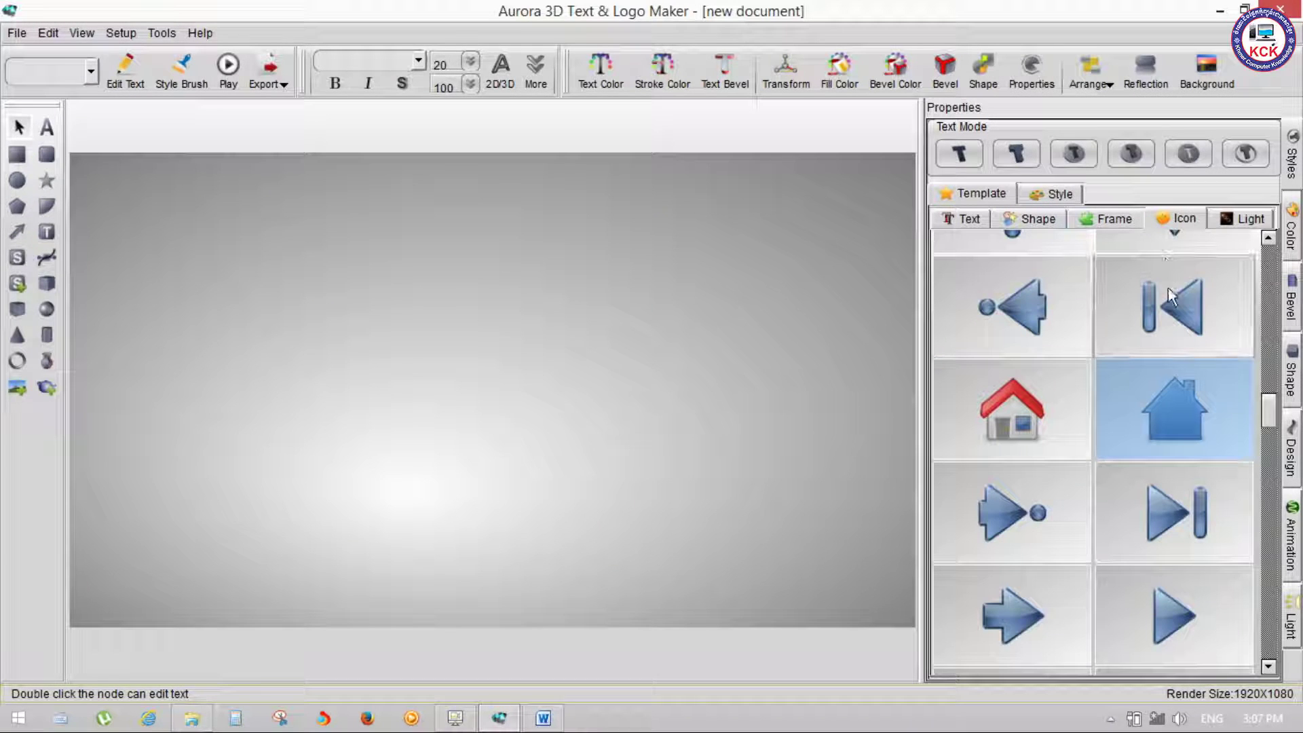
mouse_move(1267, 426)
left_mouse_down()
mouse_move(1298, 641)
mouse_move(1293, 540)
left_mouse_up()
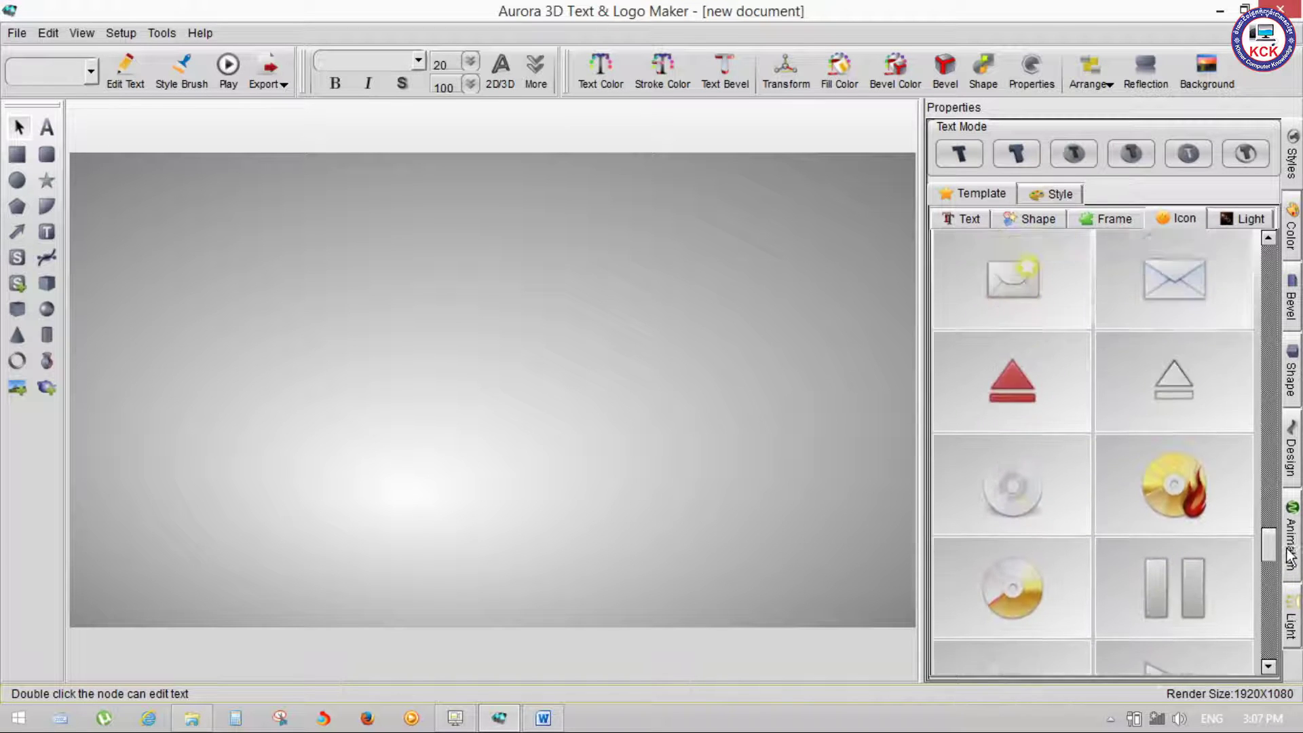
left_click(1014, 425)
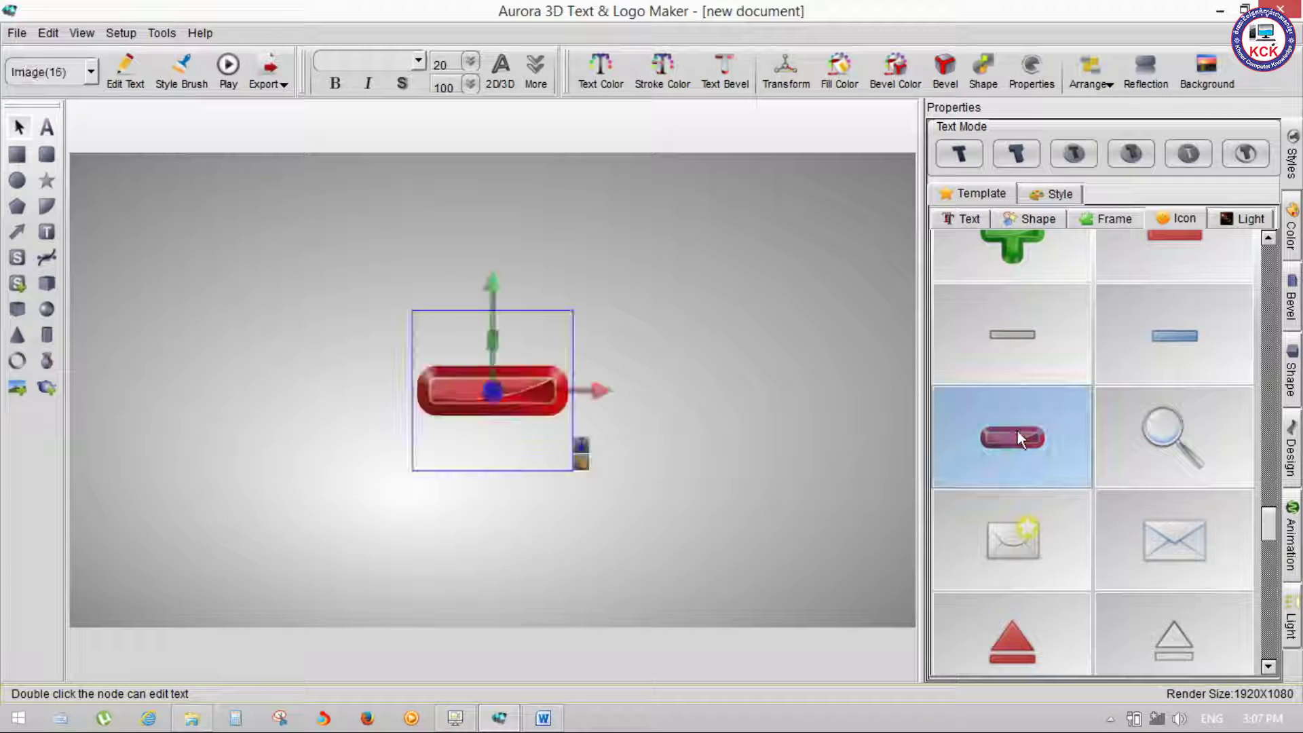
mouse_move(494, 340)
left_mouse_down()
mouse_move(665, 334)
mouse_move(743, 368)
mouse_move(467, 368)
left_mouse_up()
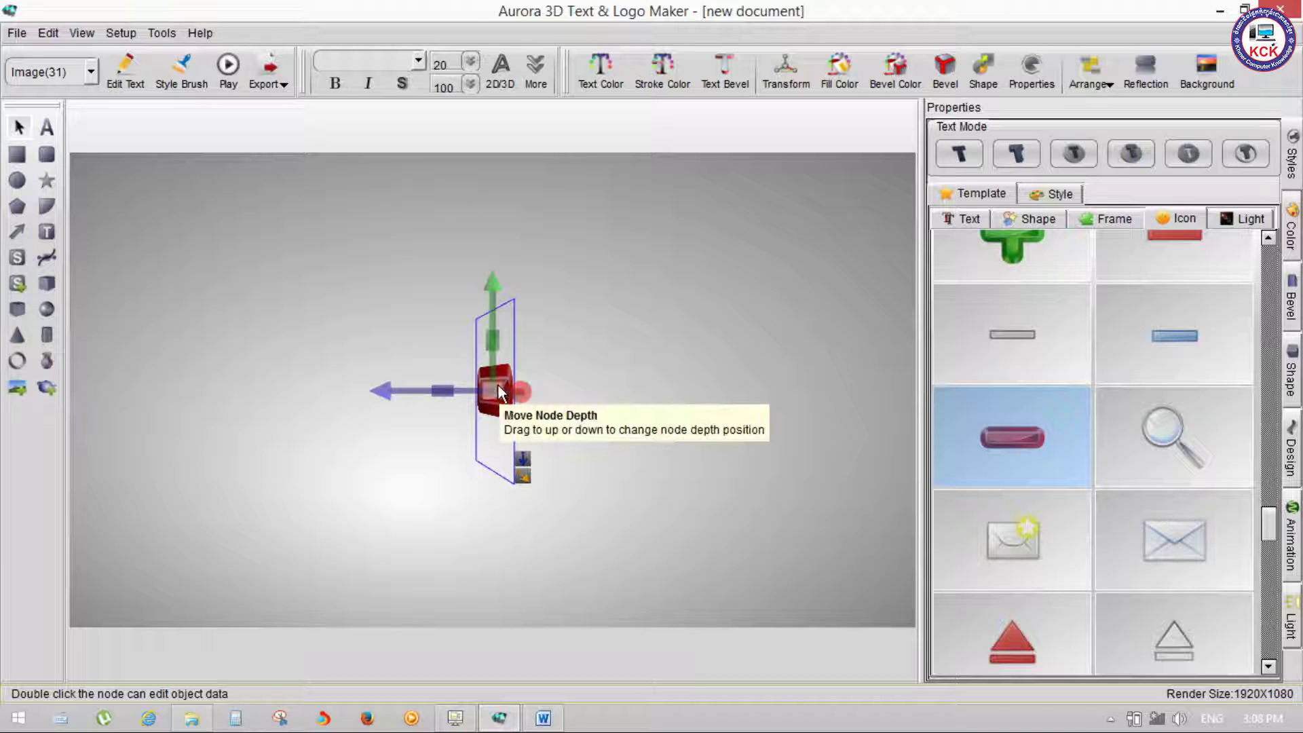
Step: Swap the pill for the magnifier icon, turn it slightly and adjust its extrusion depth
left_click(1174, 438)
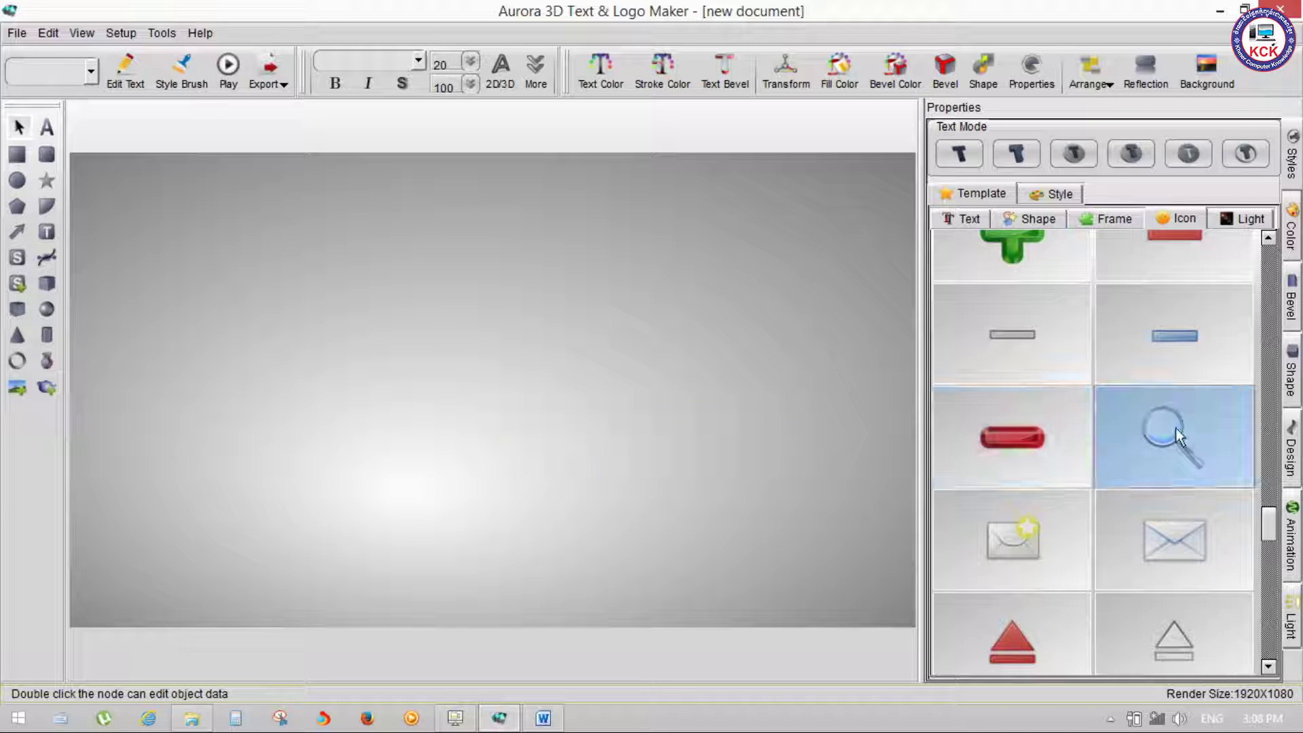
mouse_move(502, 339)
left_mouse_down()
mouse_move(509, 354)
mouse_move(579, 344)
mouse_move(689, 364)
mouse_move(595, 391)
left_mouse_up()
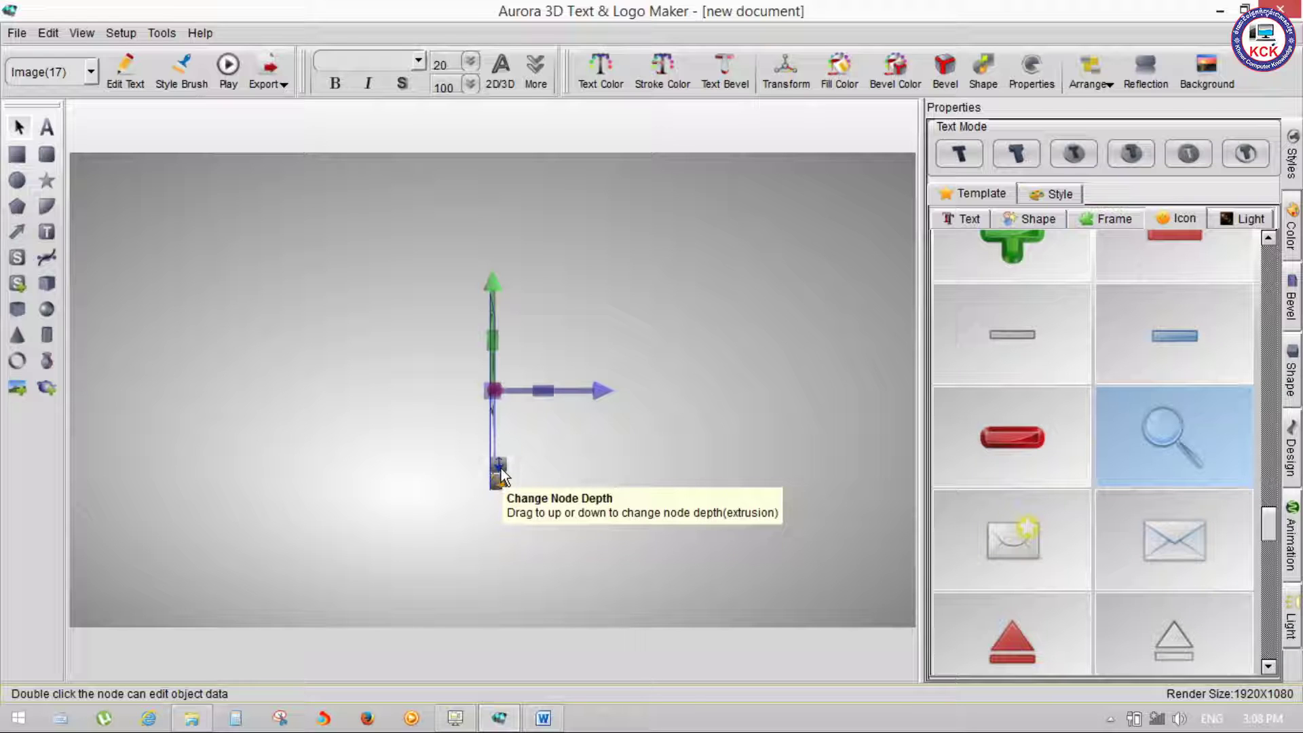
left_click_drag(500, 475, 596, 462)
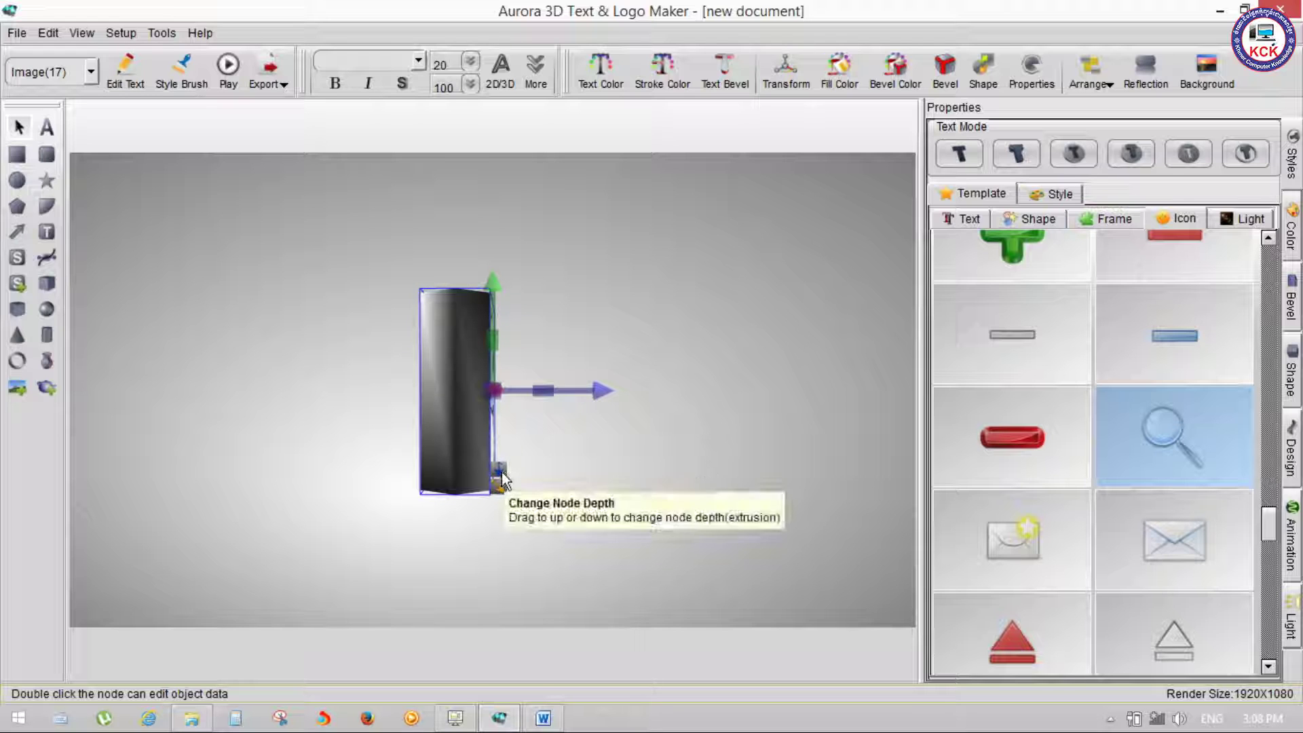
left_click_drag(500, 470, 412, 464)
left_click_drag(500, 469, 504, 474)
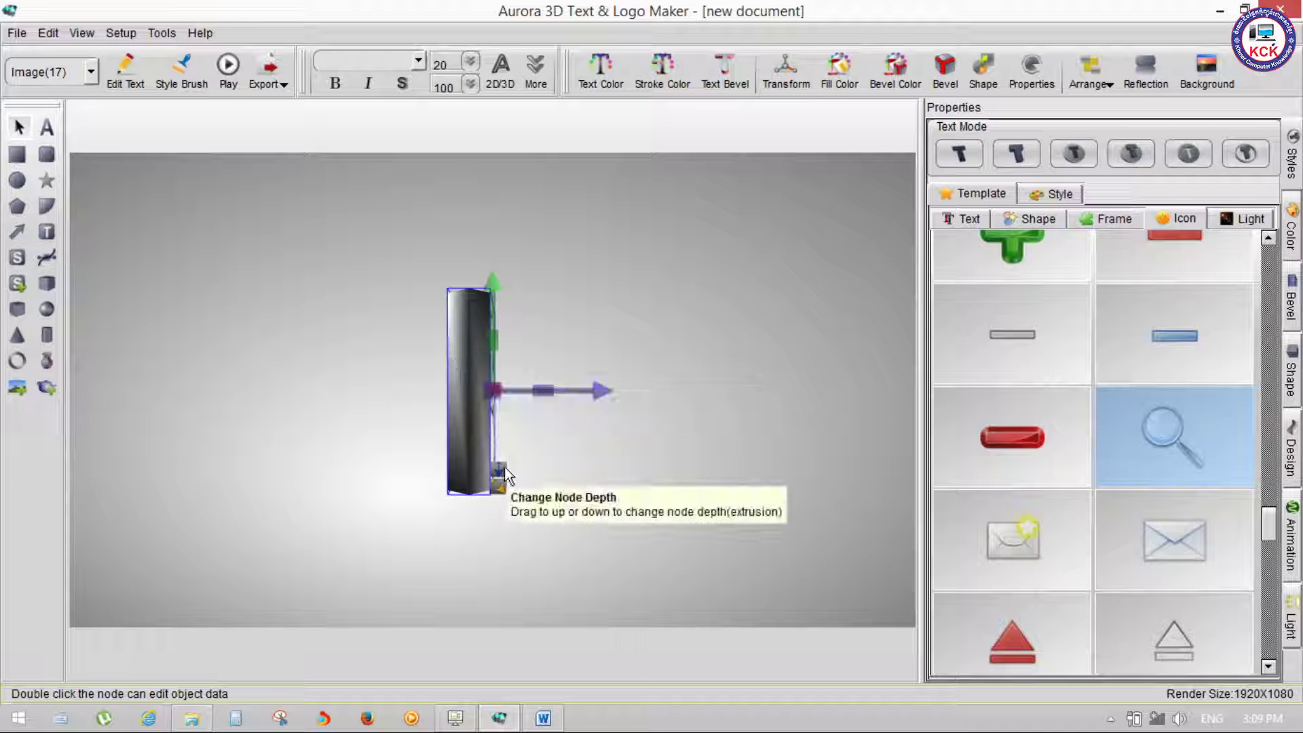
Step: Stretch the magnifier taller, turn it to show its front face, then delete it
mouse_move(497, 337)
left_mouse_down()
mouse_move(1120, 378)
mouse_move(1089, 379)
left_mouse_up()
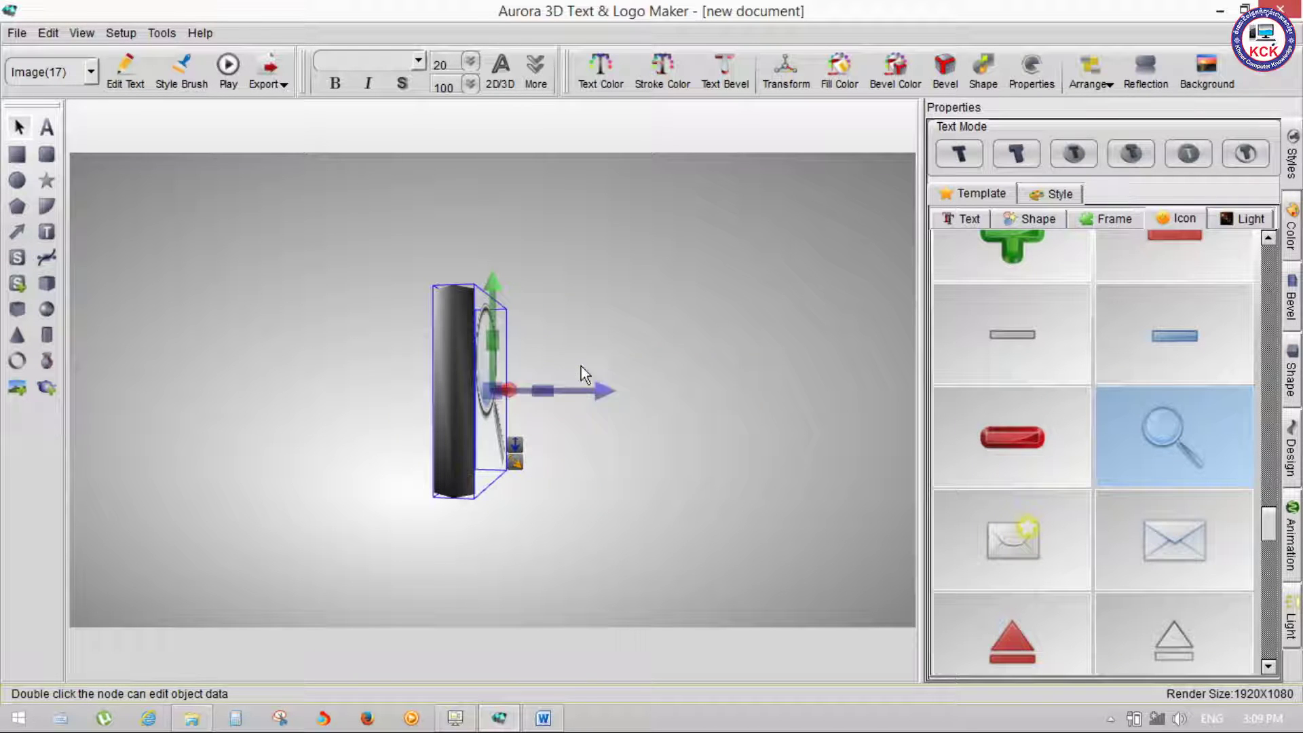
mouse_move(506, 349)
left_mouse_down()
mouse_move(212, 348)
mouse_move(4, 377)
mouse_move(520, 397)
mouse_move(850, 351)
mouse_move(509, 441)
mouse_move(91, 499)
mouse_move(708, 508)
mouse_move(604, 490)
mouse_move(363, 512)
mouse_move(673, 484)
left_mouse_up()
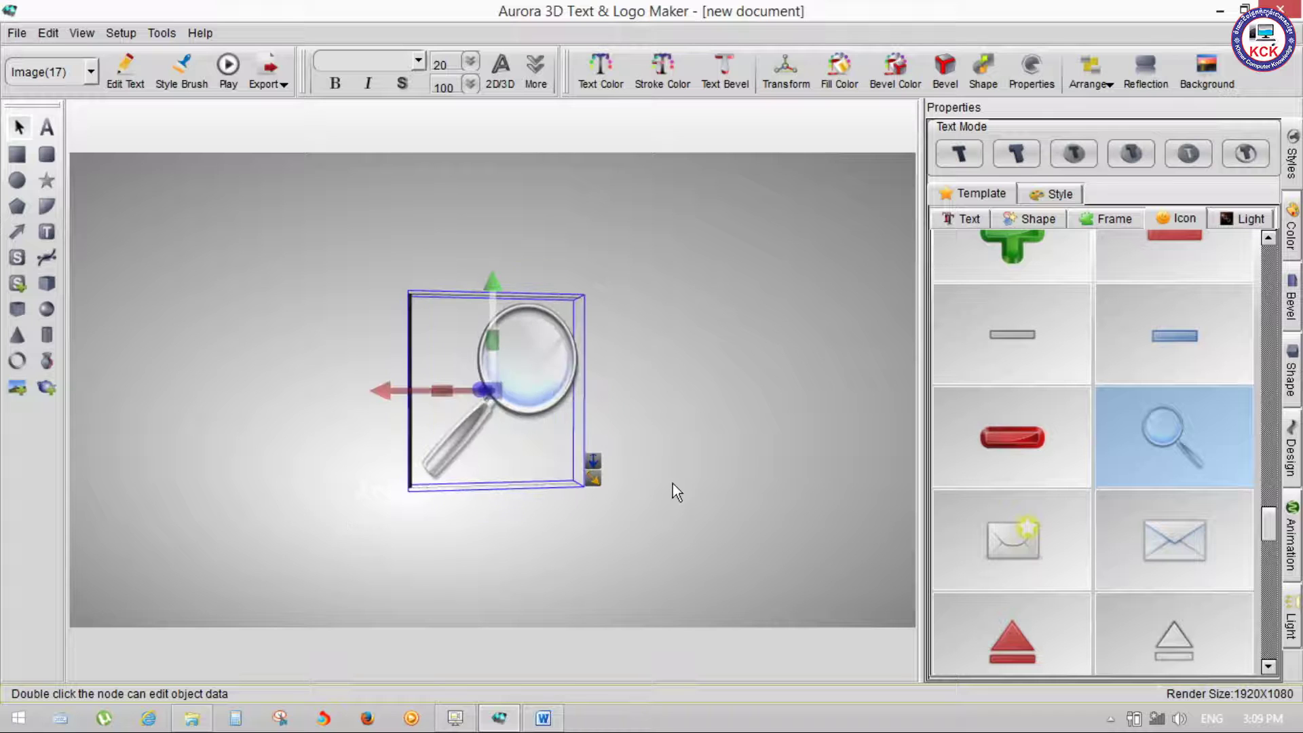
key("Delete")
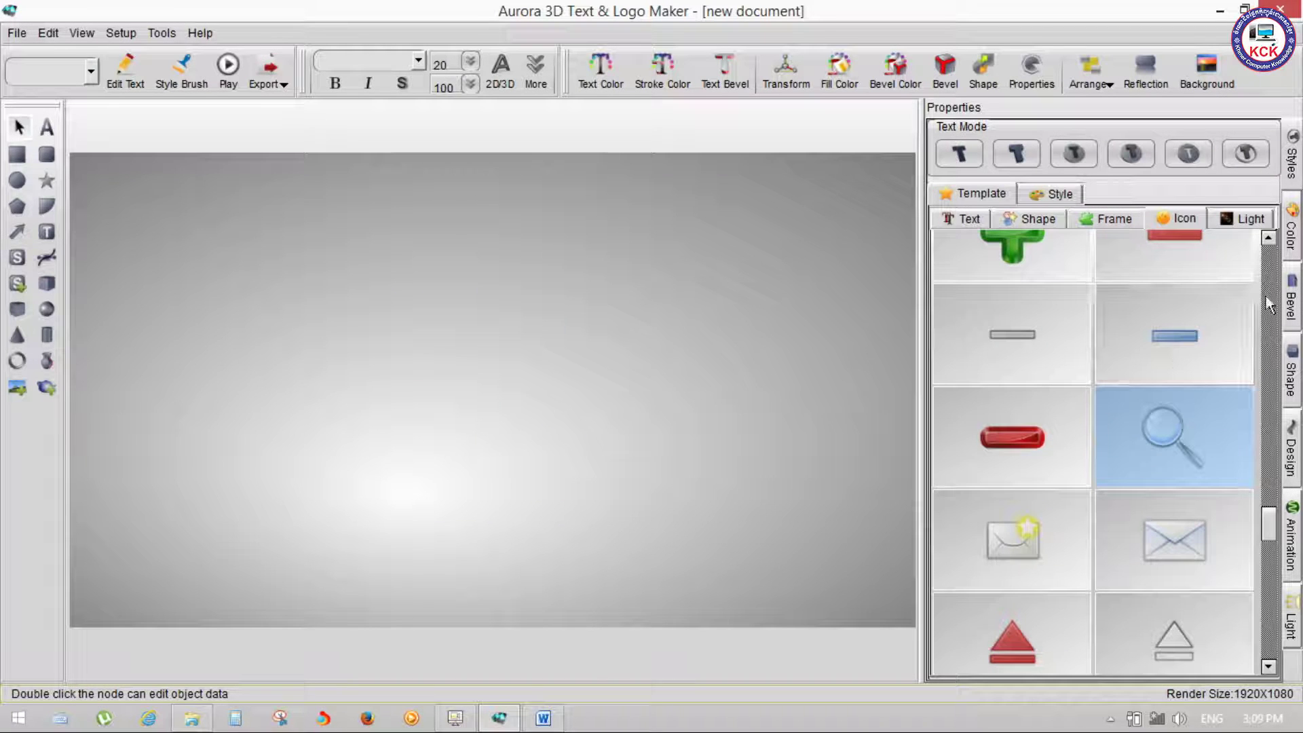
Step: Add the blue light flare from the Light templates and play then stop its animation preview
left_click(1244, 218)
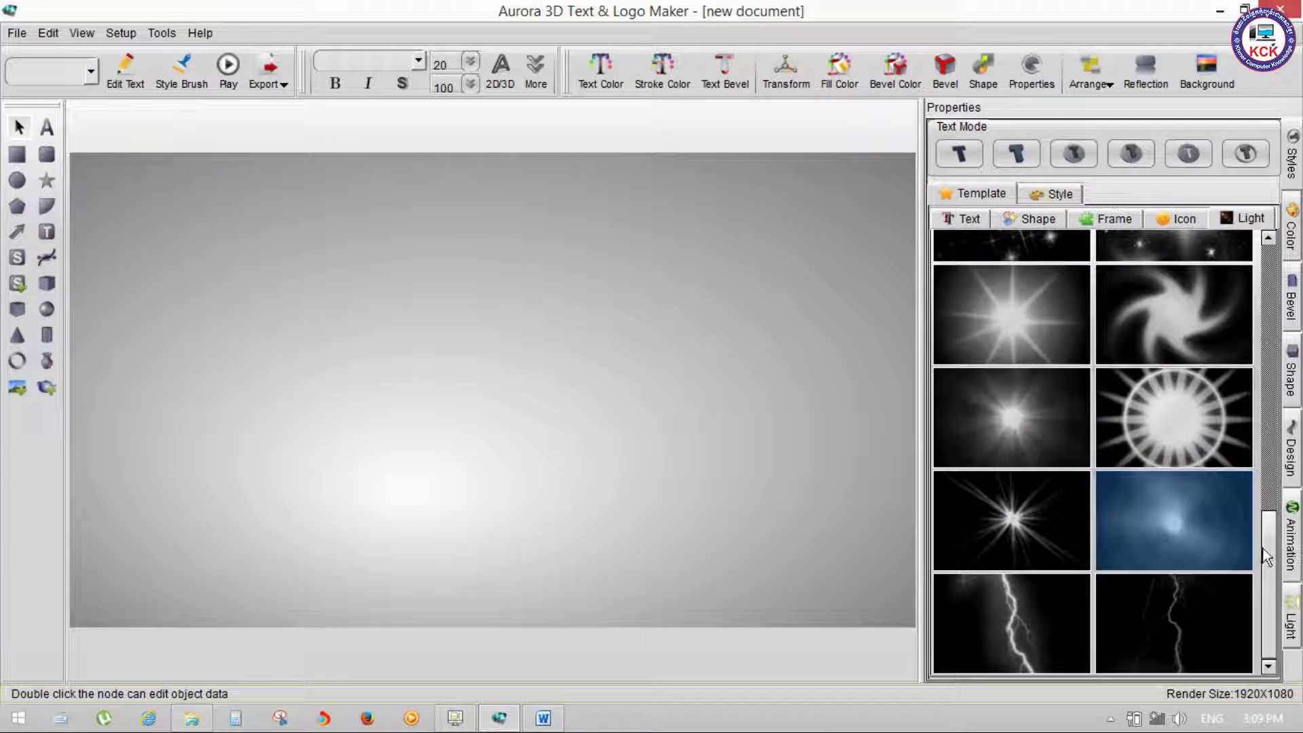
mouse_move(1269, 557)
left_mouse_down()
mouse_move(1293, 392)
mouse_move(1262, 316)
left_mouse_up()
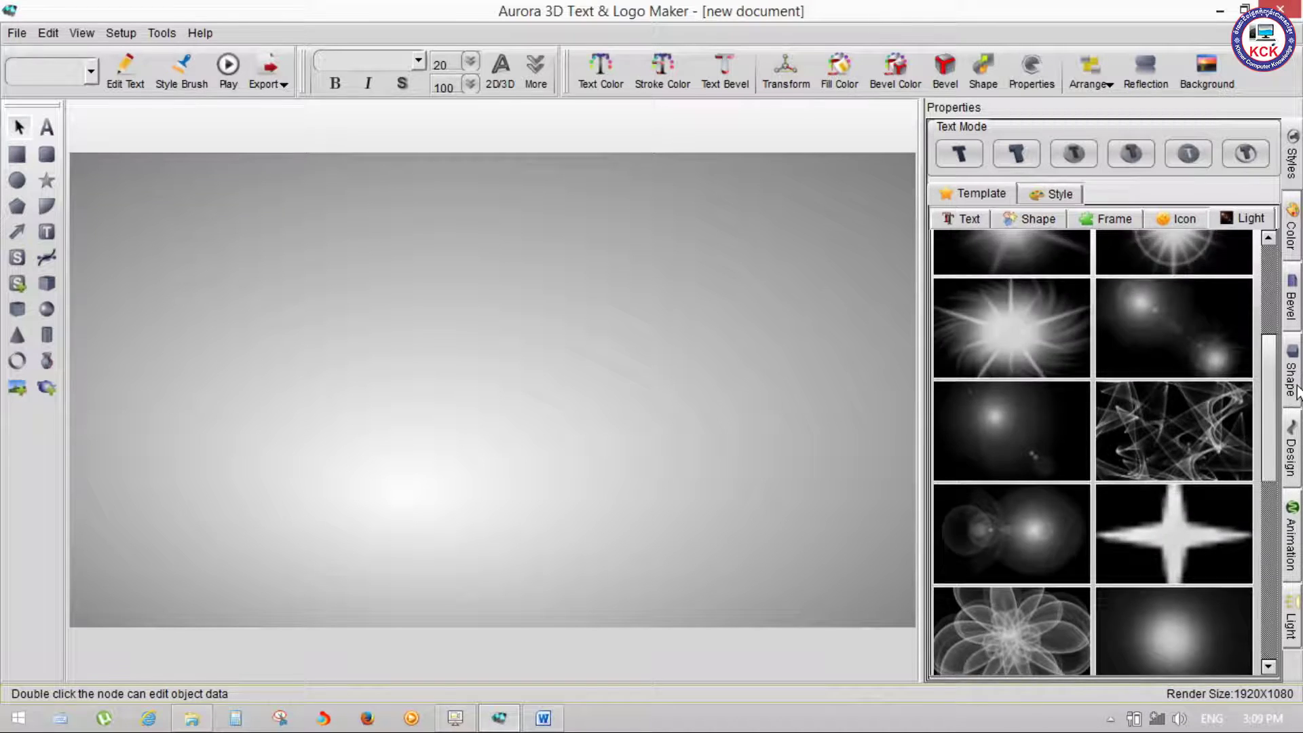
left_click(1167, 357)
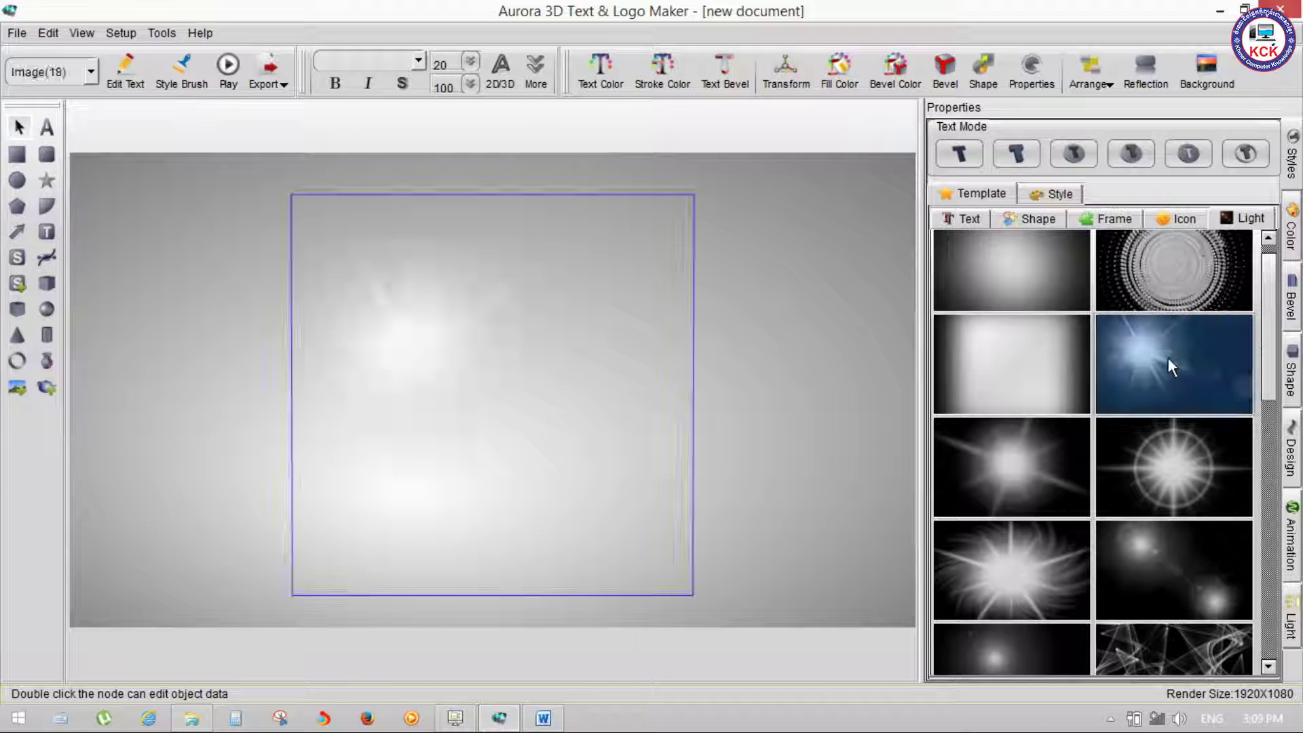
left_click(228, 65)
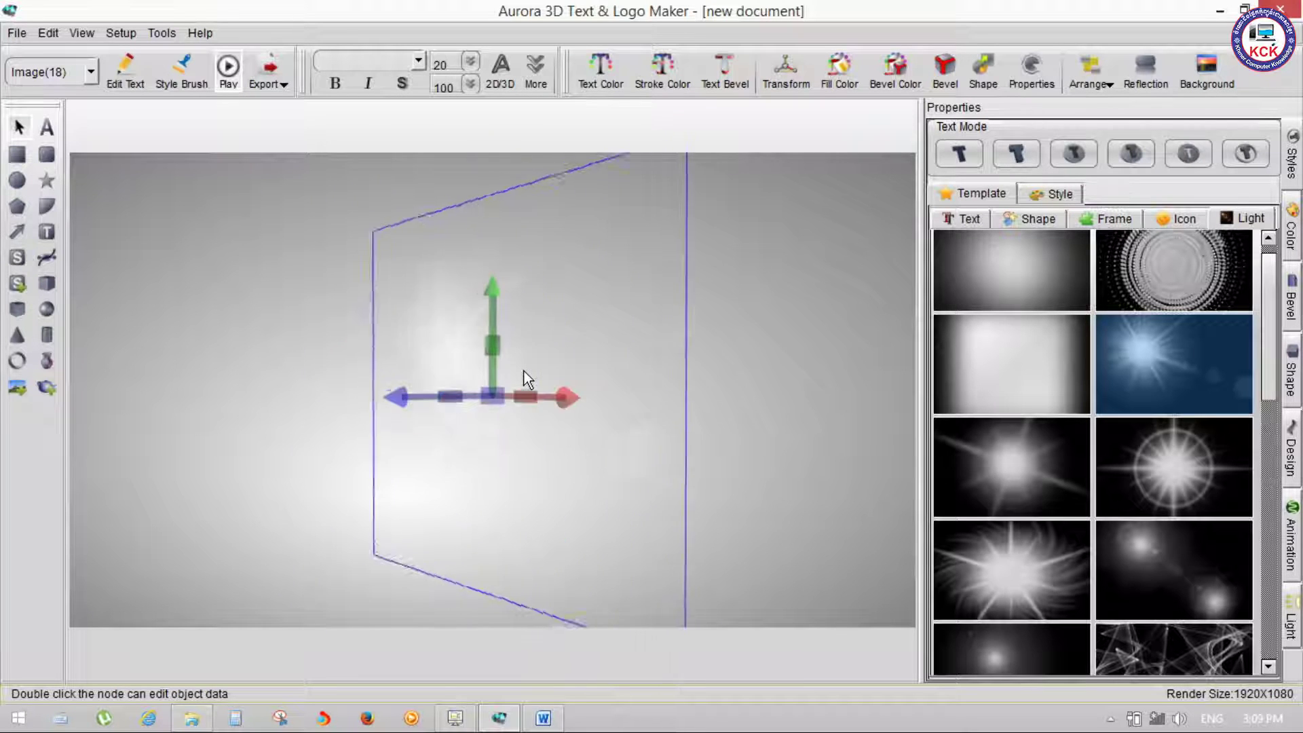
left_click(228, 66)
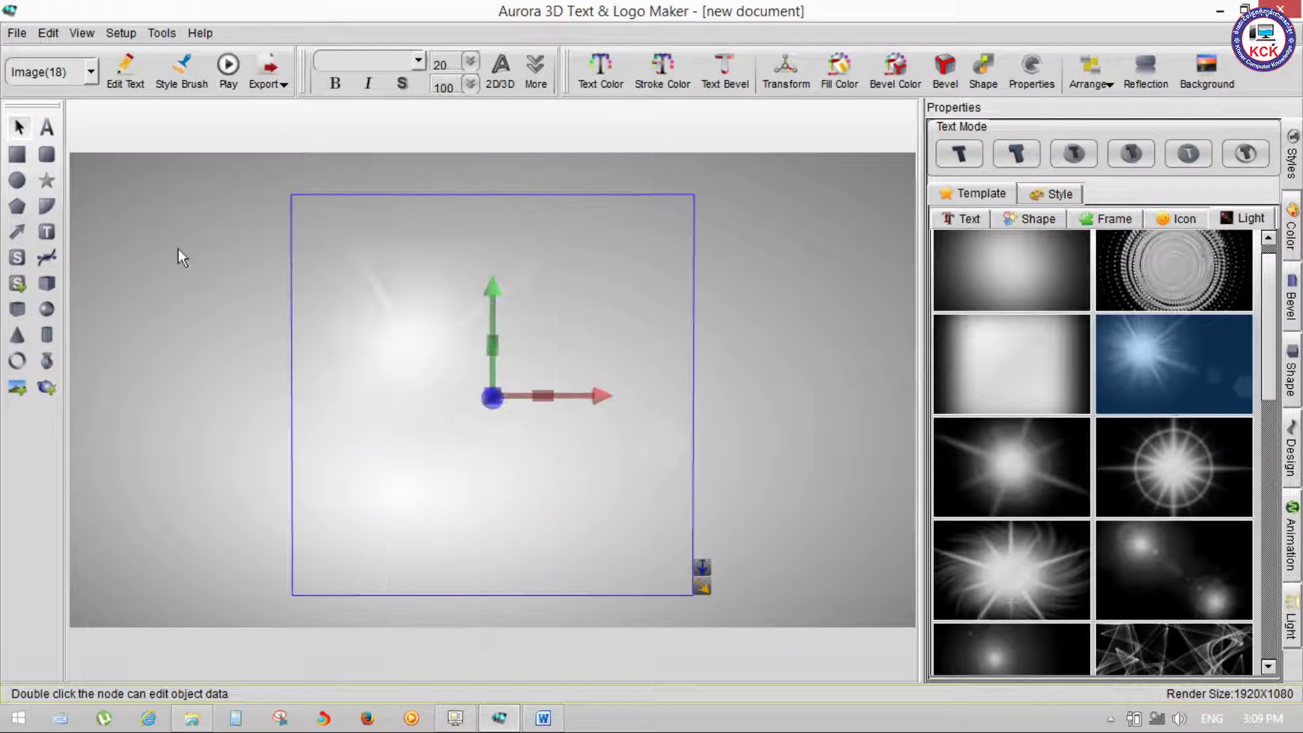
Step: Apply the dotted-ring light preset, preview its animation, then delete it
left_click(1164, 295)
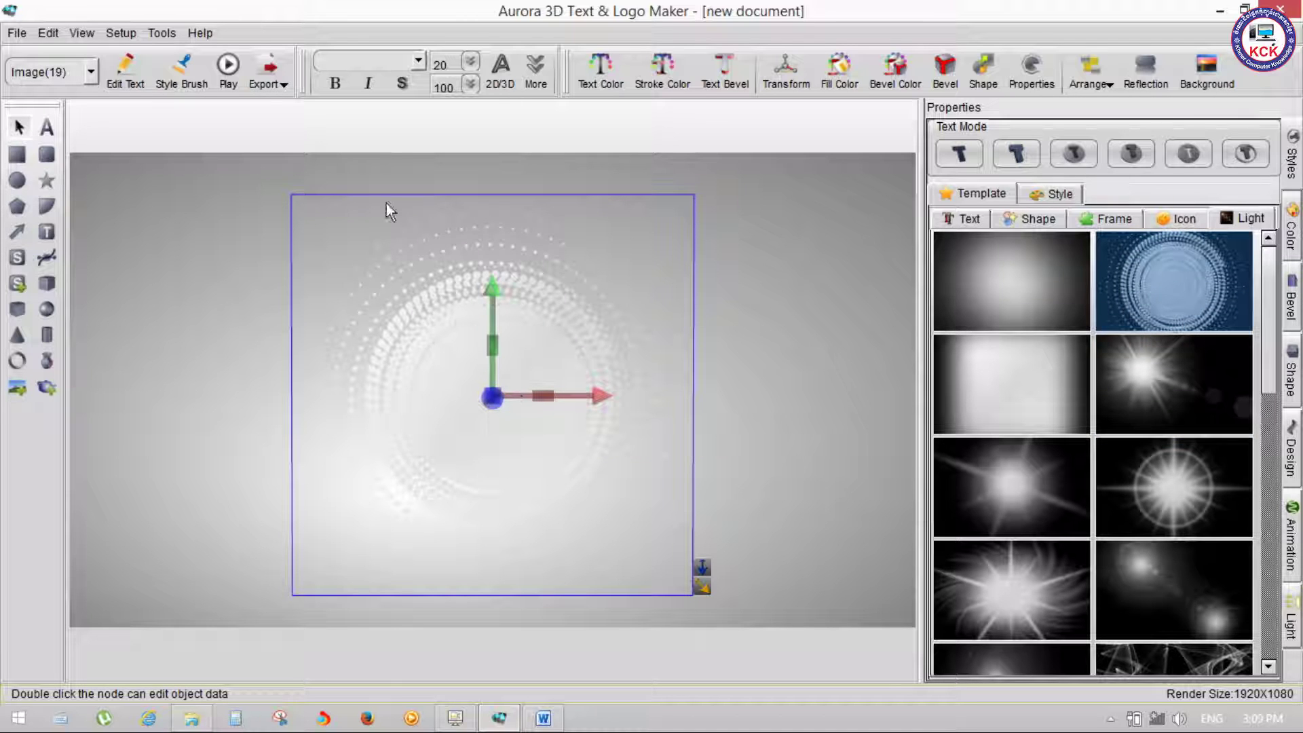
left_click(228, 66)
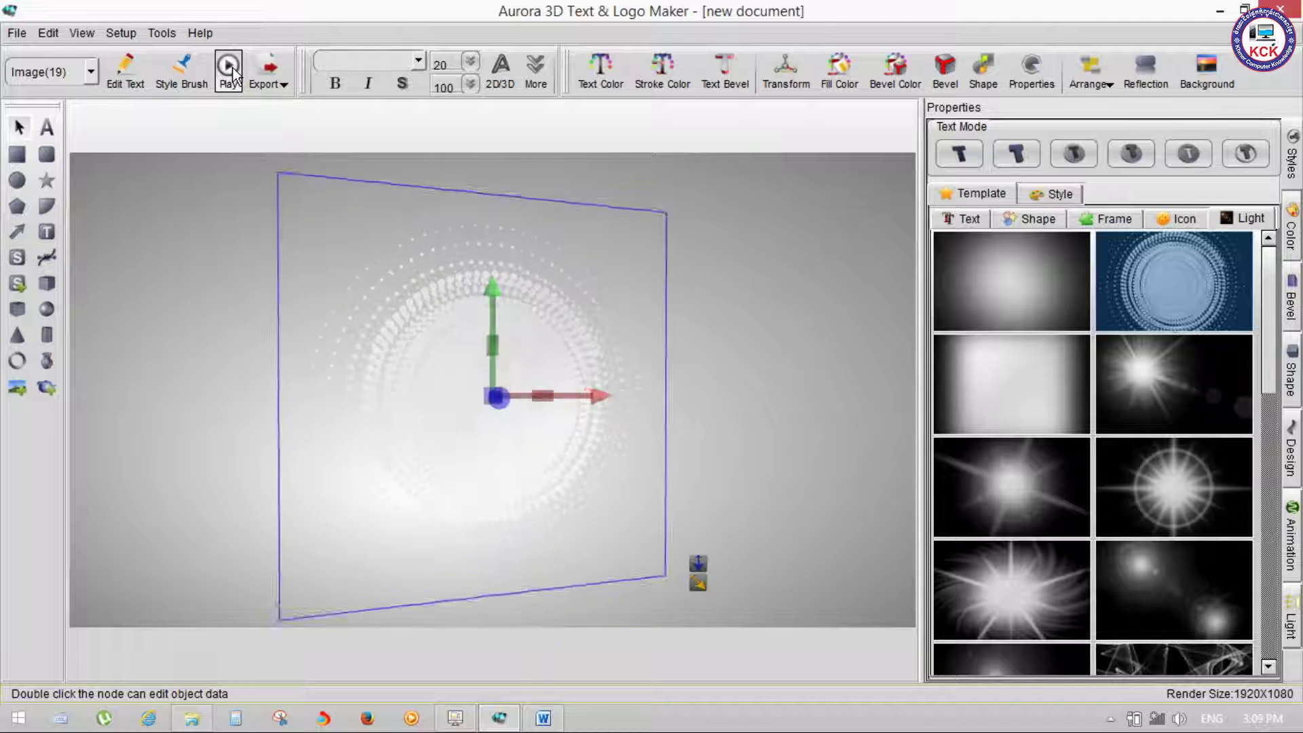
key("Delete")
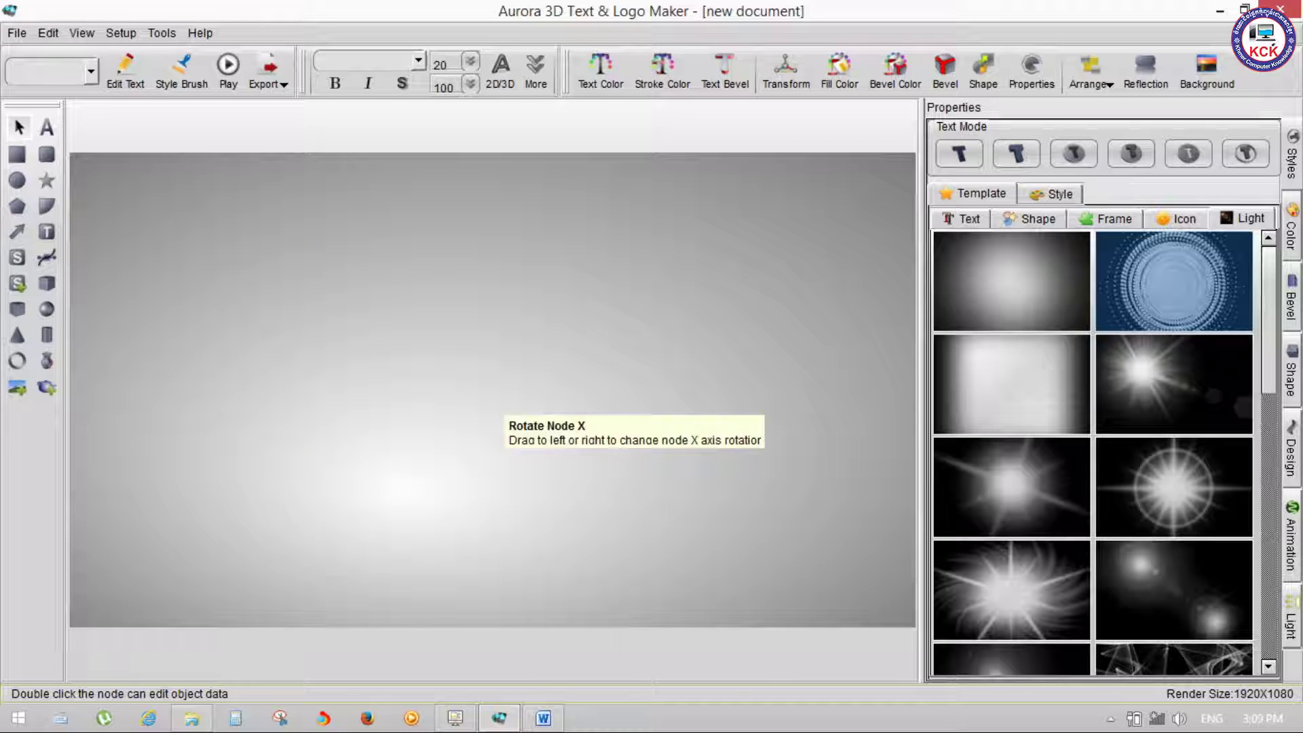
Step: Add the blue lightning light preset, move it up and left, then delete it
left_click_drag(1269, 375, 1299, 645)
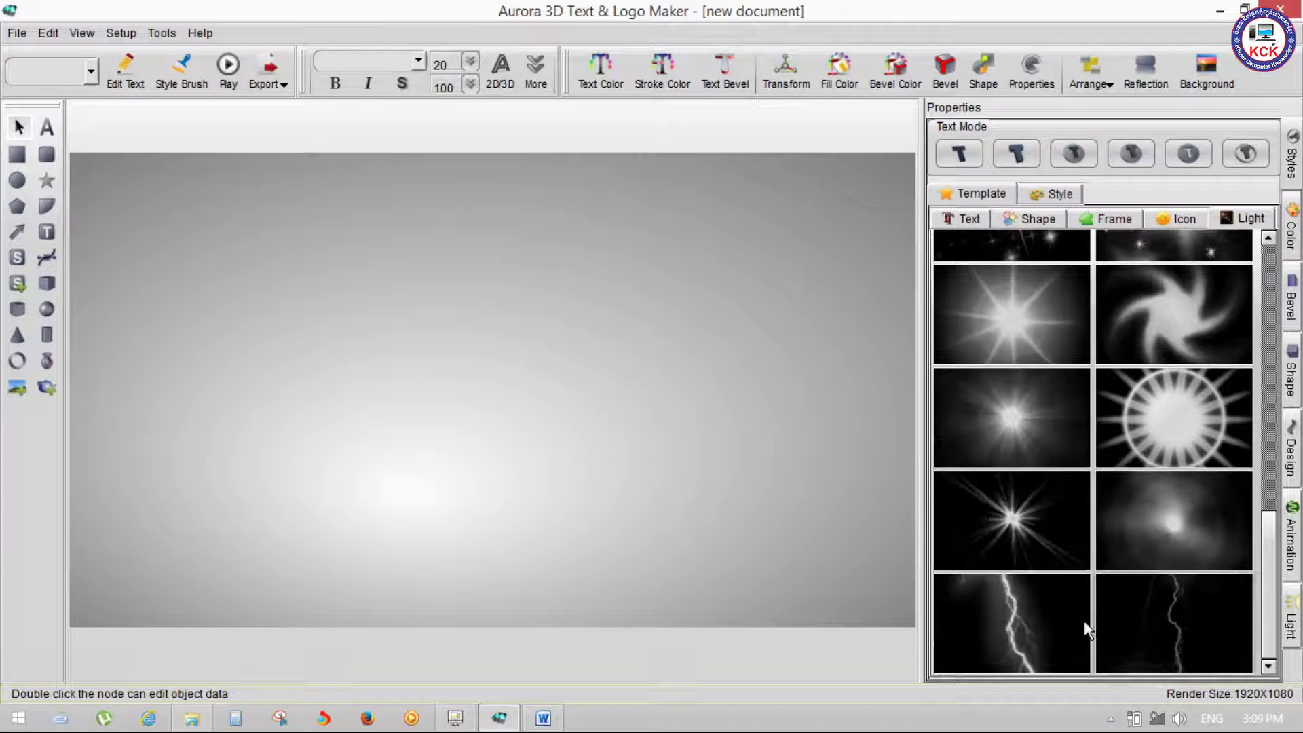
left_click(1047, 632)
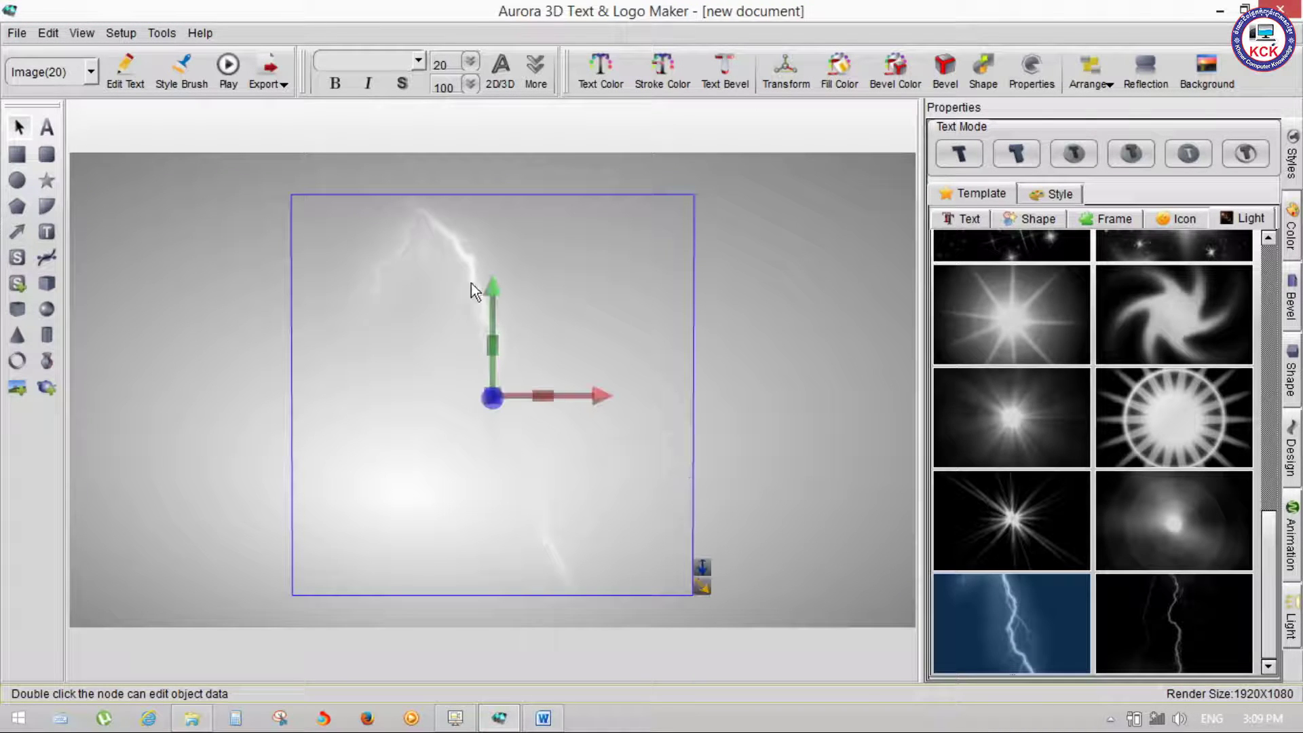
mouse_move(471, 283)
left_mouse_down()
mouse_move(524, 410)
mouse_move(390, 407)
mouse_move(510, 417)
left_mouse_up()
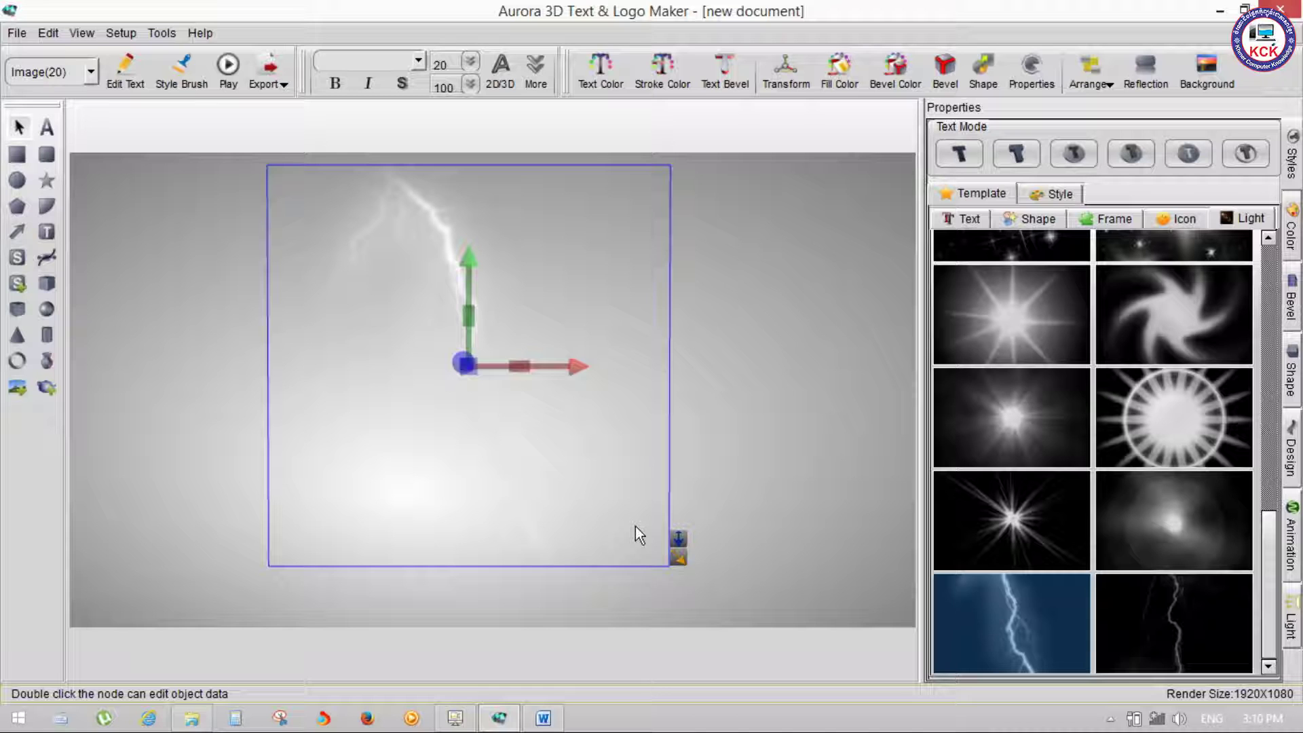
key("Delete")
left_click(1215, 19)
left_click(1219, 14)
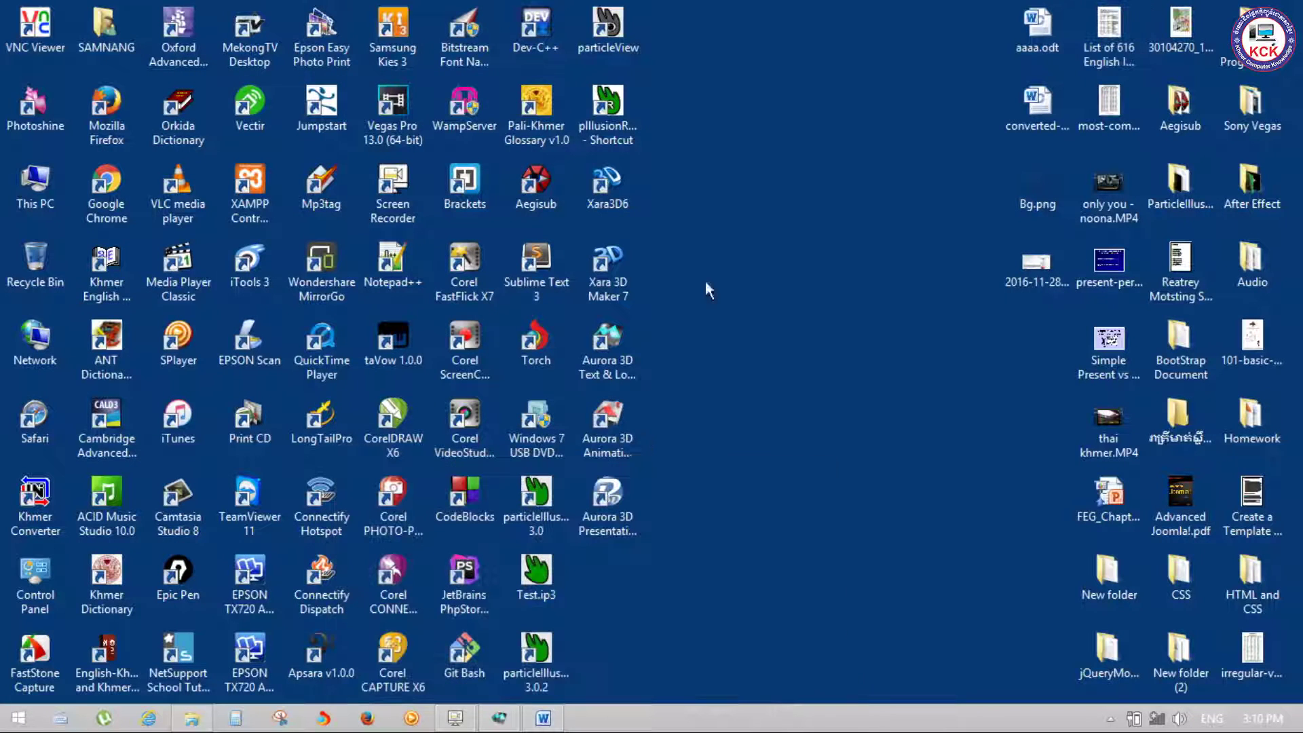
right_click(713, 175)
left_click(762, 226)
left_click(455, 718)
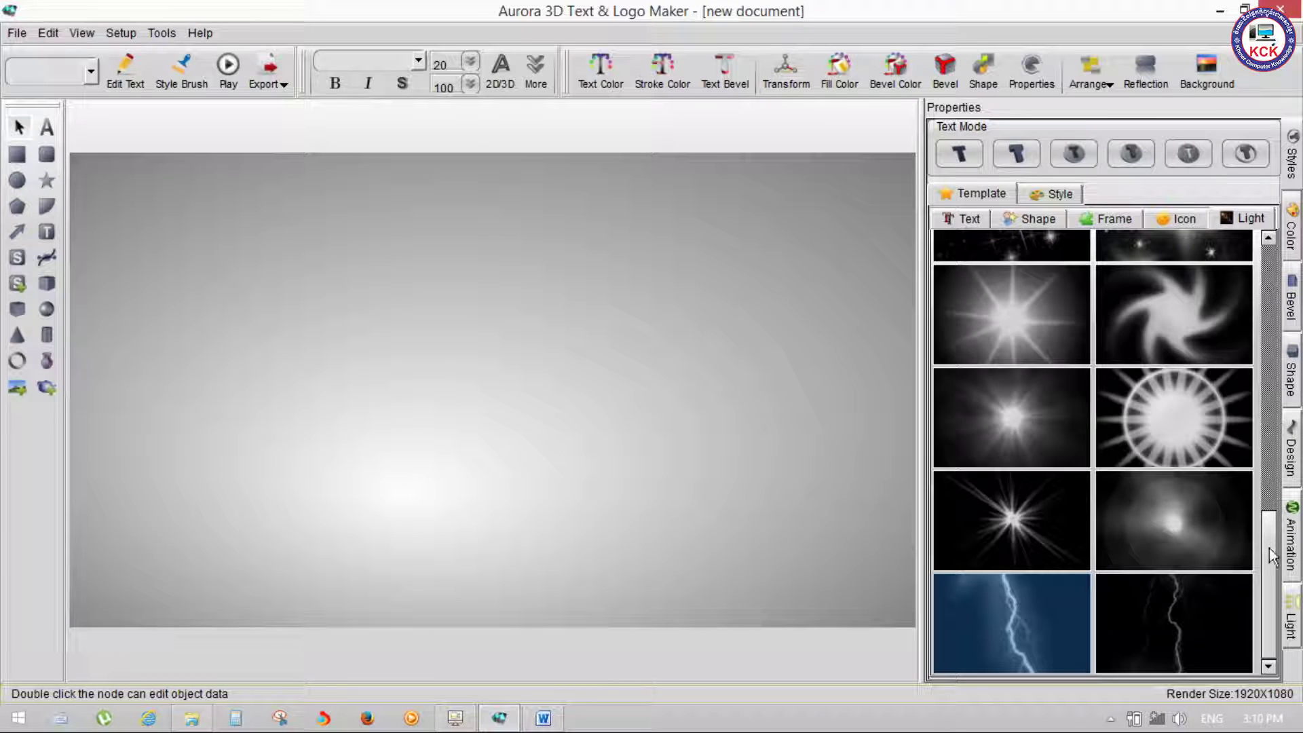
mouse_move(1273, 556)
left_mouse_down()
mouse_move(1279, 596)
mouse_move(1271, 357)
left_mouse_up()
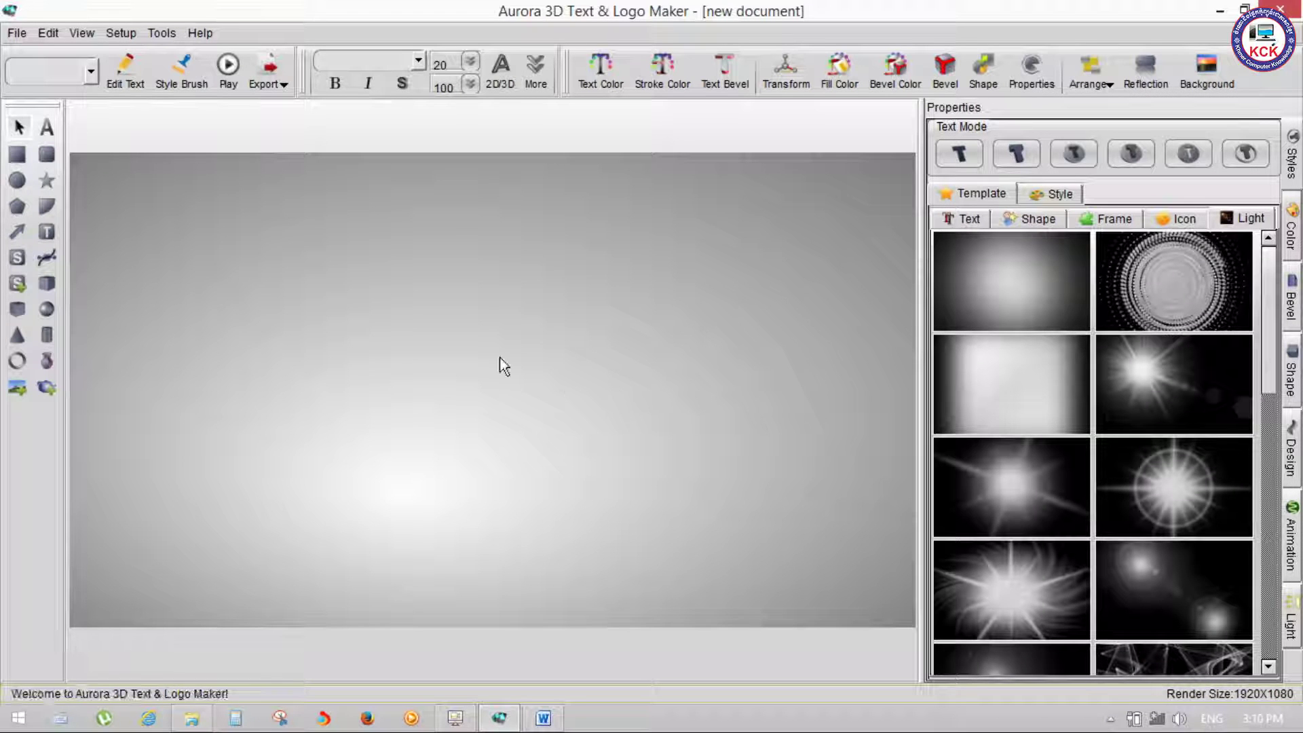
Step: Try the blue metal Text style with nothing selected and dismiss the no-node-selected messages
left_click(1063, 197)
left_click_drag(1274, 292, 1275, 414)
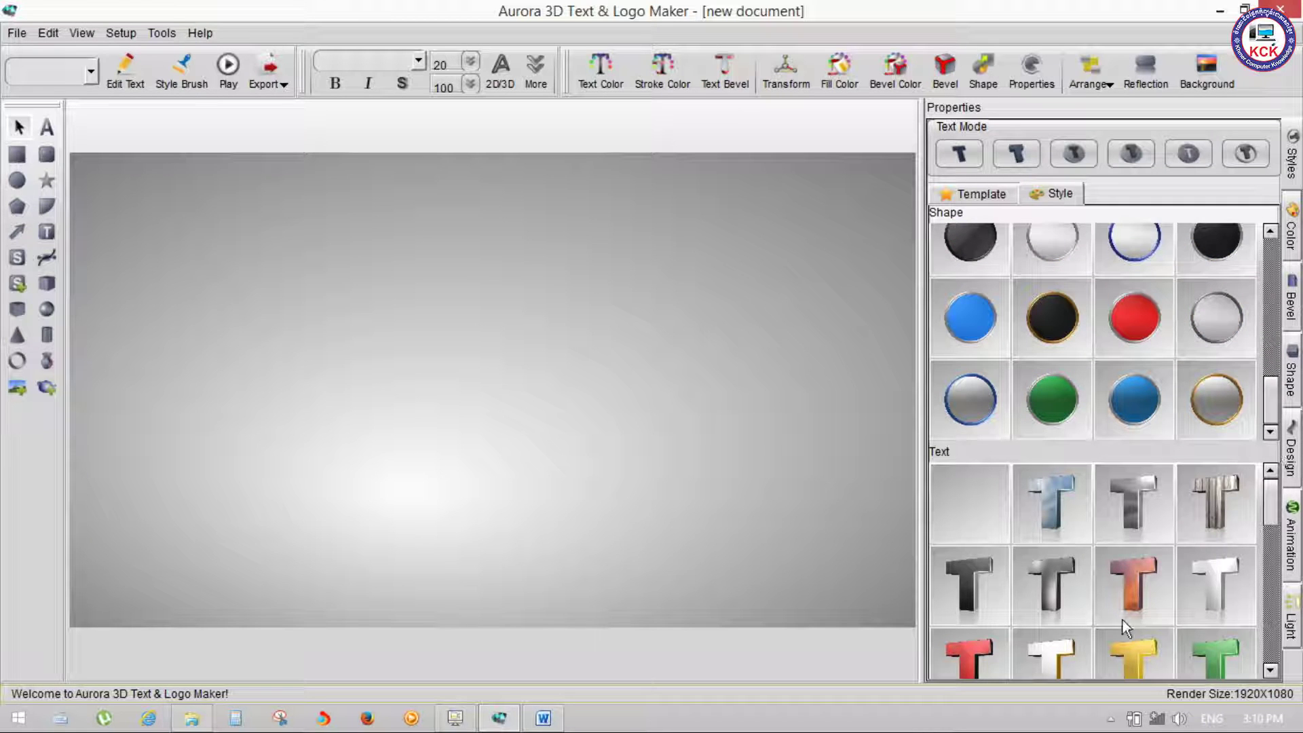
left_click(1044, 575)
left_click(652, 380)
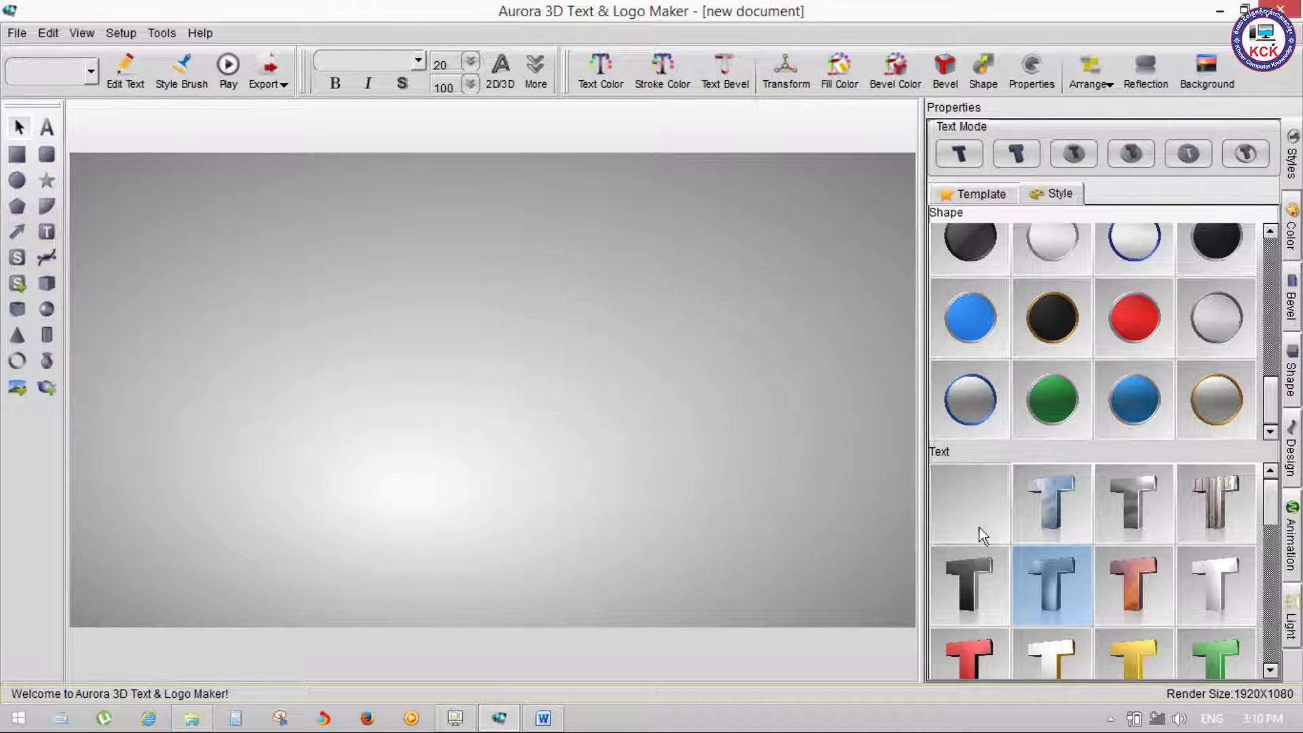
left_click(1060, 601)
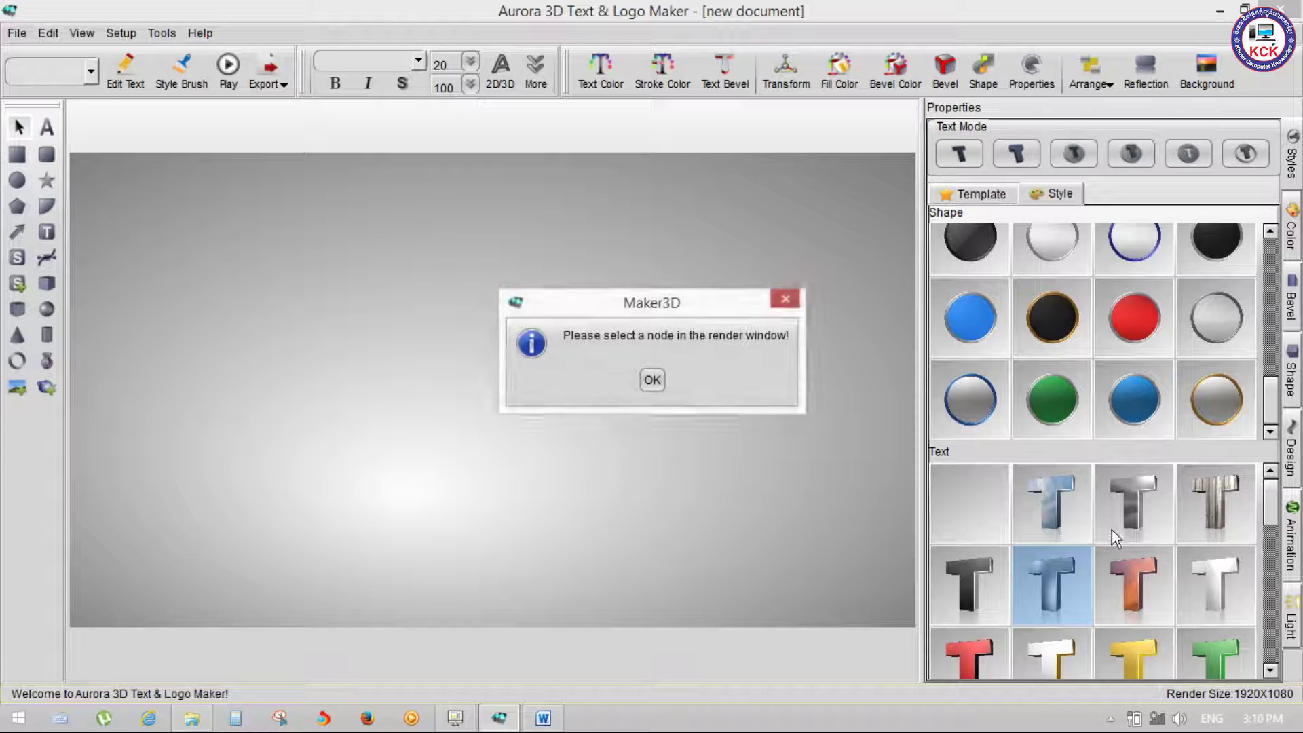
left_click(653, 381)
Step: Place a new 3D TEXT object and try blue metal, silver, rusty and bright silver styles
left_click(43, 136)
left_click(276, 308)
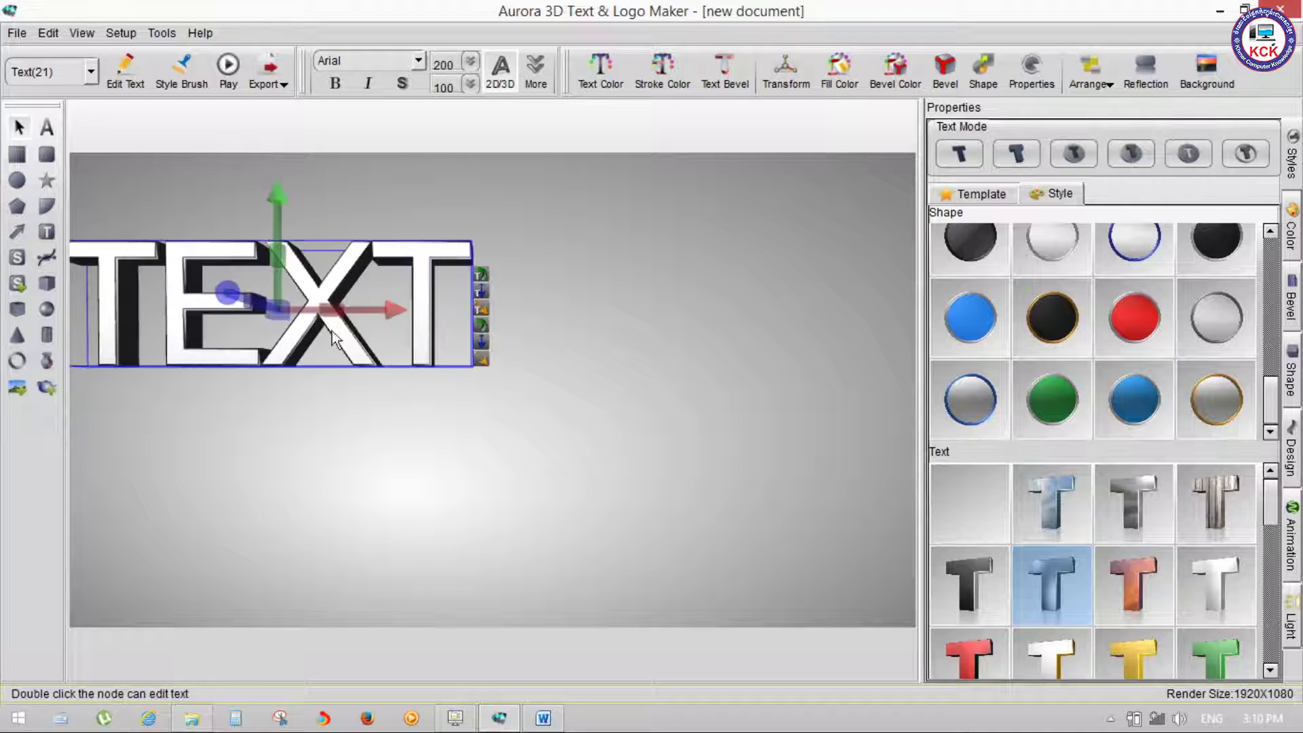
left_click(1062, 581)
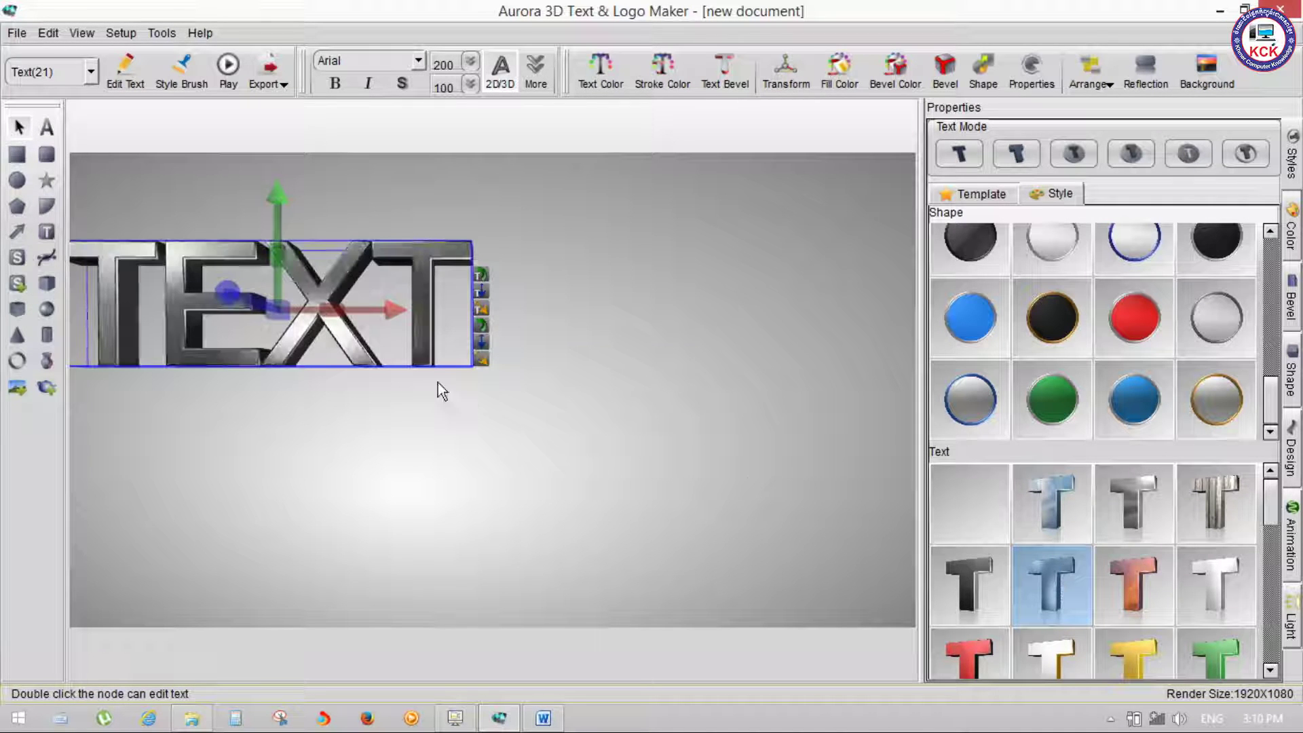
left_click(1133, 505)
left_click(1238, 499)
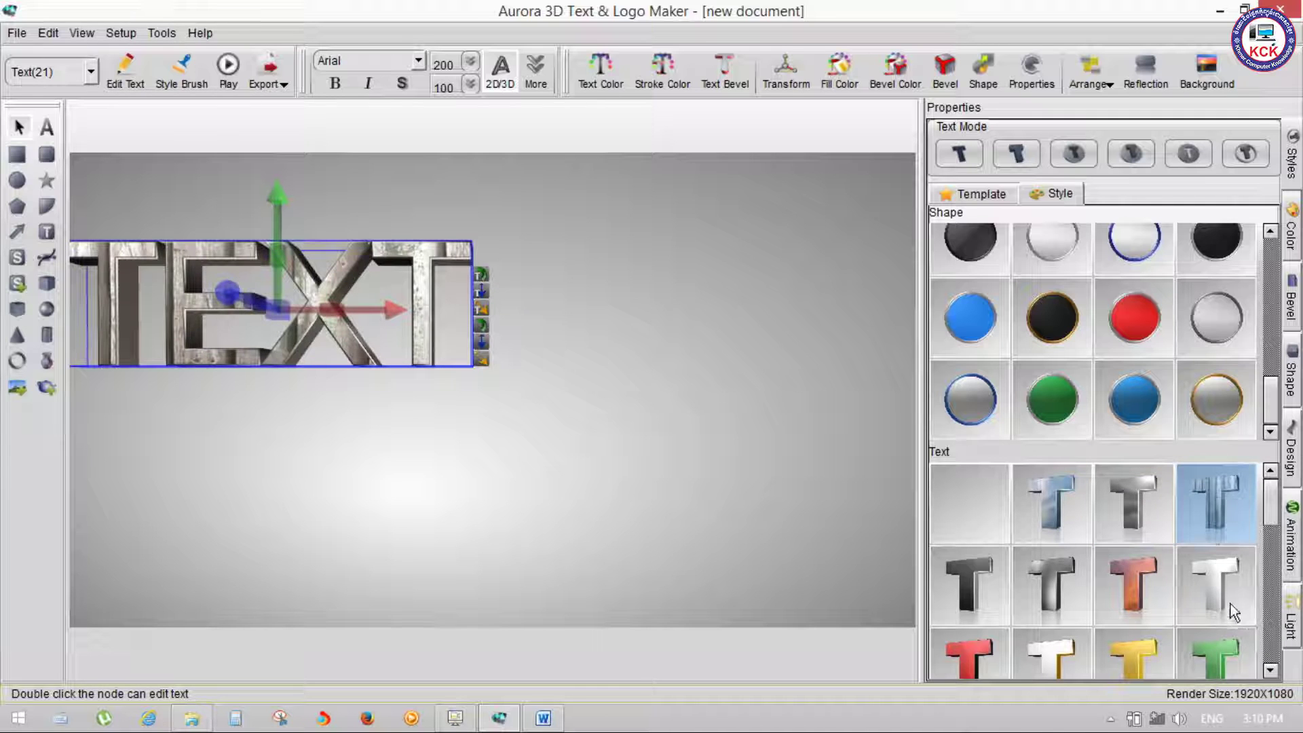
left_click(1215, 581)
Step: Try green-teal, silver, dark metal and dark-gold styles, settling on silver-blue for the TEXT
scroll(1274, 565, "down", 2)
scroll(1273, 565, "down", 2)
left_click(1154, 567)
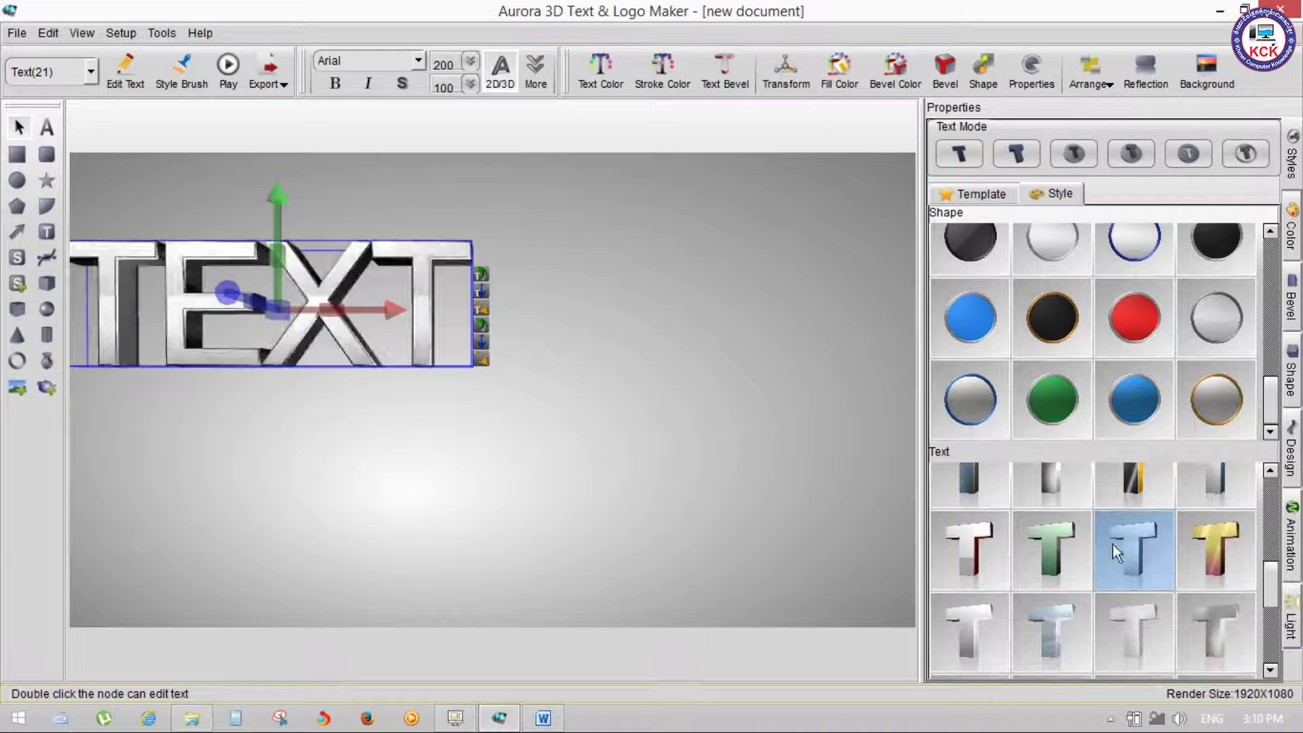
left_click(1051, 536)
left_click(1016, 503)
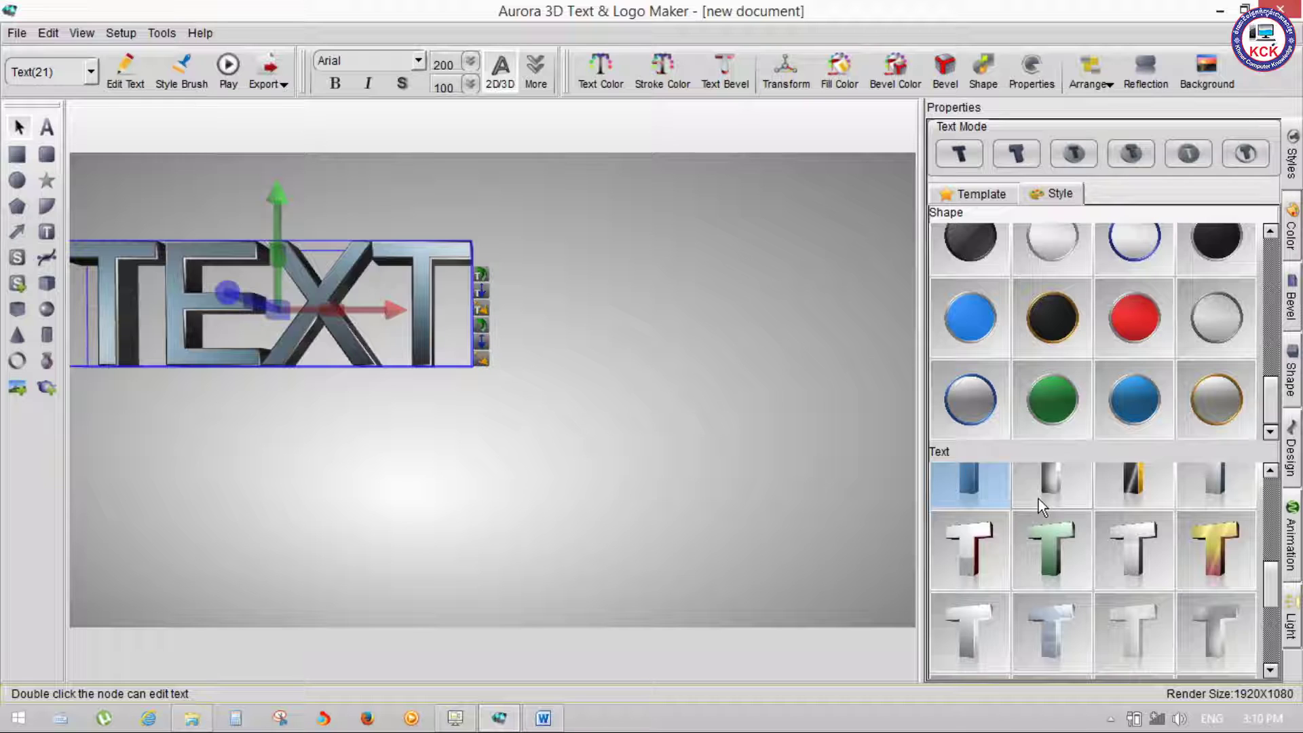
scroll(1039, 499, "up", 1)
left_click(1053, 480)
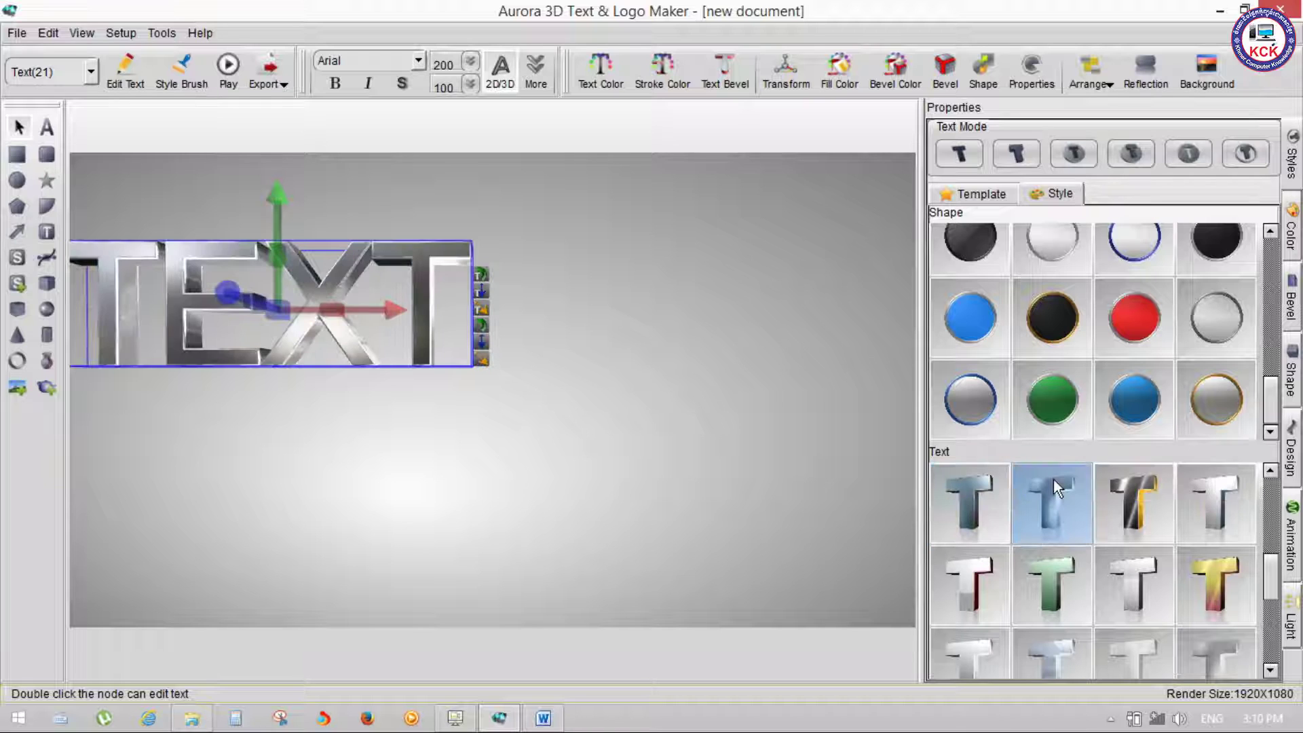
left_click(1143, 496)
left_click(1252, 499)
Step: Give the TEXT a green back plate and rotate it into a tilted perspective view
left_click(1058, 393)
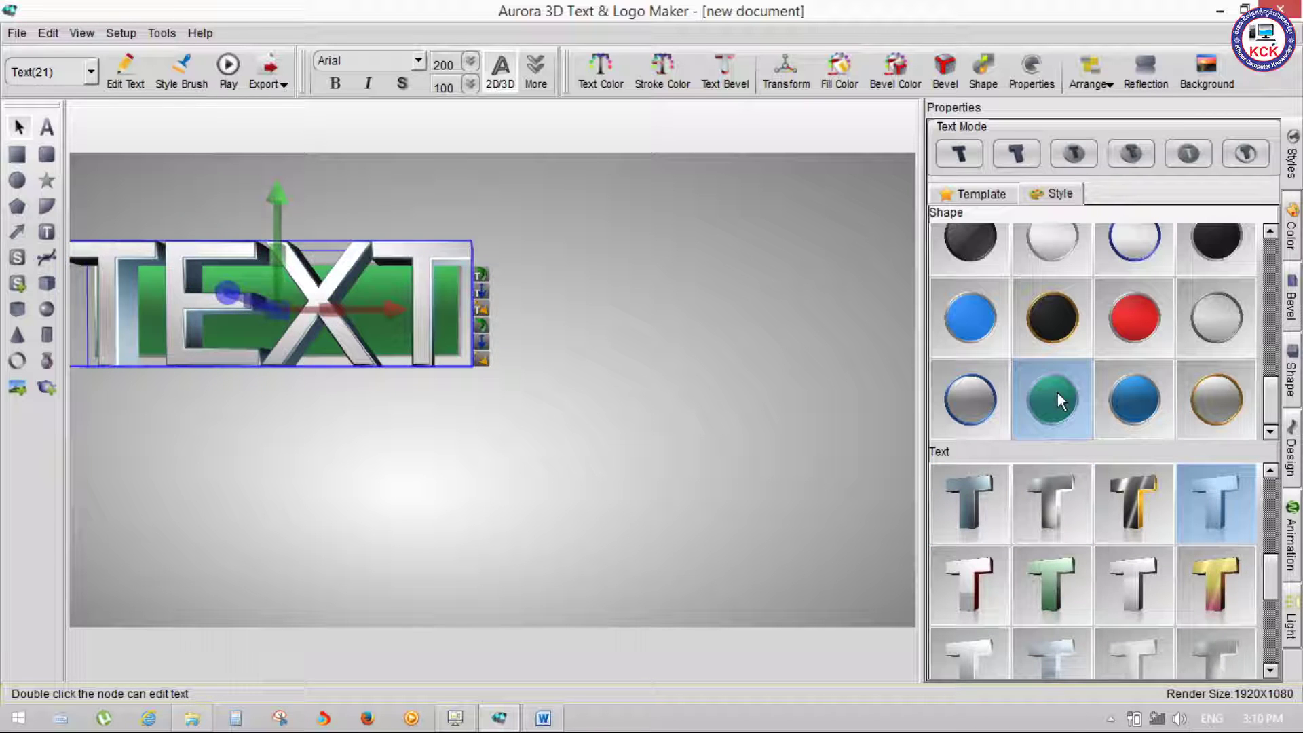
left_click_drag(289, 258, 309, 268)
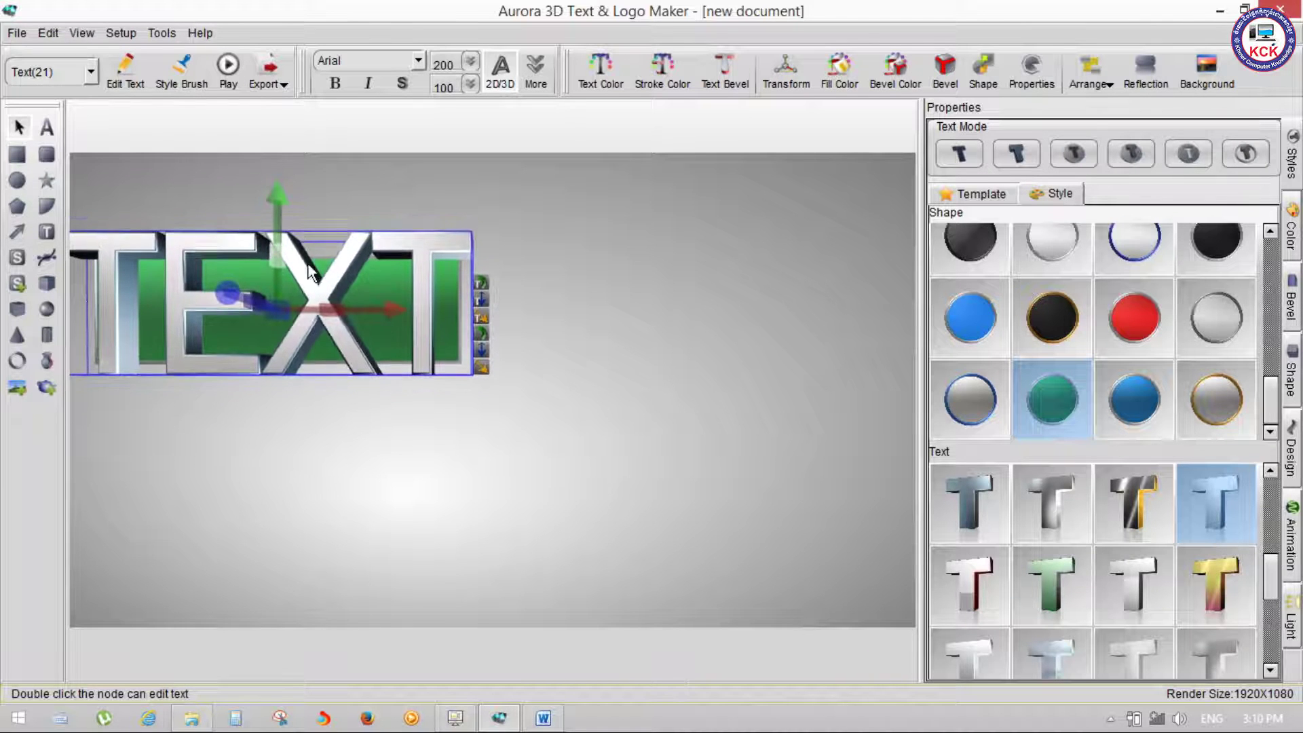
mouse_move(275, 257)
left_mouse_down()
mouse_move(416, 263)
mouse_move(609, 328)
left_mouse_up()
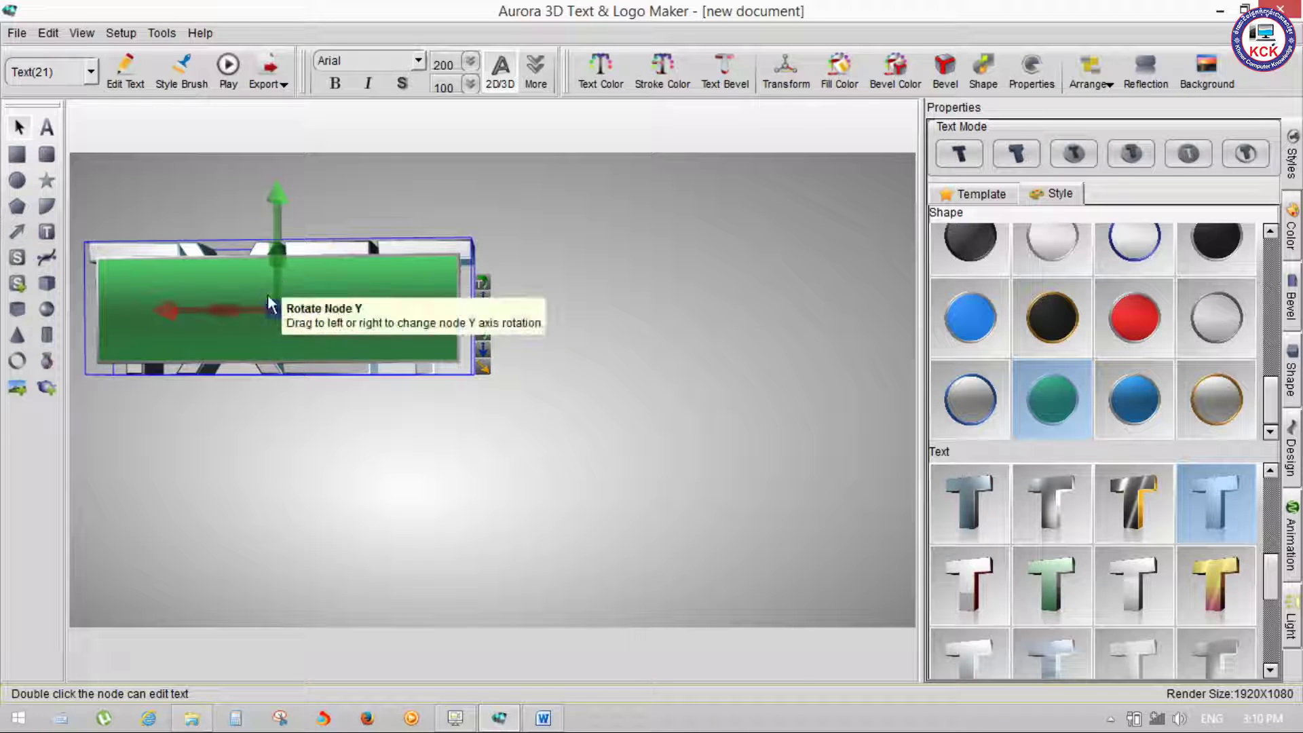
mouse_move(279, 247)
left_mouse_down()
mouse_move(283, 187)
mouse_move(202, 177)
mouse_move(103, 196)
mouse_move(722, 375)
mouse_move(613, 388)
mouse_move(349, 284)
left_mouse_up()
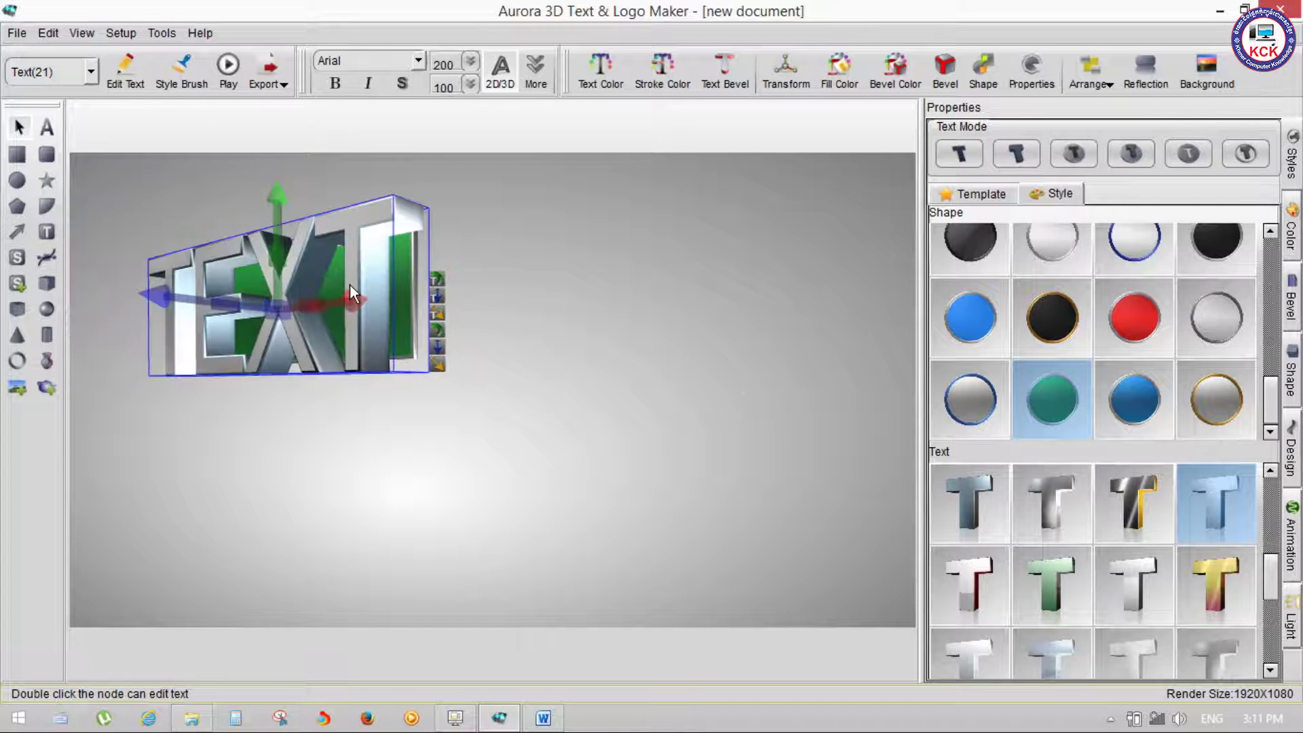
Step: Delete the 3D TEXT, try a dark sphere Shape style, and dismiss the no-node-selected message
key("Delete")
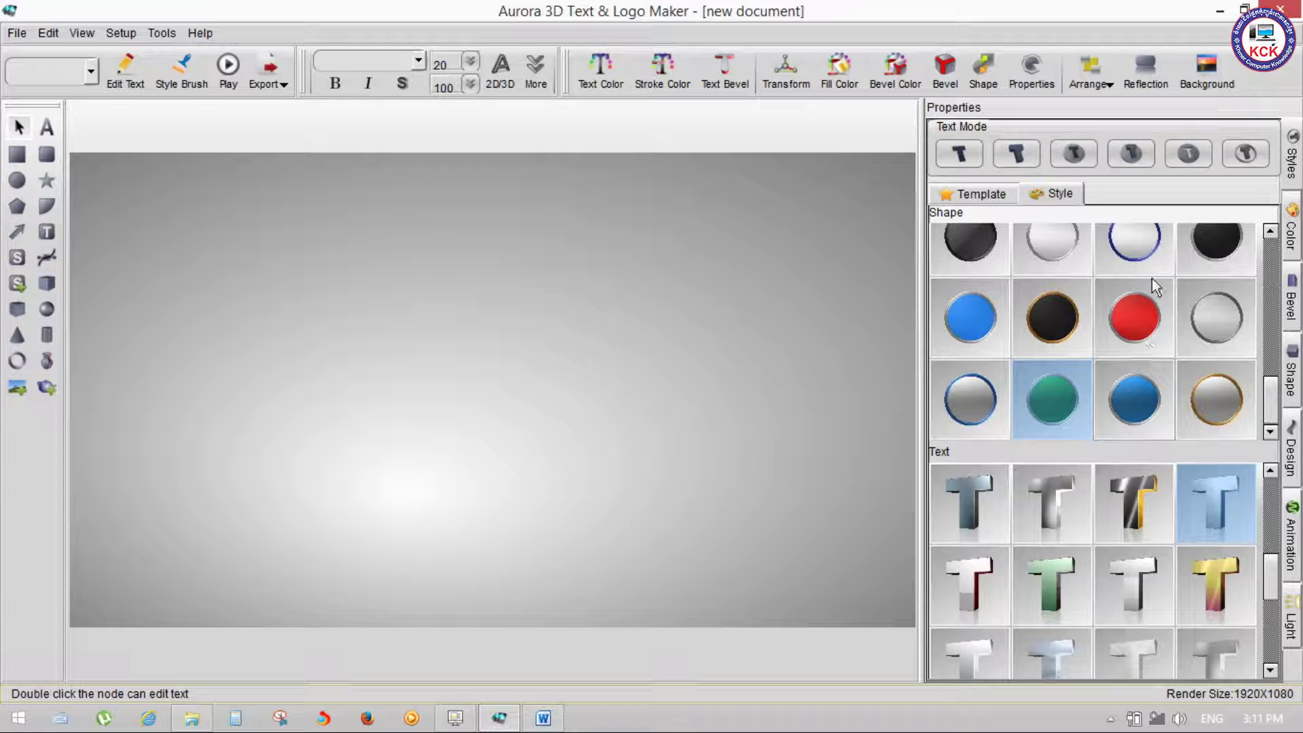
left_click_drag(1275, 408, 1277, 322)
left_click(998, 326)
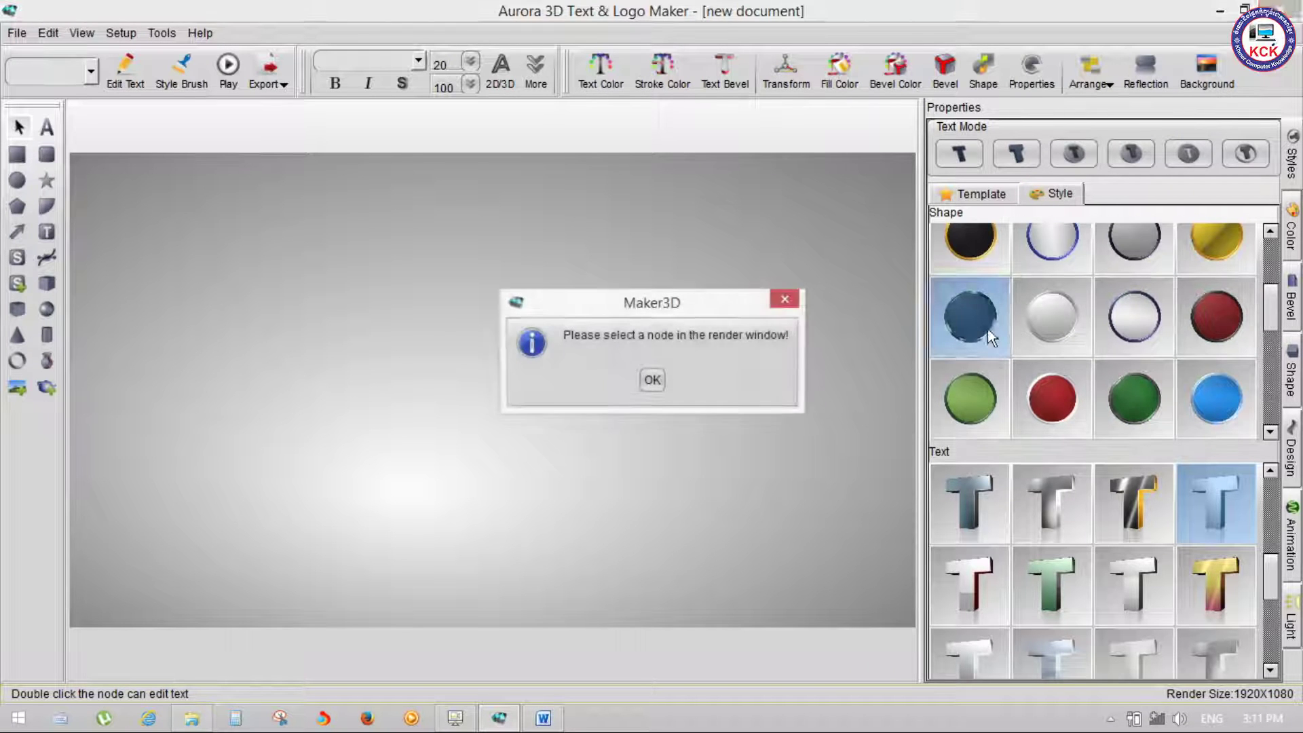
left_click(651, 381)
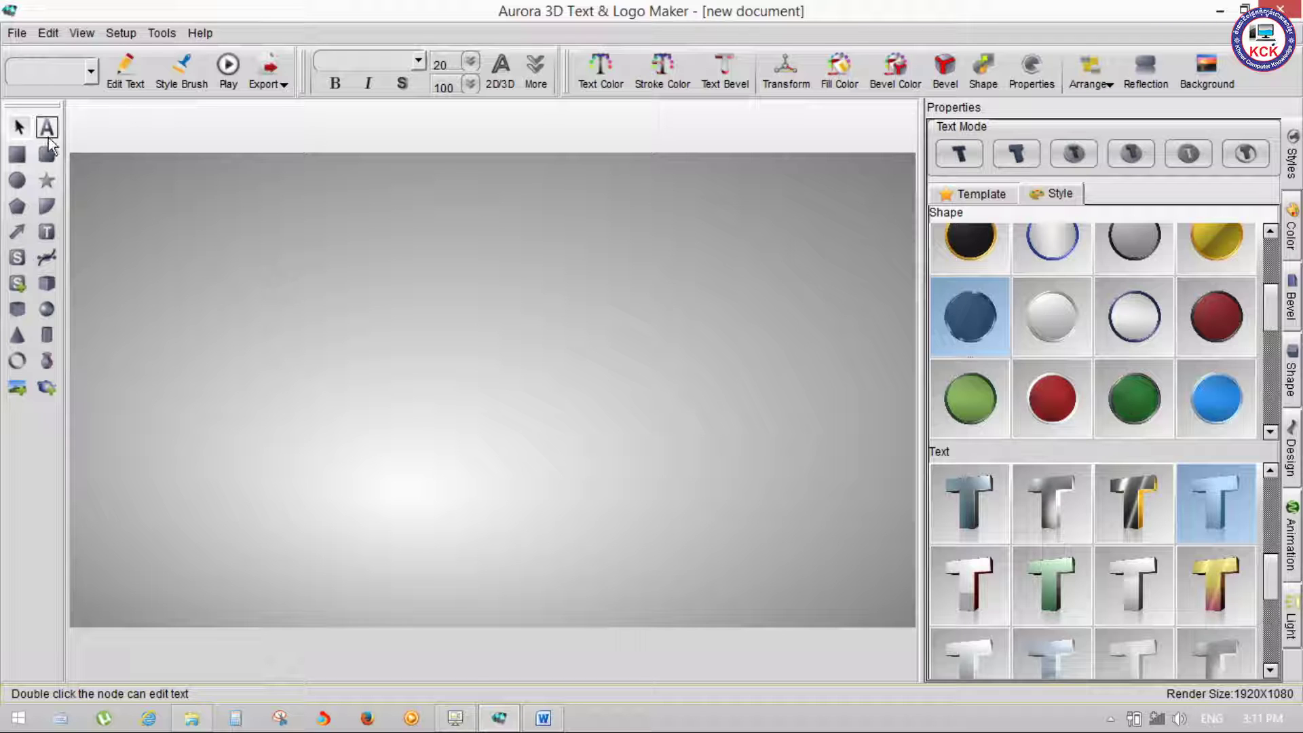
Step: Draw a pentagon near the canvas centre, try red and teal-green styles, and rotate it in 3D
left_click(17, 205)
left_click_drag(301, 265, 531, 474)
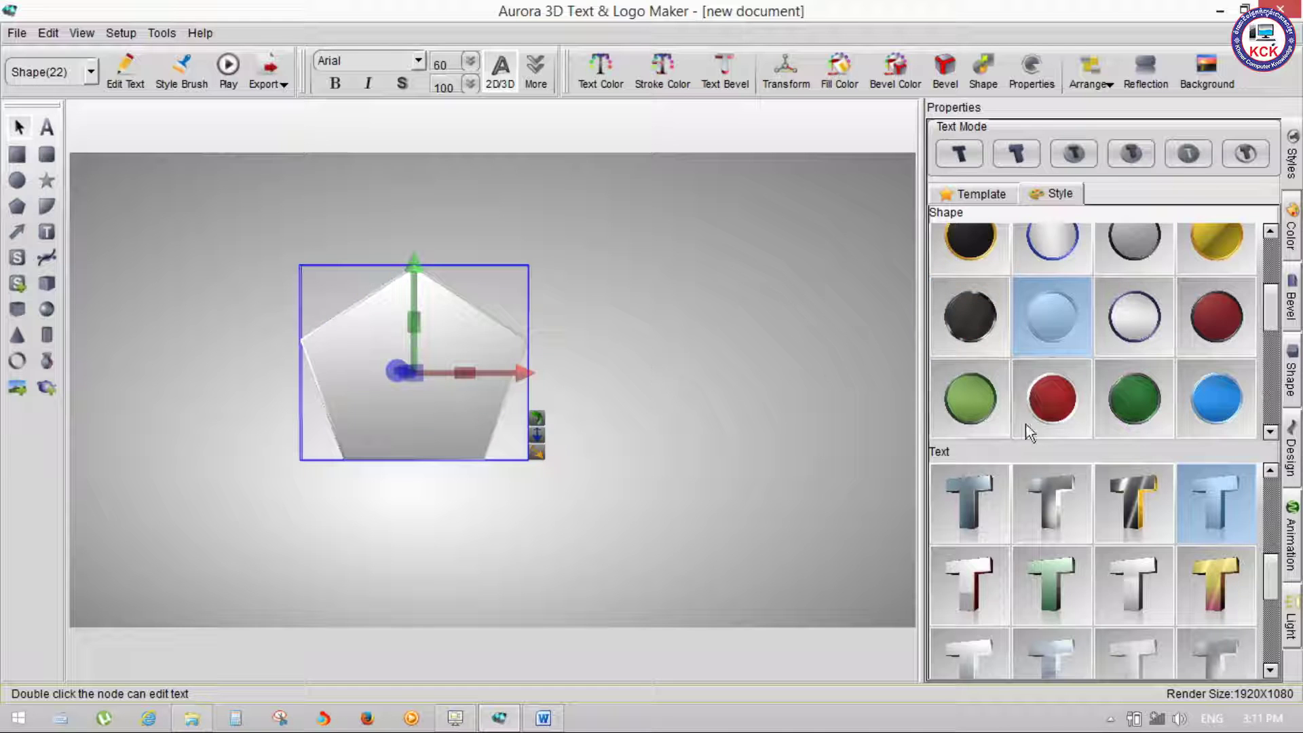
left_click(1058, 402)
left_click(1120, 400)
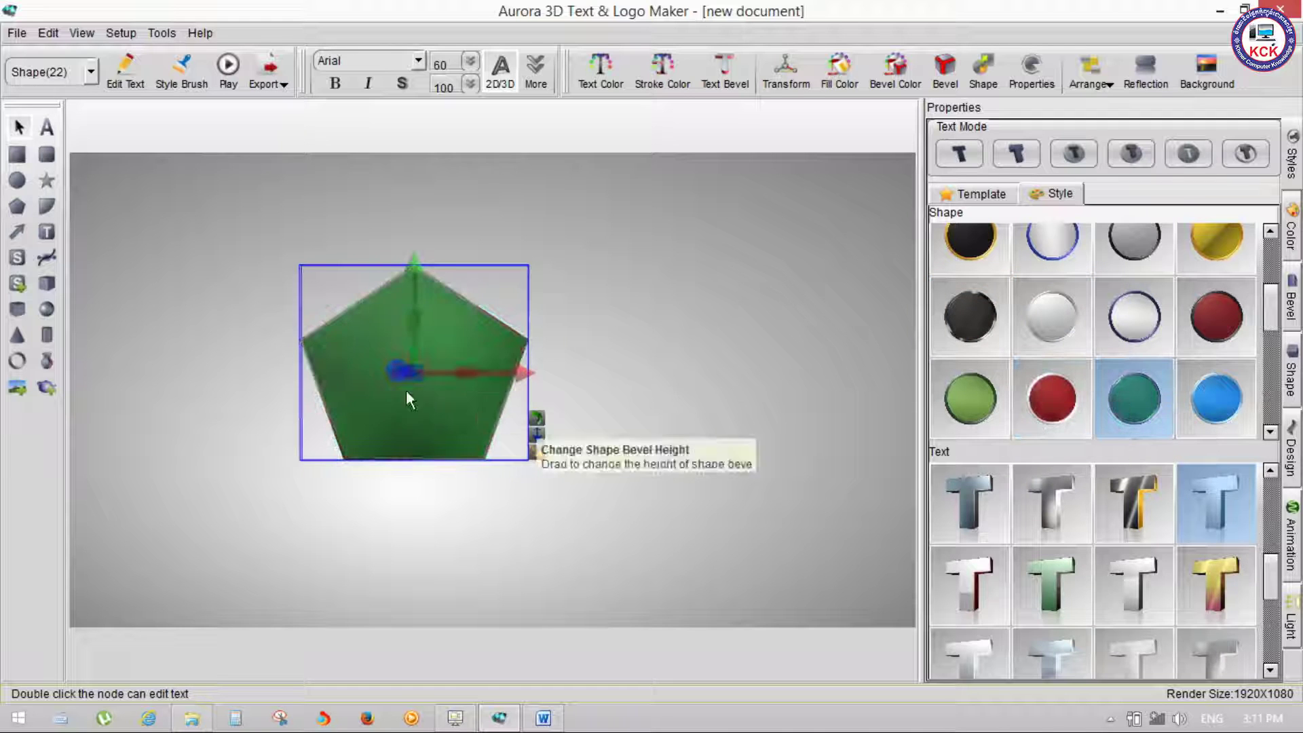
left_click_drag(414, 323, 625, 414)
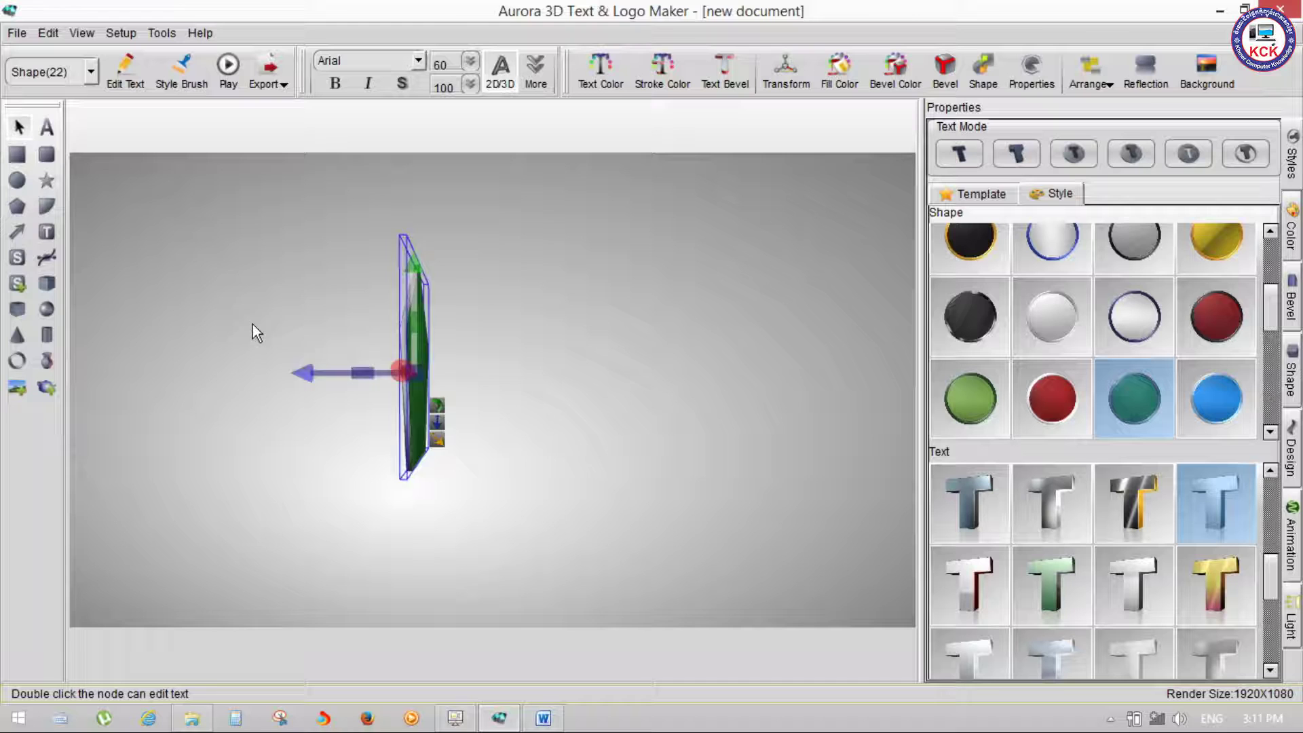
Step: Try a red style, then make the pentagon black with a gold edge
scroll(1127, 355, "down", 2)
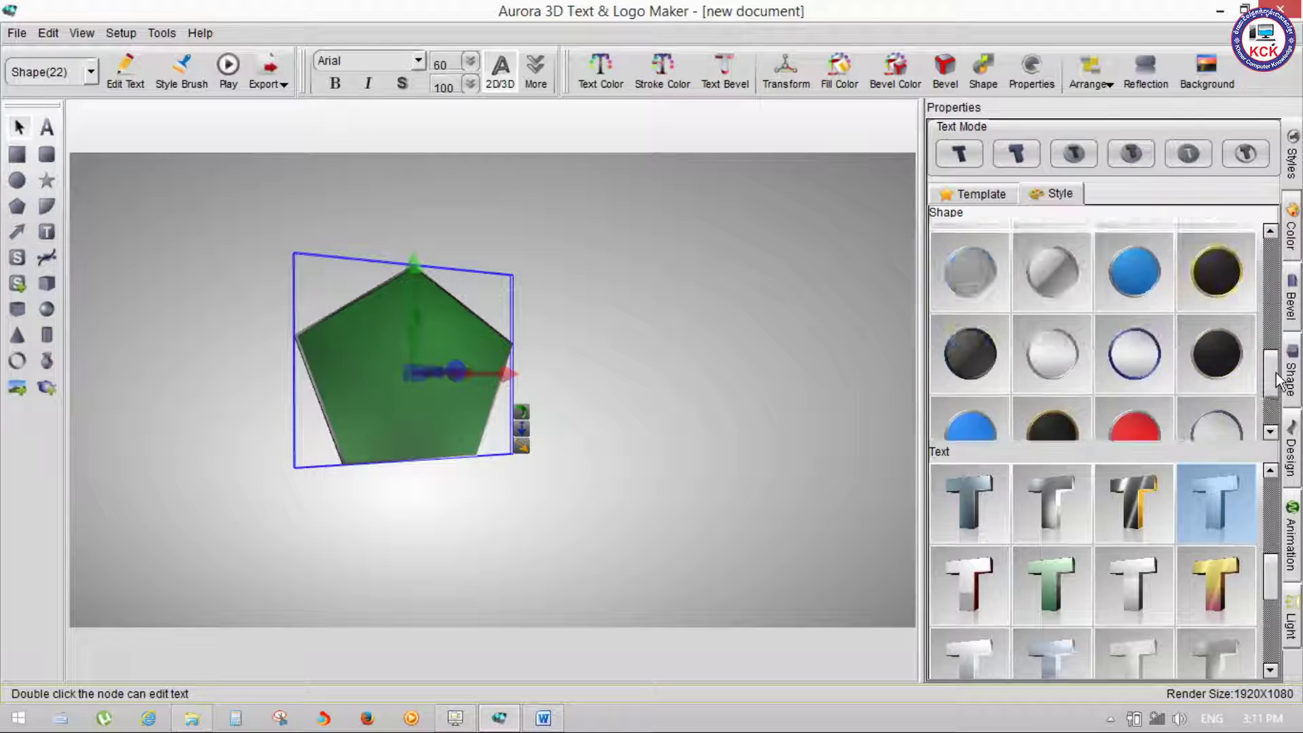
scroll(1127, 356, "down", 2)
left_click(1127, 356)
left_click(1028, 340)
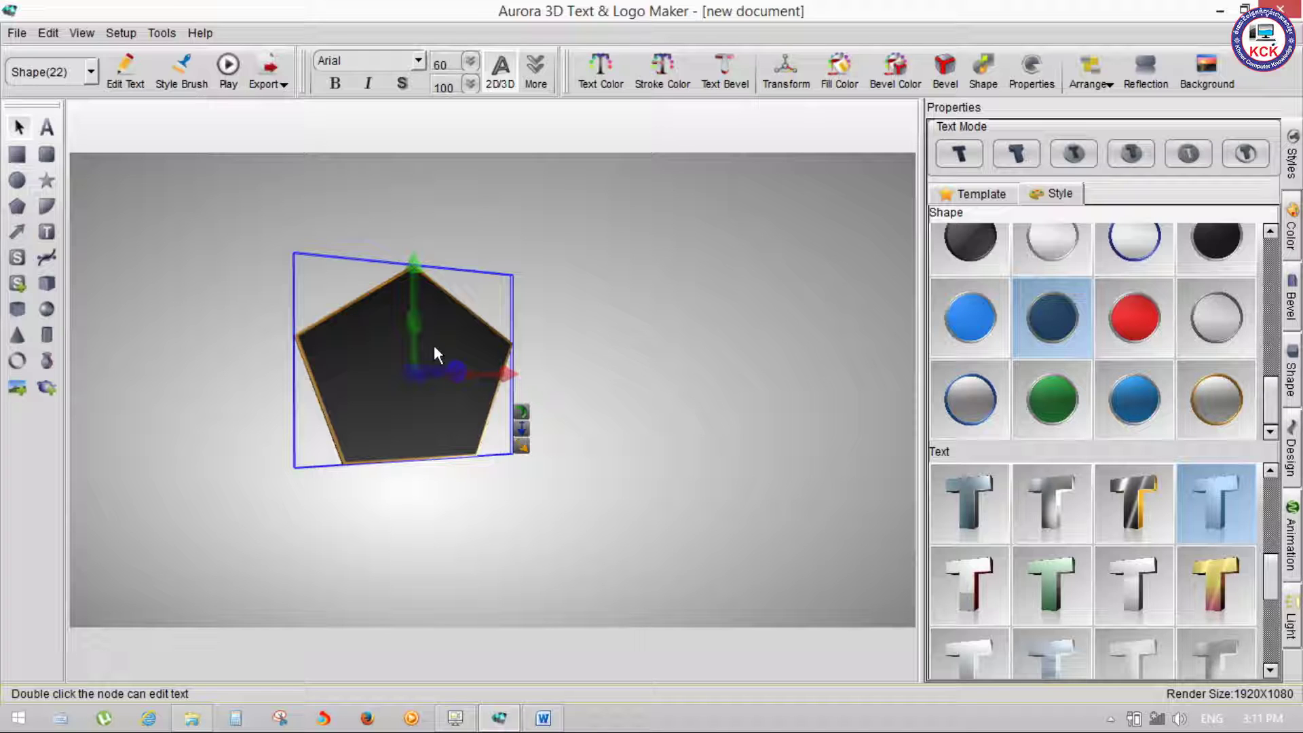
Step: Delete the dark pentagon, try the dark-blue ball style, and dismiss the 'Please select a node' warning
key("Delete")
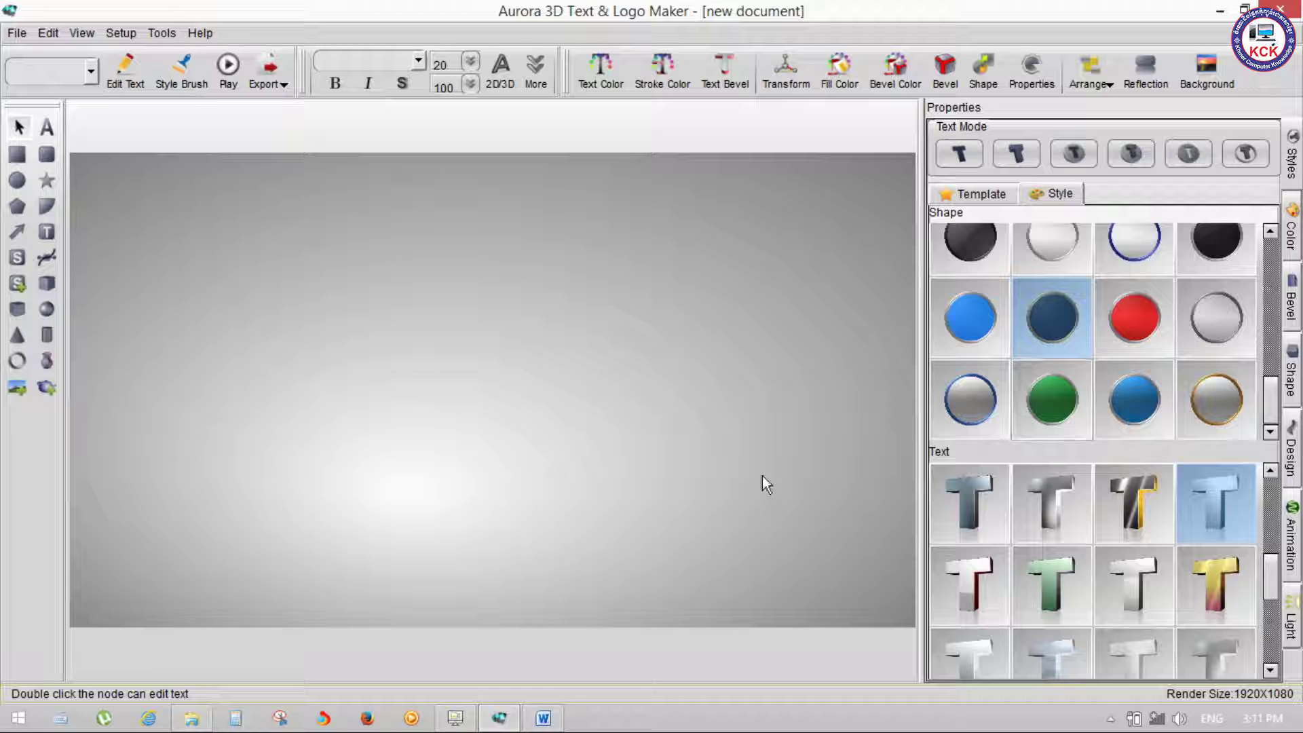
scroll(1222, 325, "up", 5)
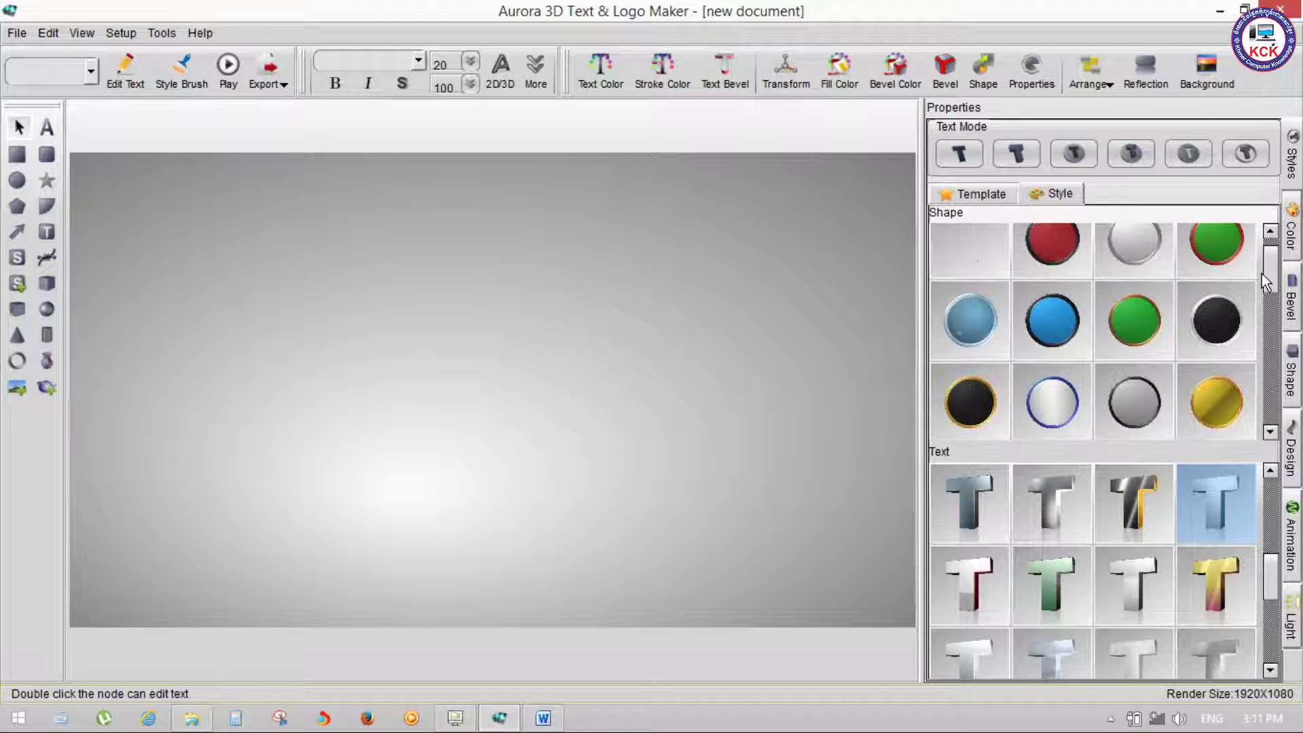
left_click(1204, 316)
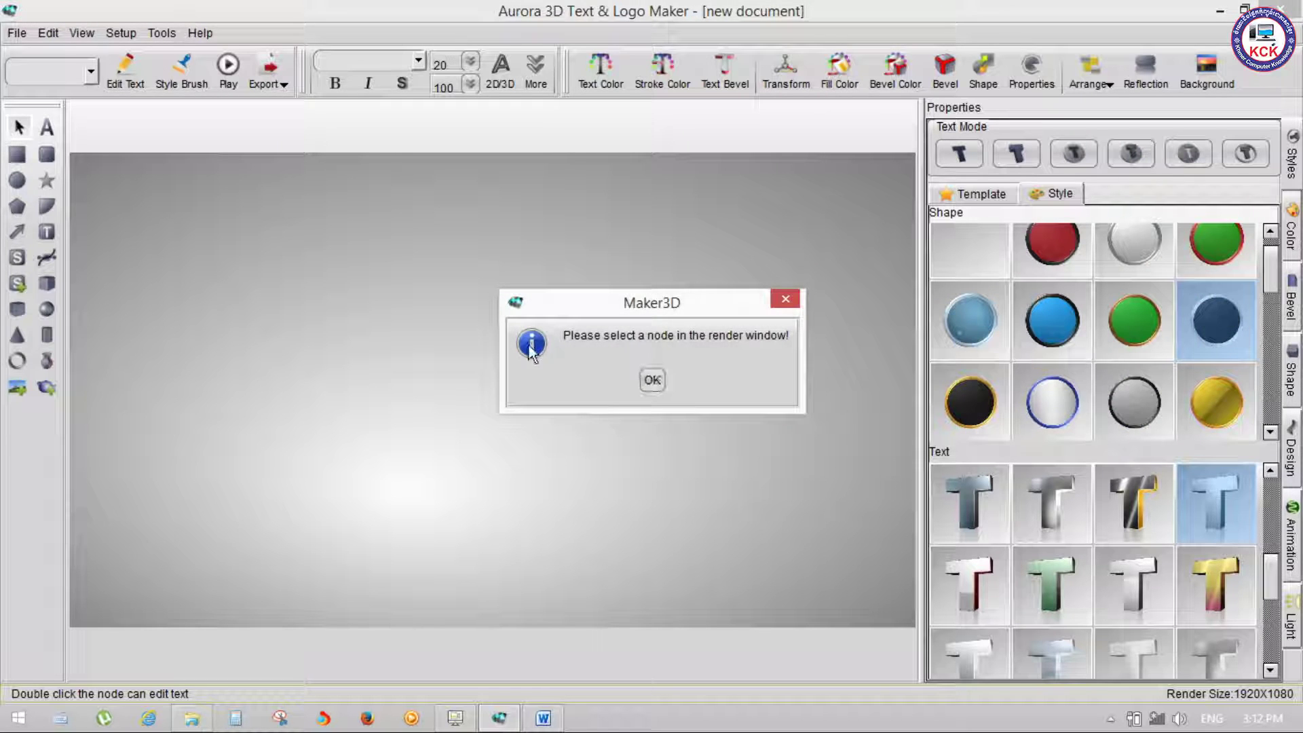
left_click(652, 382)
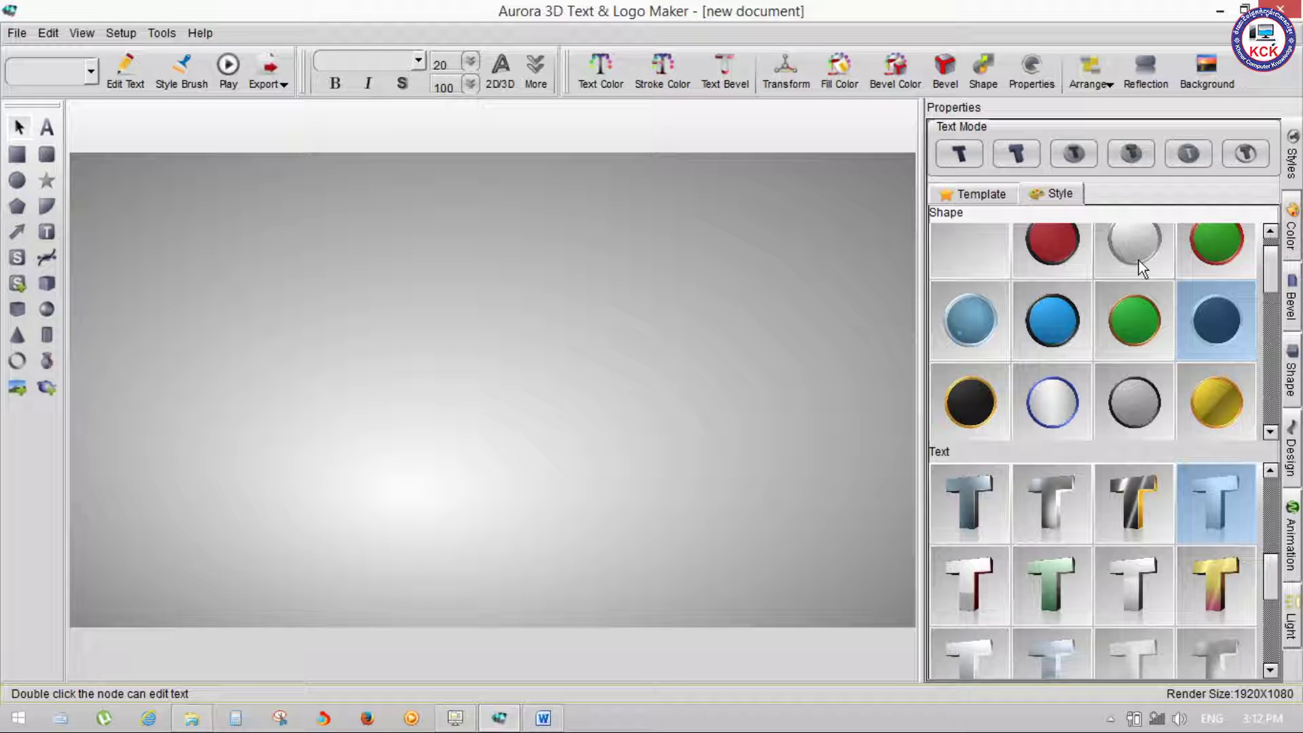
left_click(17, 205)
Step: Draw a steel-blue pentagon (RGB 79/129/189) and test Node Alpha, ending fully opaque at 255
left_click_drag(348, 252, 532, 483)
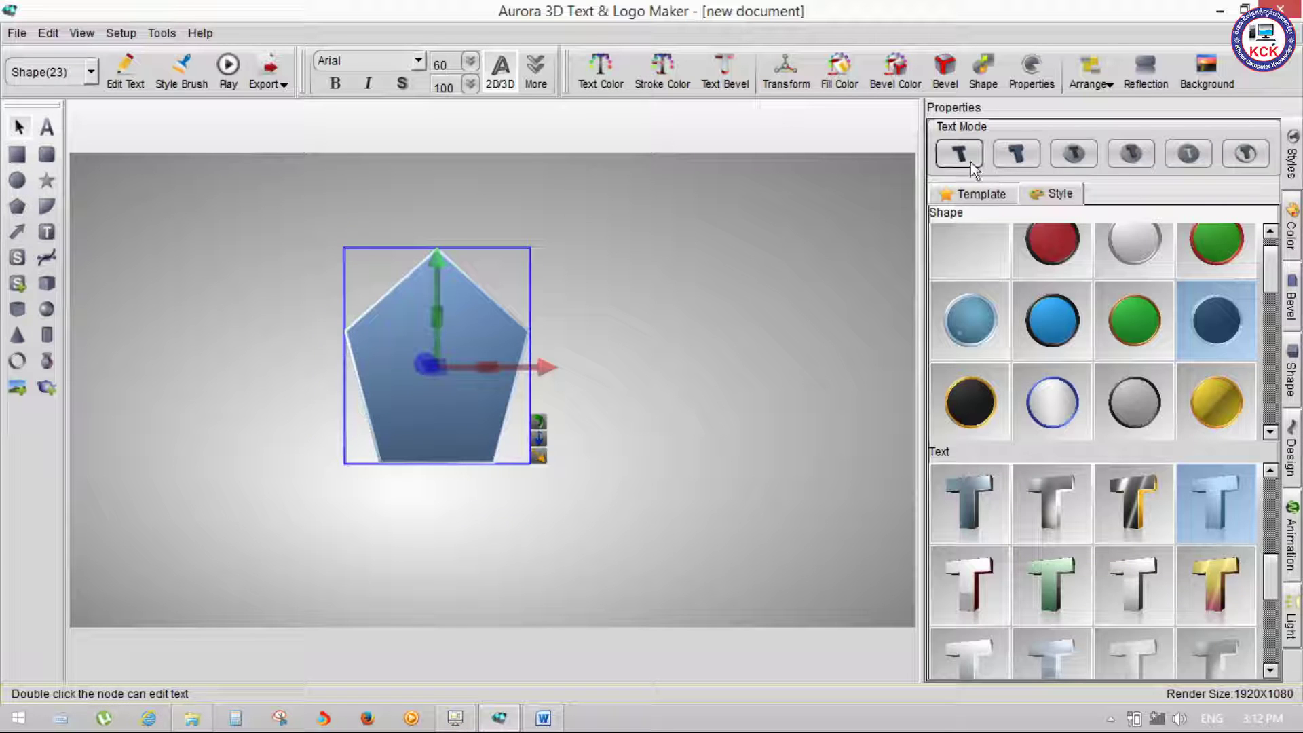
left_click(1293, 231)
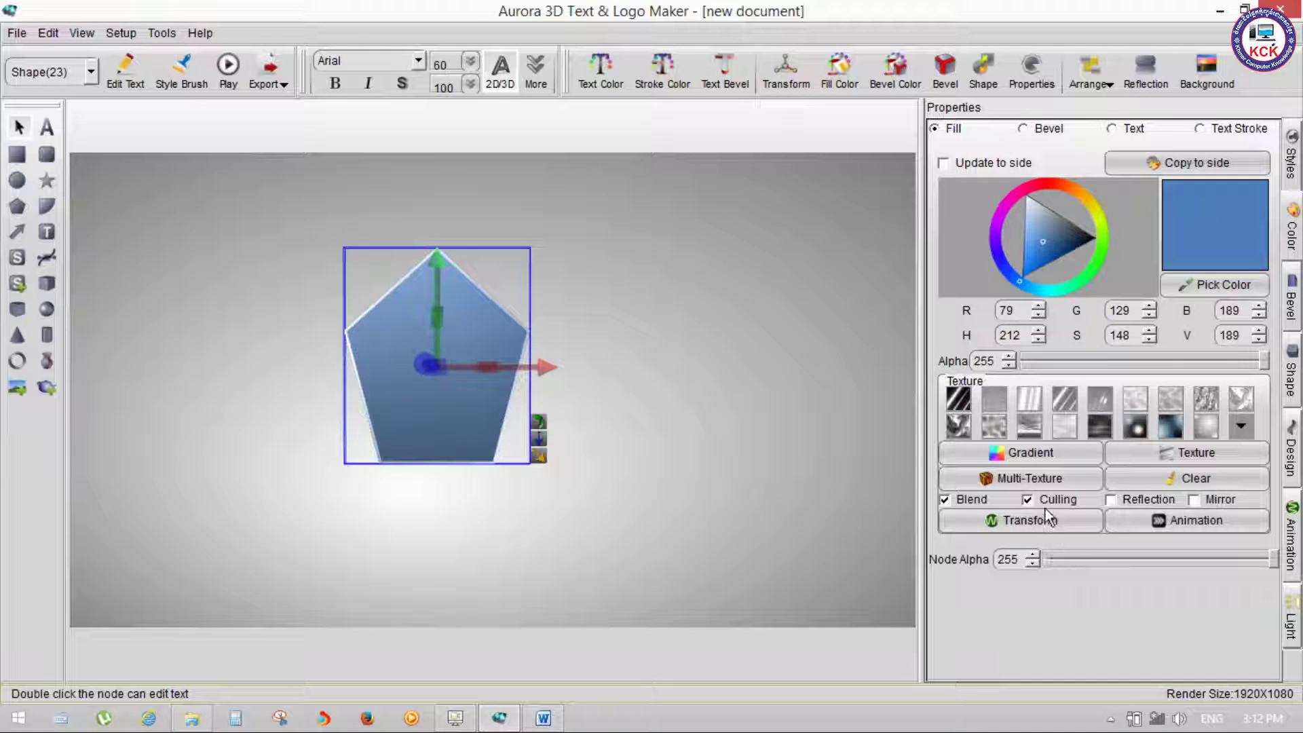
left_click(1155, 560)
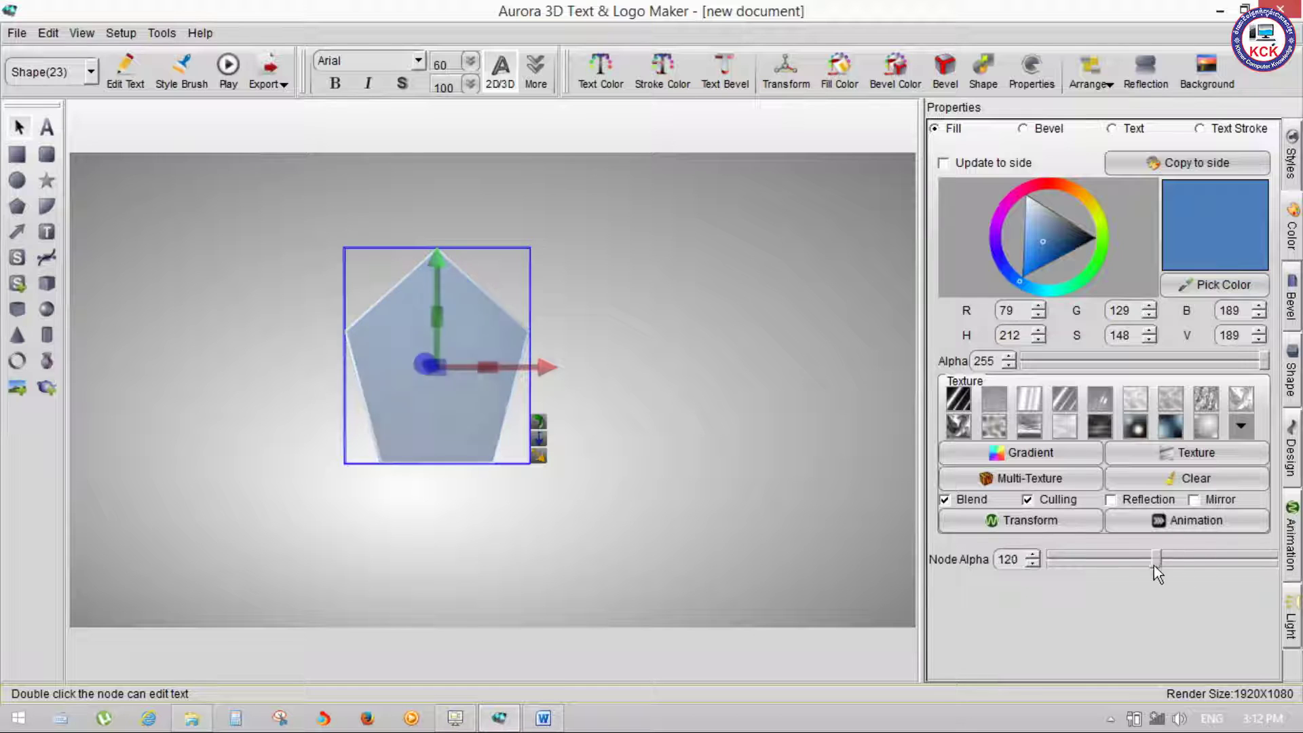
mouse_move(1154, 565)
left_mouse_down()
mouse_move(1273, 559)
mouse_move(1065, 560)
mouse_move(1244, 555)
left_mouse_up()
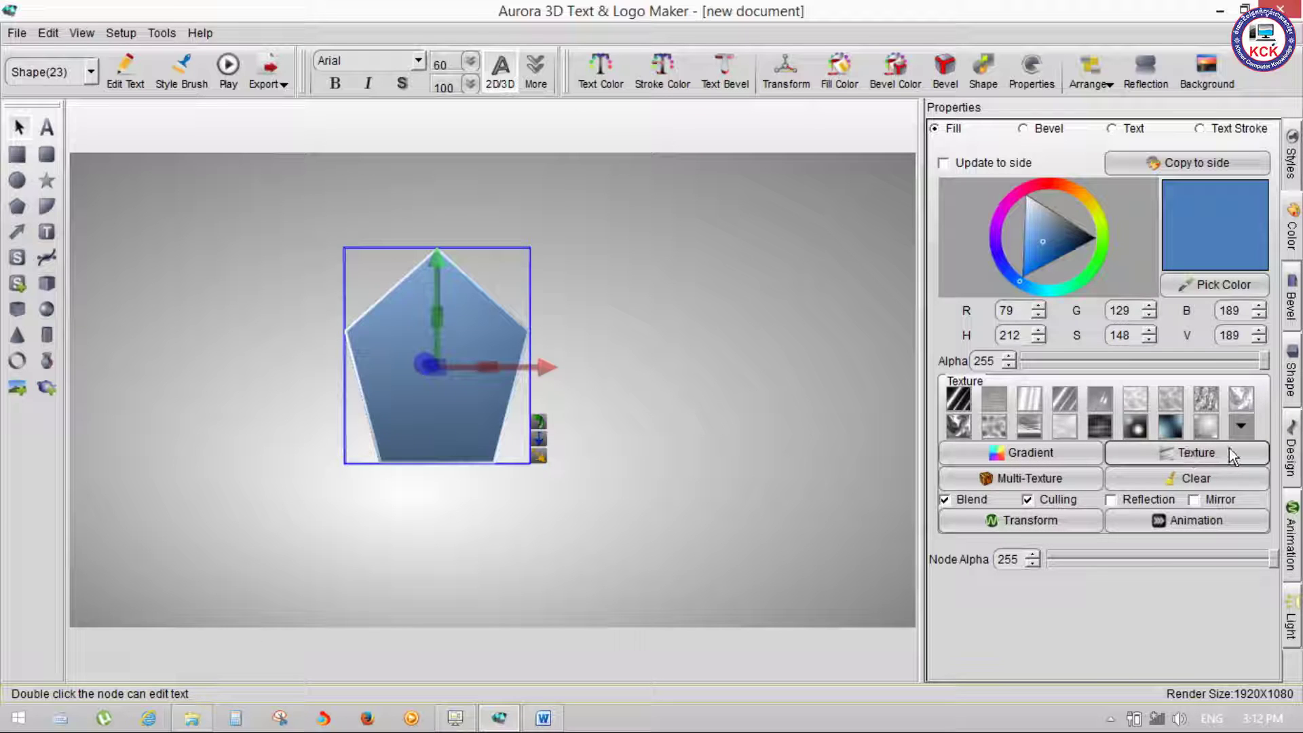
Step: Clear the gradient, pick a more saturated blue, and try then remove a dark texture
left_click(1207, 481)
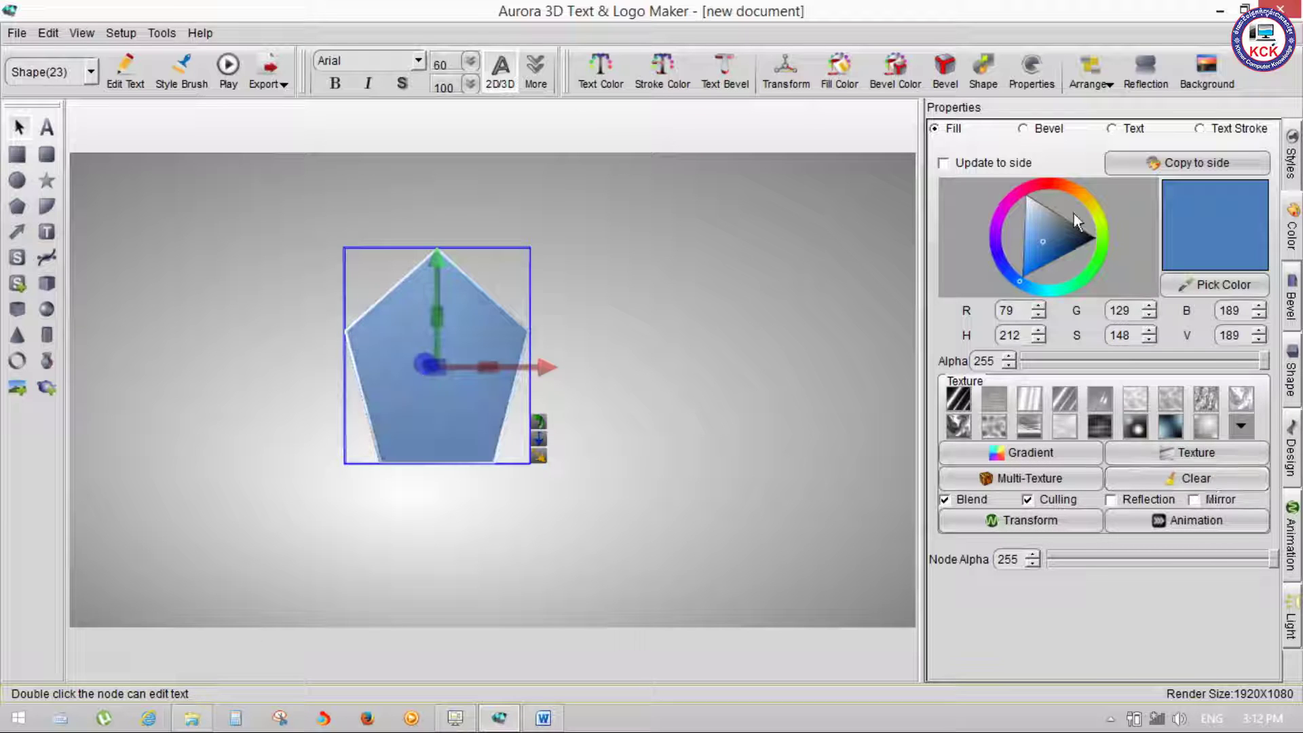
left_click_drag(1055, 247, 1040, 254)
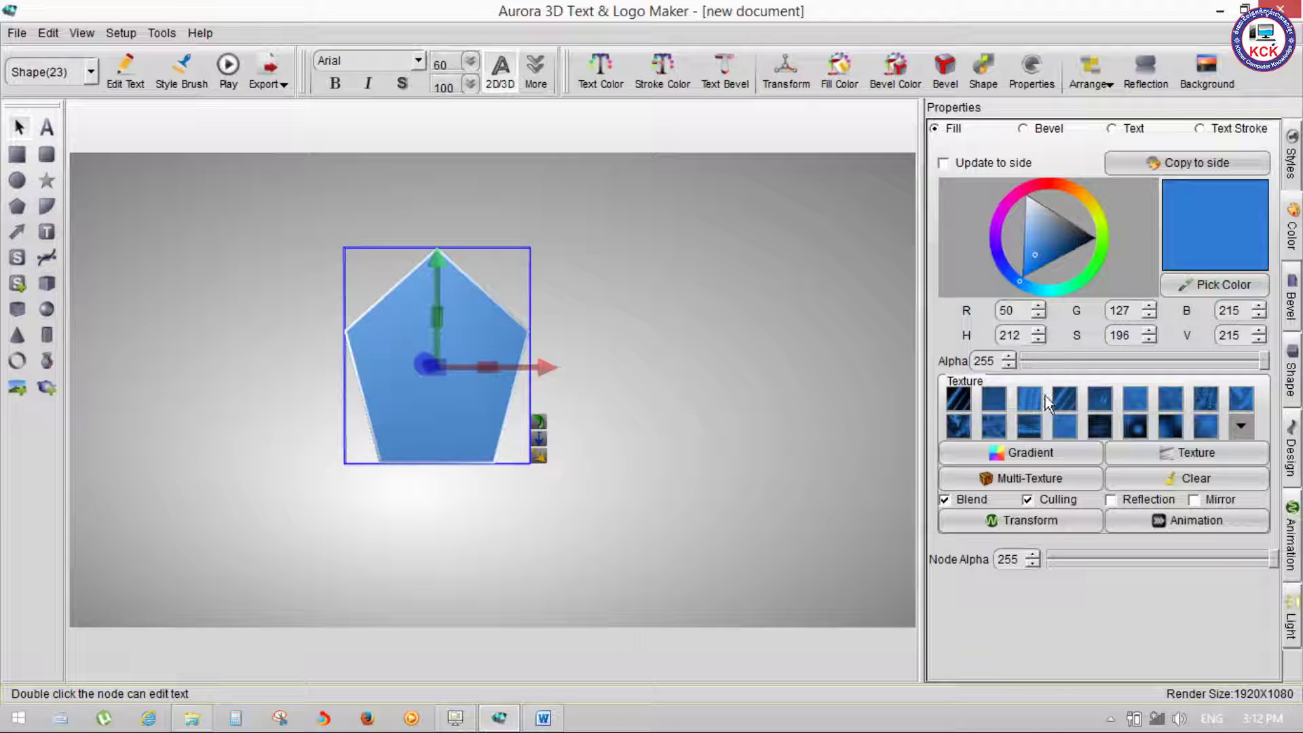
left_click(1135, 424)
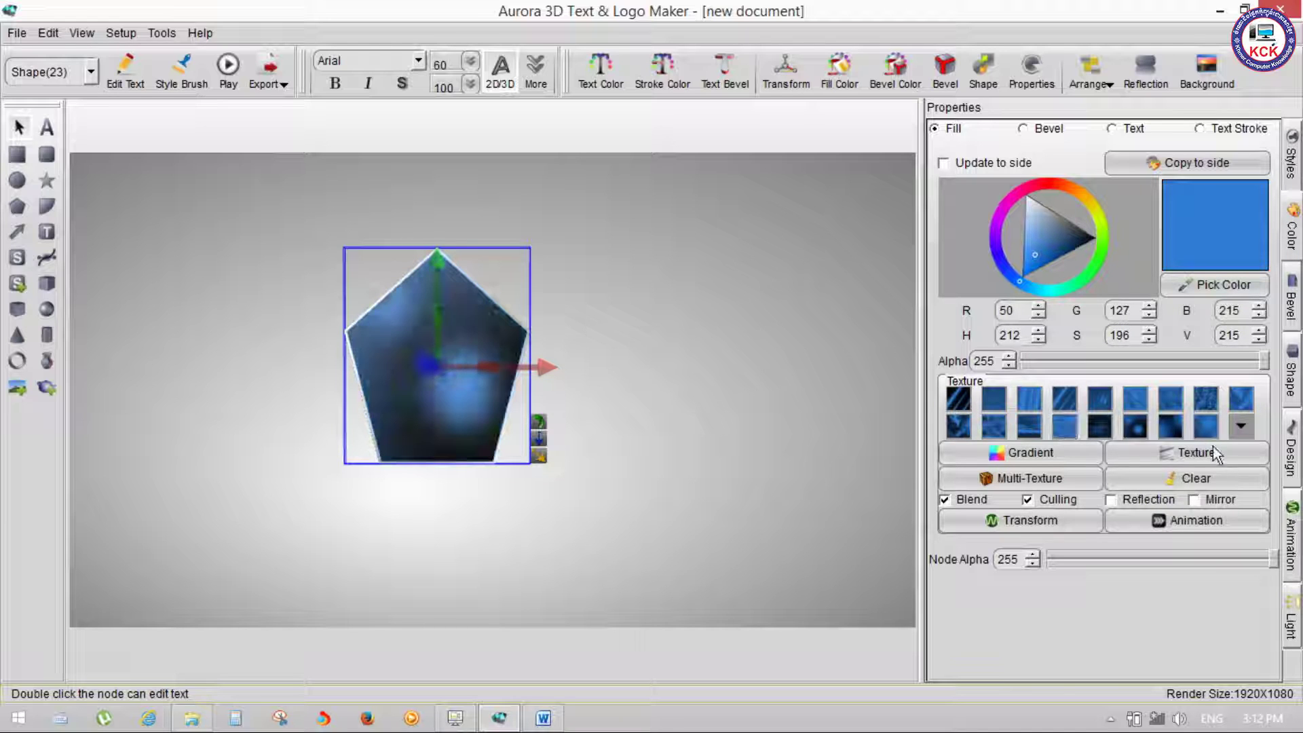
left_click(1240, 477)
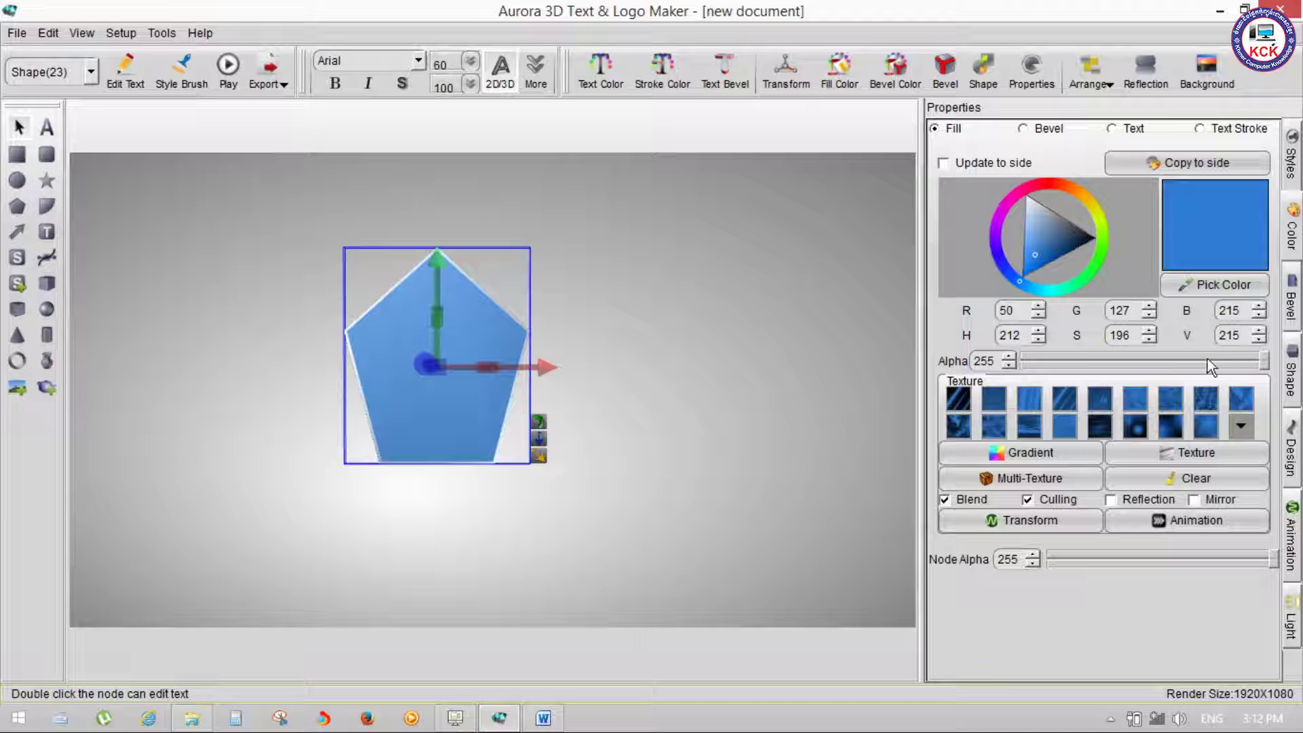
Step: Adjust the fill's red component to 43, giving RGB 43/127/215
left_click(1039, 307)
left_click(1040, 307)
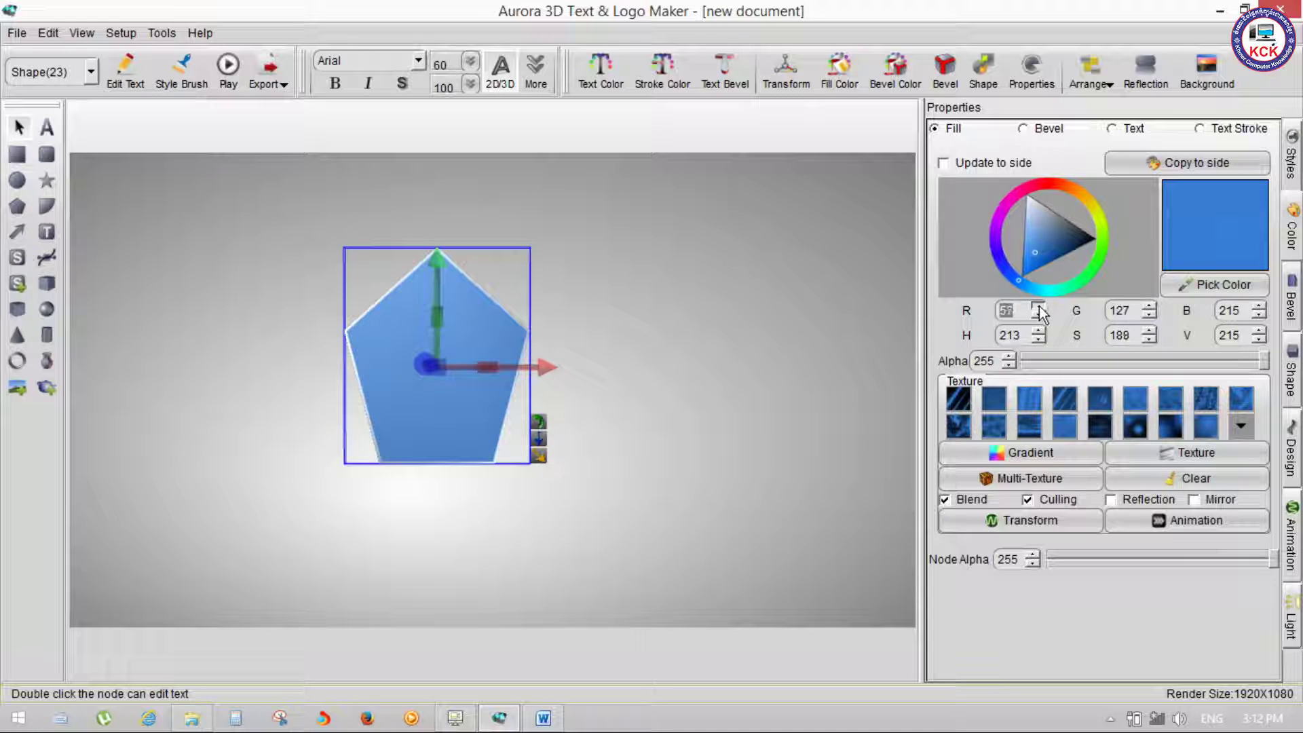
left_click(1036, 315)
left_click(1036, 315)
left_click(1035, 315)
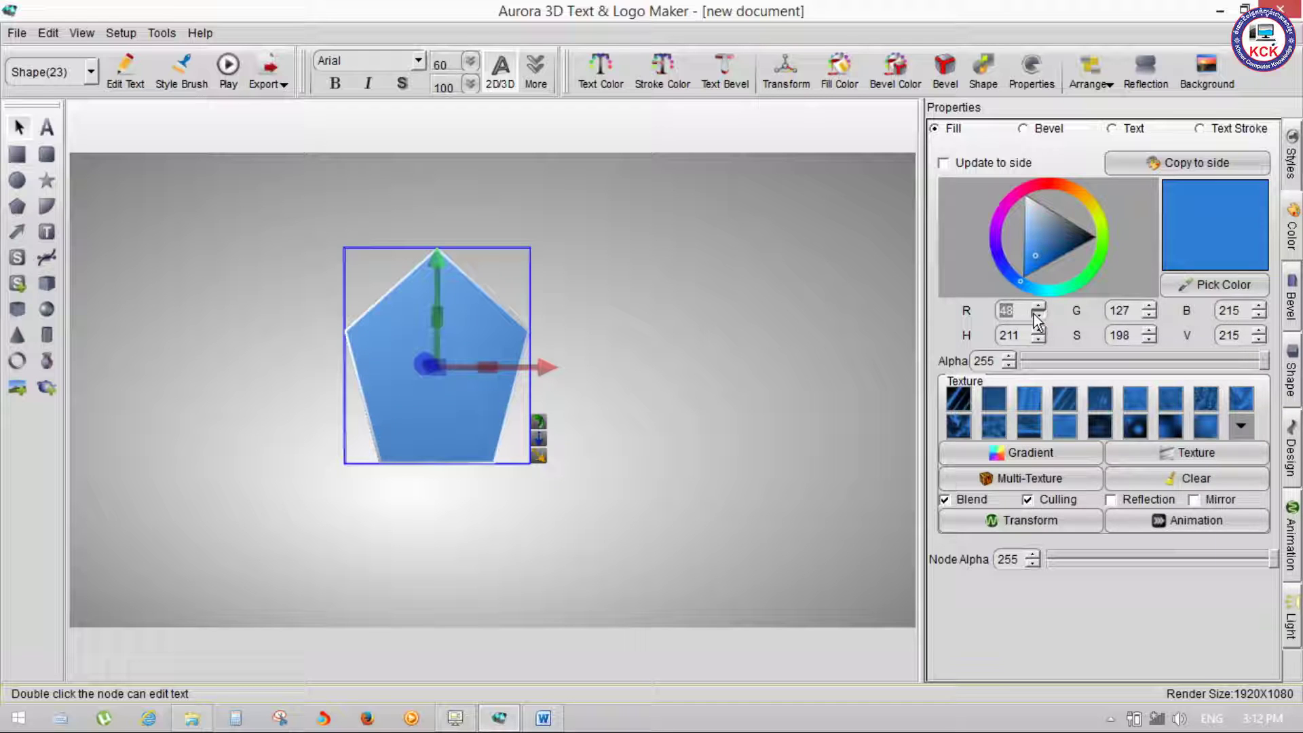
left_click(1035, 315)
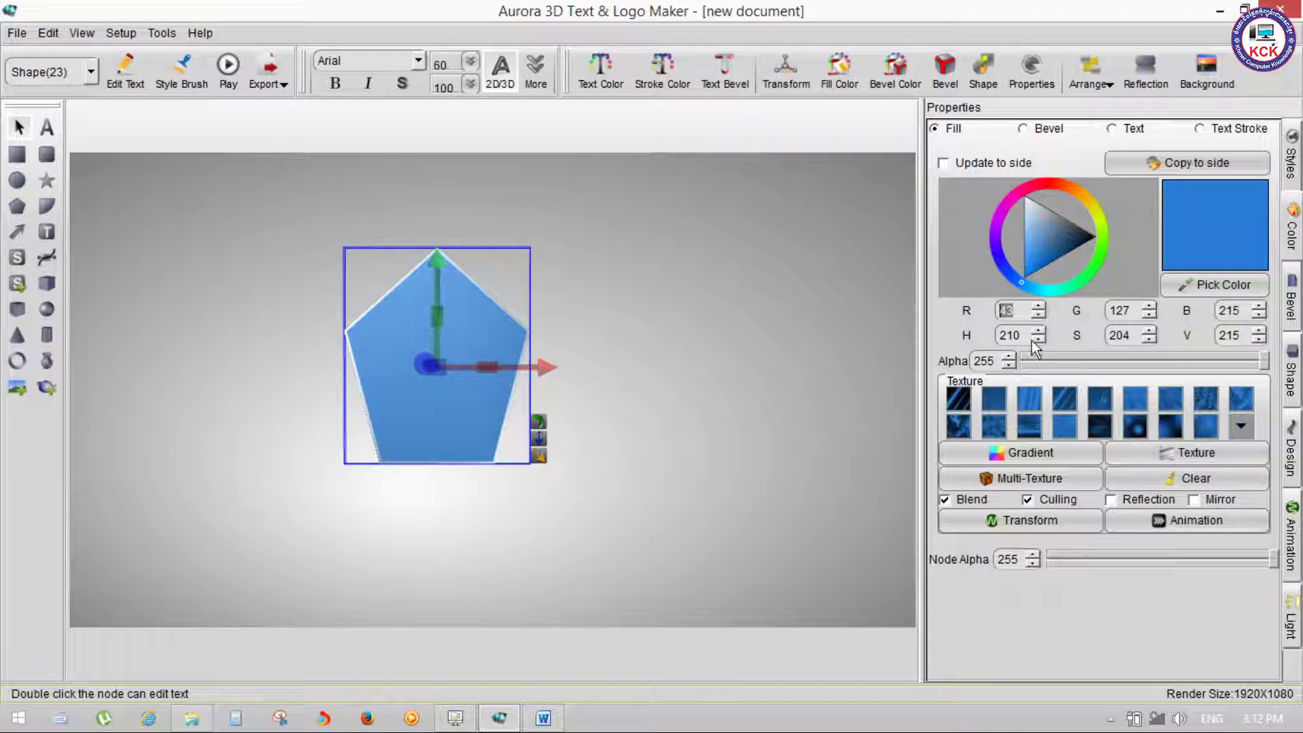
Step: Set the fill alpha to 0 with the node fully opaque, then preview playback
left_click_drag(1261, 363, 988, 384)
left_click_drag(1150, 361, 889, 382)
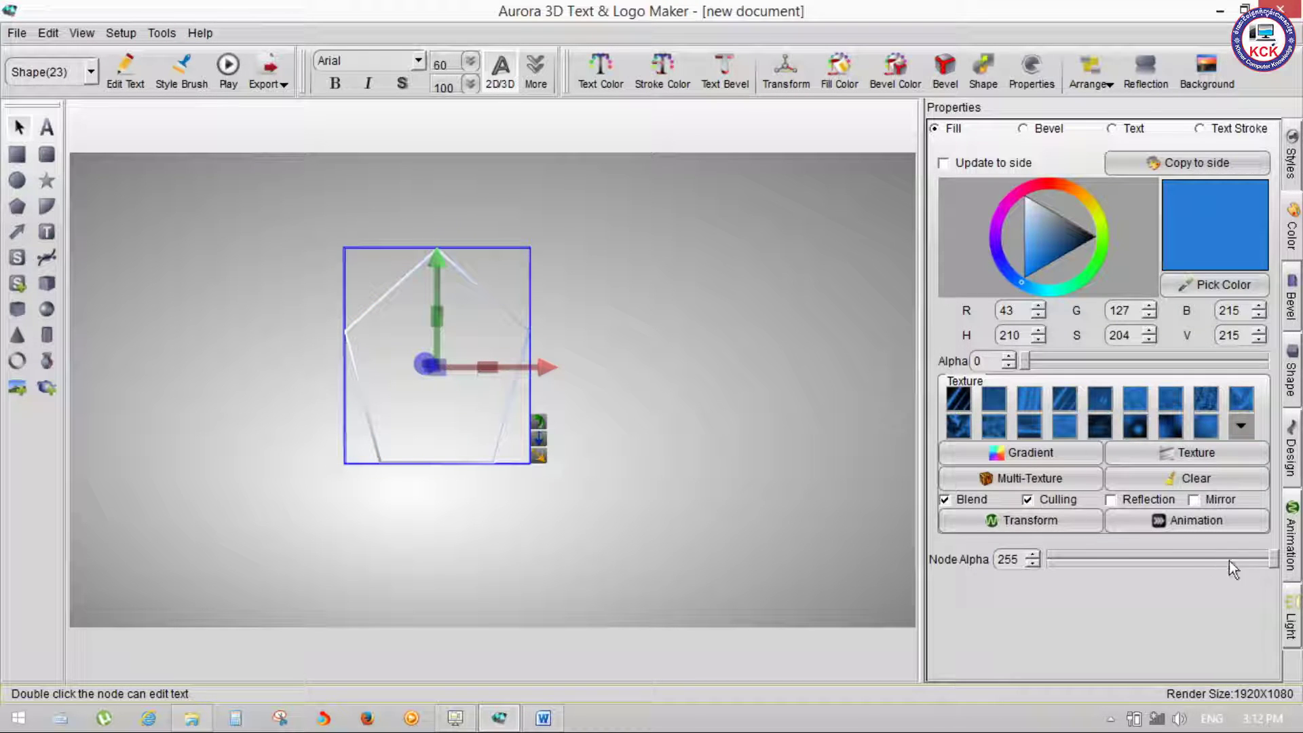
mouse_move(1276, 559)
left_mouse_down()
mouse_move(931, 576)
mouse_move(1276, 562)
left_mouse_up()
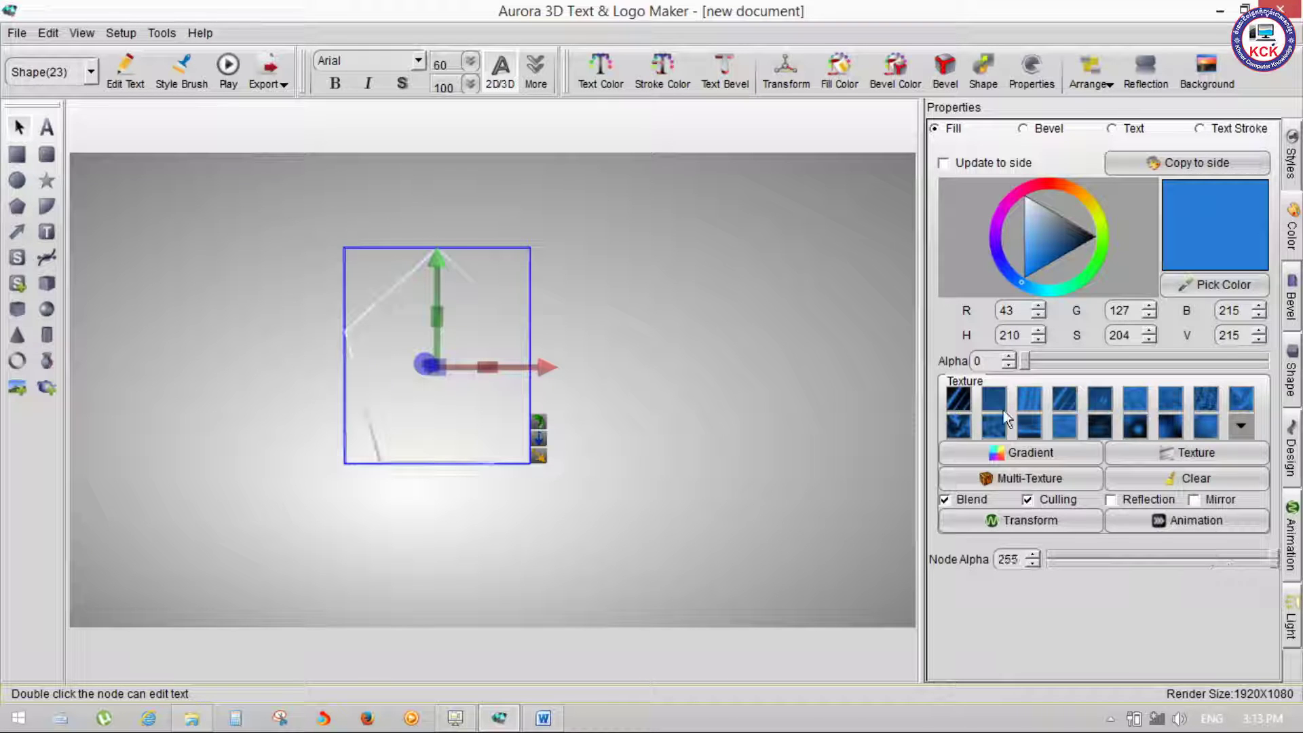
left_click_drag(1023, 361, 1260, 368)
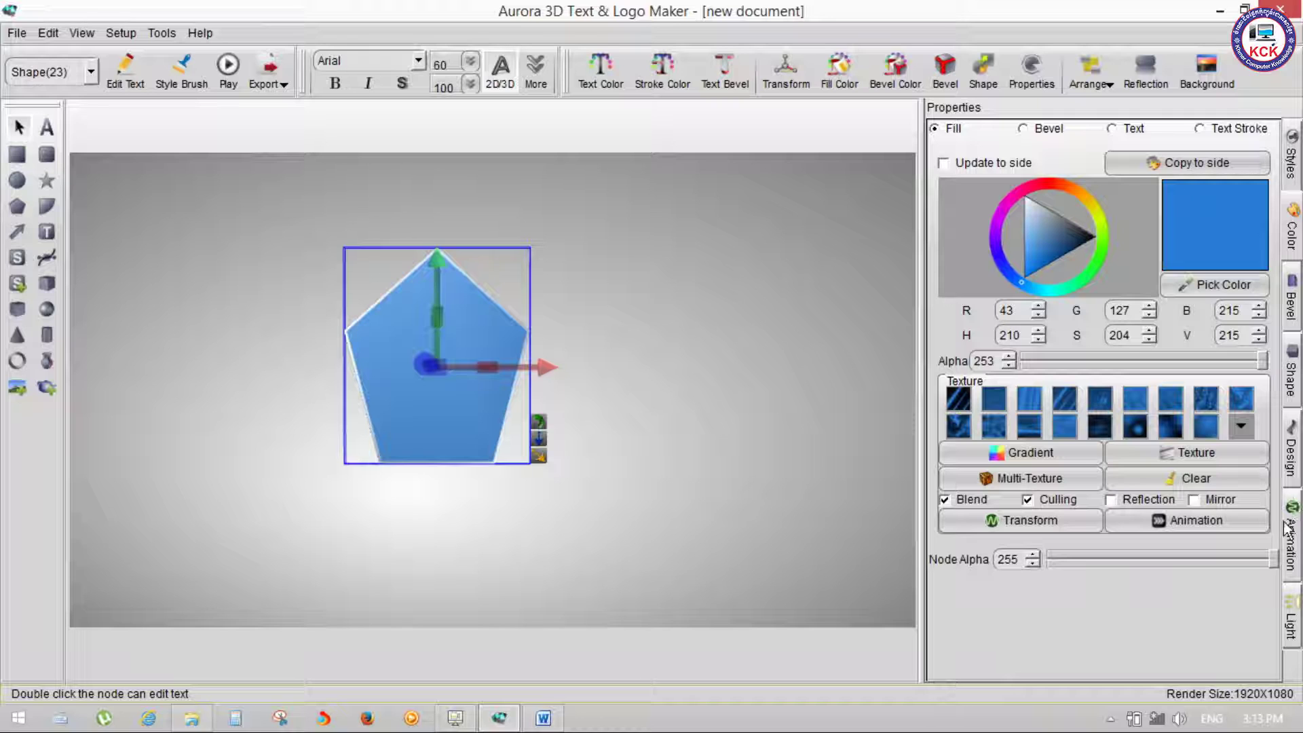
mouse_move(1271, 558)
left_mouse_down()
mouse_move(1032, 580)
mouse_move(1273, 576)
left_mouse_up()
mouse_move(1259, 360)
left_mouse_down()
mouse_move(851, 404)
mouse_move(1249, 360)
left_mouse_up()
left_click_drag(983, 397, 899, 404)
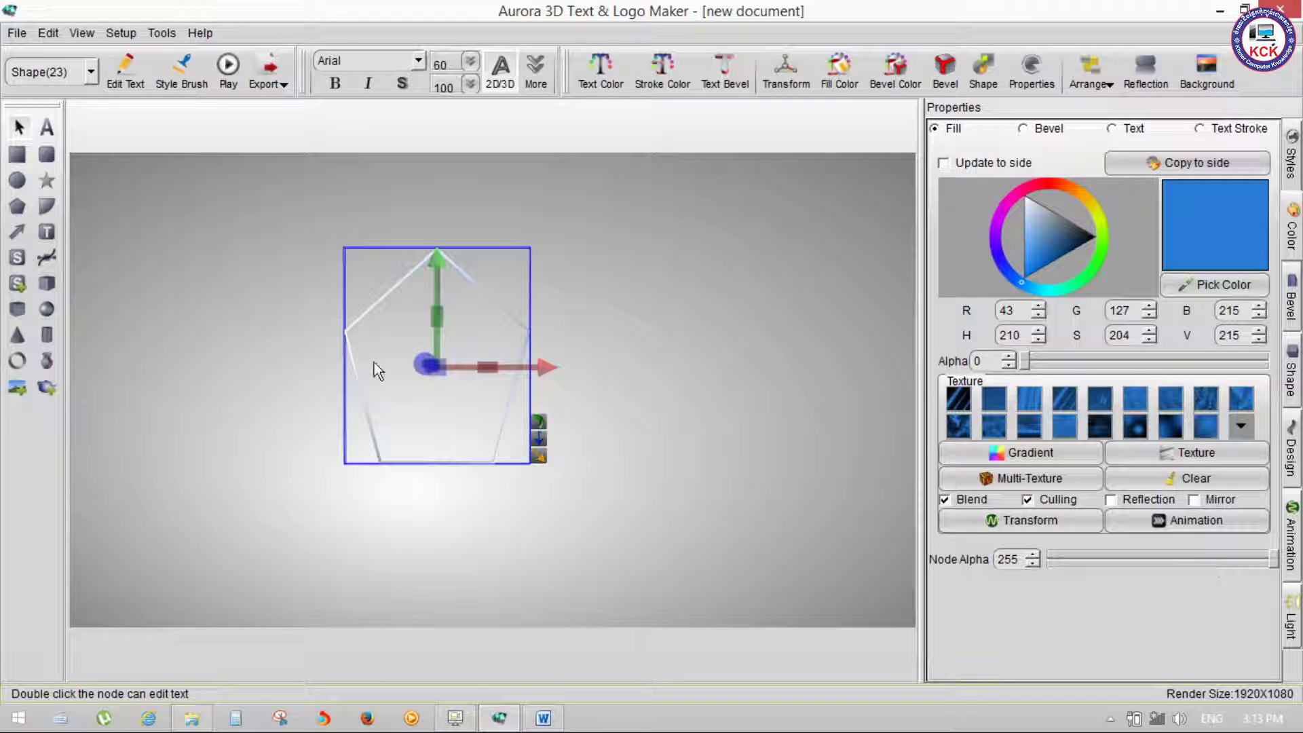
left_click(227, 65)
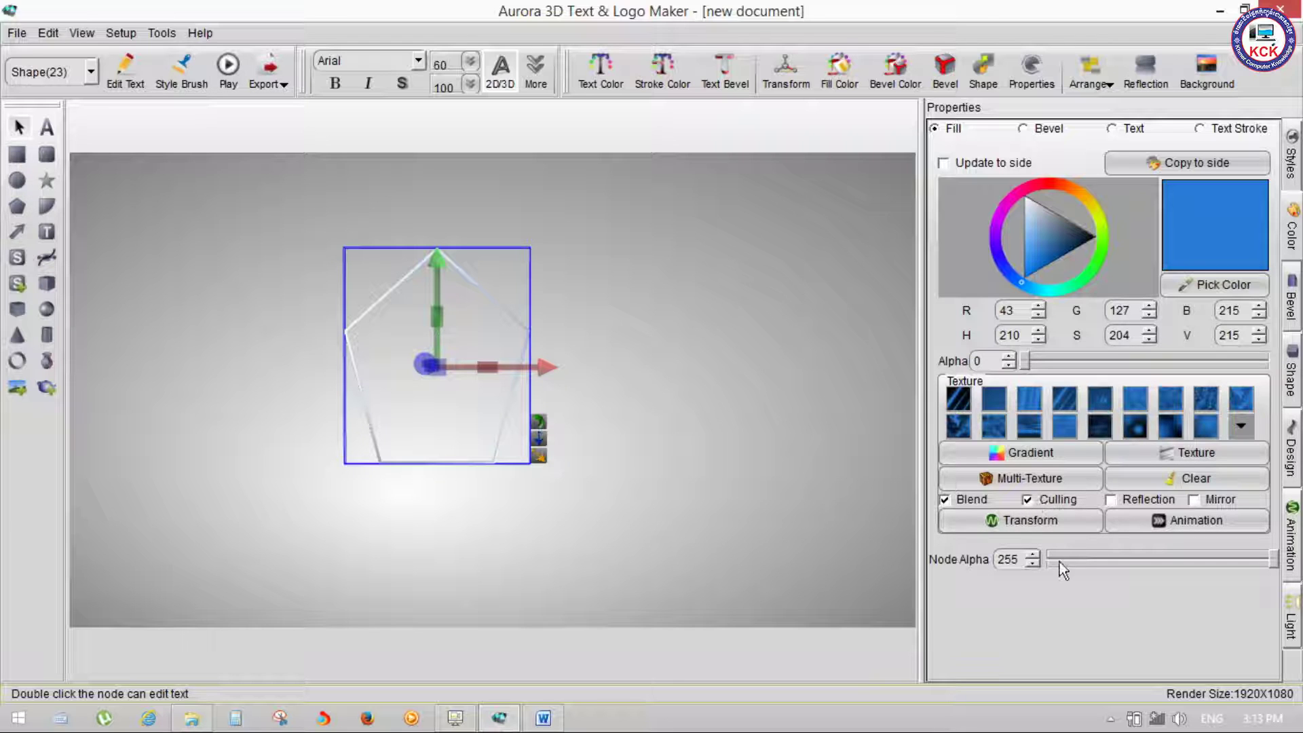
Step: Tweak the pentagon's texture scroll, rotation and scale: horizontal scale 0.30, vertical scroll -0.60
left_click(1200, 522)
left_click(647, 319)
left_click(641, 360)
left_click(647, 357)
left_click(645, 417)
left_click(645, 395)
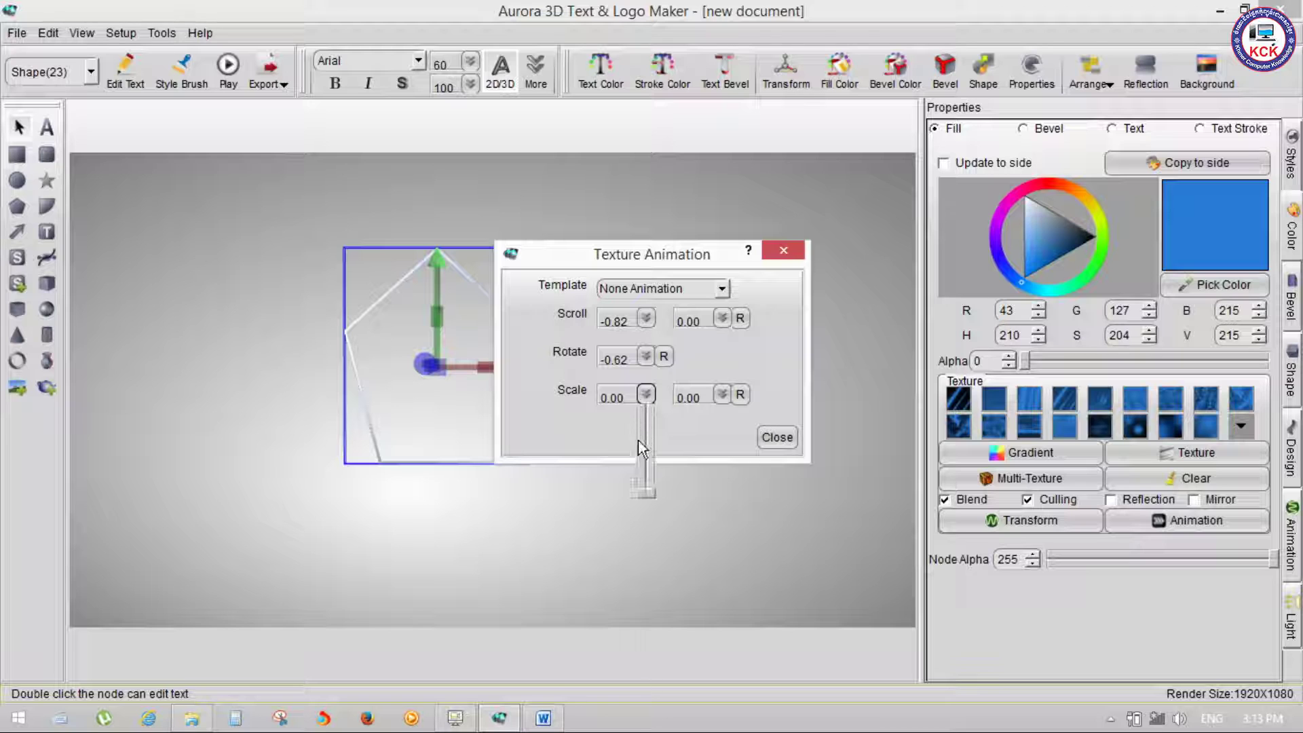
left_click(640, 467)
left_click(742, 335)
left_click(725, 383)
left_click(761, 353)
left_click(724, 395)
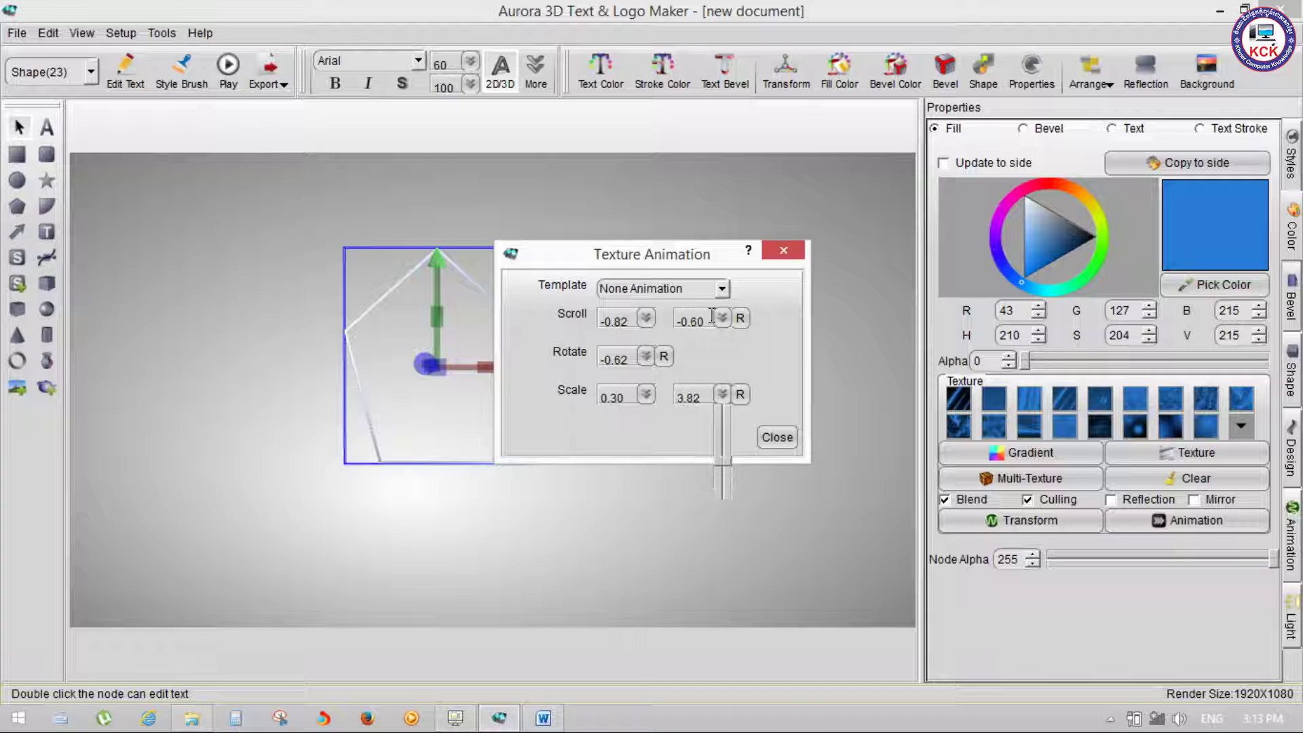
Step: Apply the Horizontal scale half texture animation template and play the preview
left_click(706, 289)
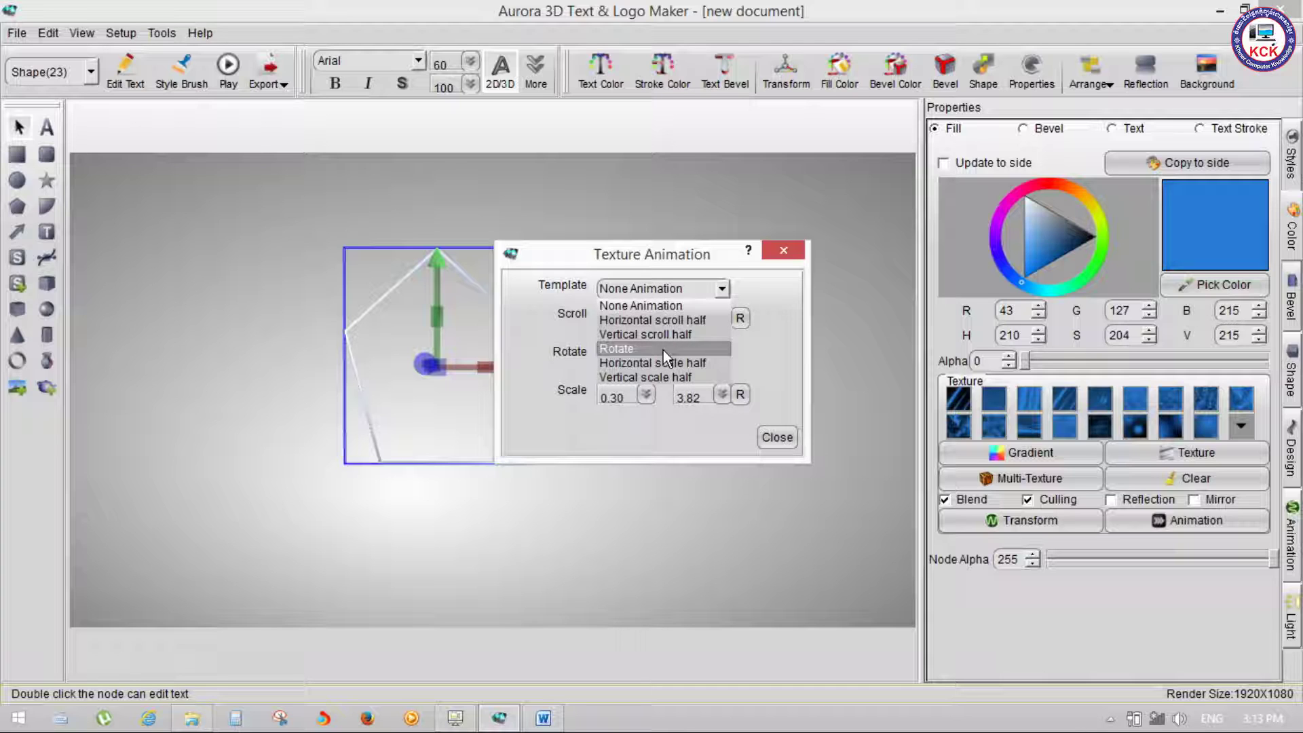
left_click(662, 348)
left_click(719, 295)
left_click(668, 365)
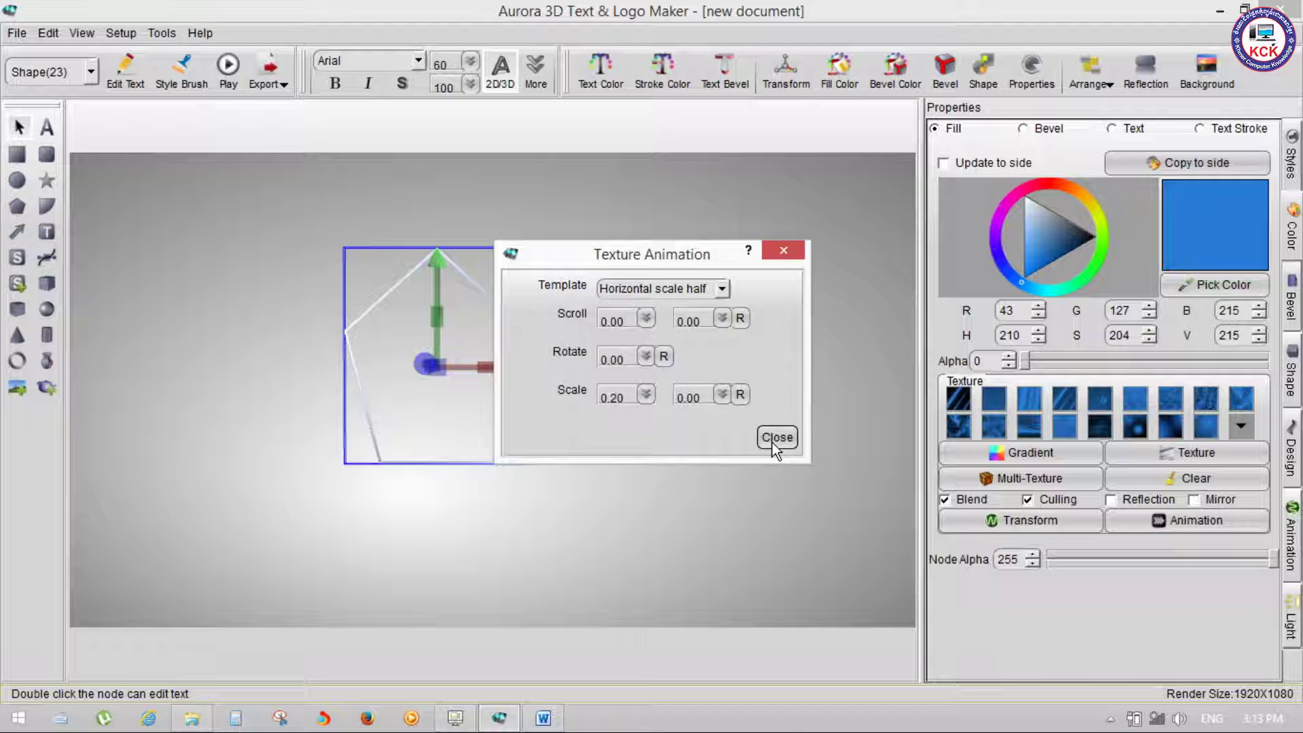
left_click(774, 439)
left_click(238, 65)
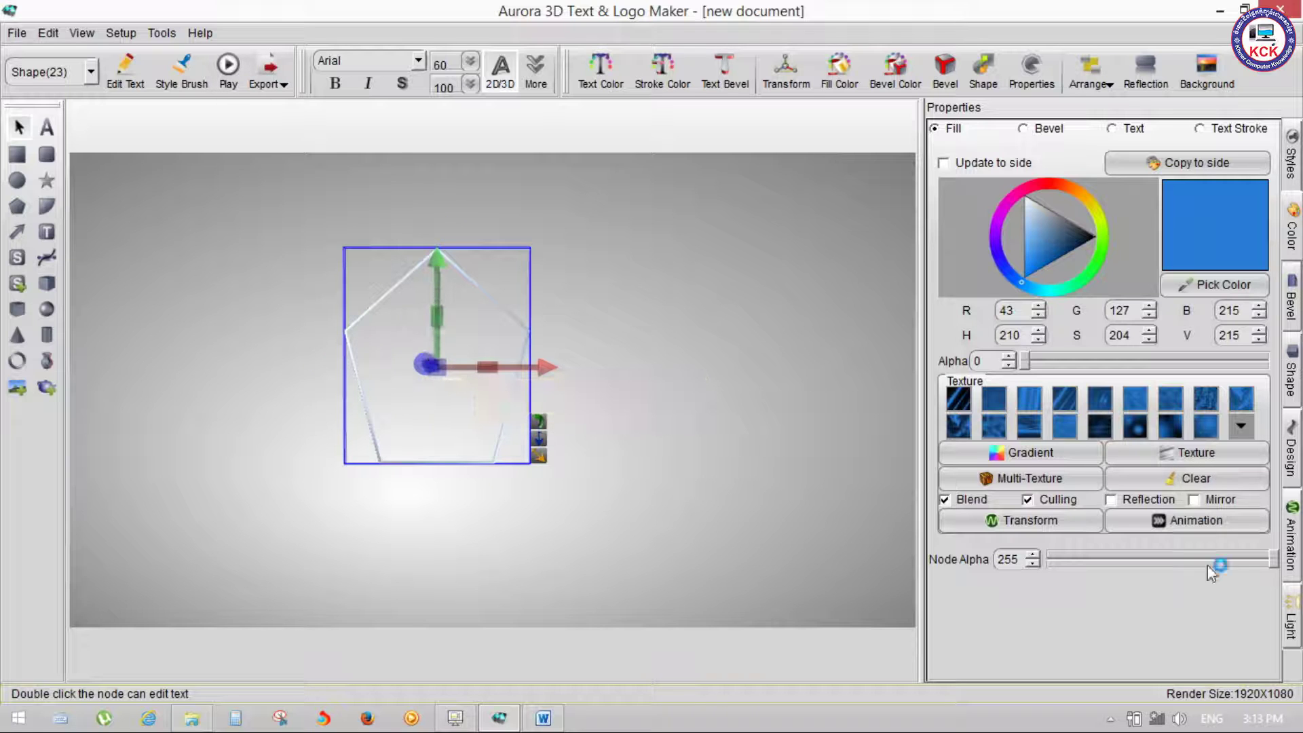
Step: Make the pentagon's fill slate grey (RGB 90/94/112, alpha 0) and copy it to its sides
left_click(1291, 540)
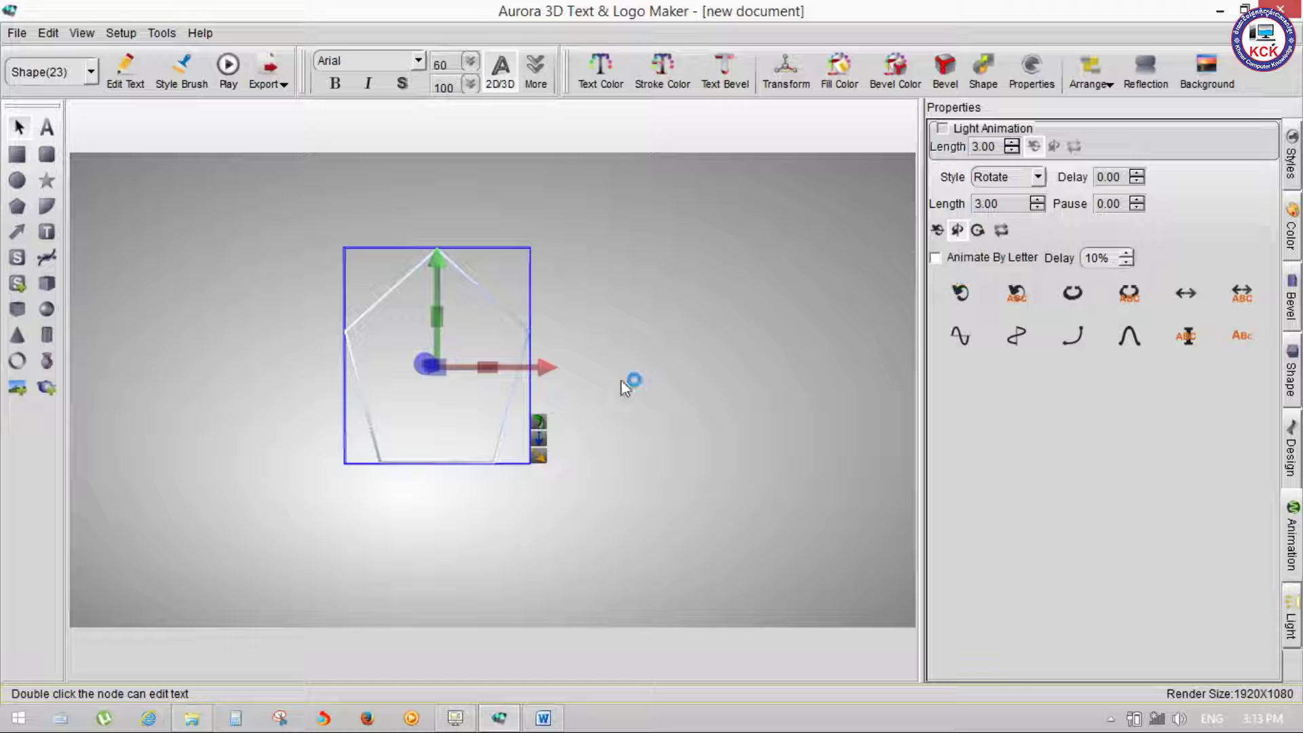
left_click(1294, 226)
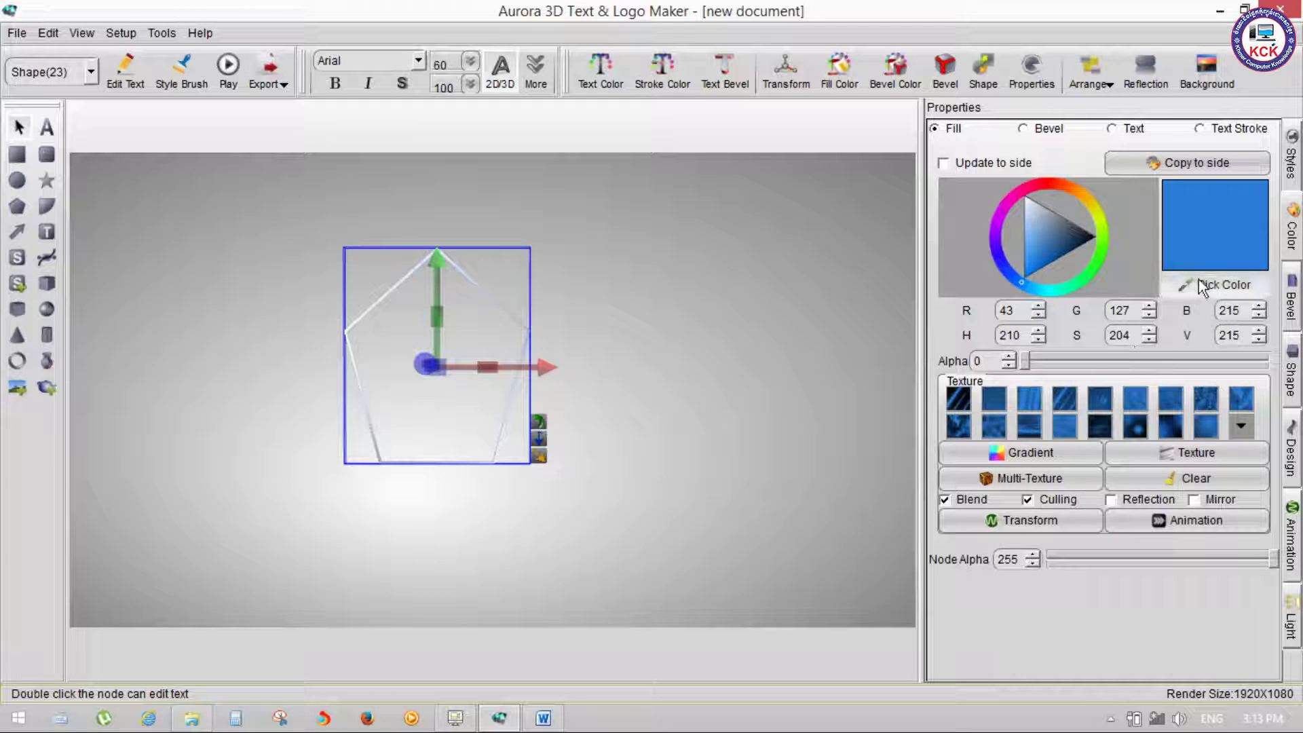
left_click(1198, 285)
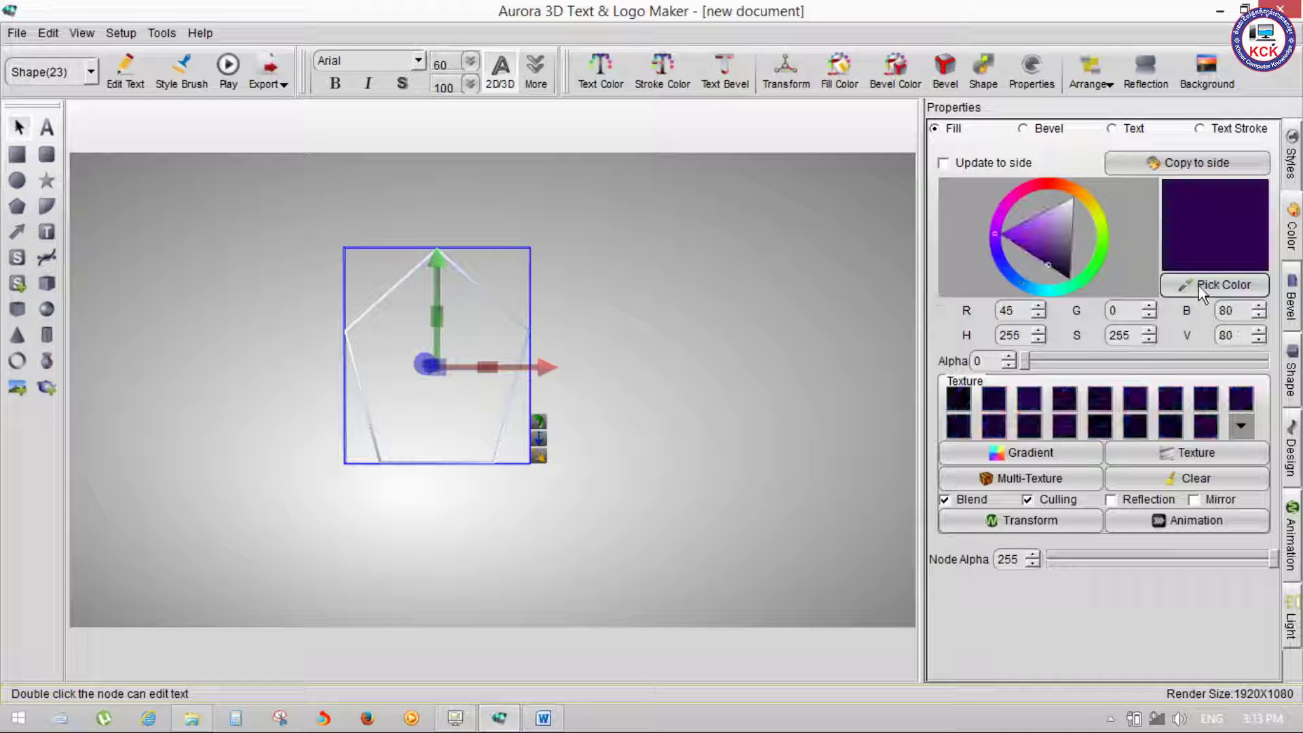
left_click(1156, 286)
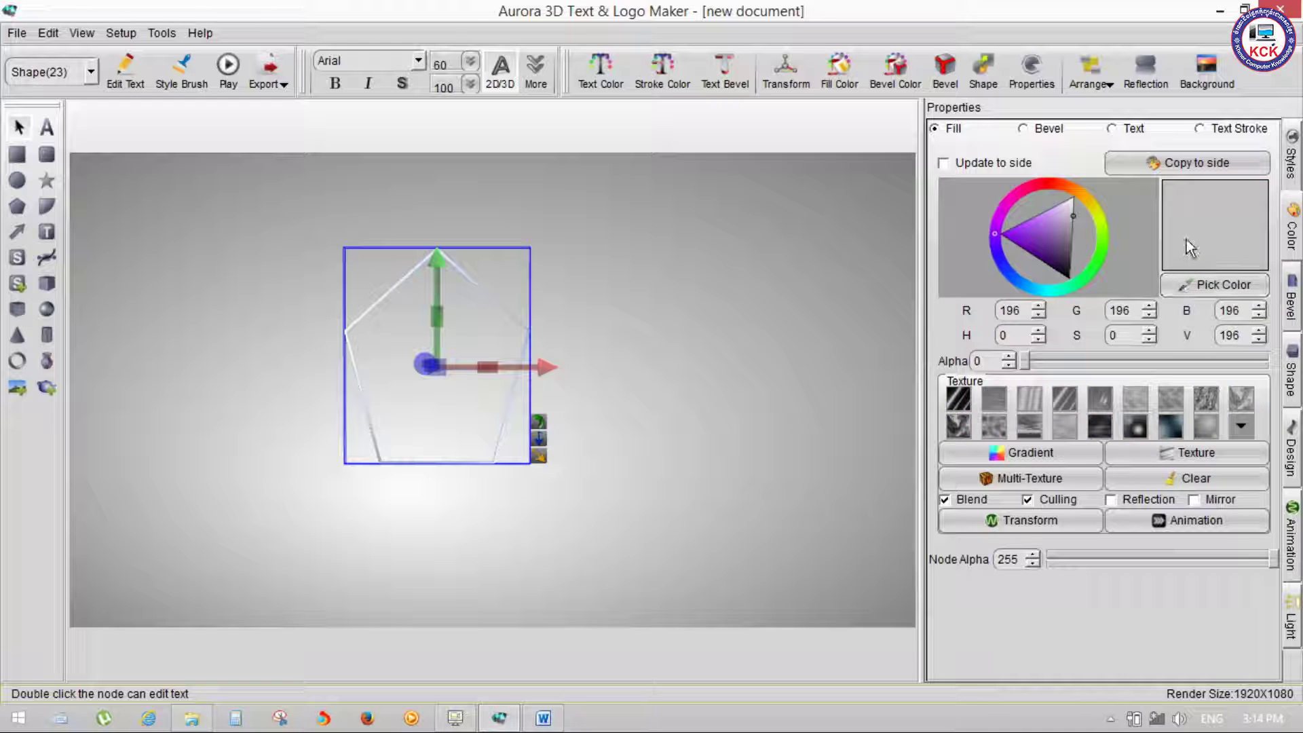
left_click(1166, 166)
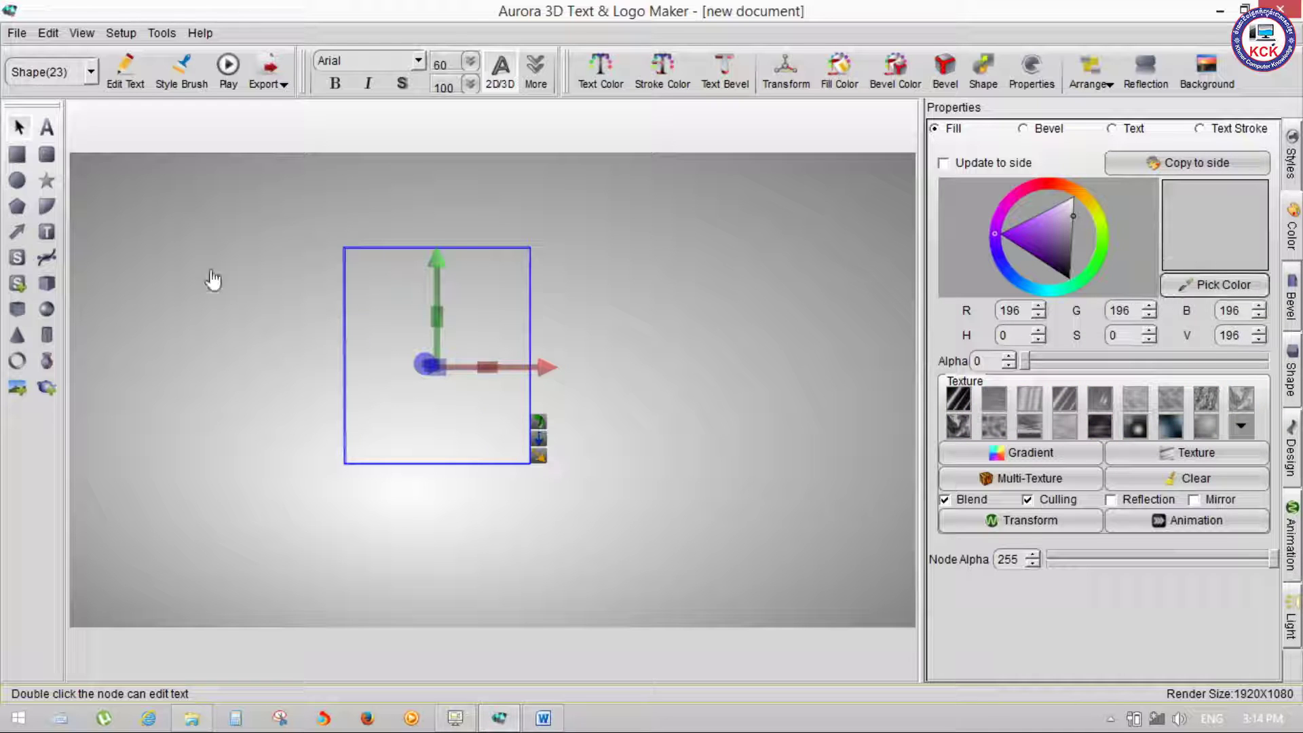
left_click(19, 156)
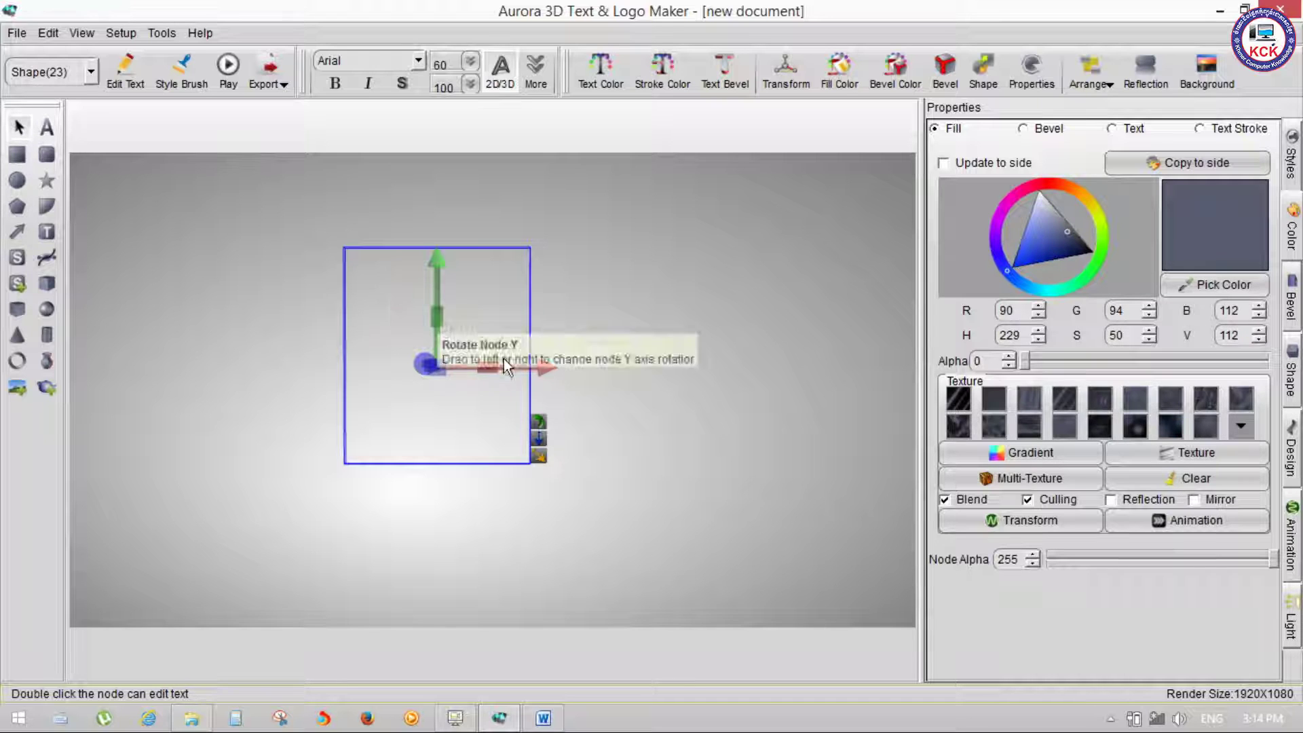
Step: Replace the shape with a new ellipse, squashed, turned side-on and thickened into a disc
key("Delete")
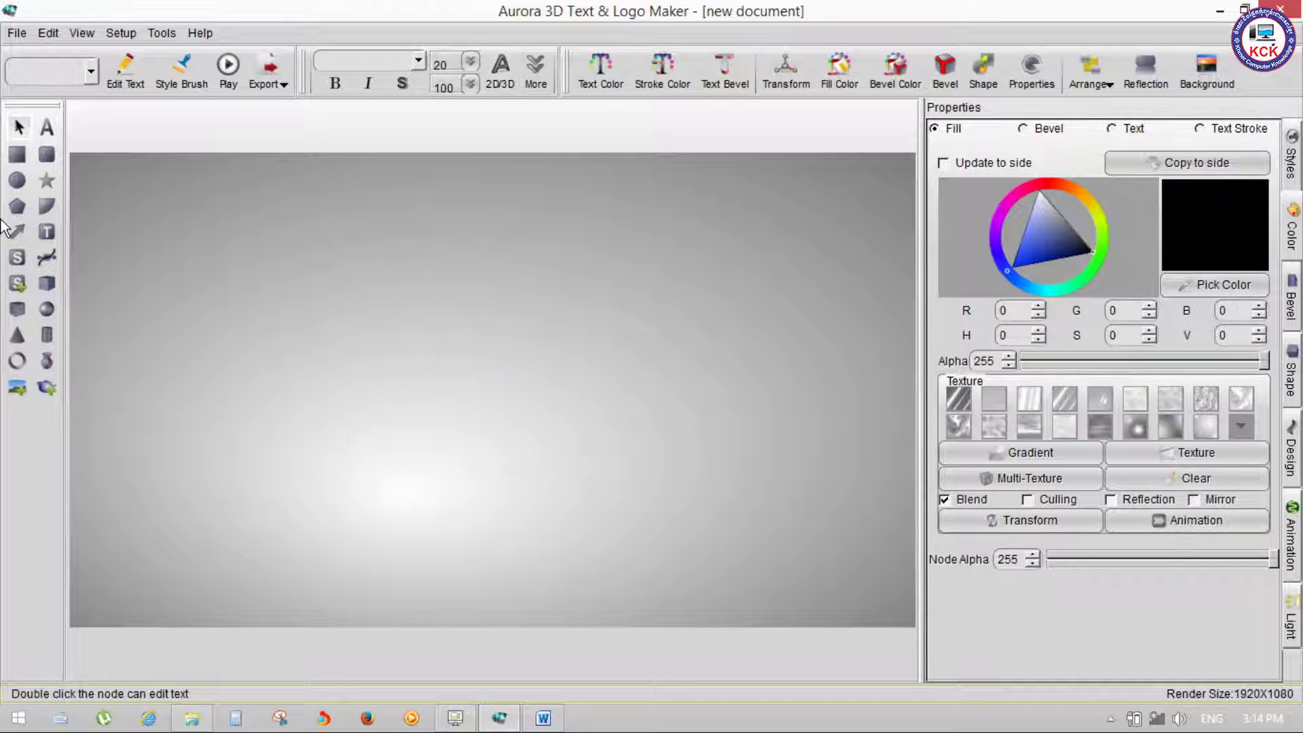
left_click(17, 181)
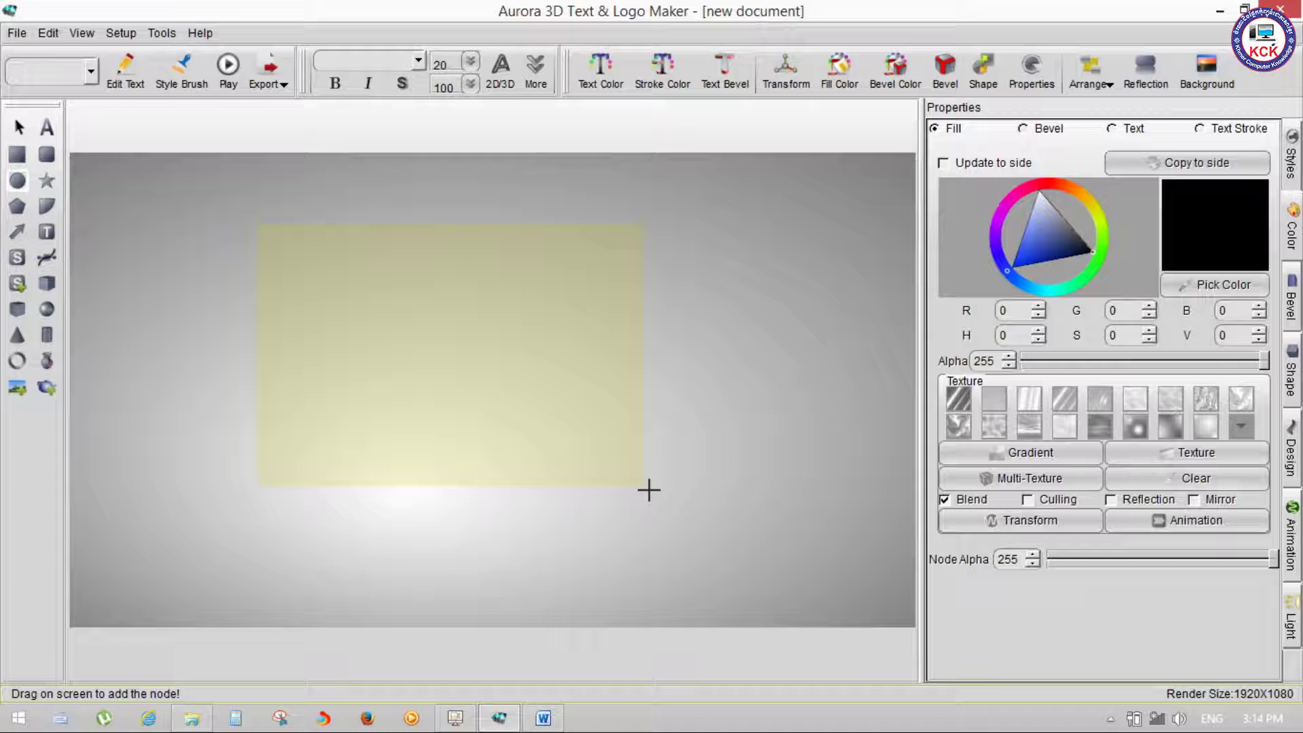
left_click_drag(259, 229, 654, 494)
left_click(1292, 302)
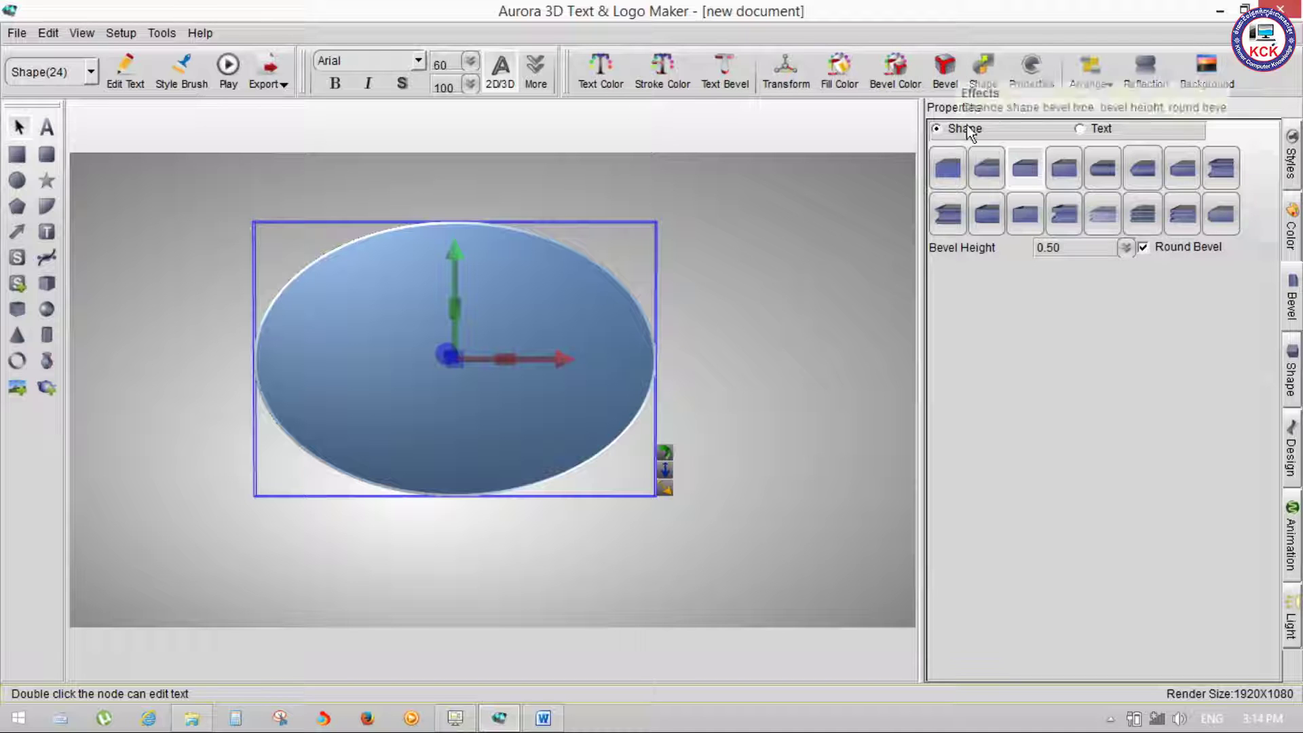
left_click(980, 177)
mouse_move(450, 306)
left_mouse_down()
mouse_move(393, 316)
mouse_move(500, 324)
mouse_move(372, 316)
left_mouse_up()
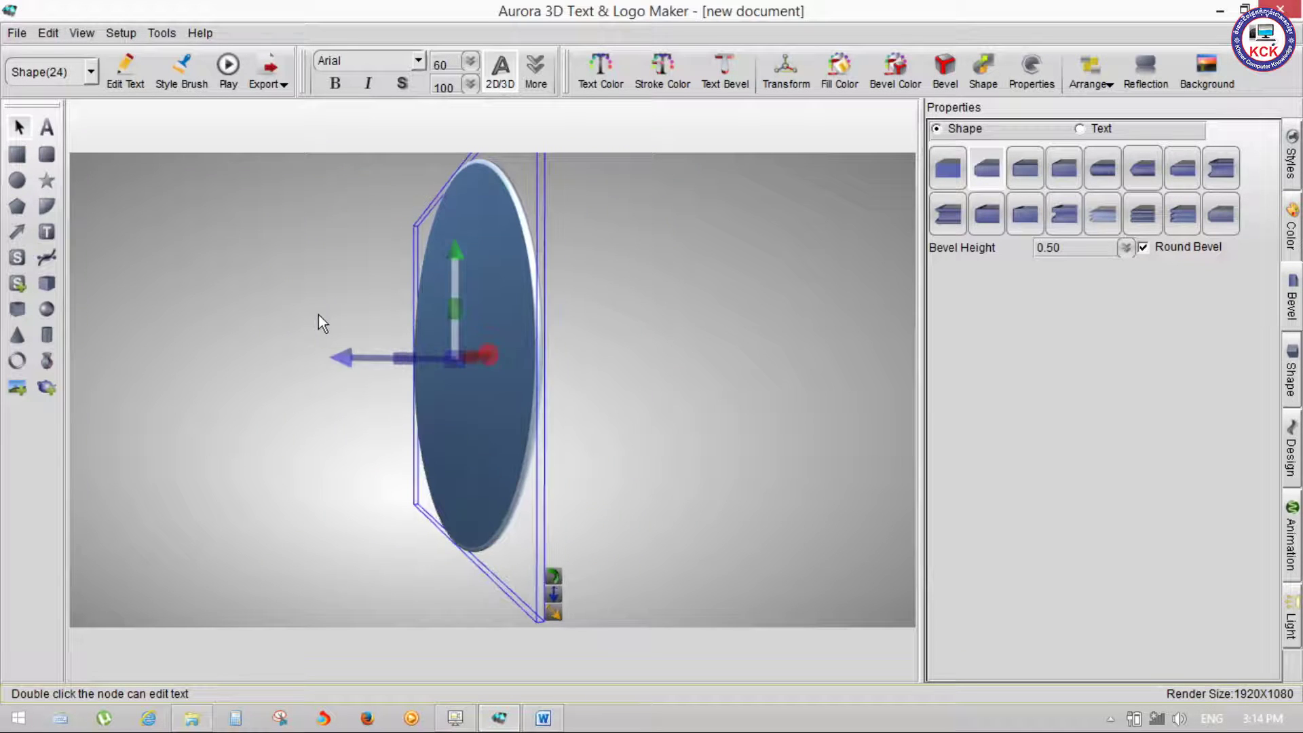
mouse_move(395, 359)
left_mouse_down()
mouse_move(363, 360)
mouse_move(410, 364)
left_mouse_up()
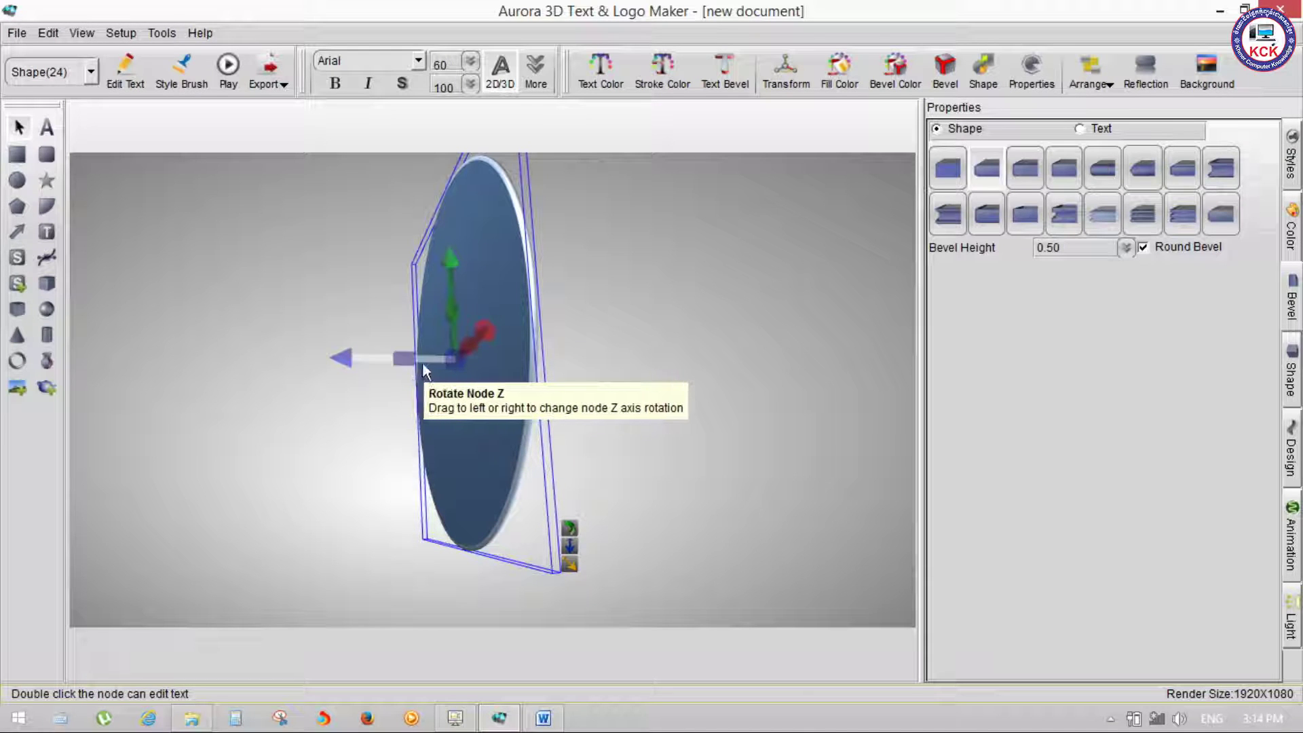
left_click_drag(402, 366, 553, 230)
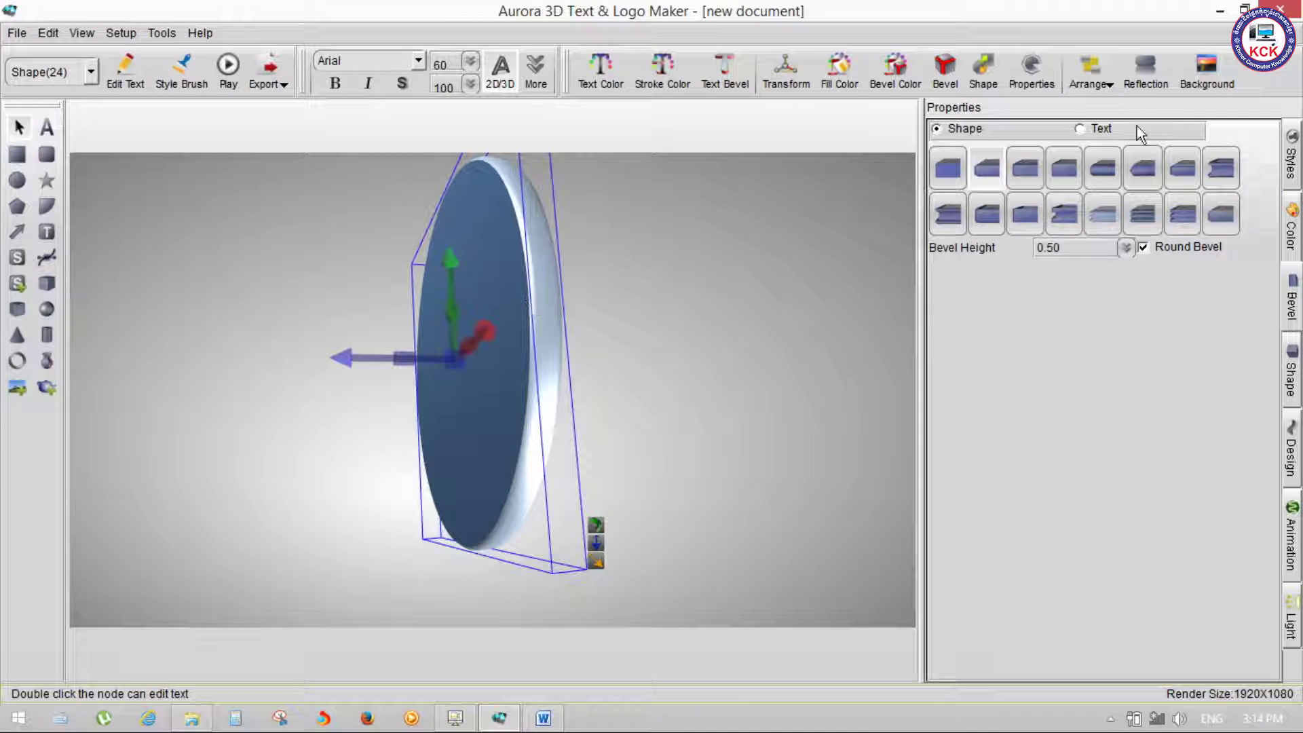
Step: Try out several bevel styles and profiles on the disc's rim
left_click(1143, 170)
left_click(1103, 170)
left_click(991, 180)
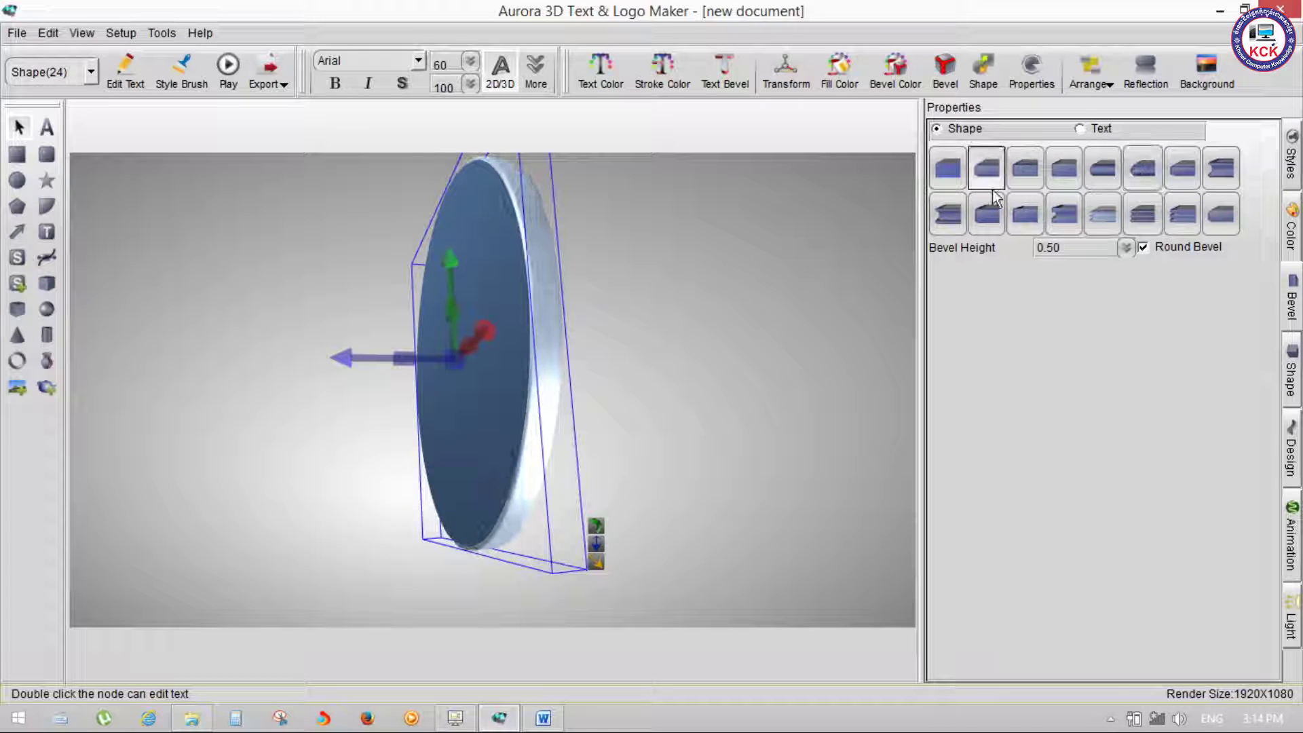
left_click(957, 220)
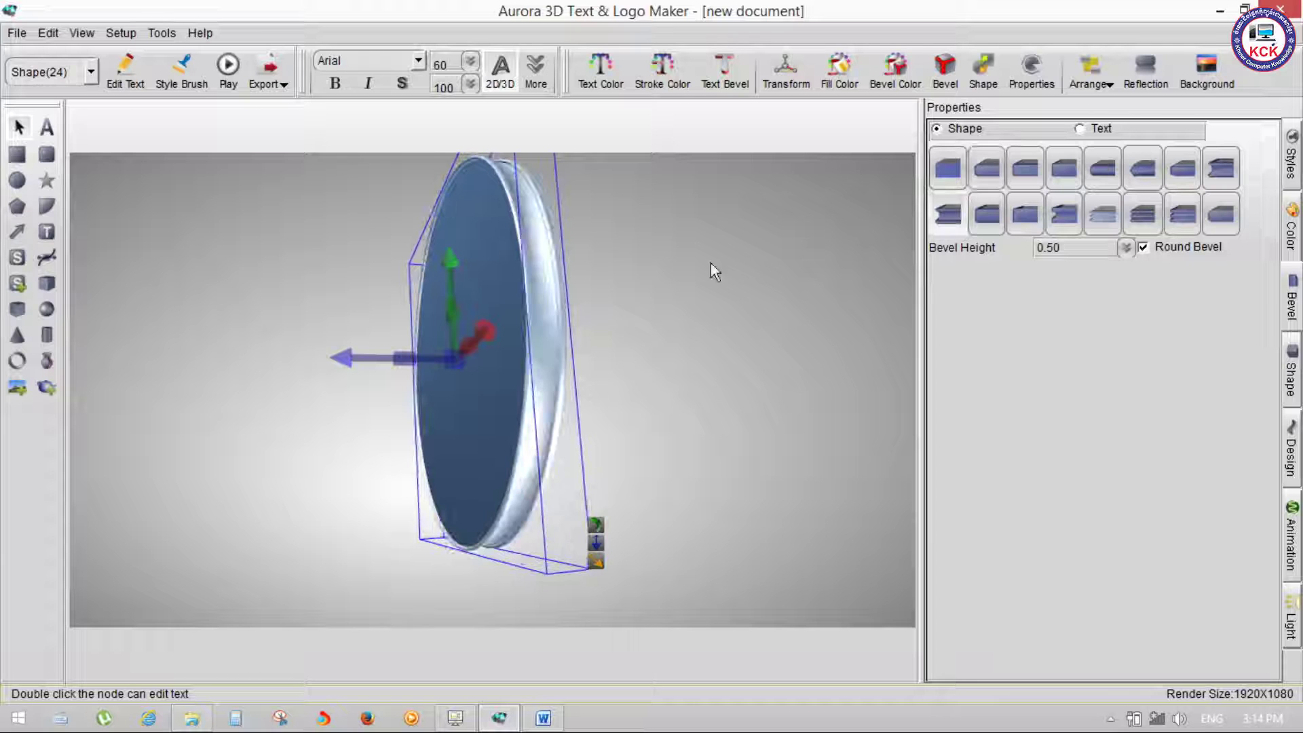
left_click(988, 216)
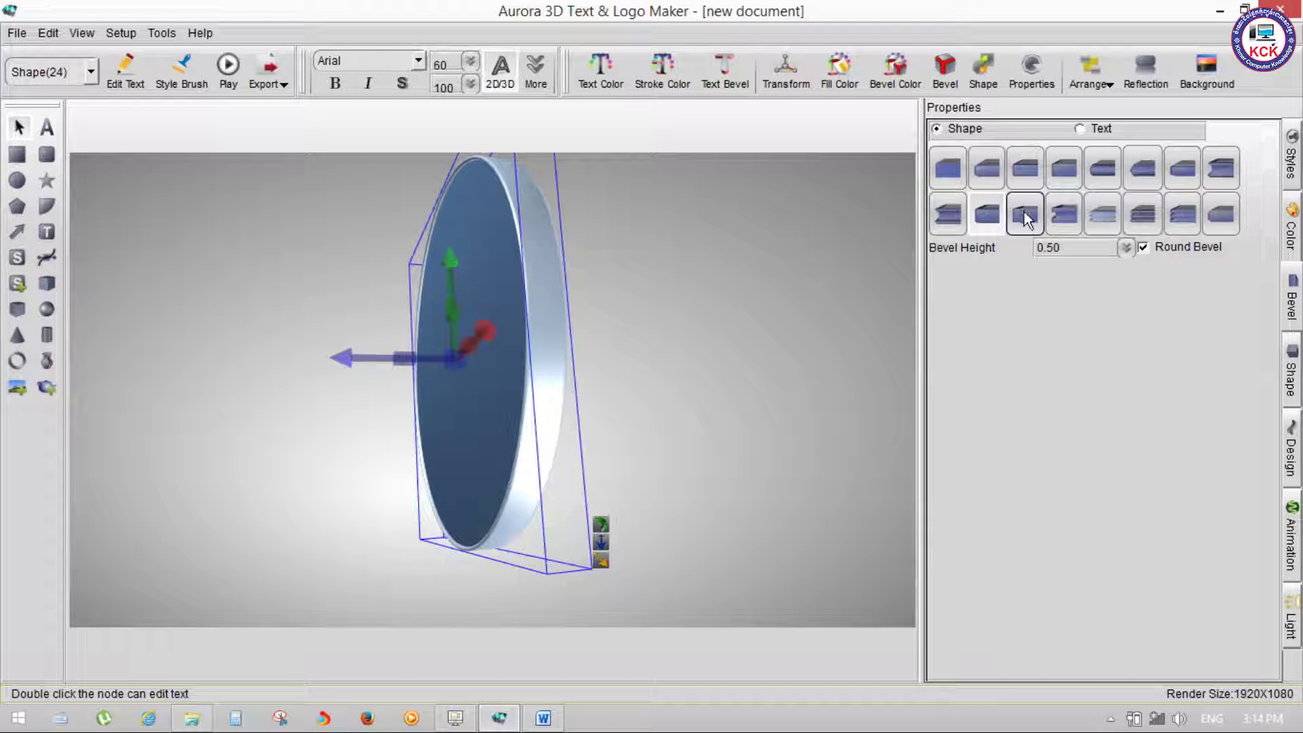
left_click(1063, 215)
left_click(1107, 216)
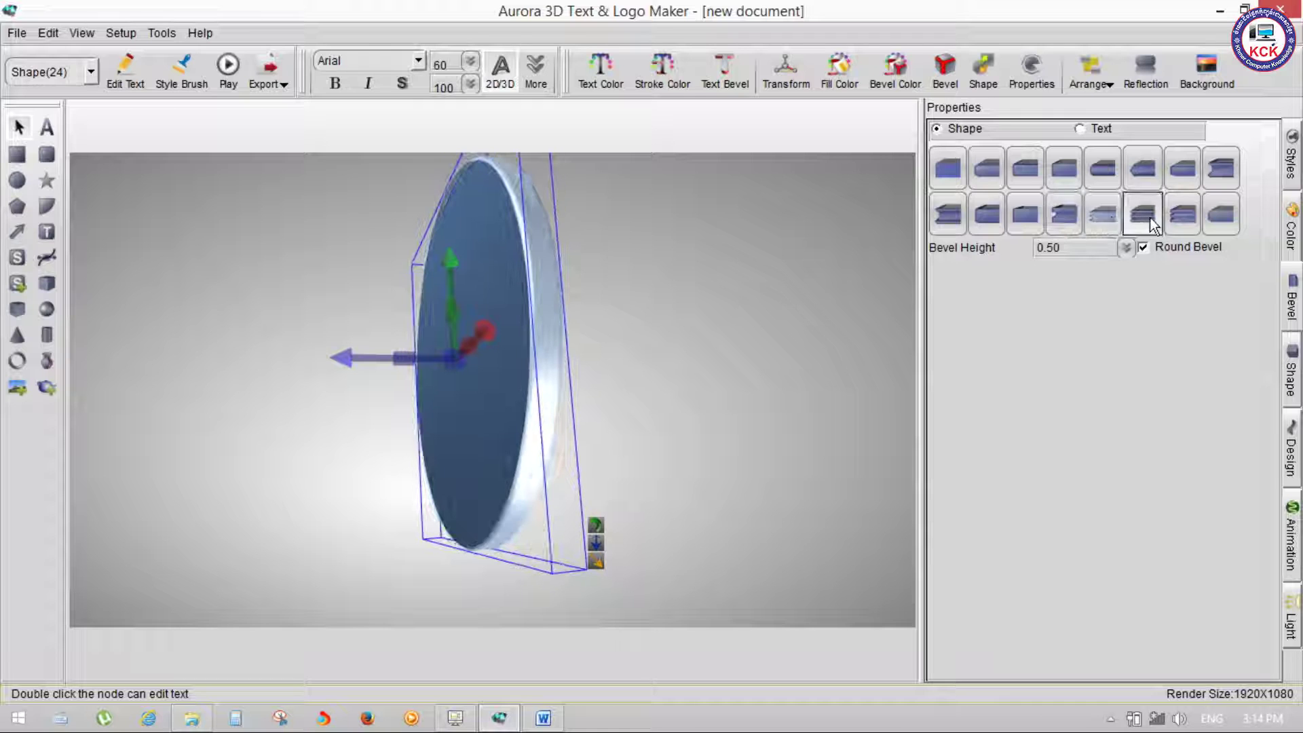
left_click(1185, 228)
Step: Set the rim's bevel height through 1.35 and 4.04 down to 0.00, then apply another bevel style
left_click(1121, 248)
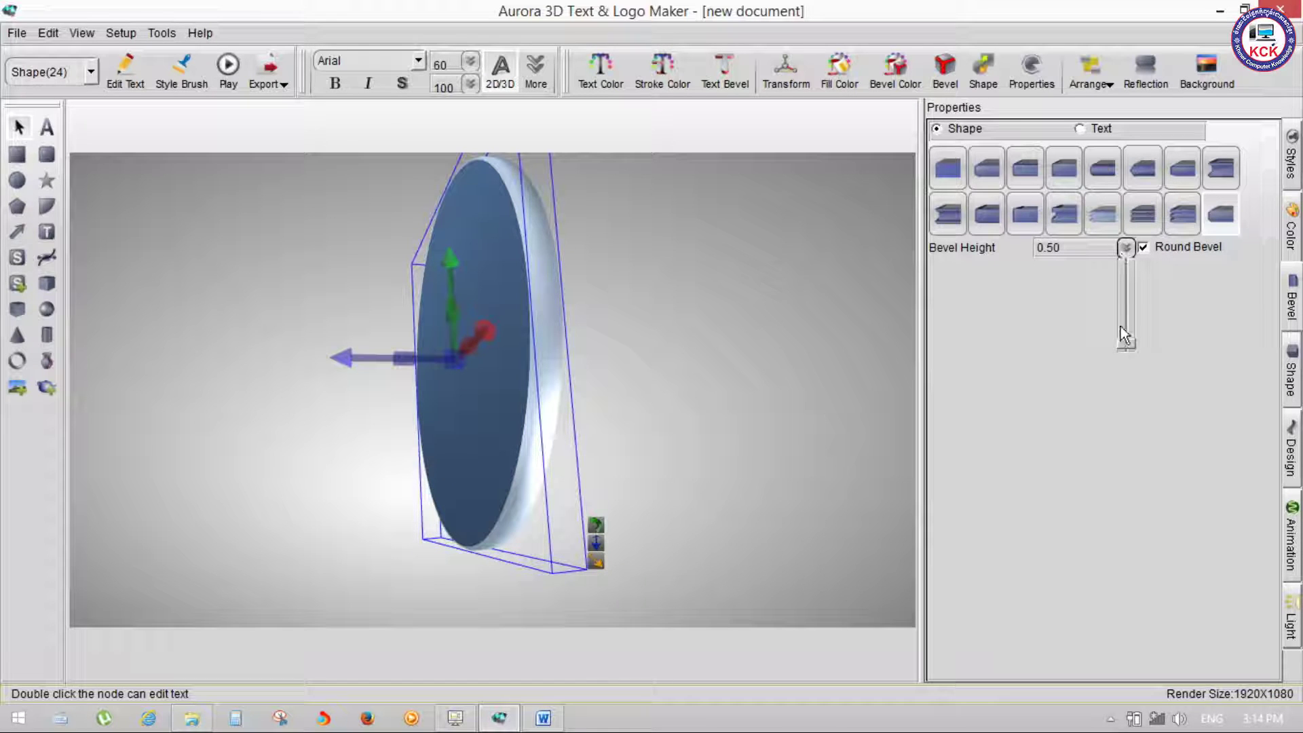
left_click_drag(1128, 344, 1119, 263)
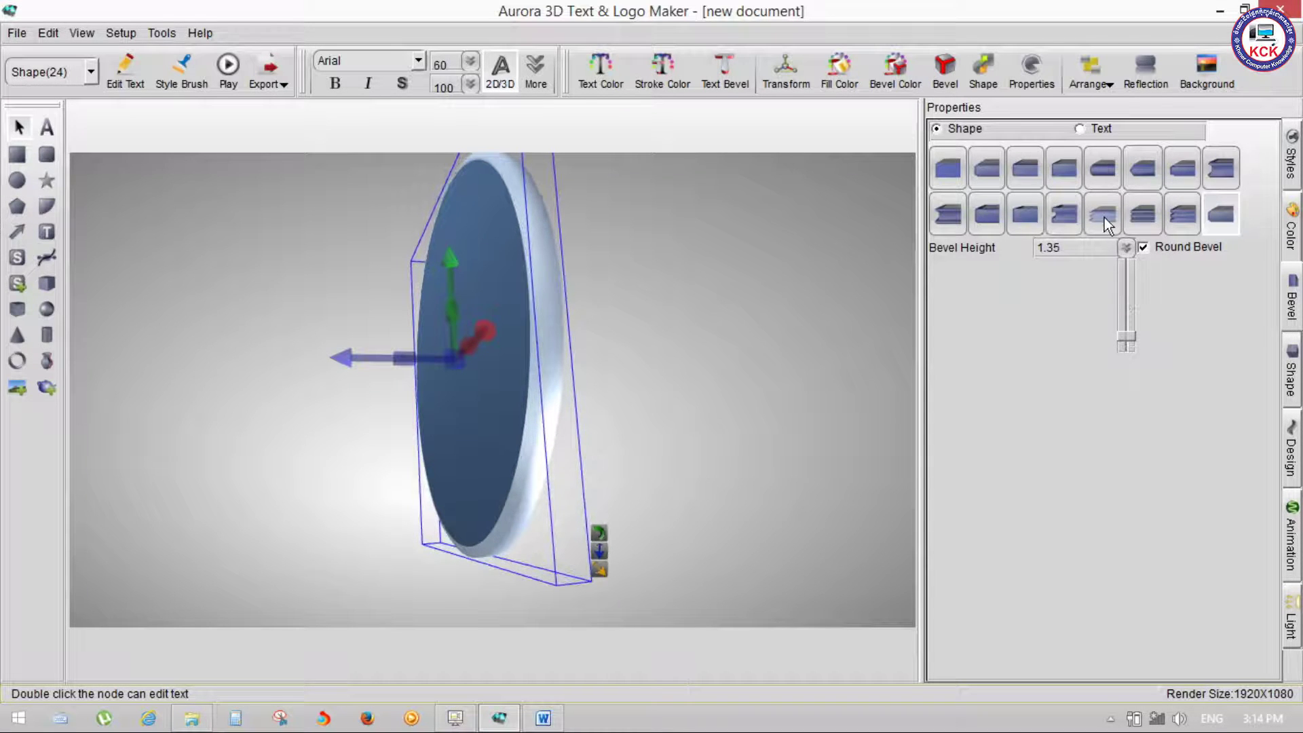
scroll(1130, 344, "up", 1)
scroll(1131, 344, "up", 5)
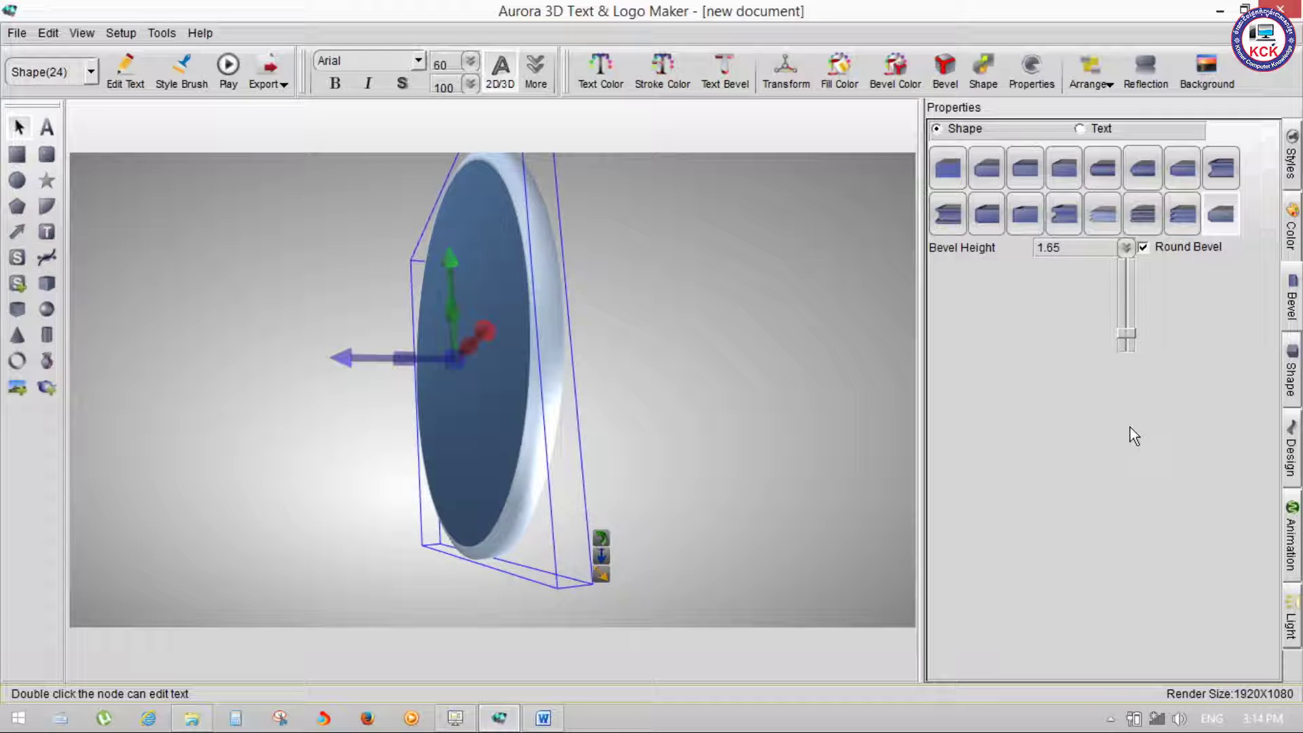
mouse_move(1127, 336)
left_mouse_down()
mouse_move(1126, 265)
mouse_move(1132, 425)
left_mouse_up()
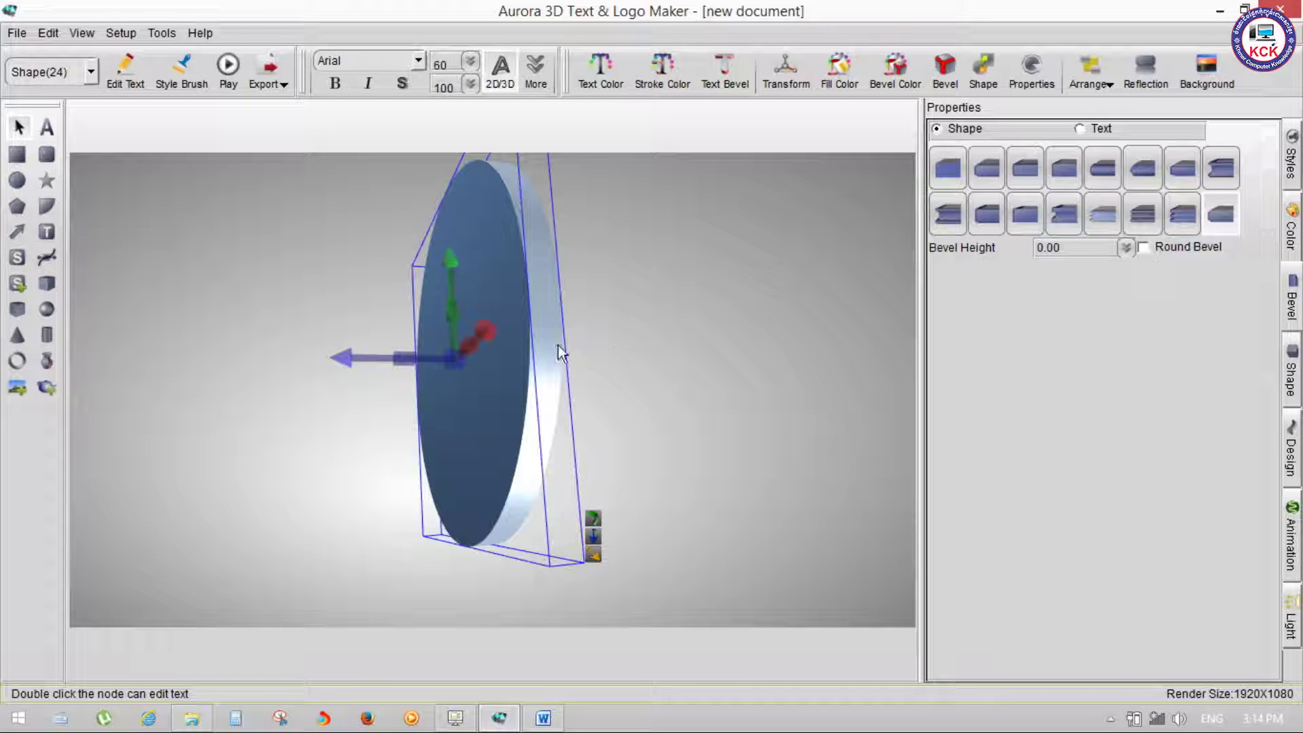
left_click(1123, 251)
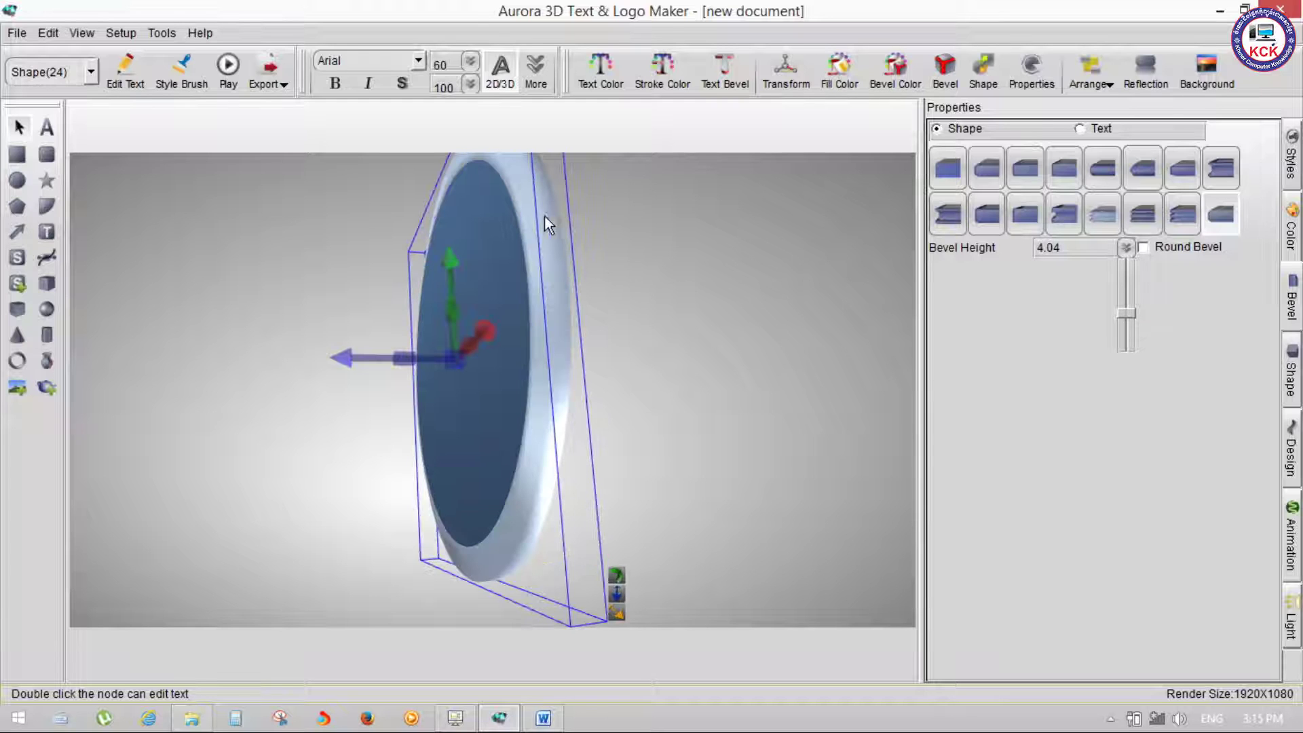
left_click_drag(1131, 308, 1141, 408)
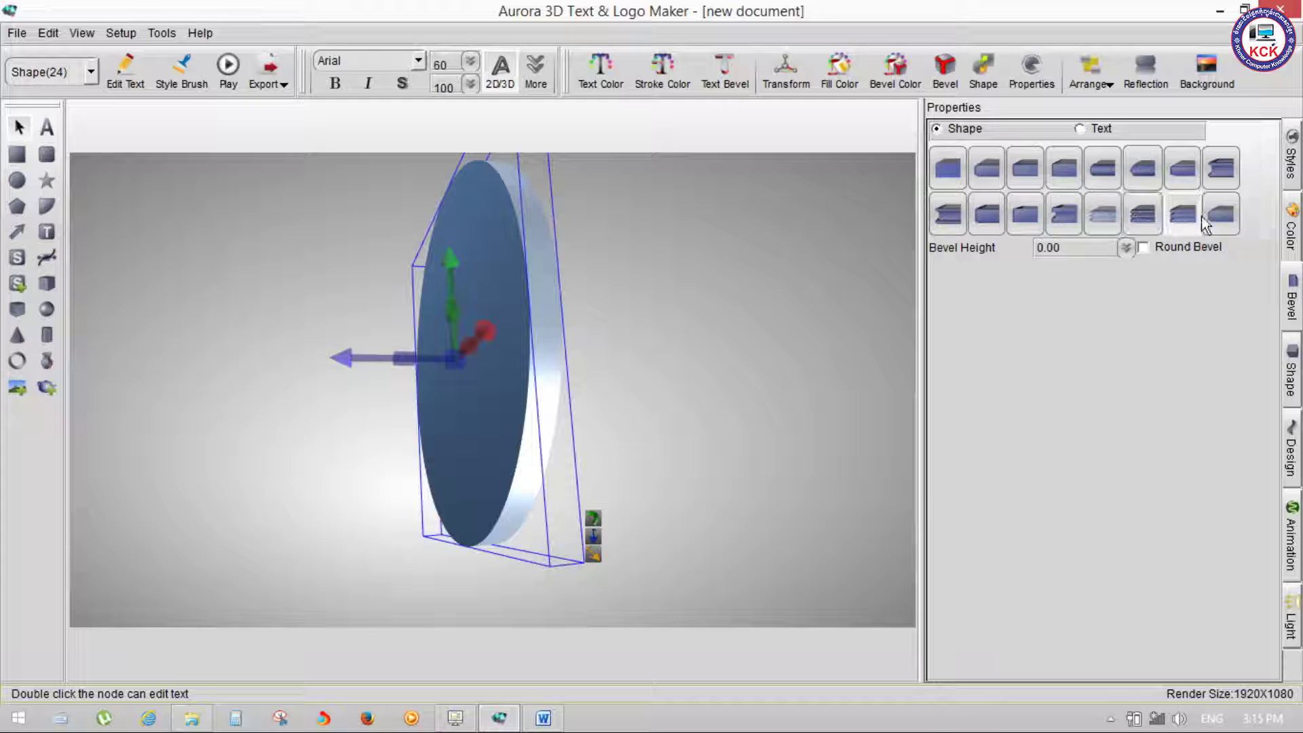
left_click(1211, 168)
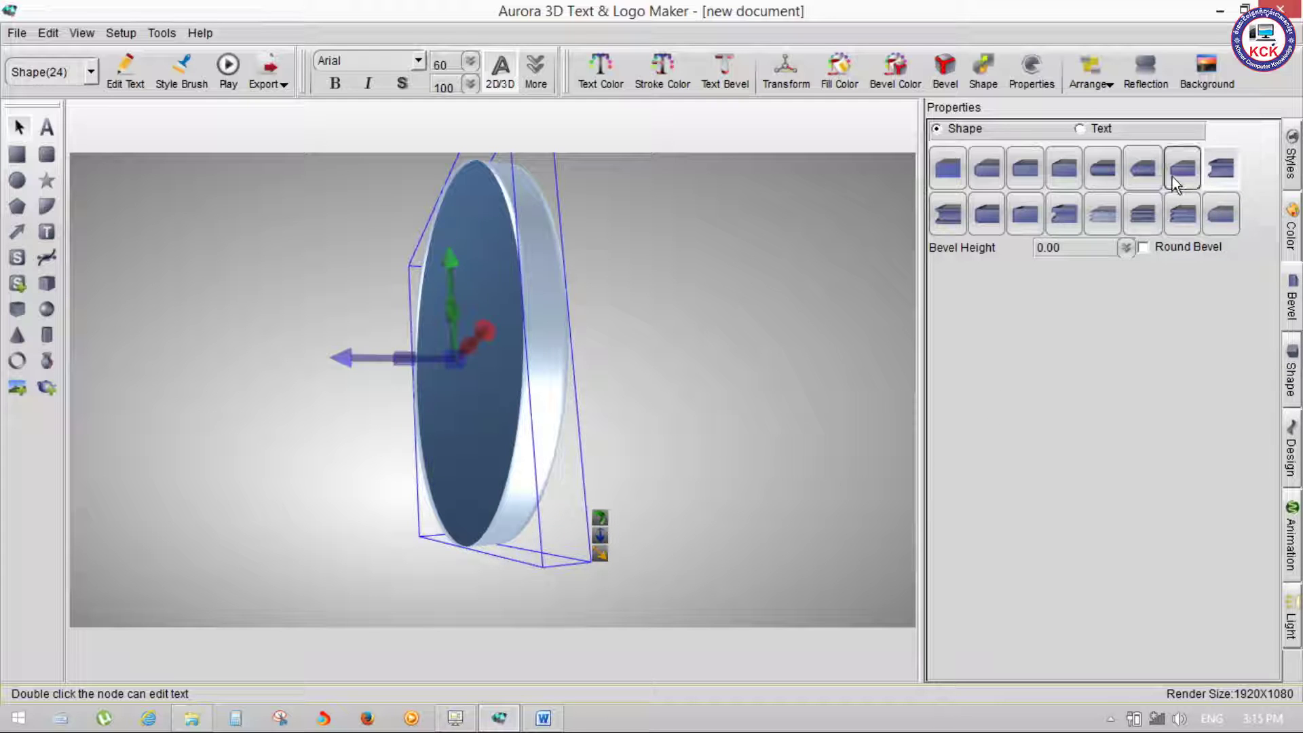
Step: Compare the text and shape bevel settings, ending back on the shape's bevel
left_click(1082, 134)
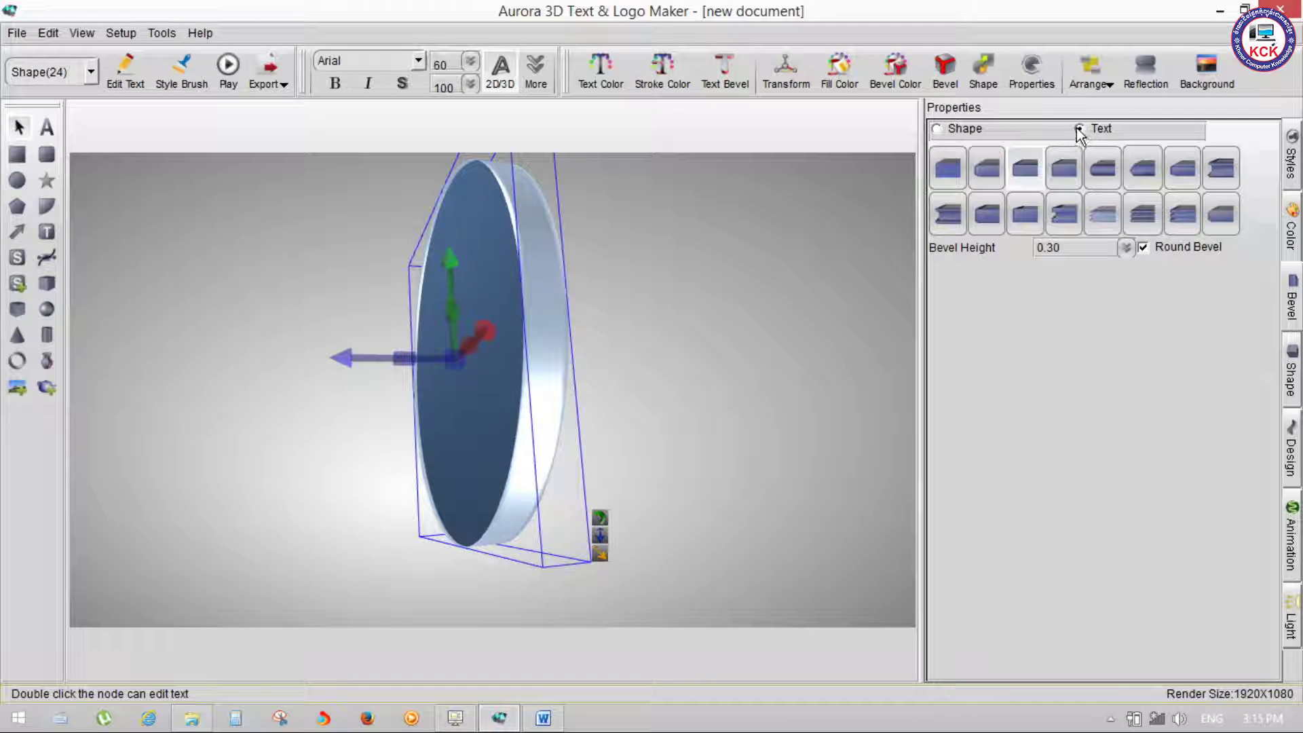
left_click(938, 130)
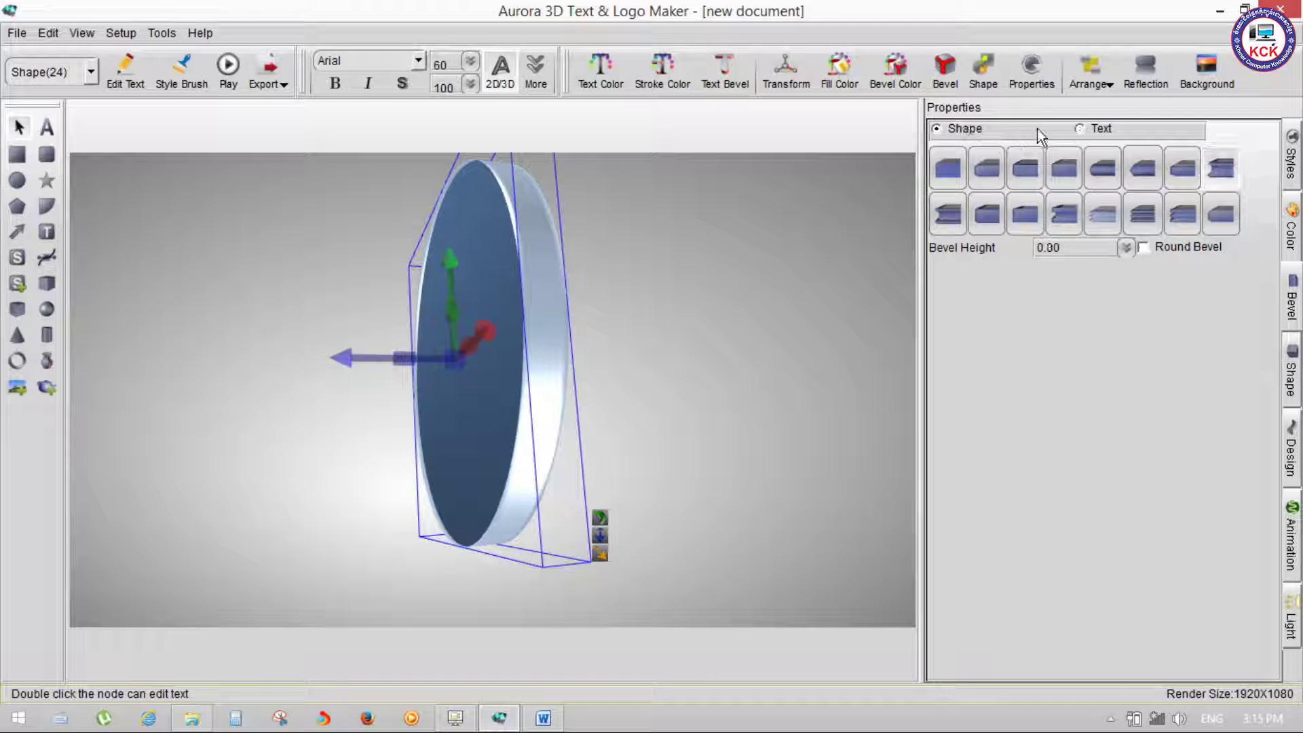
left_click(1081, 130)
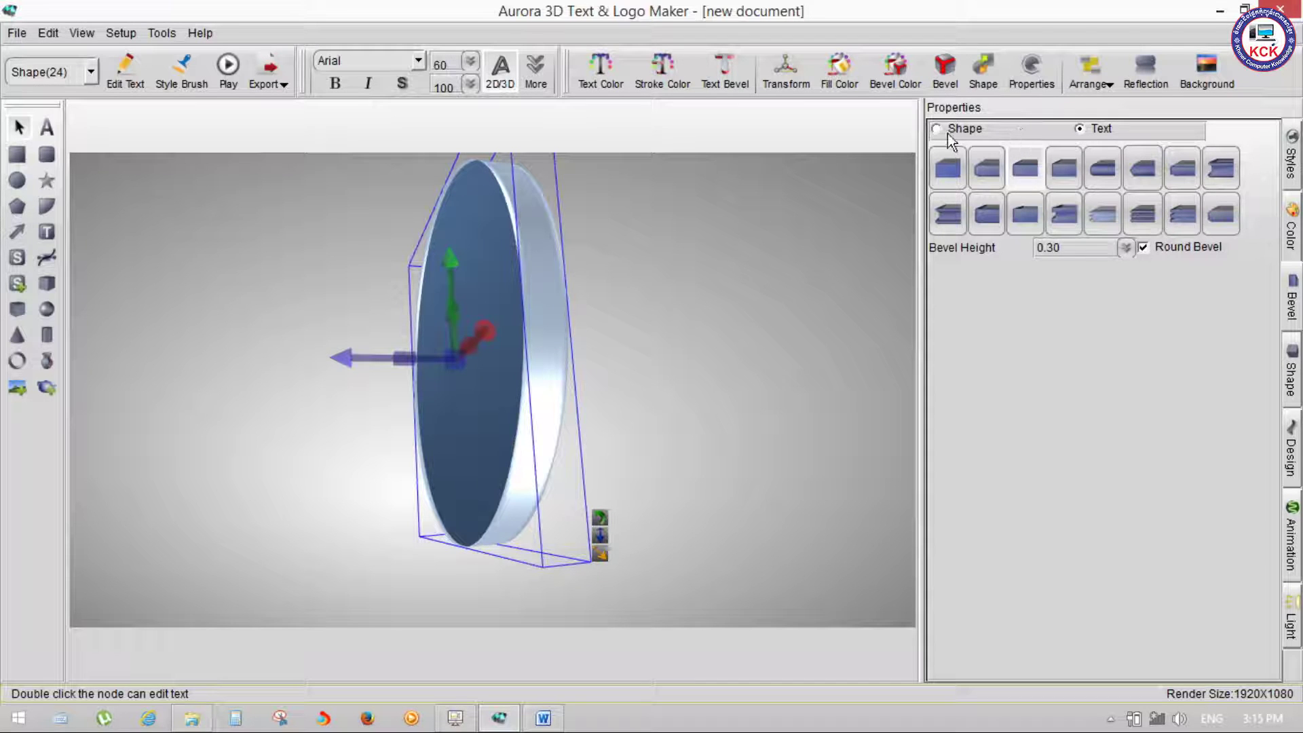
left_click(947, 133)
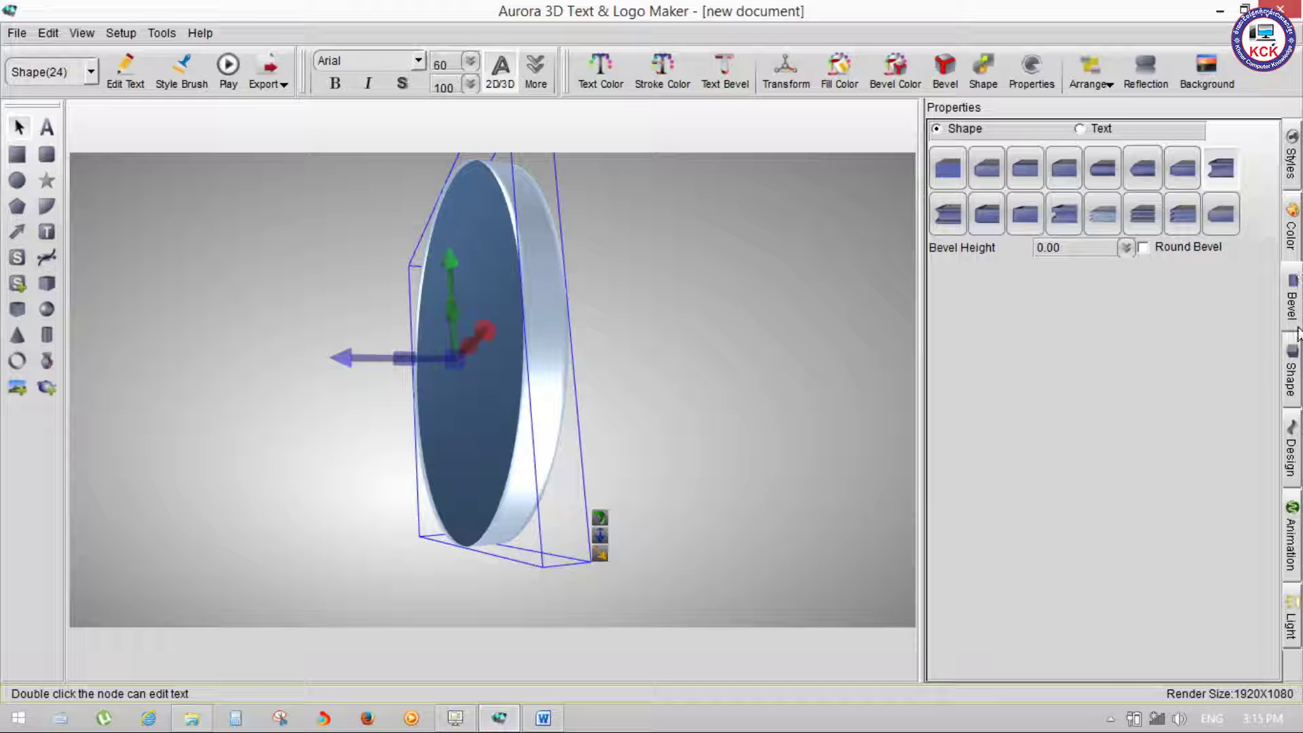
left_click(1293, 380)
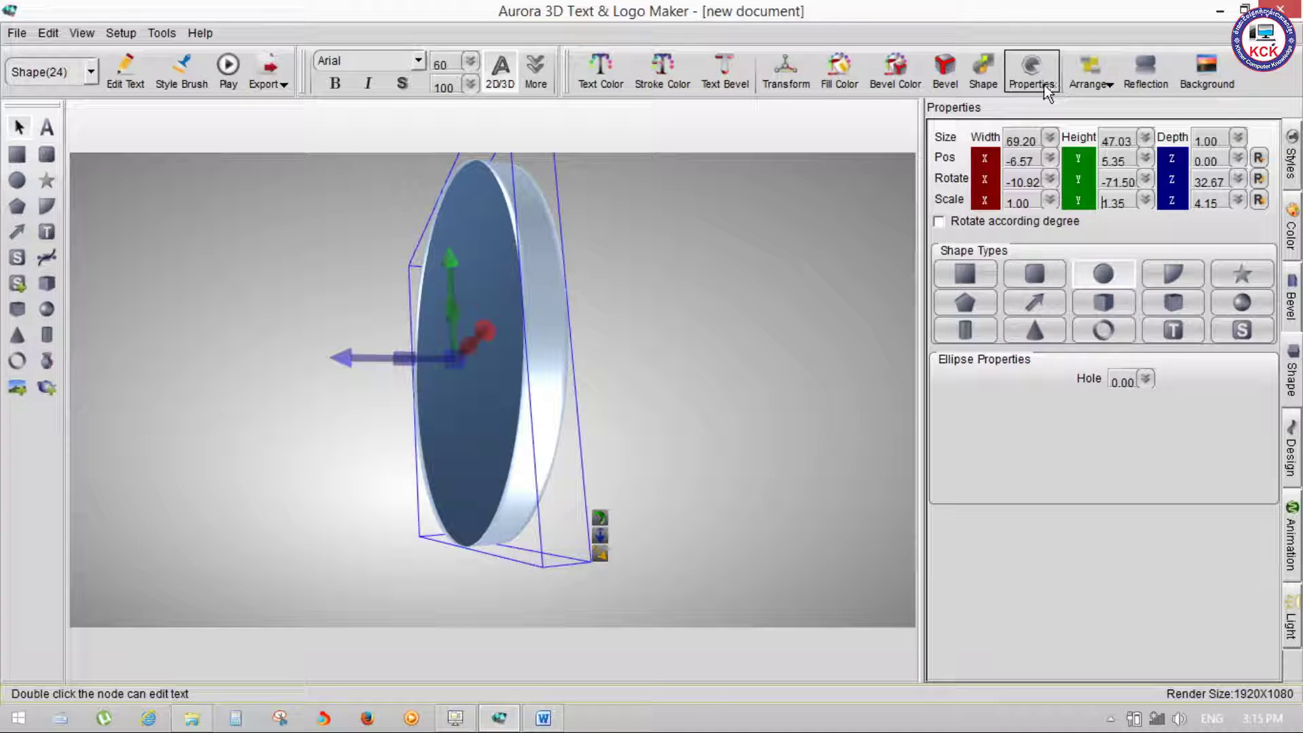
Step: Switch the disc to ring and pentagon shape types and rotate it slightly
left_click(1025, 90)
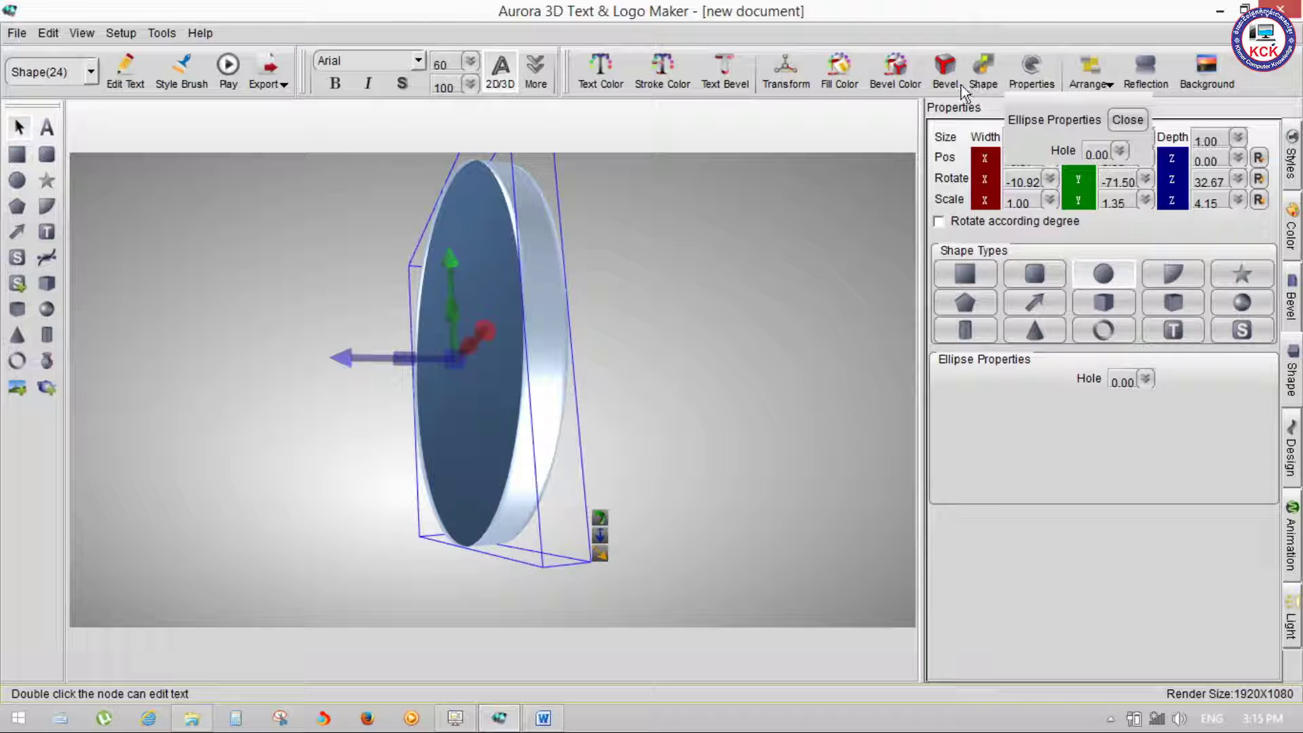
left_click(986, 81)
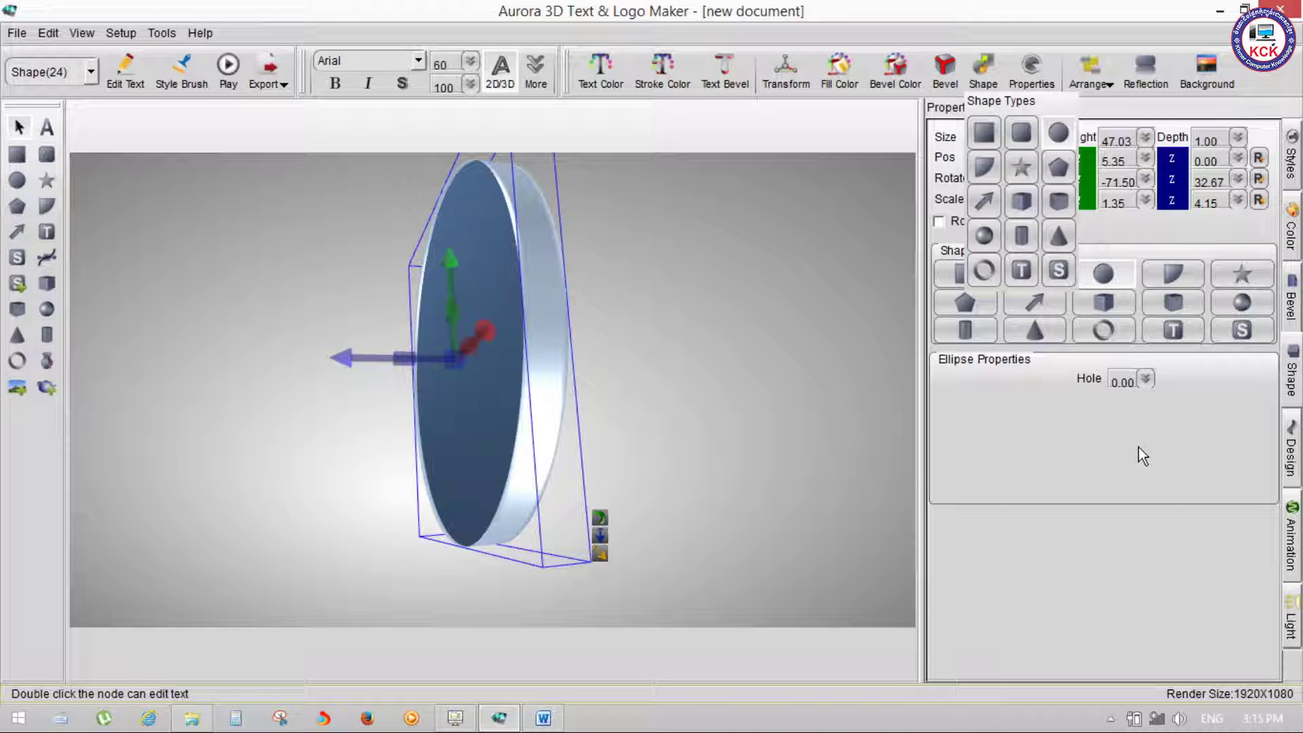
left_click(1104, 331)
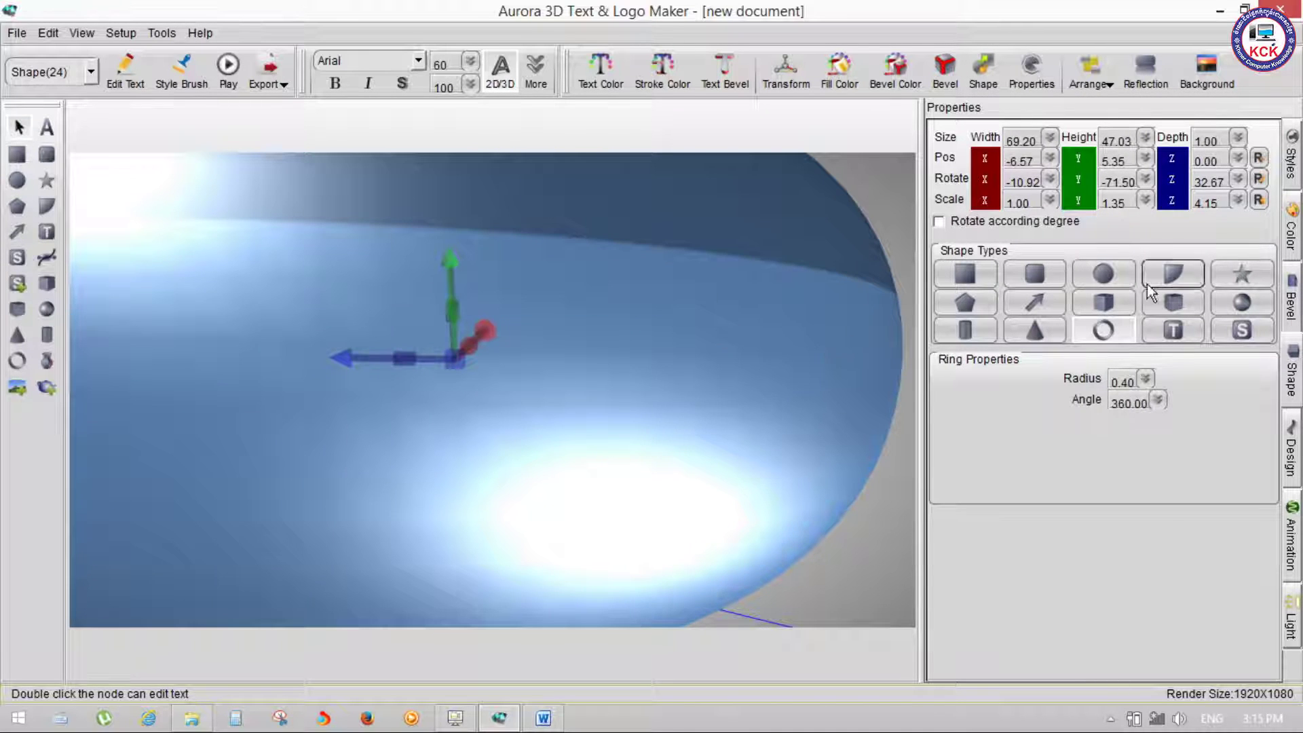
left_click(1104, 274)
left_click(983, 309)
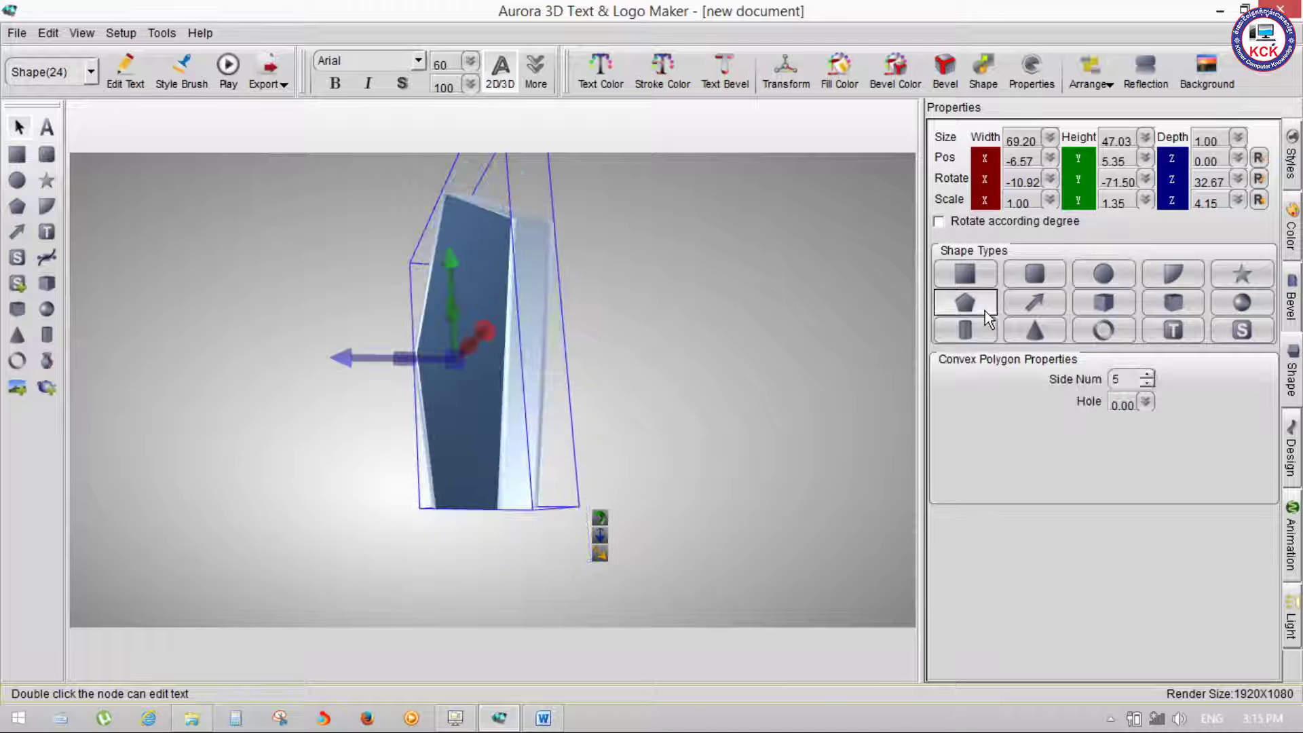
left_click_drag(453, 307, 580, 322)
Step: Cycle the shape through rectangle, arc and other types, ending on a sphere
left_click(975, 332)
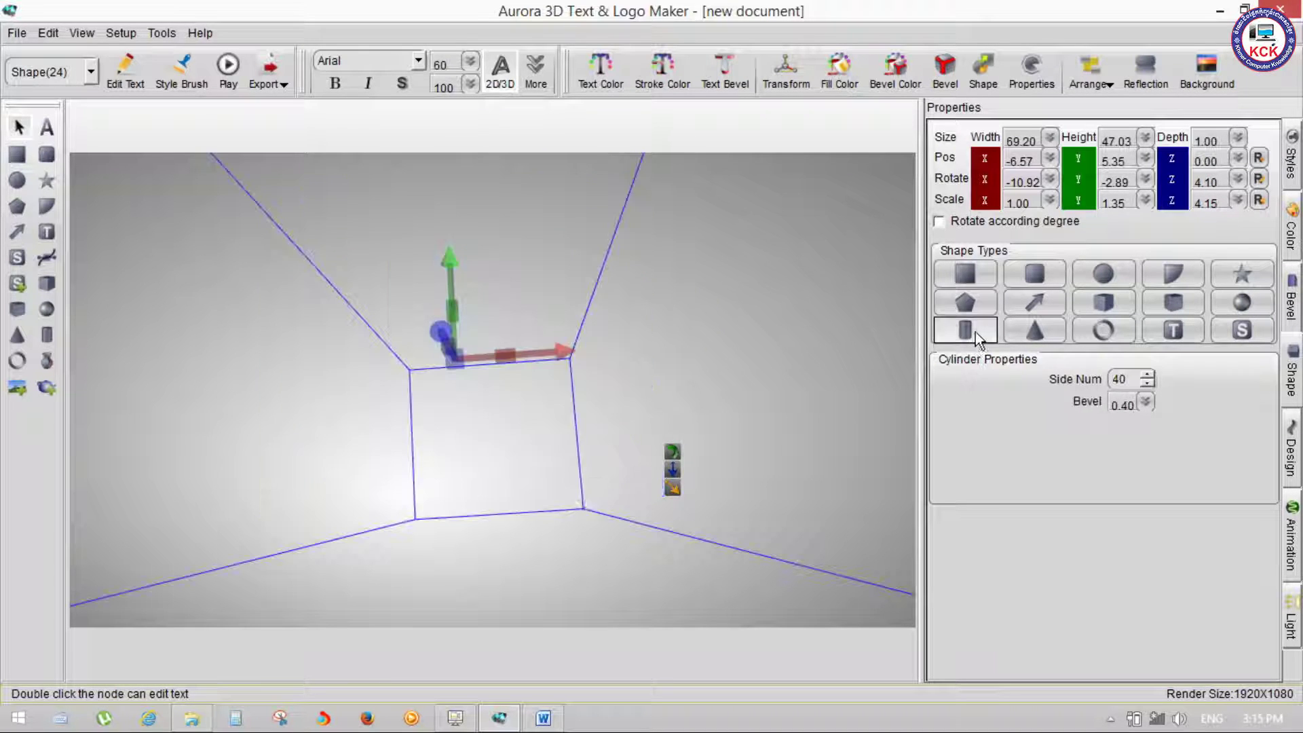
left_click(965, 274)
left_click(1033, 275)
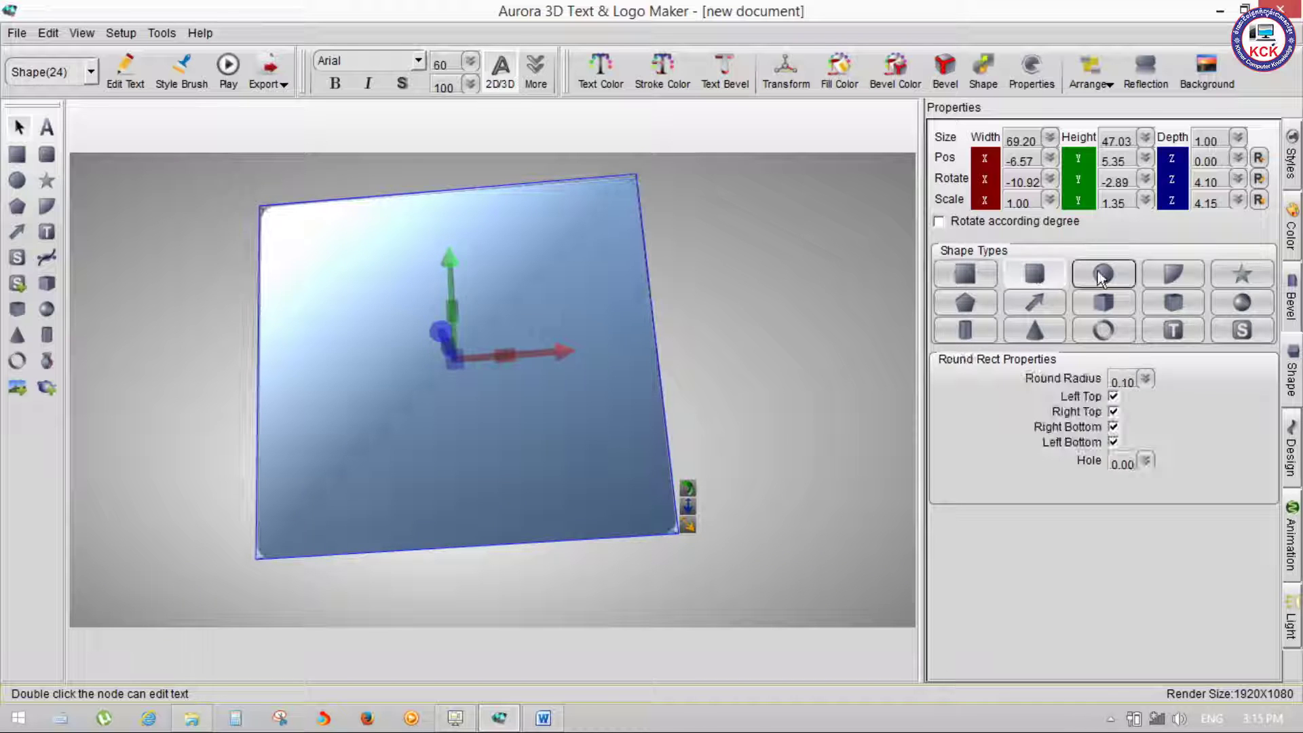
left_click(1104, 273)
left_click(1173, 274)
left_click(1237, 314)
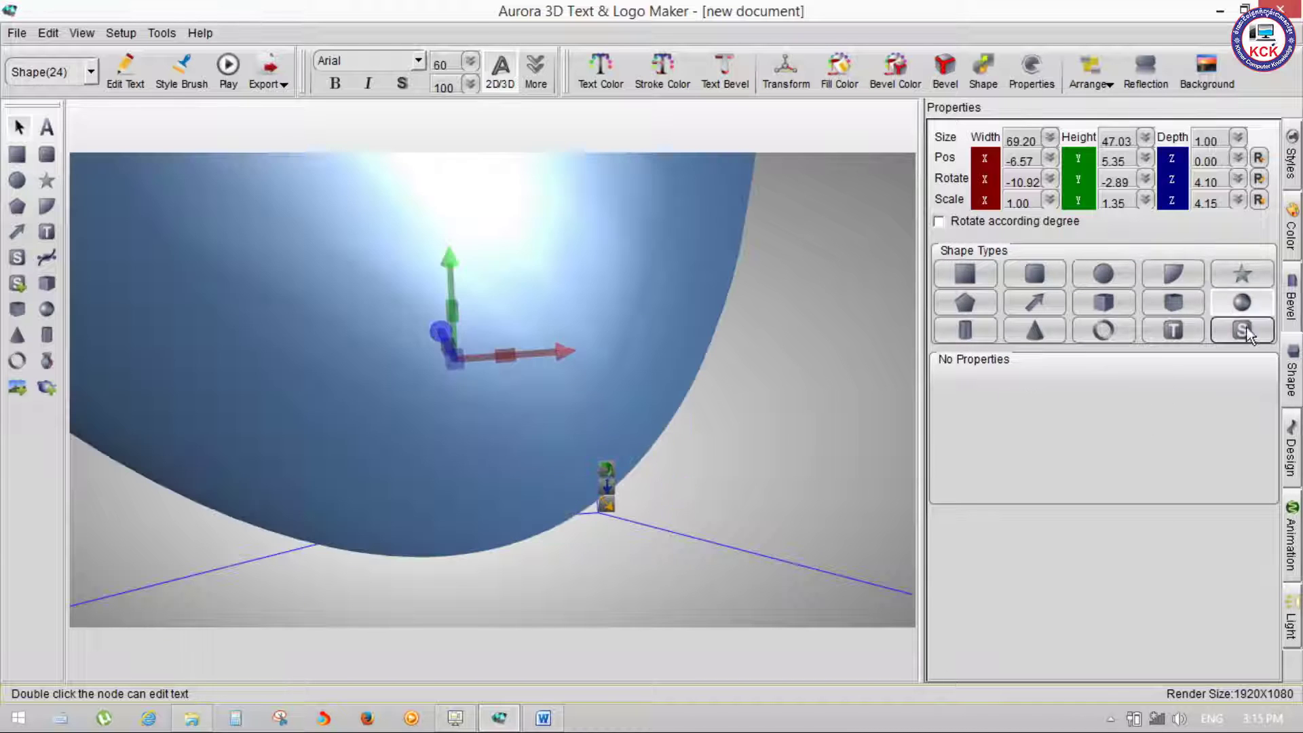
Step: Replace the sphere with the diamond-and-spiral logo symbol shape
left_click(1241, 331)
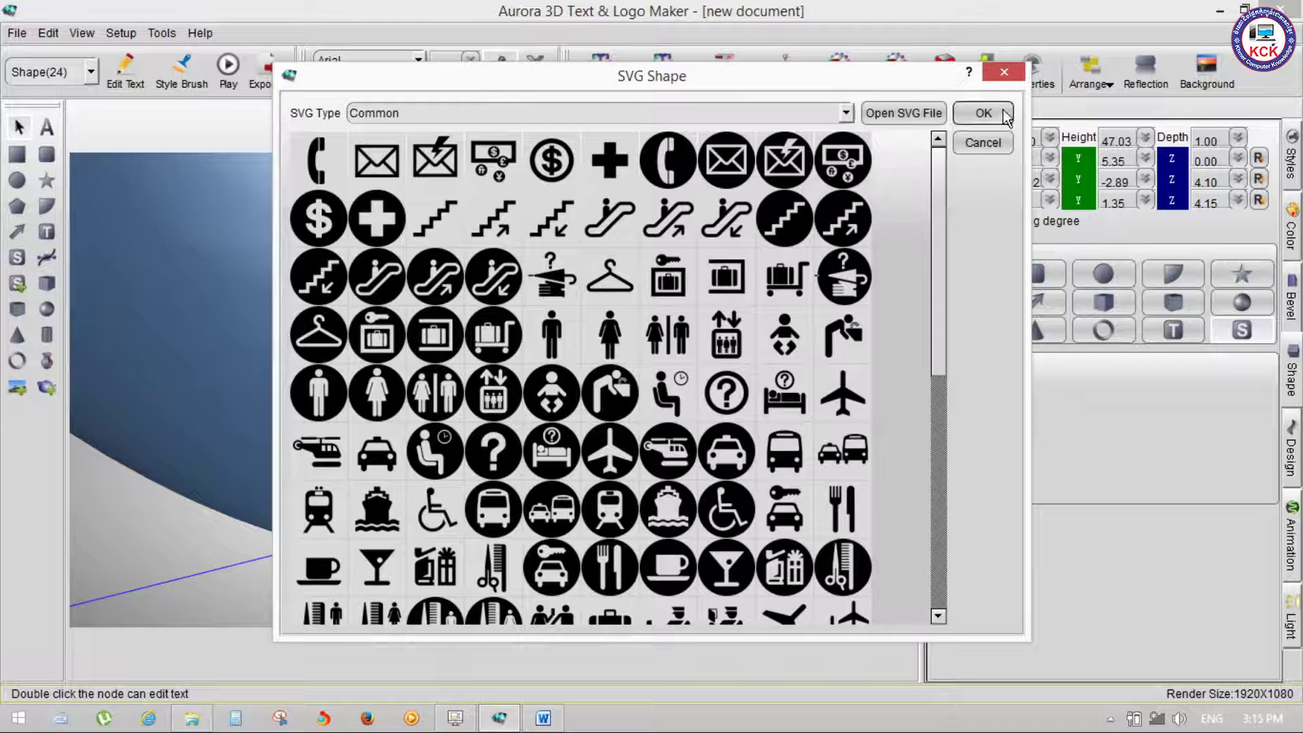
left_click(1003, 110)
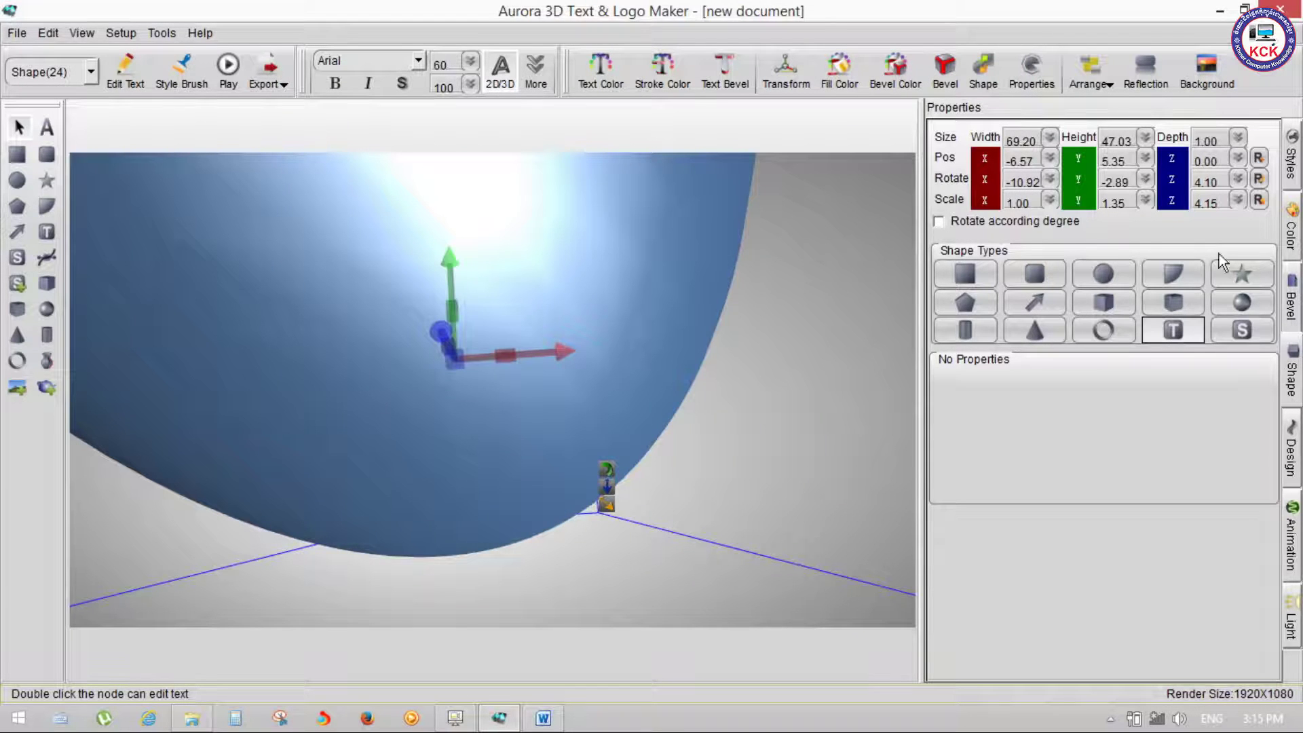
double_click(755, 401)
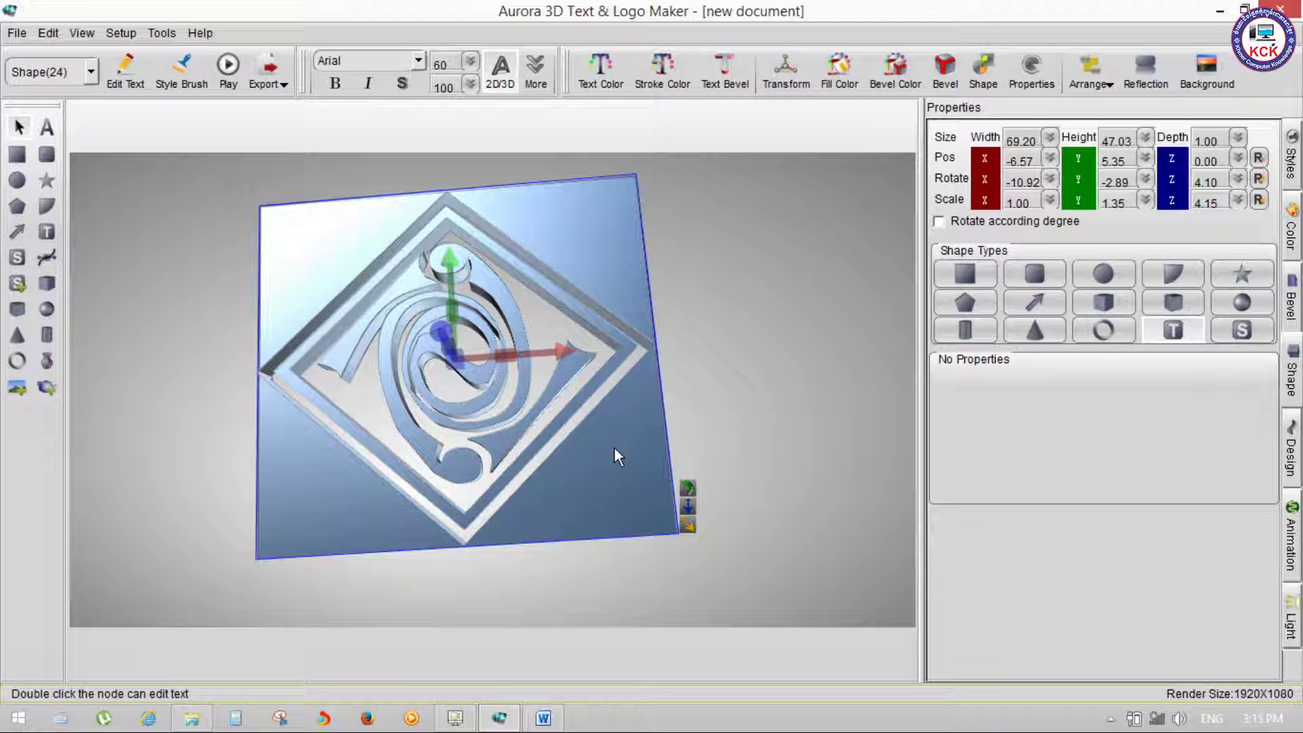
Step: Delete the logo and draw a new circle near the canvas centre
key("Delete")
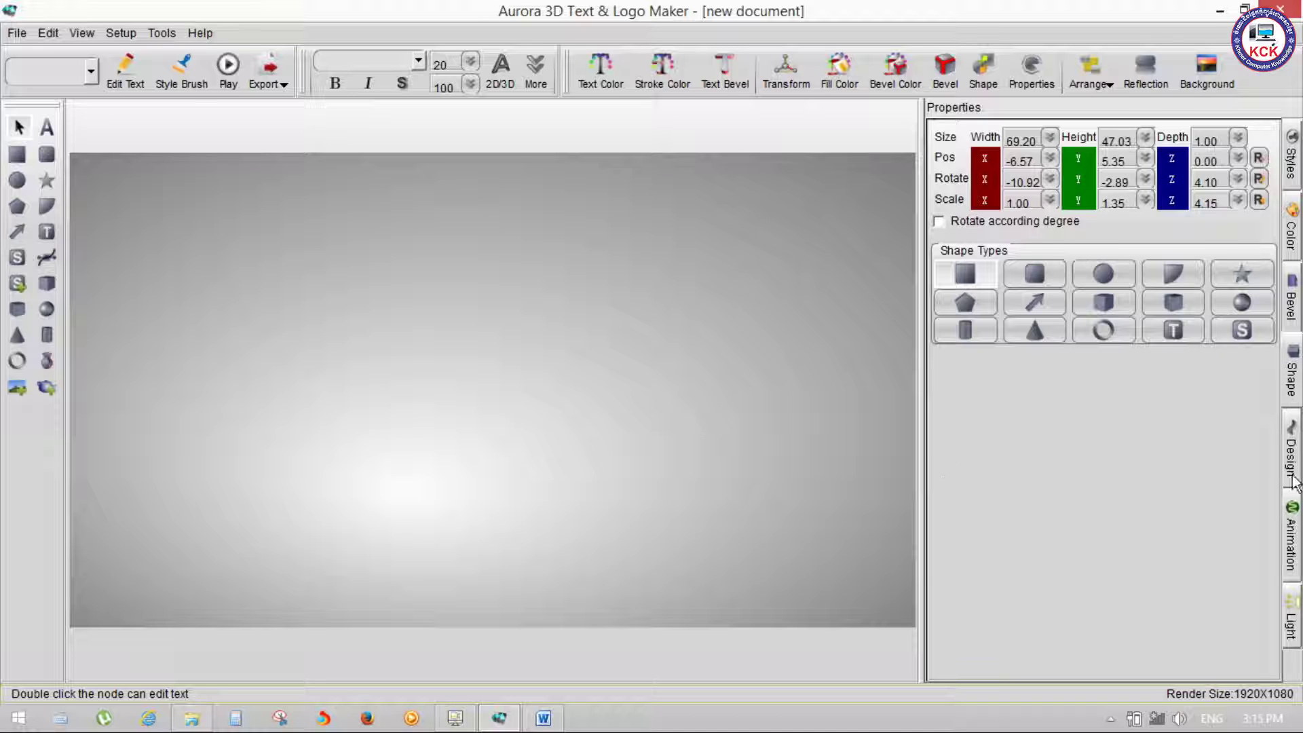
left_click(1293, 481)
left_click(19, 181)
left_click_drag(431, 279, 618, 462)
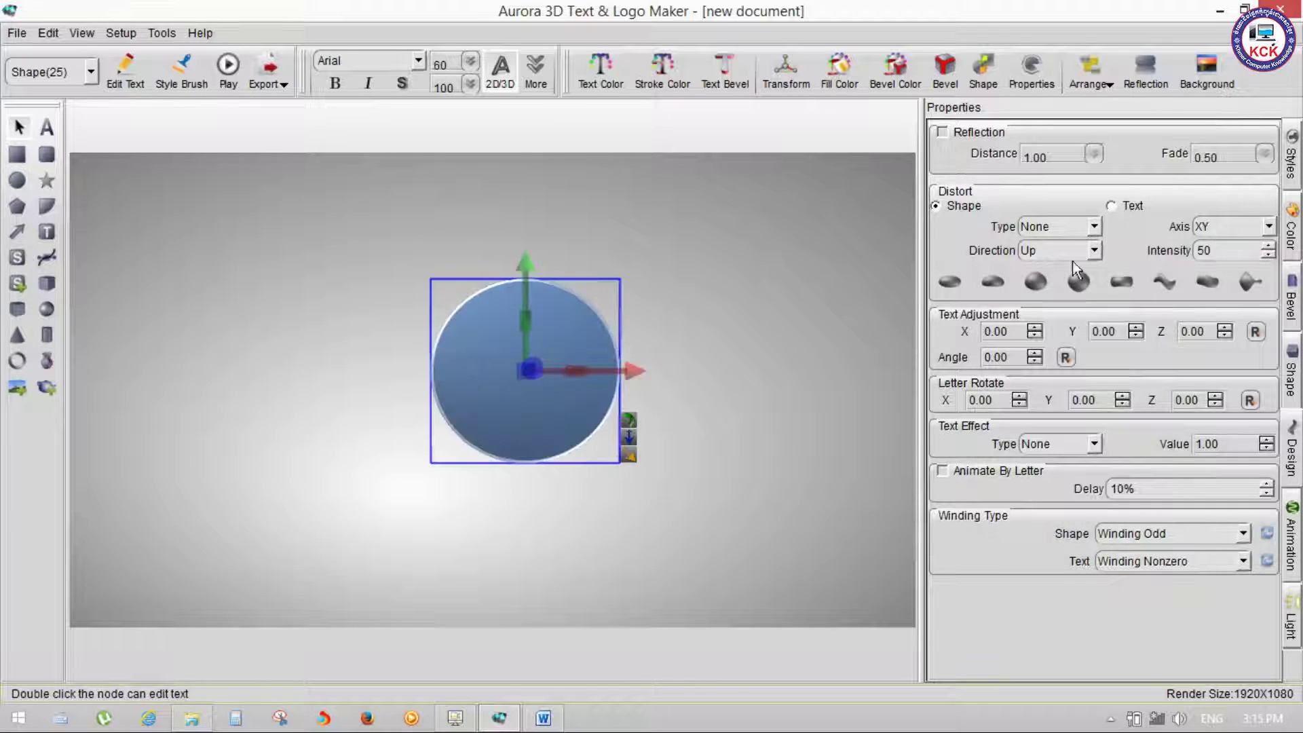
Step: Try Heave and Outer Curve distortions on the circle and rescale its height
left_click(1084, 279)
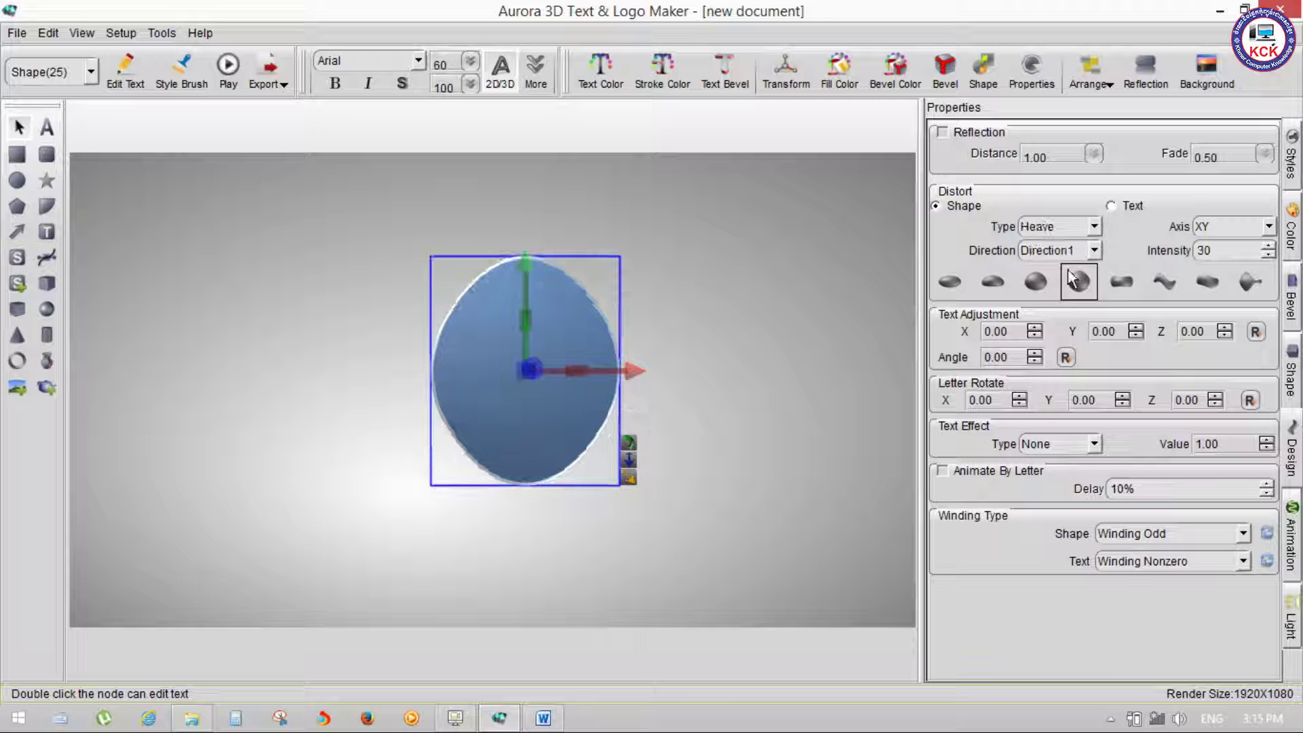
left_click(996, 280)
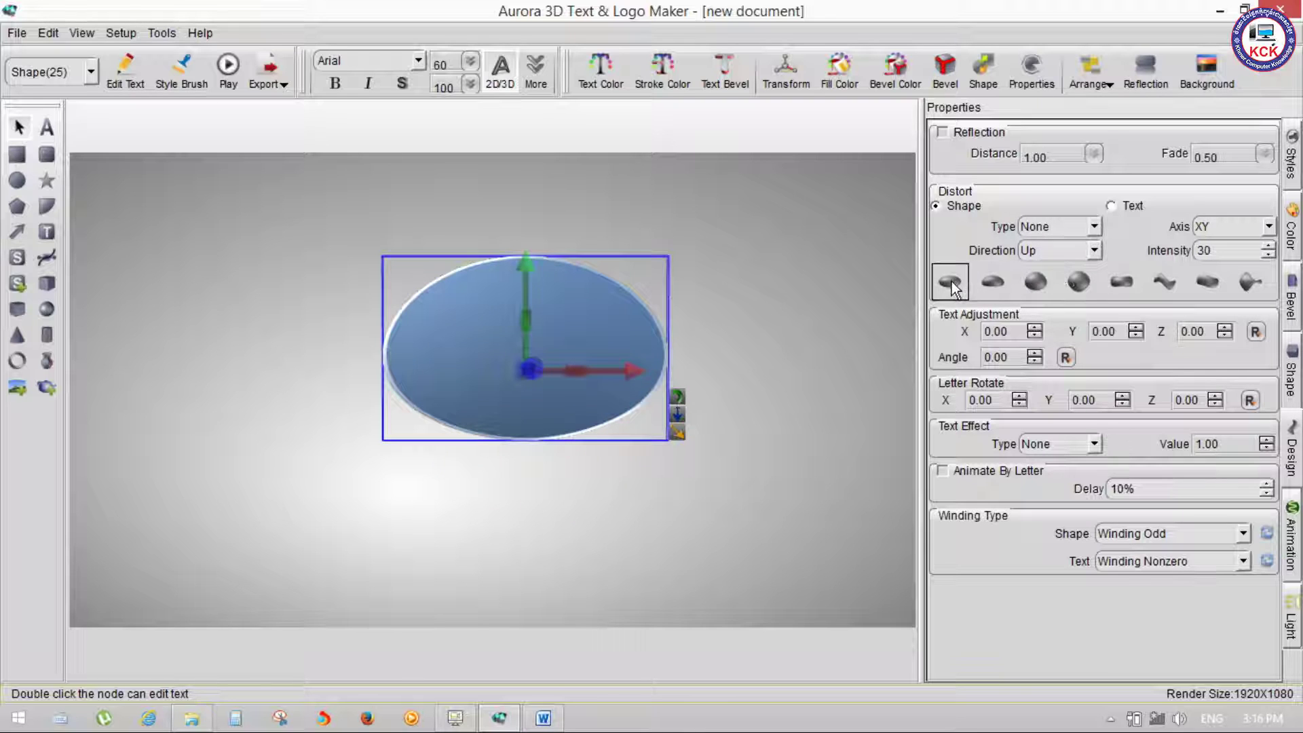
left_click(993, 281)
left_click(1036, 281)
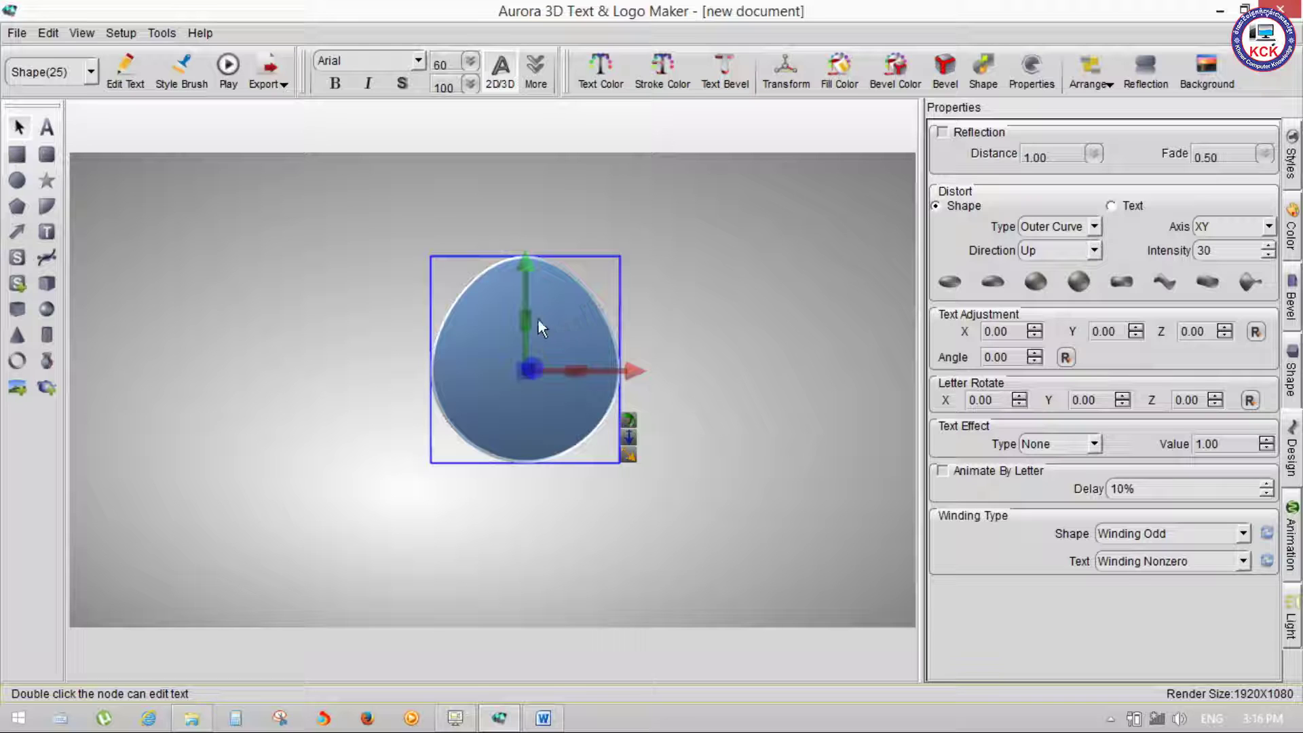
mouse_move(531, 318)
left_mouse_down()
mouse_move(520, 321)
mouse_move(693, 328)
left_mouse_up()
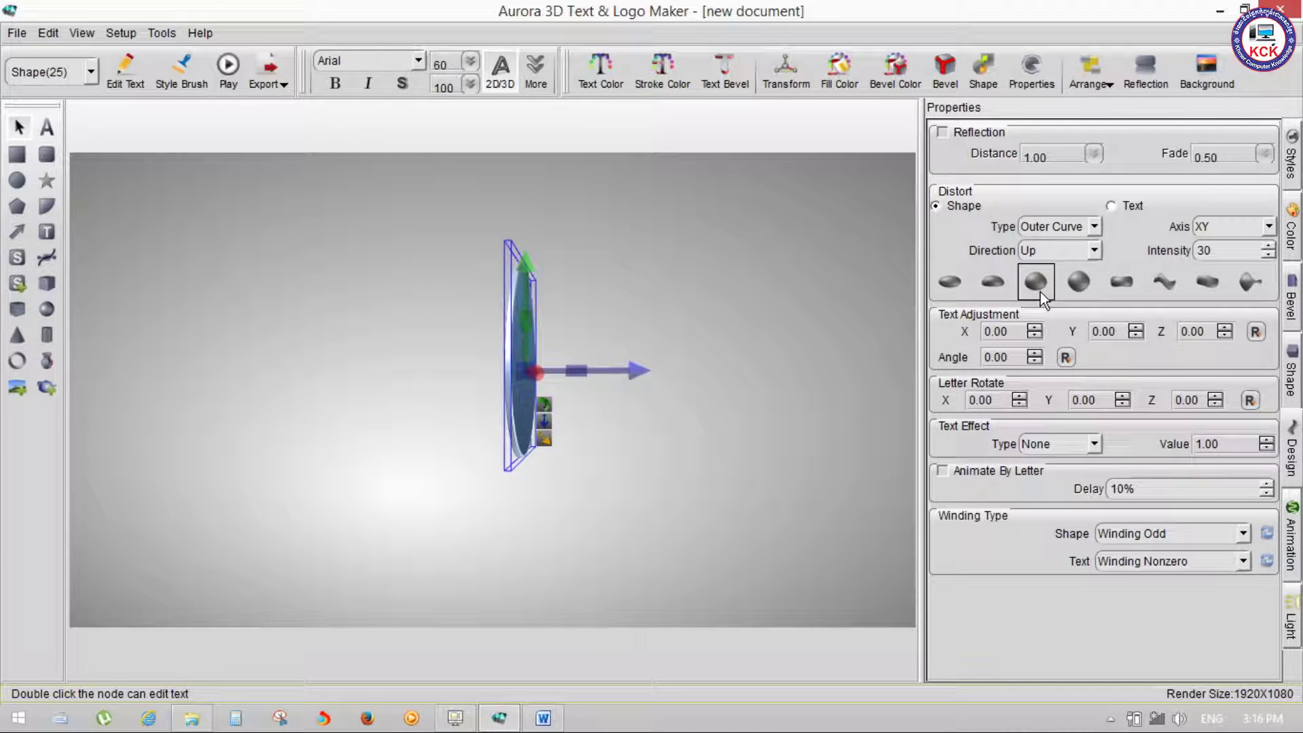
Step: Try Heave, Sunken and Banner, rotate the shape, then settle on Fish distortion at intensity 30
left_click(1077, 279)
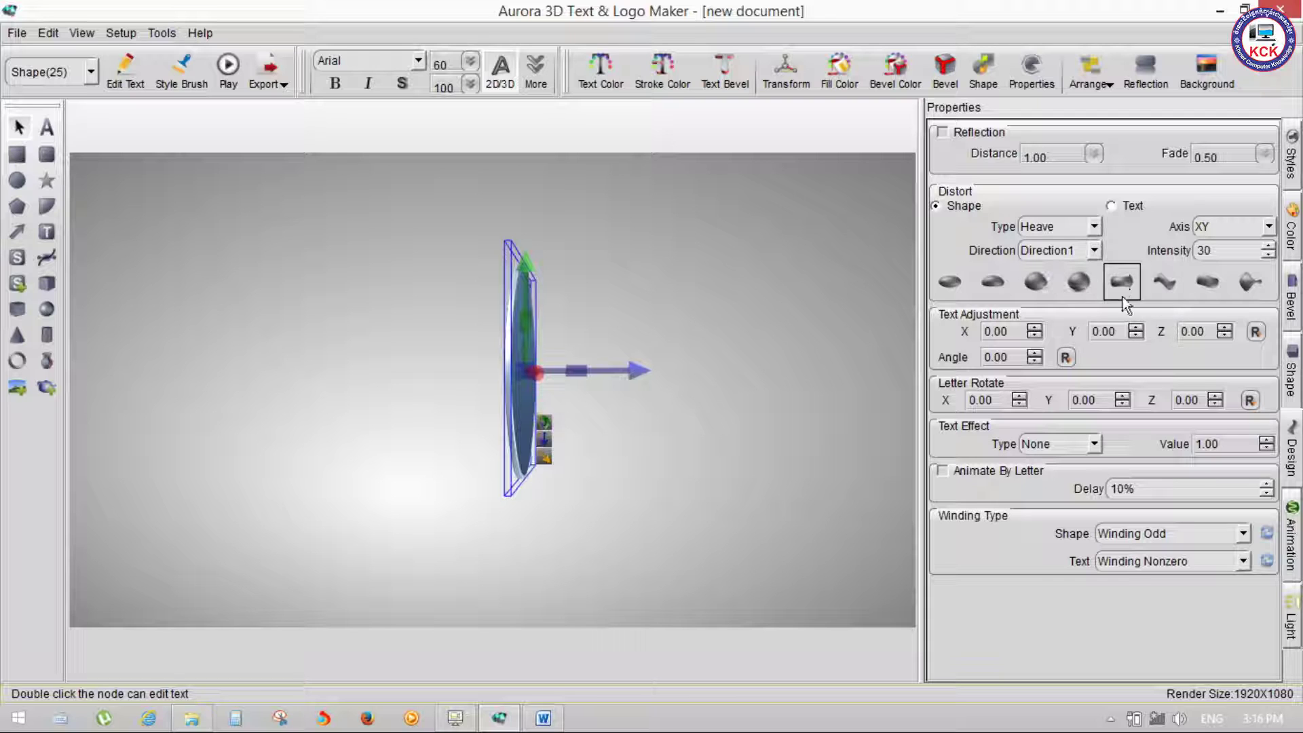
left_click(1132, 282)
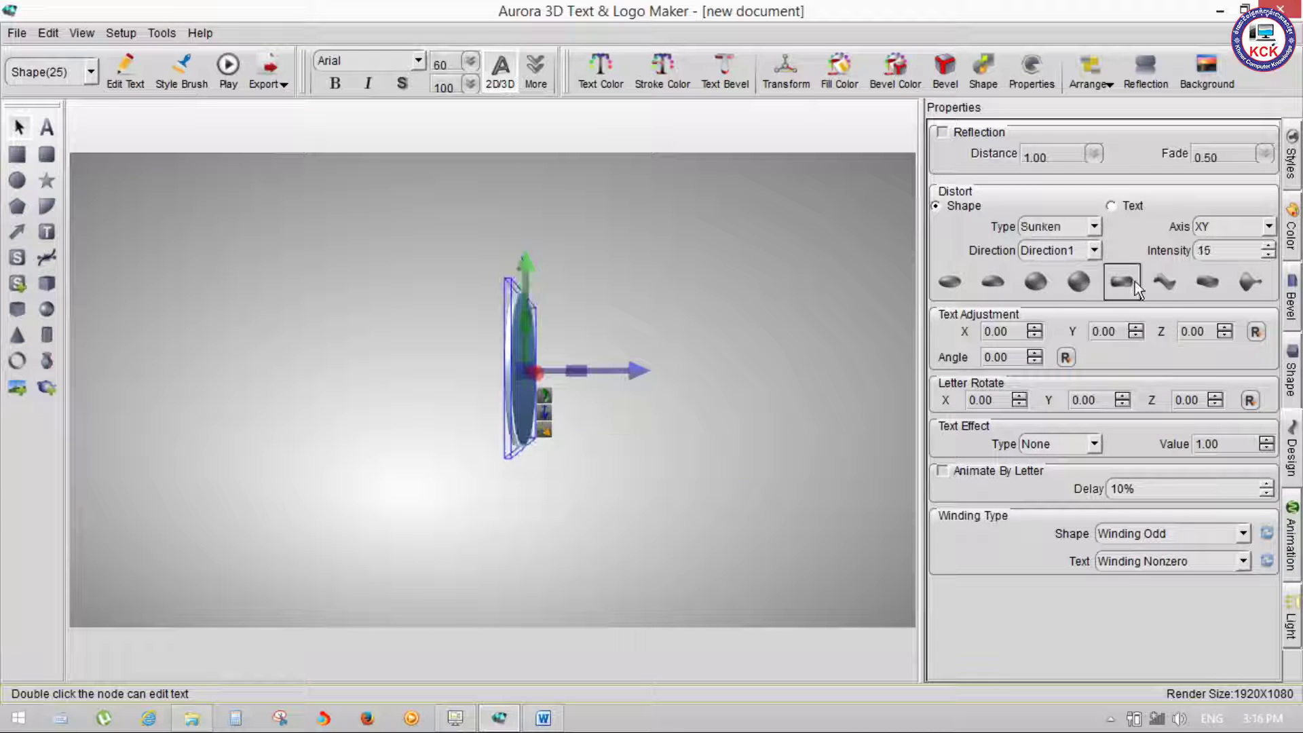
left_click(1208, 284)
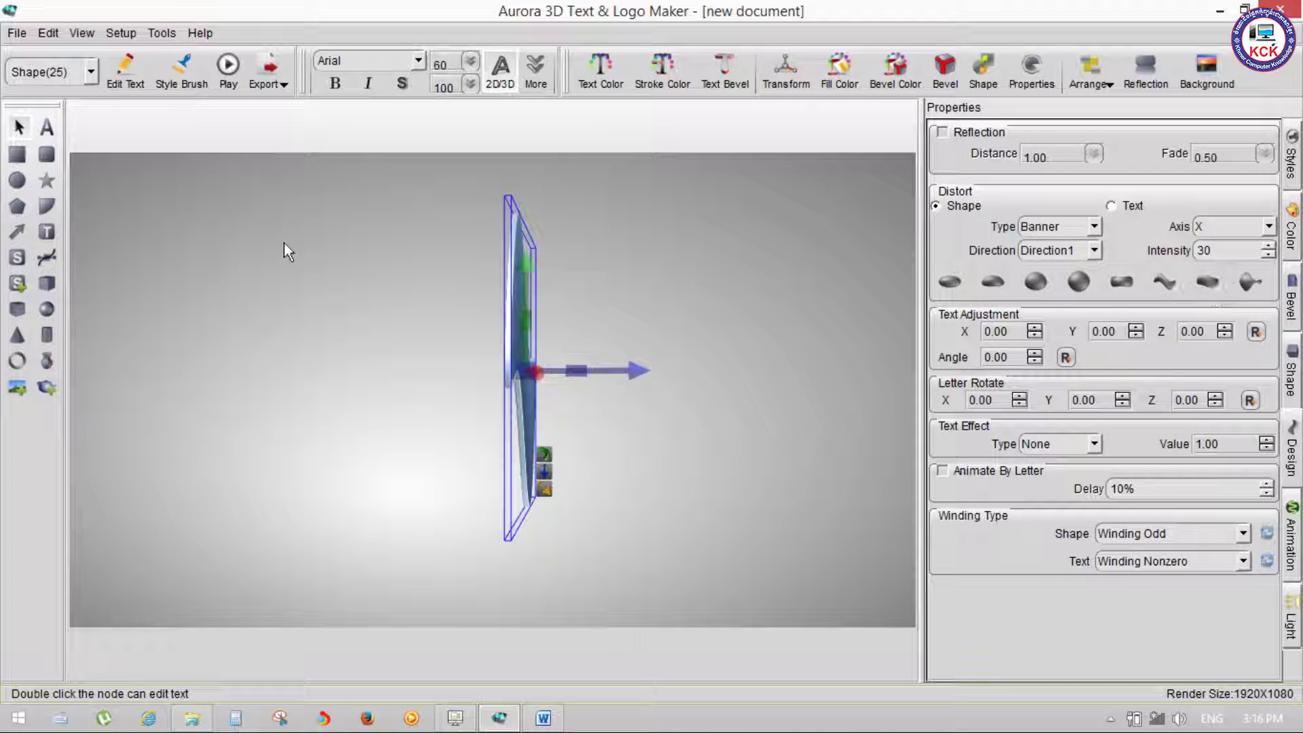
mouse_move(528, 317)
left_mouse_down()
mouse_move(272, 323)
mouse_move(335, 327)
left_mouse_up()
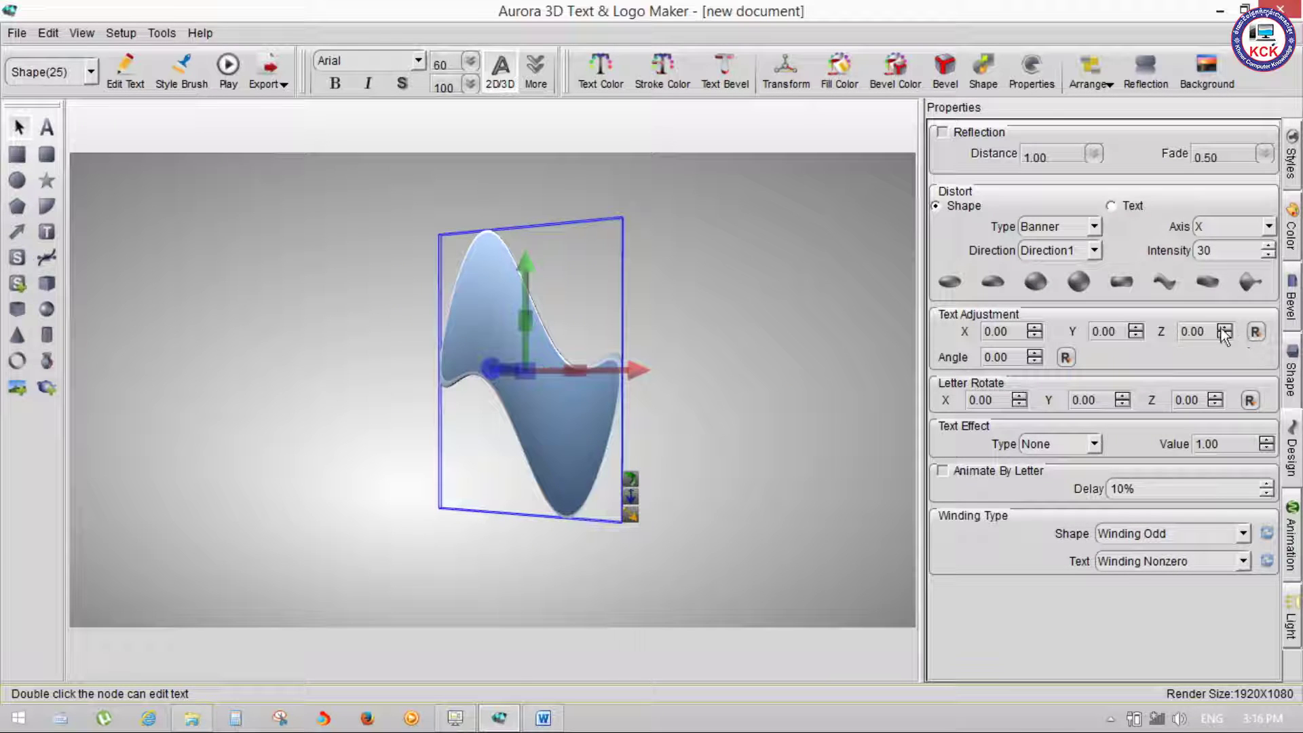
left_click(1251, 280)
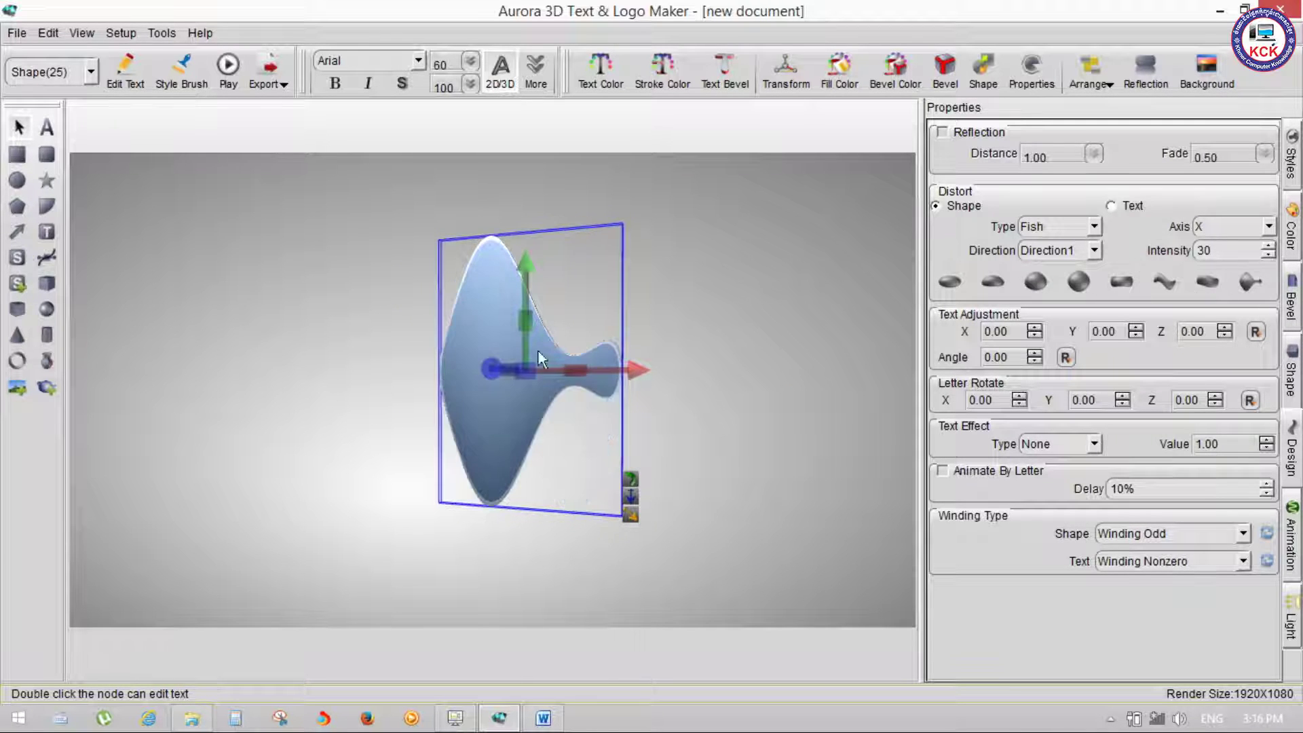
left_click(1114, 205)
left_click(948, 206)
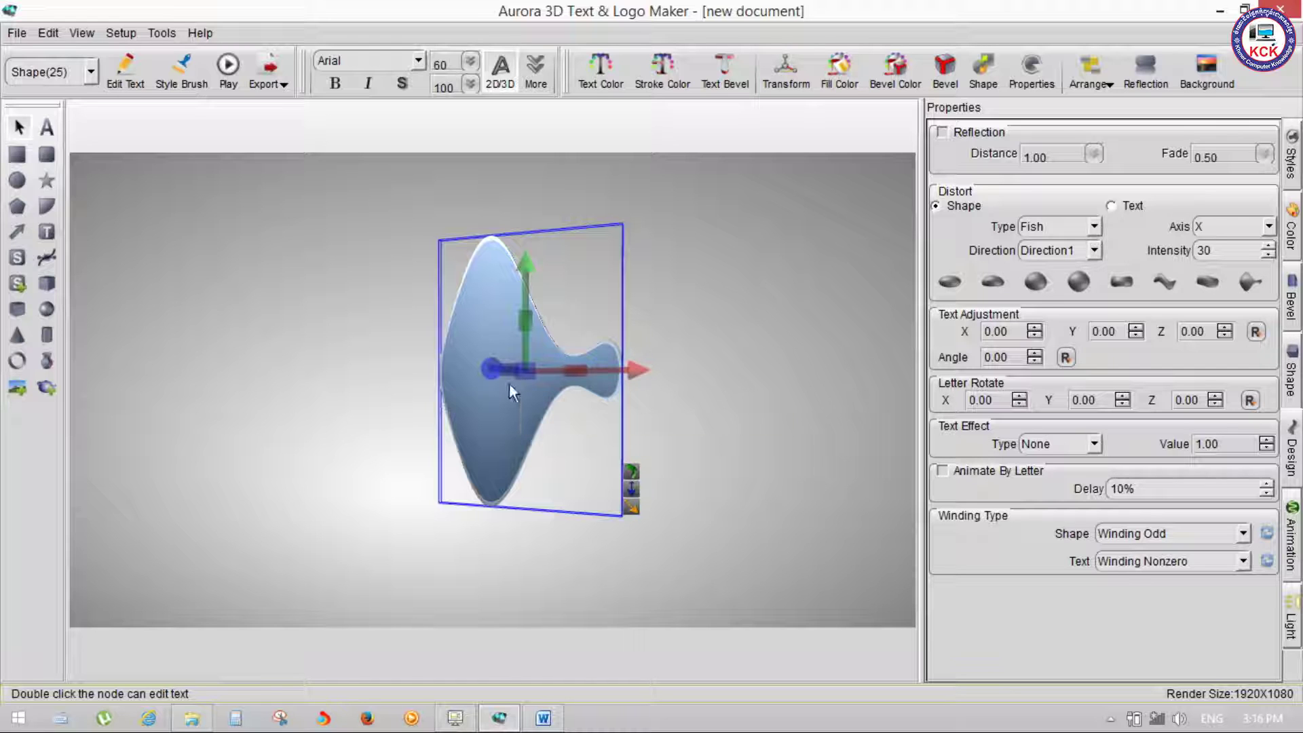
Step: Replace the fish shape with a new 3D TEXT object and give it a Banner distortion
key("Delete")
left_click(47, 127)
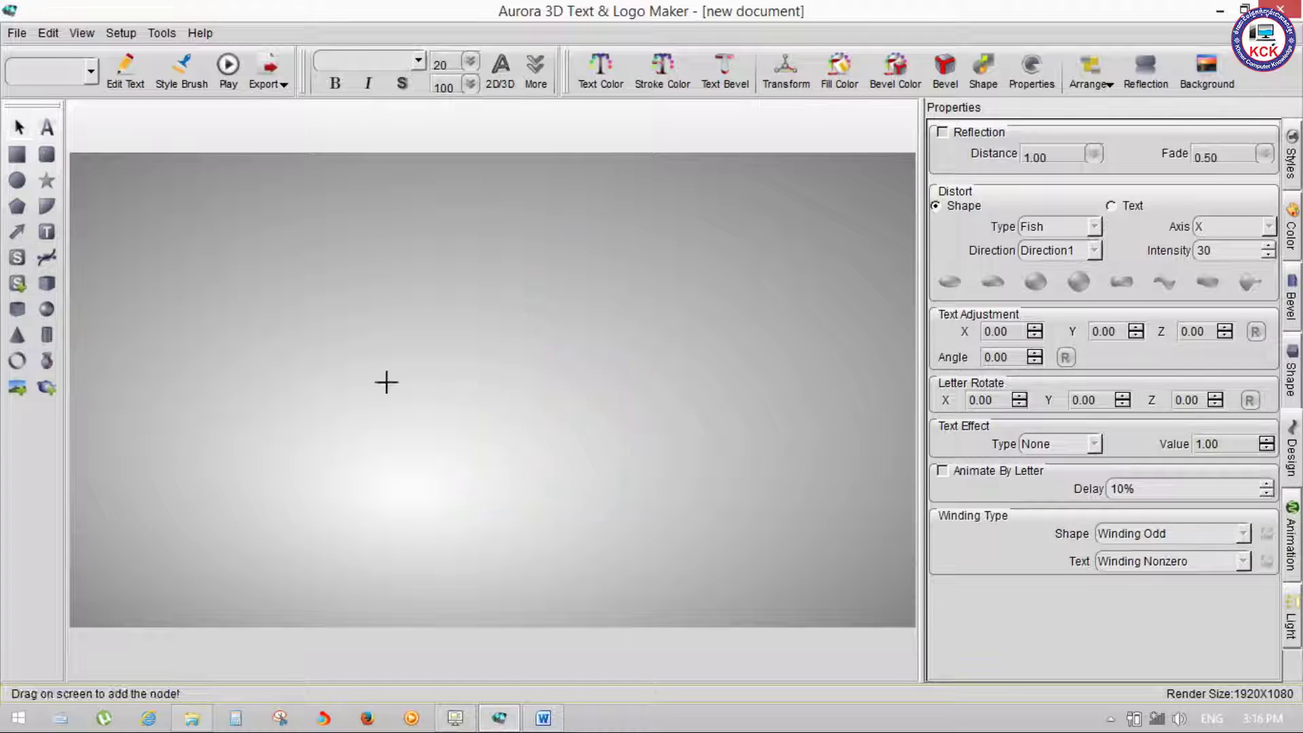
left_click_drag(300, 321, 757, 526)
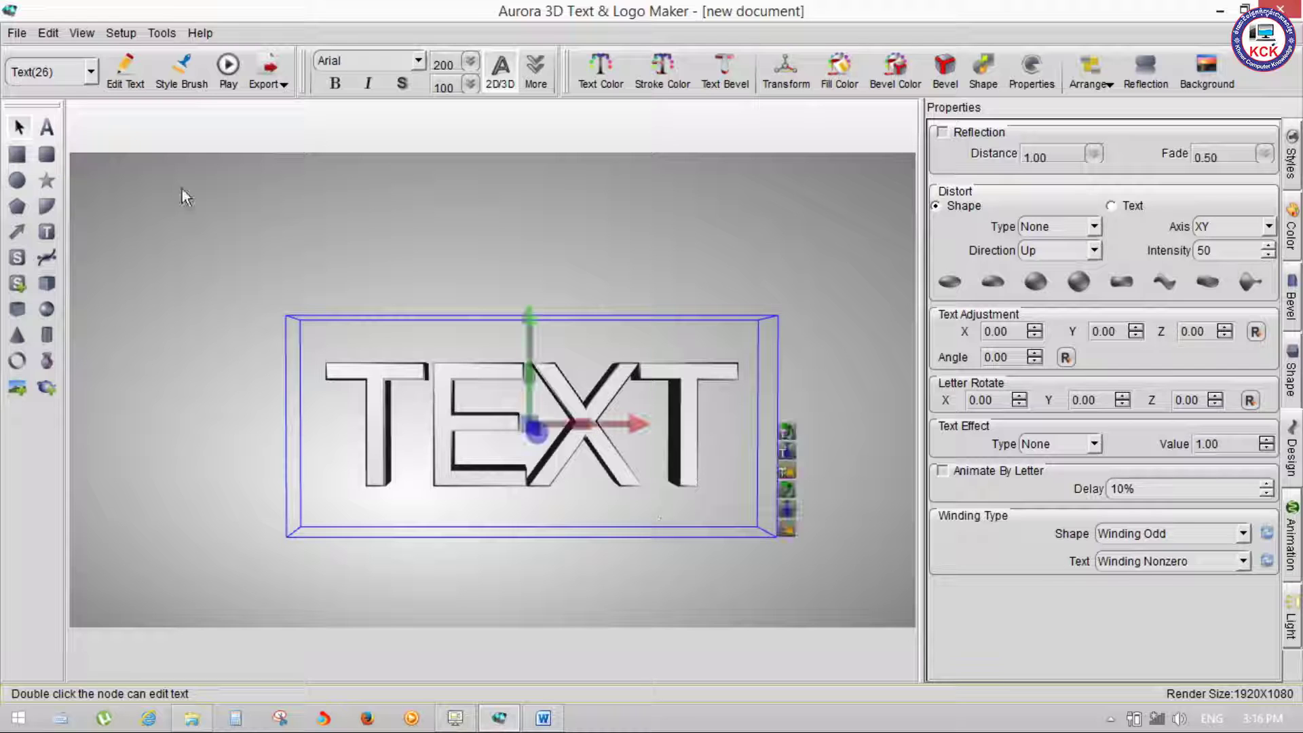
left_click(1173, 291)
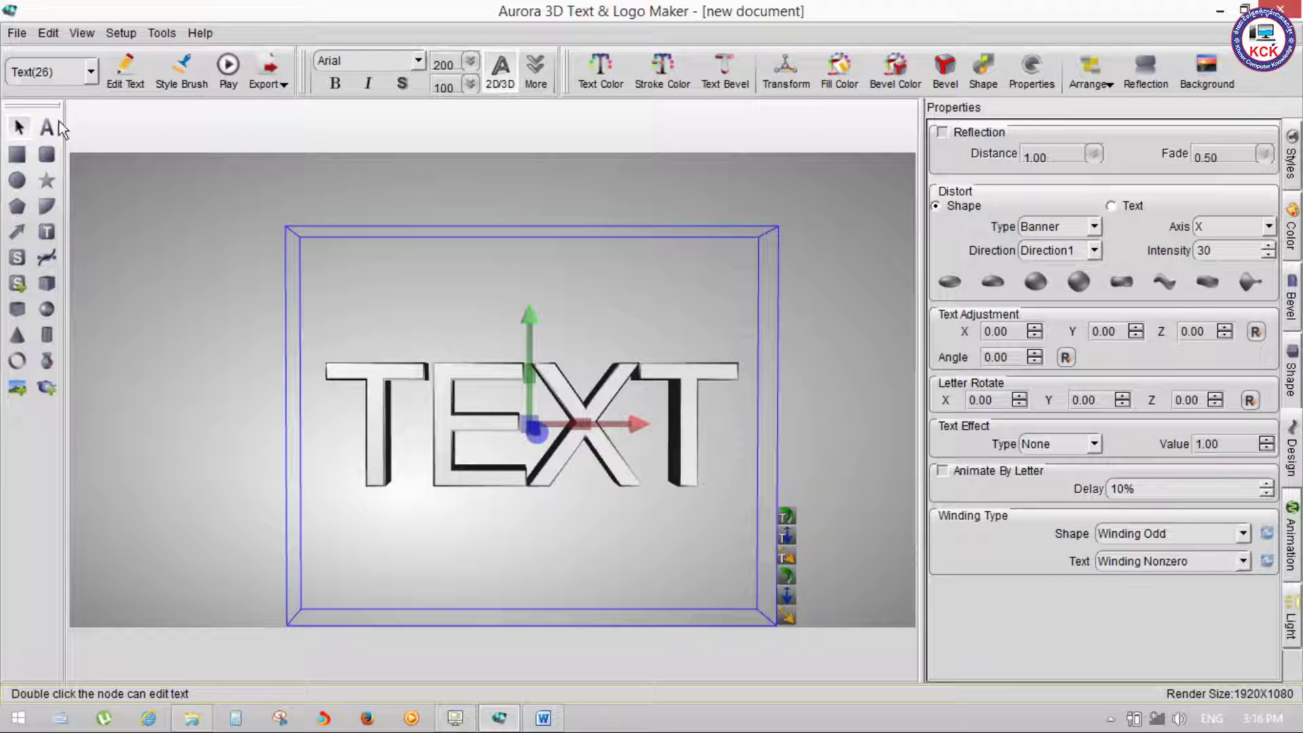
left_click(103, 177)
left_click(473, 426)
left_click(220, 78)
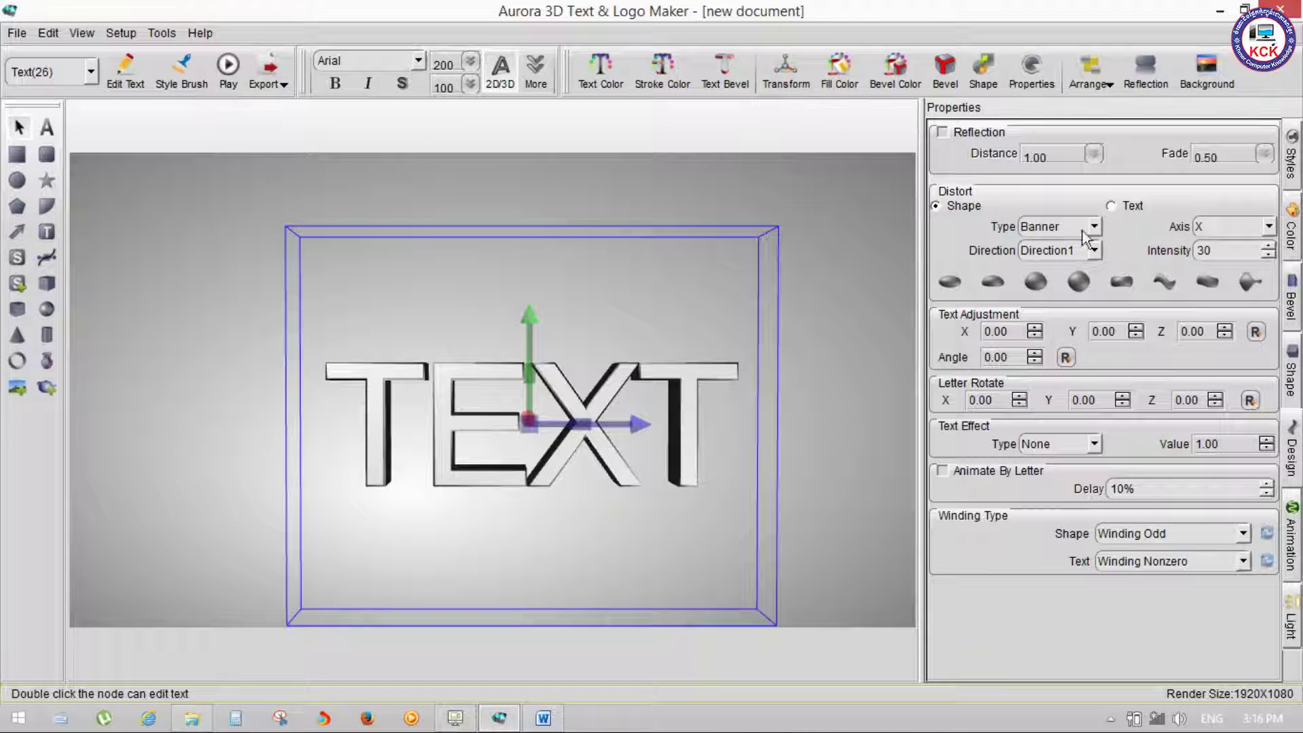
Step: Try Outer Curve, Sector, Sunken and Fish distortions on the TEXT object
left_click(1106, 280)
left_click(992, 282)
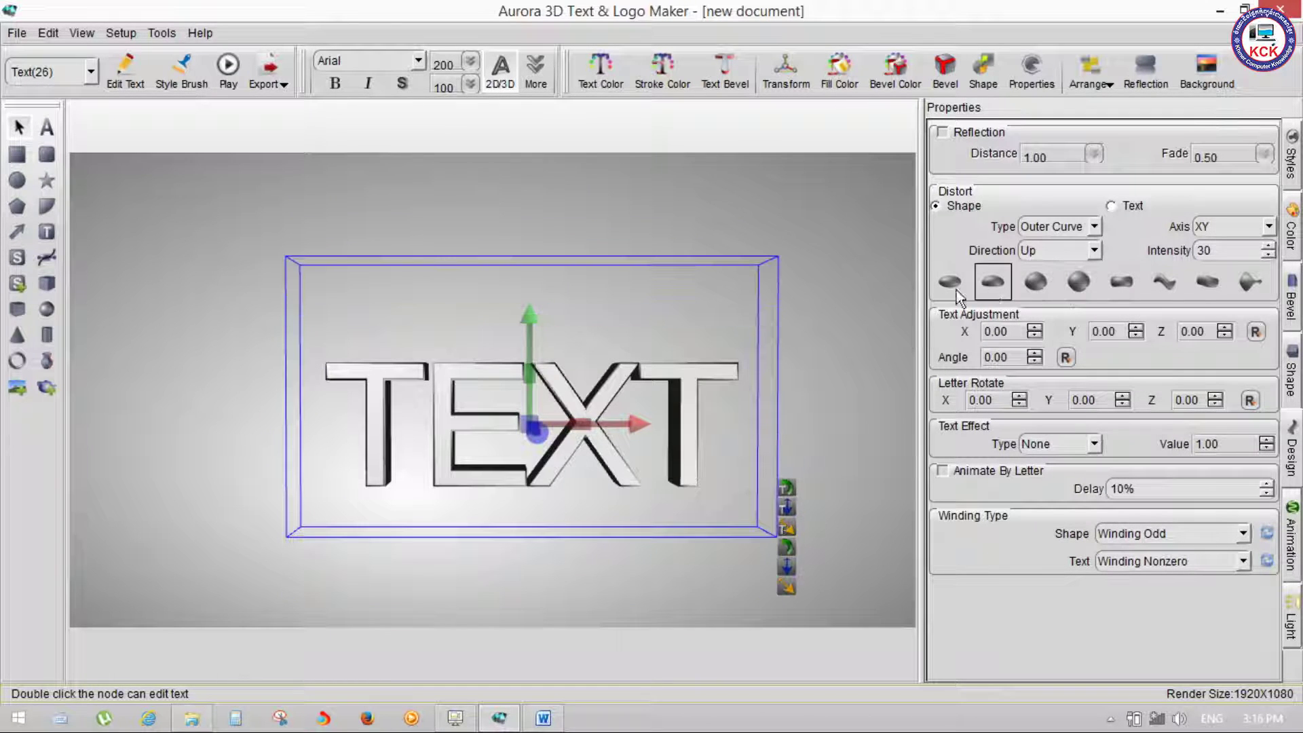
left_click(960, 287)
left_click(1036, 284)
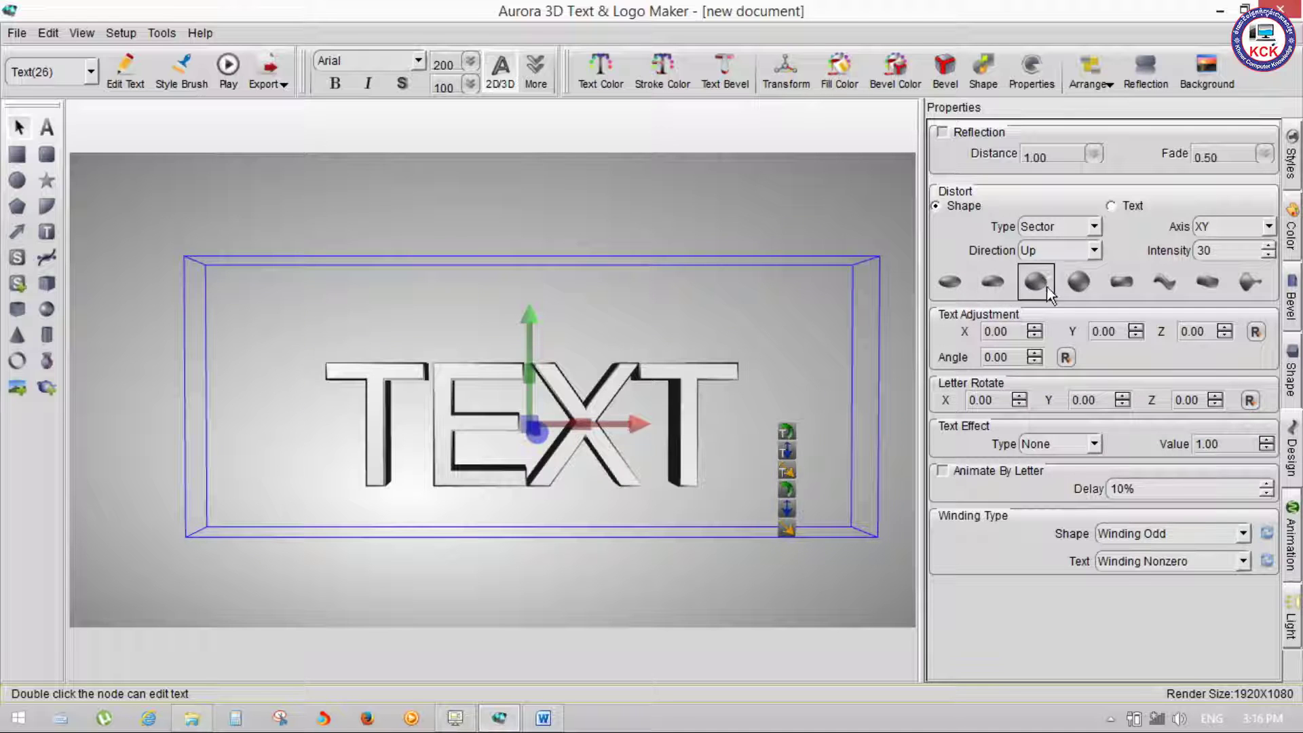
left_click(1132, 287)
left_click(1250, 283)
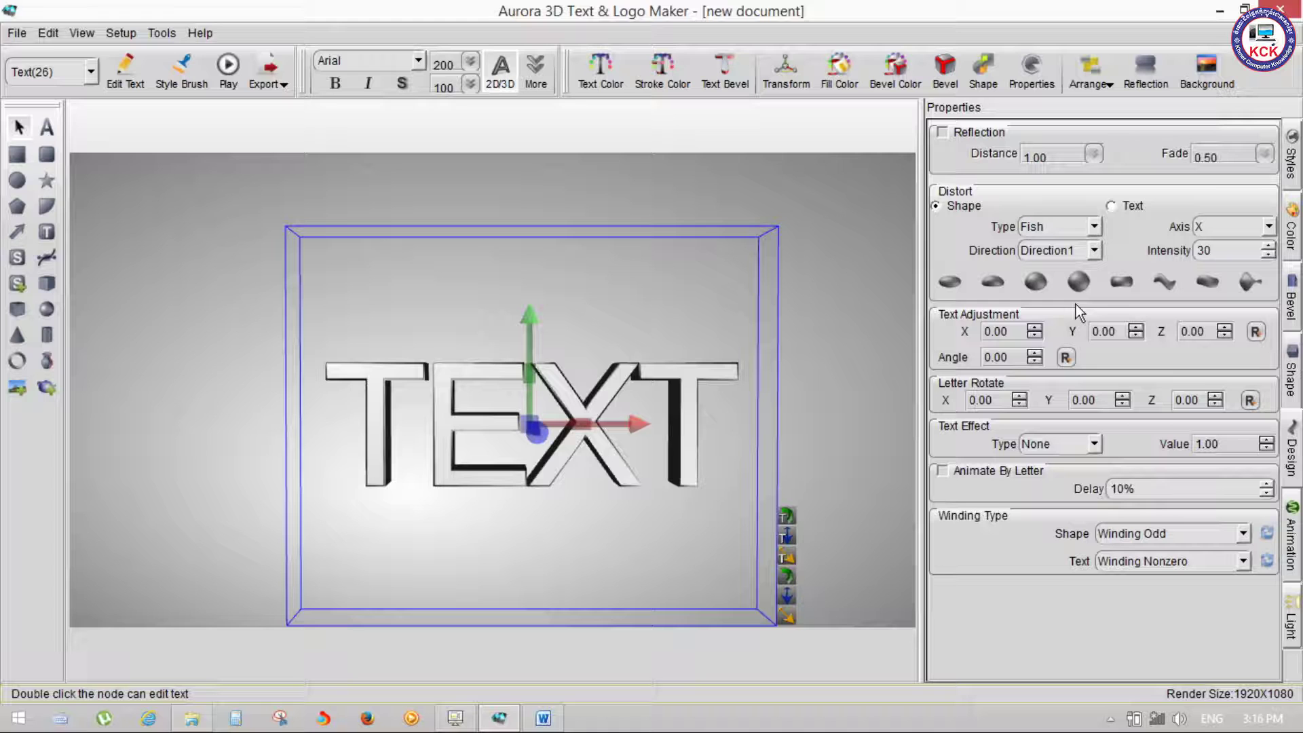
Step: Switch the distortion target to the letters and try Sunken, Fish and Outer Curve on them
left_click(1108, 210)
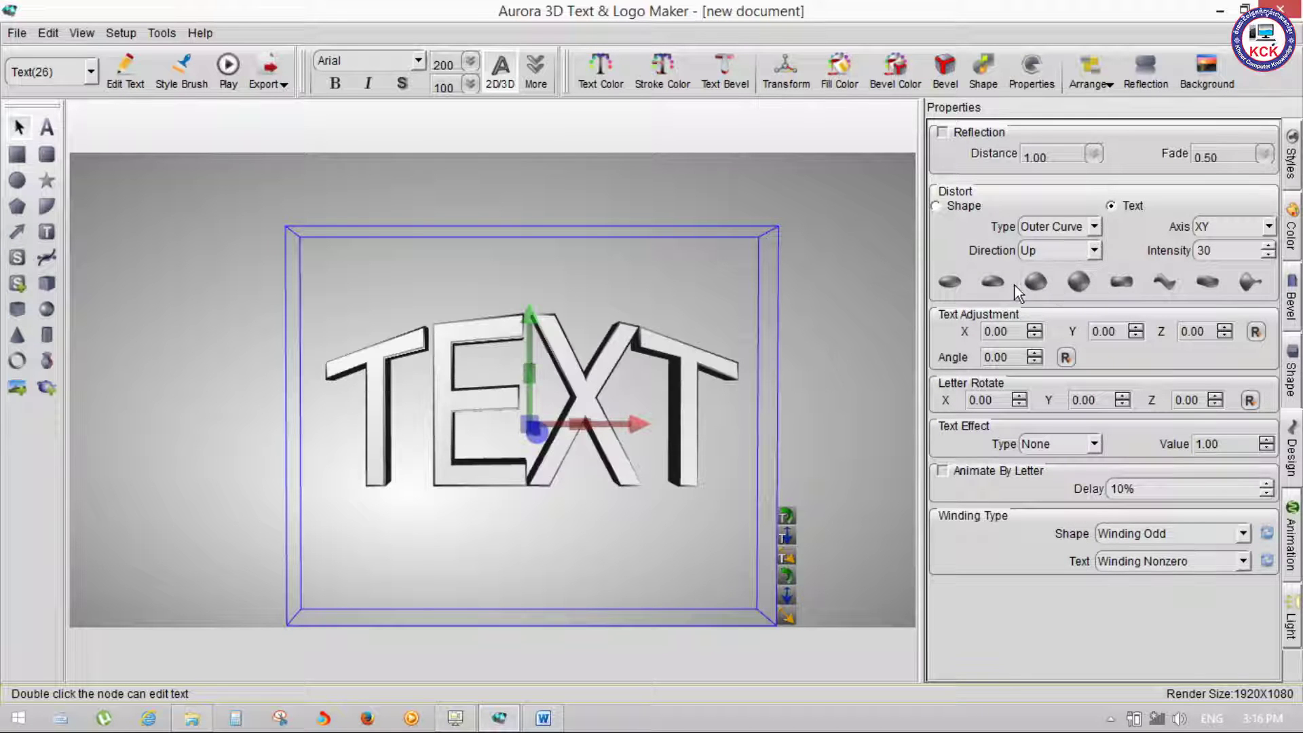
left_click(992, 281)
left_click(949, 281)
left_click(1078, 281)
left_click(1121, 281)
left_click(1219, 290)
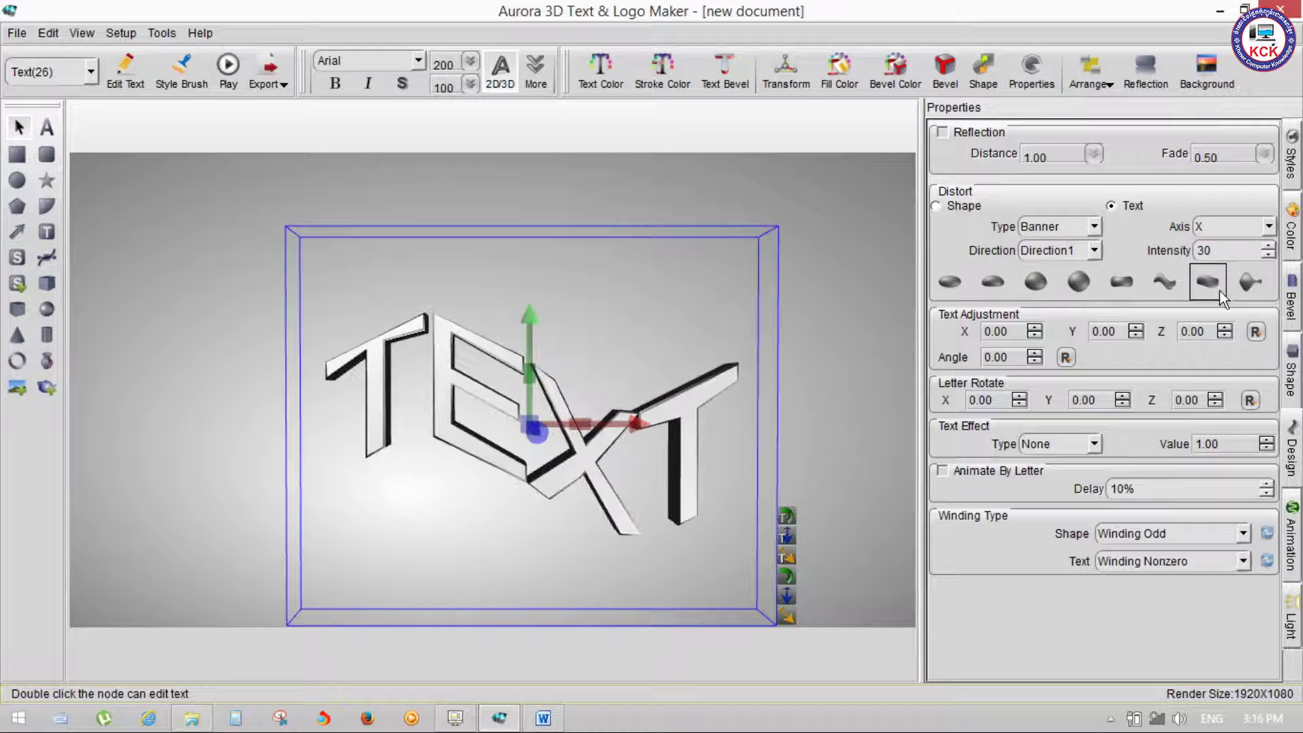
left_click(1050, 299)
left_click(961, 290)
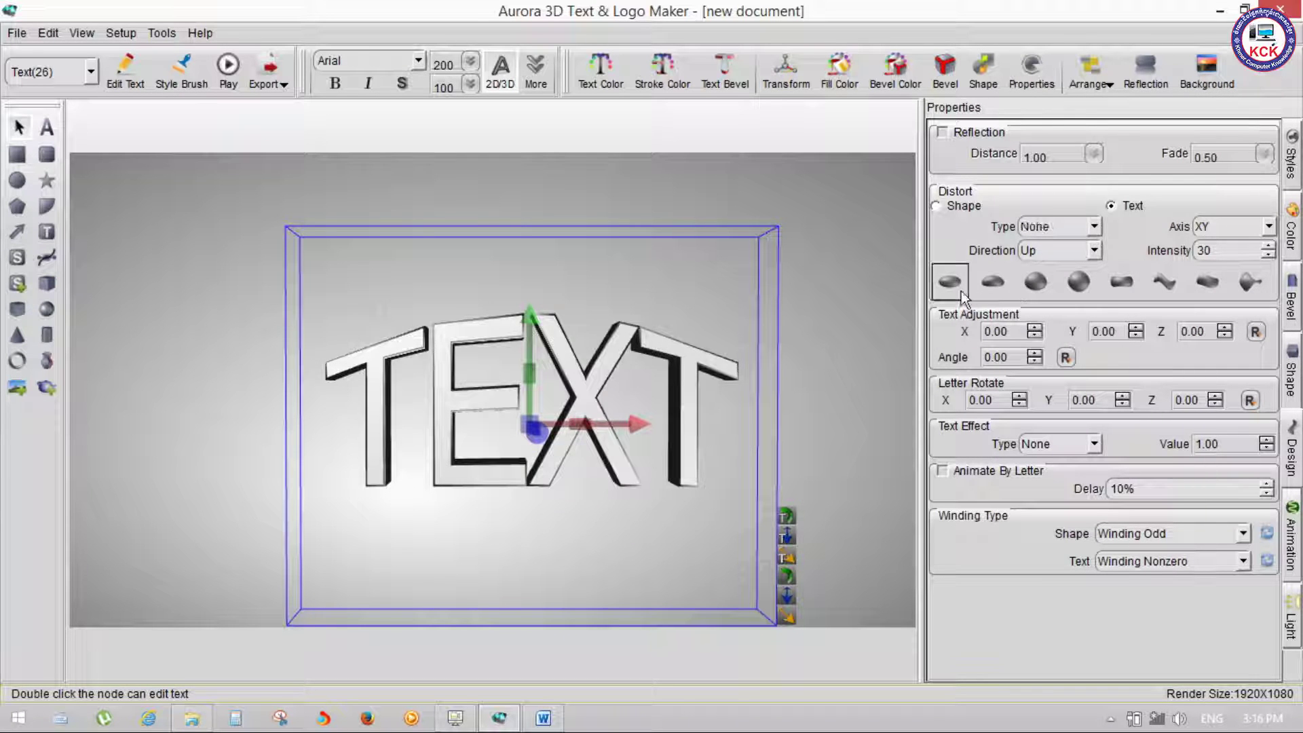
Step: Choose Banner, then Heave, from the distortion Type list for the letters
left_click(1093, 228)
left_click(1055, 337)
left_click(1094, 227)
left_click(1083, 309)
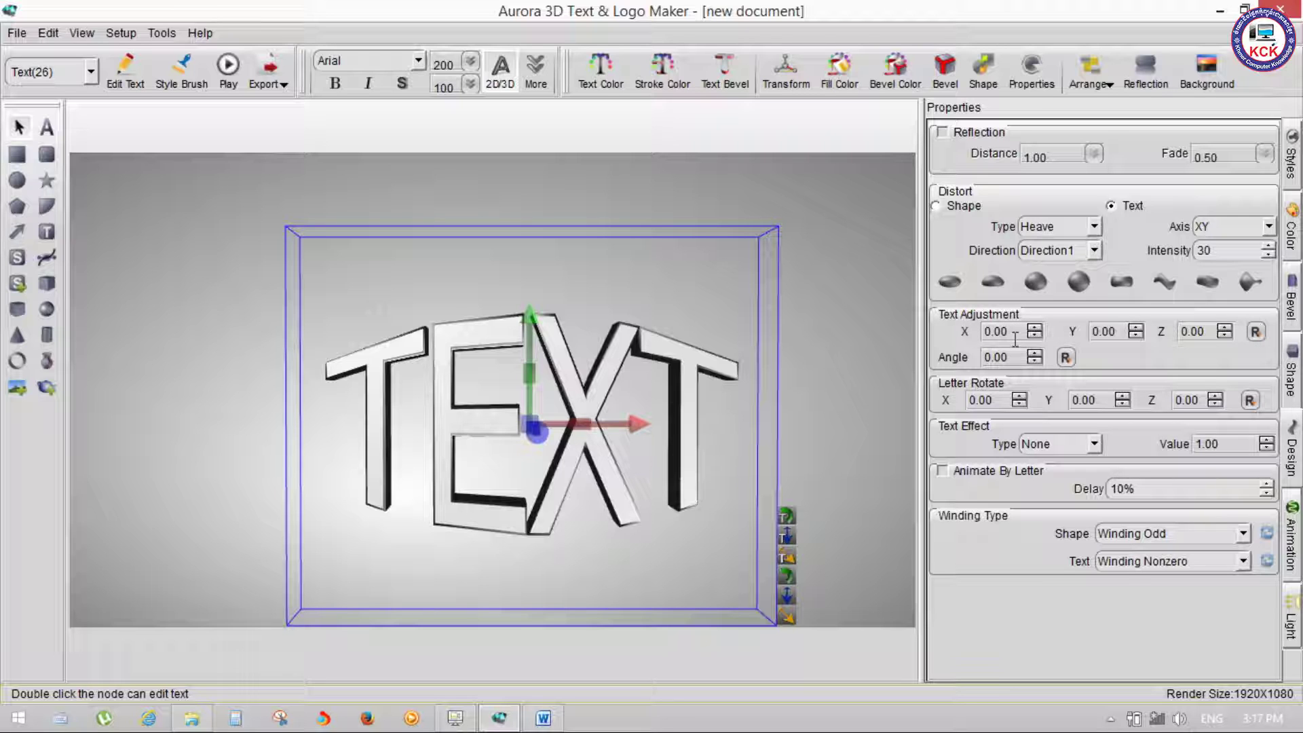
Step: Set the text offset to X 5, Y 2, Z -4 and its angle to 11
left_click(1035, 328)
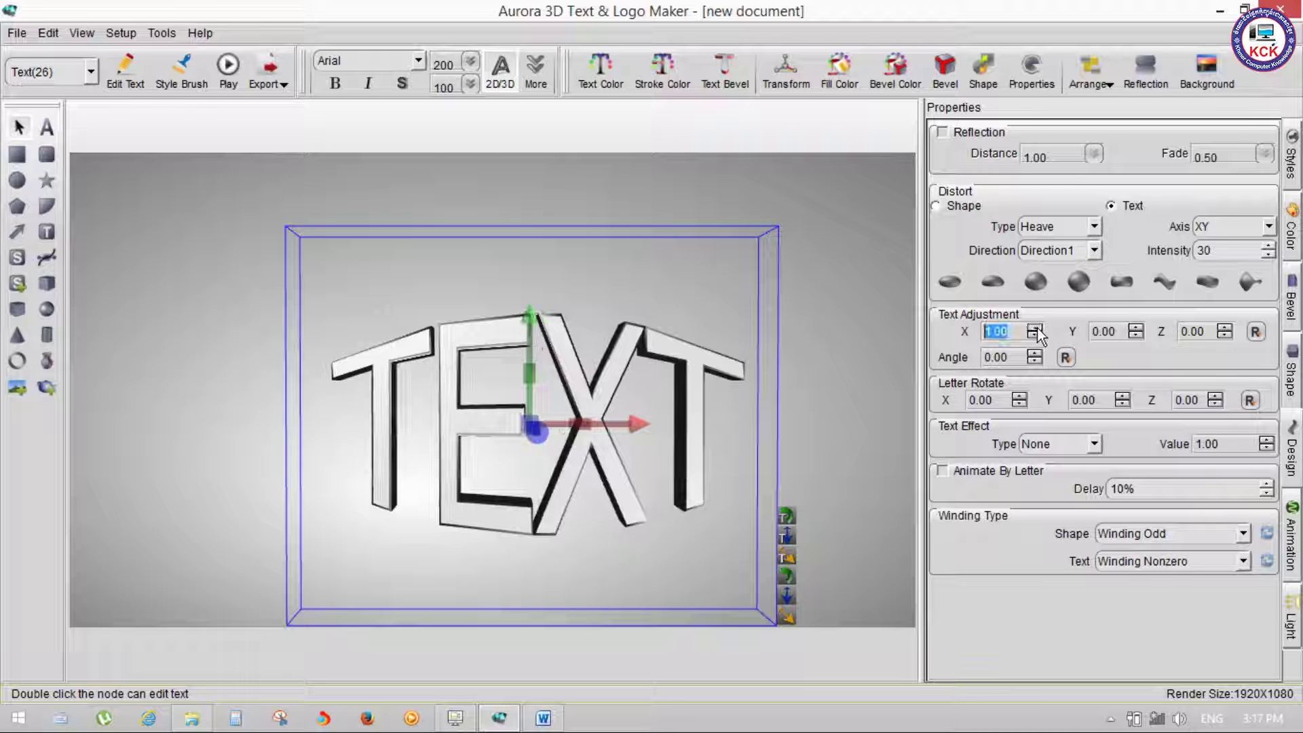
left_click(1136, 327)
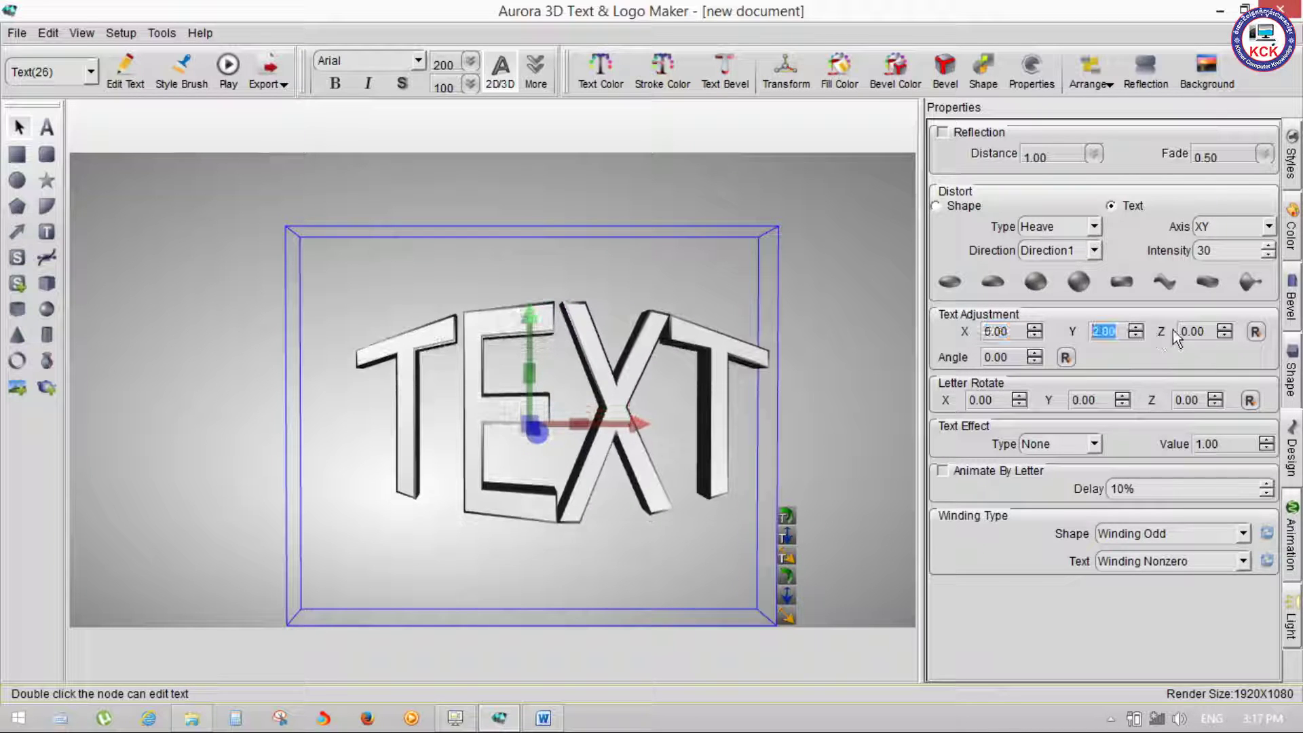
left_click(1225, 327)
left_click(1225, 328)
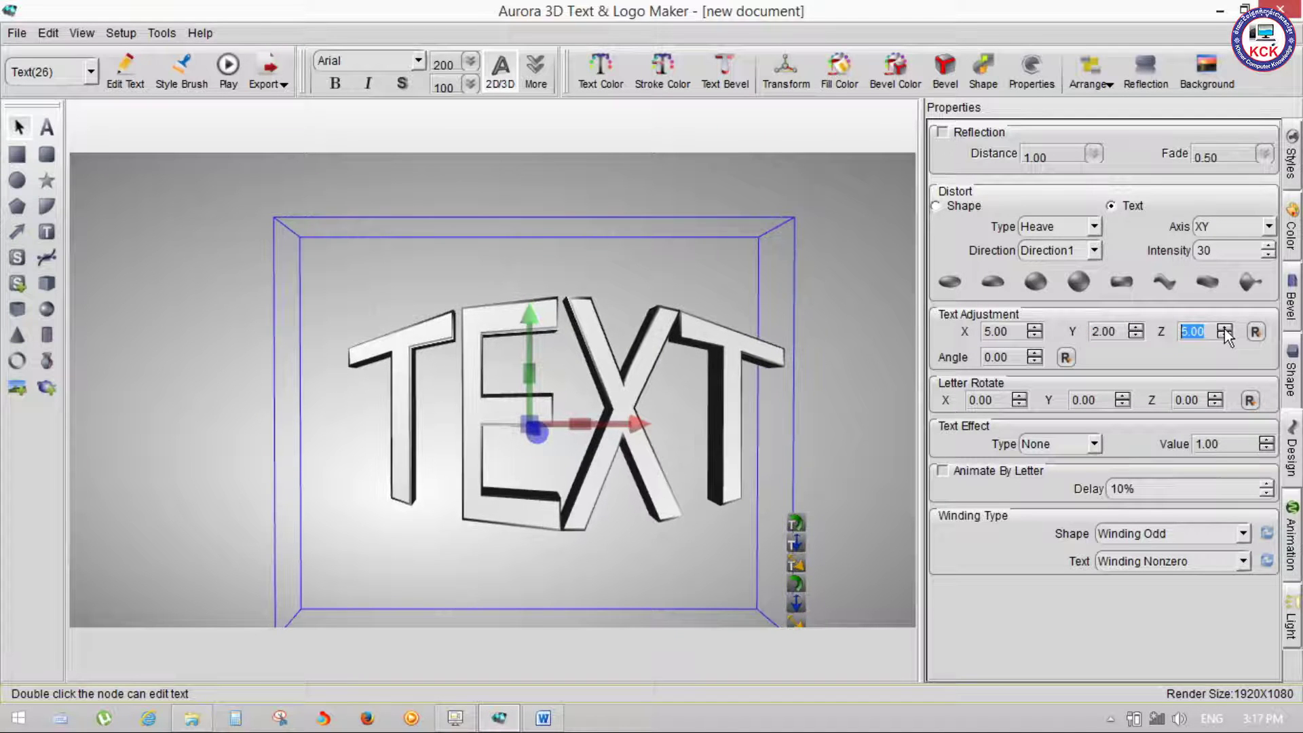
left_click(1226, 335)
left_click(1226, 334)
left_click(1226, 335)
left_click(1225, 334)
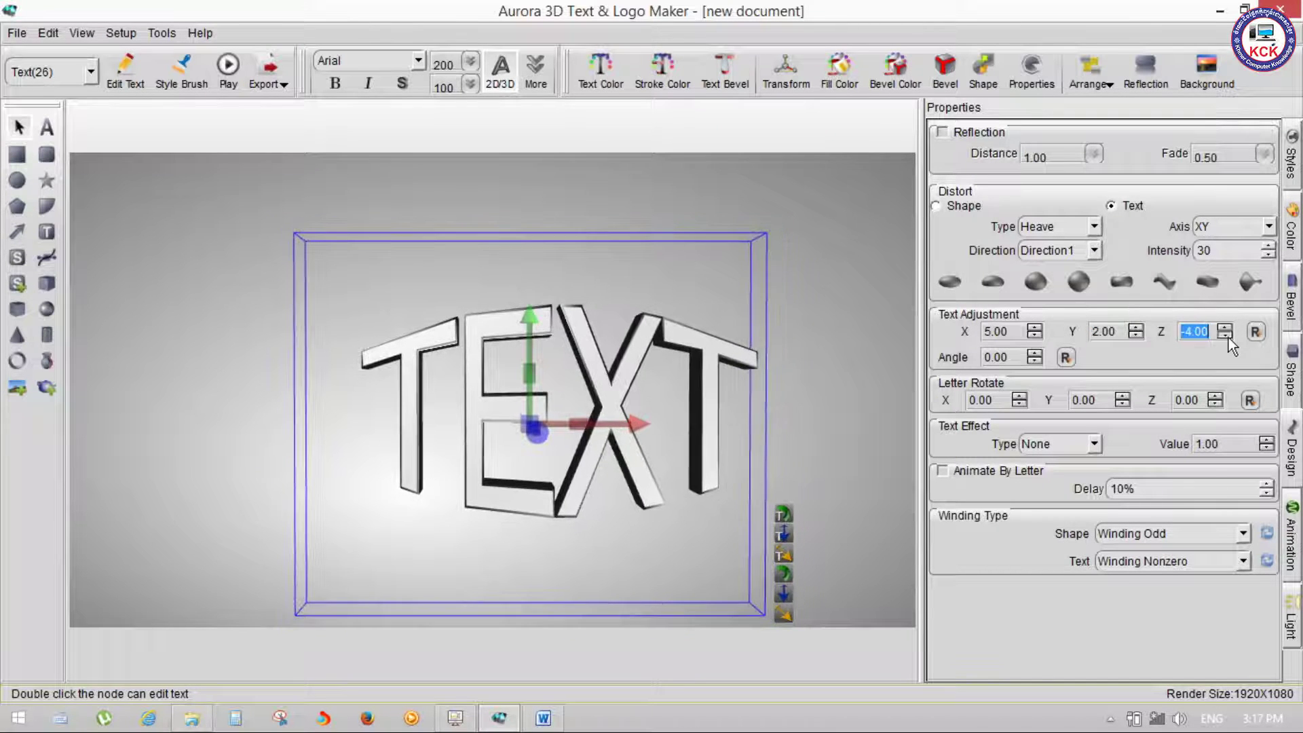
left_click(1033, 356)
left_click(1033, 356)
left_click(1033, 355)
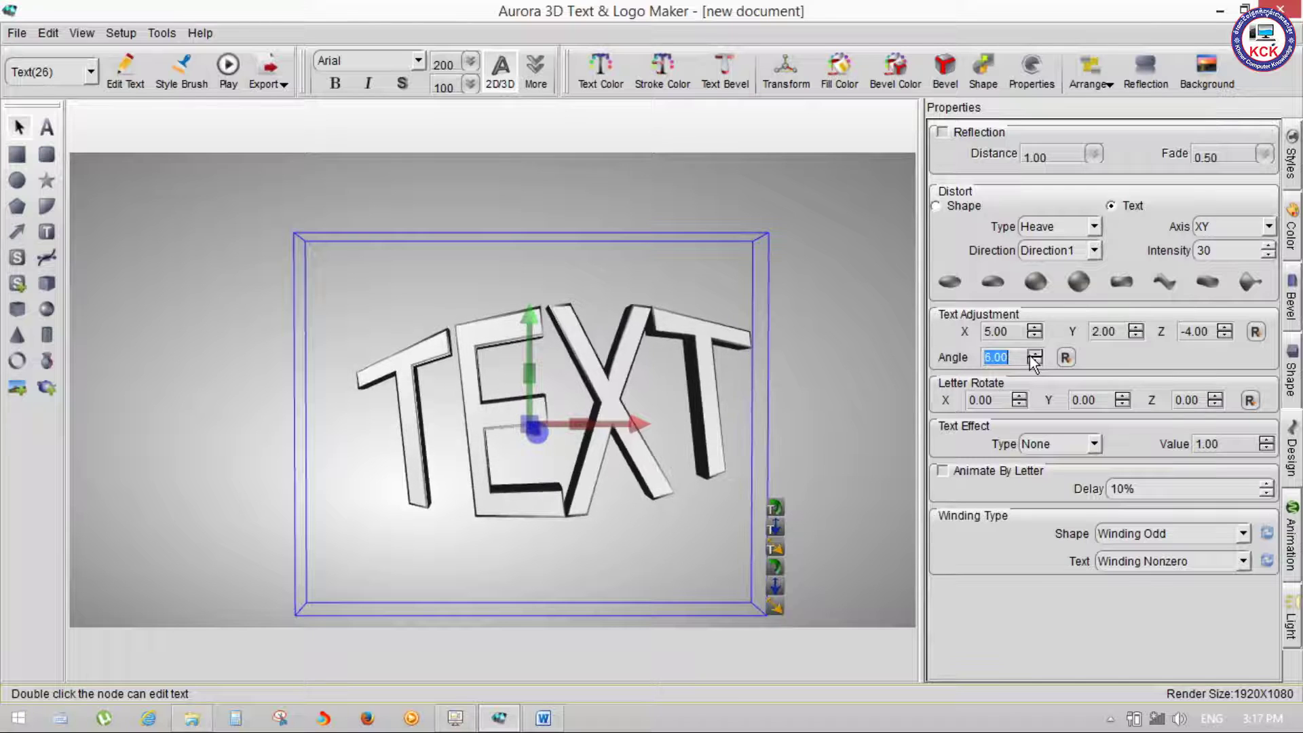
left_click(1033, 354)
left_click(1033, 355)
left_click(1033, 354)
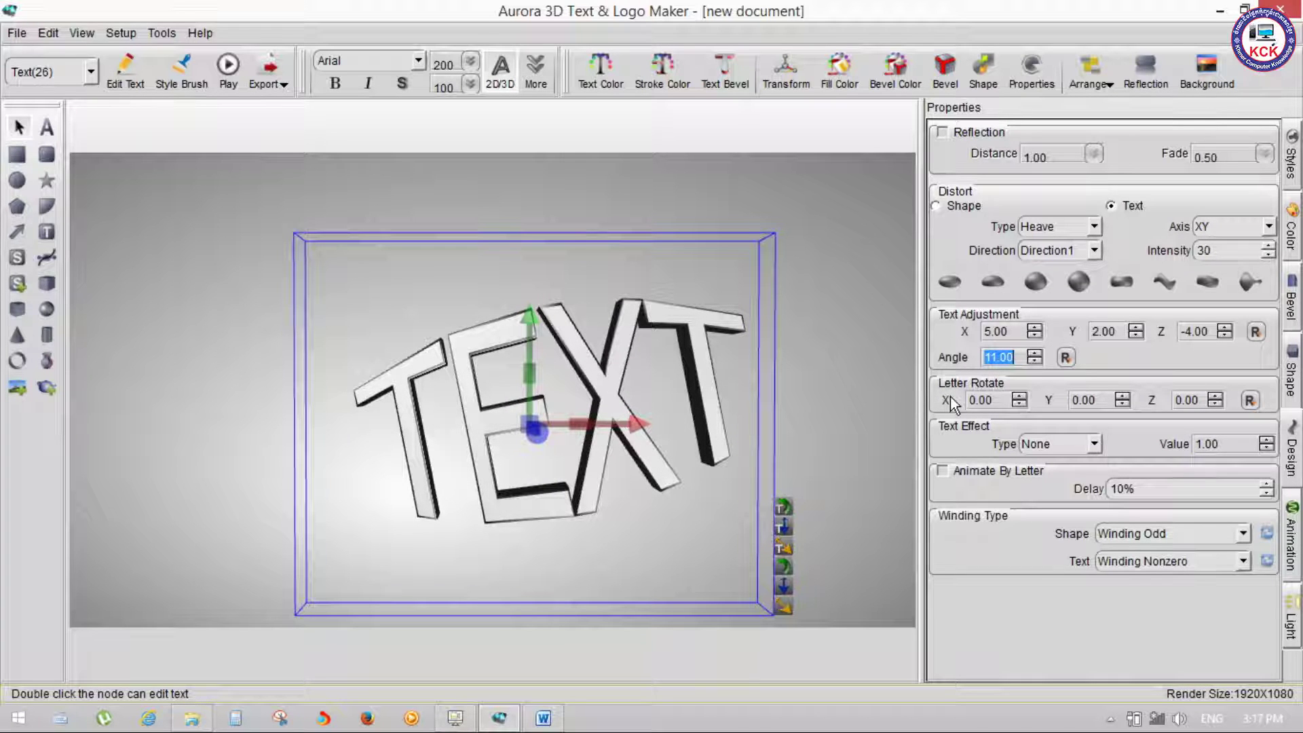
Step: Set Letter Rotate to 23.02 on X, 1.09 on Y and 8.31 on Z
left_click(1020, 397)
left_click(1020, 397)
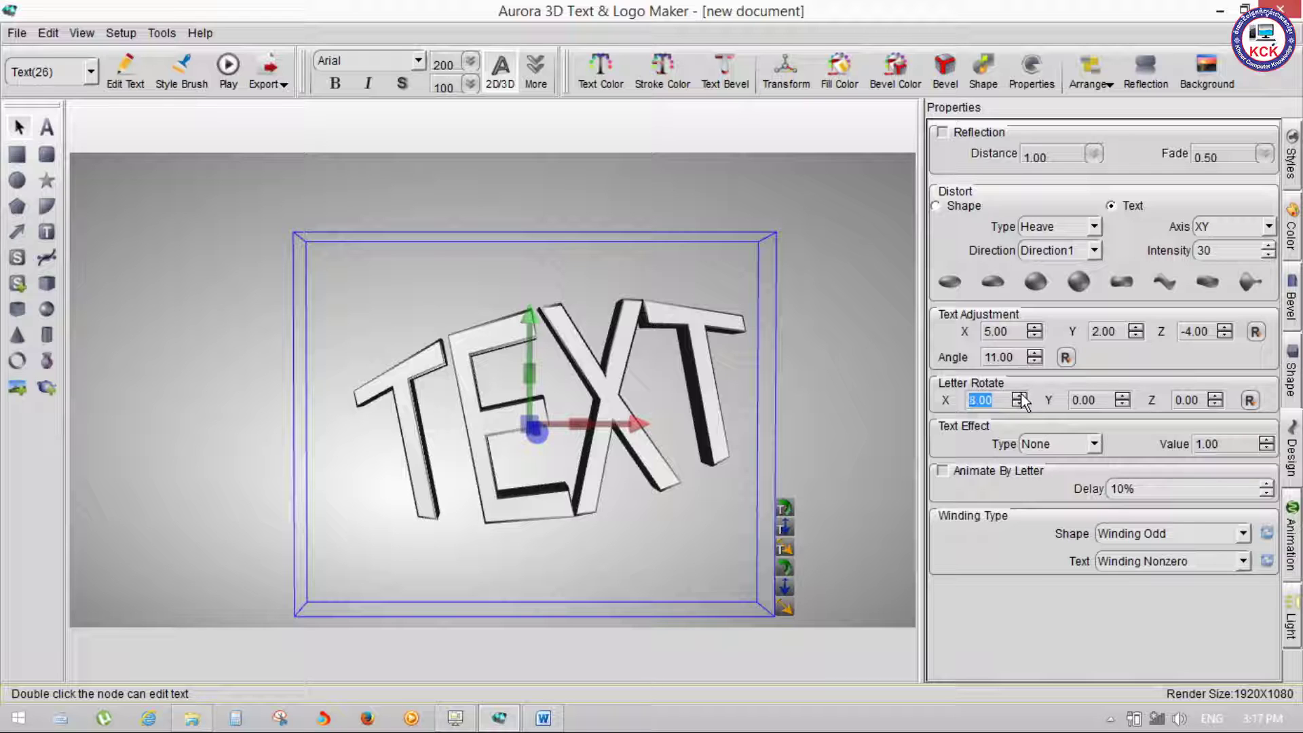
left_click(1020, 397)
left_click(1020, 396)
left_click(1021, 396)
left_click(1123, 396)
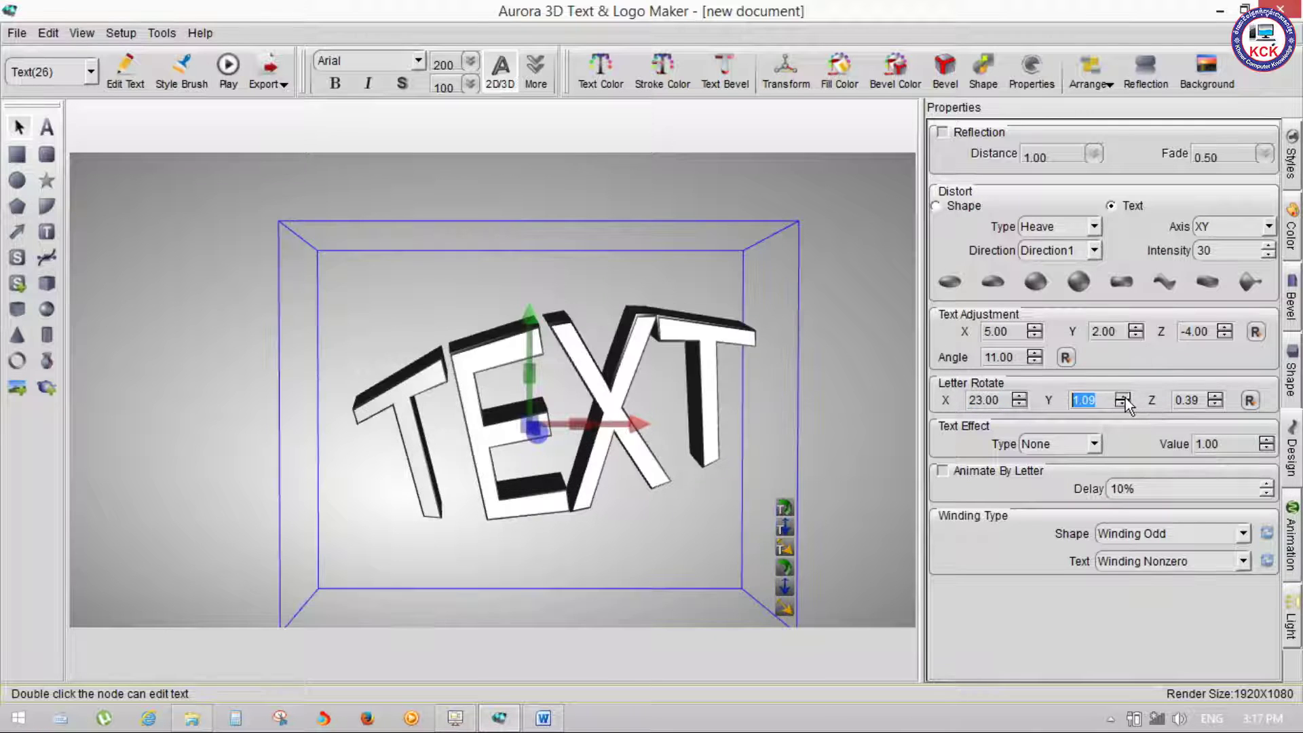
left_click(1124, 396)
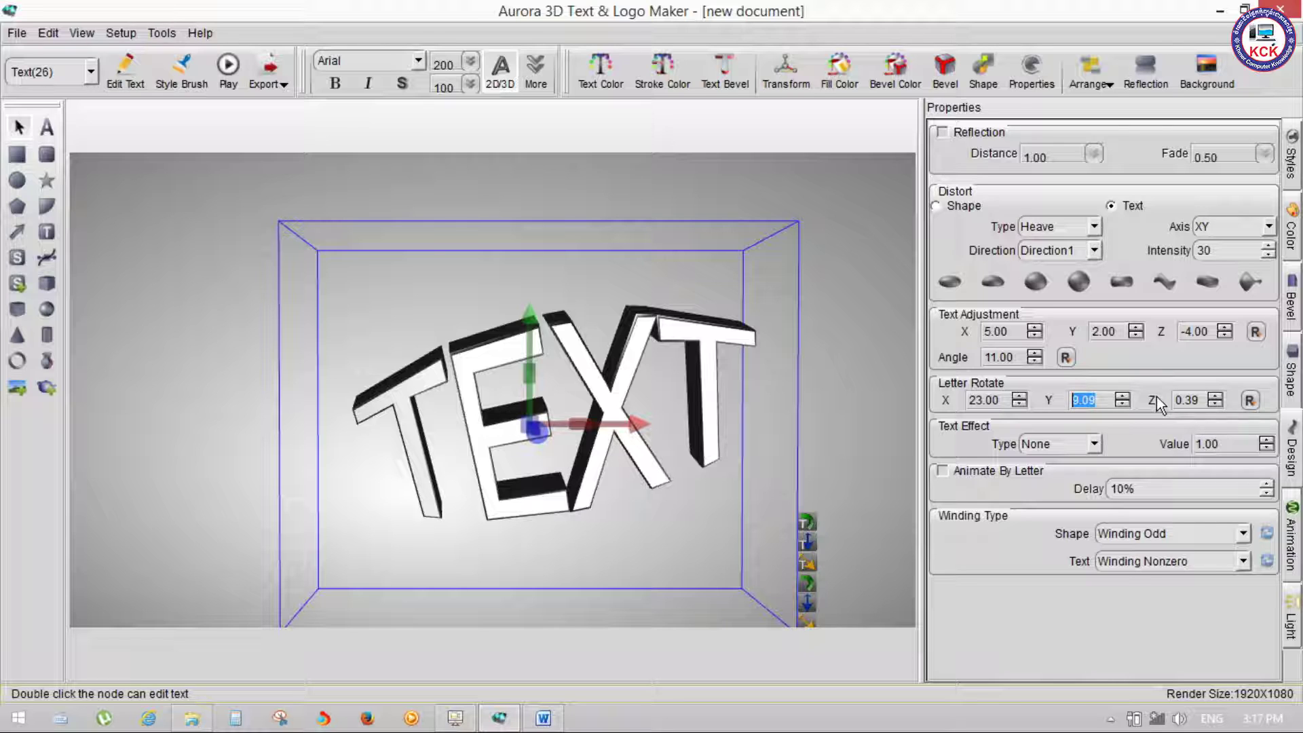
left_click(1214, 400)
left_click(1214, 397)
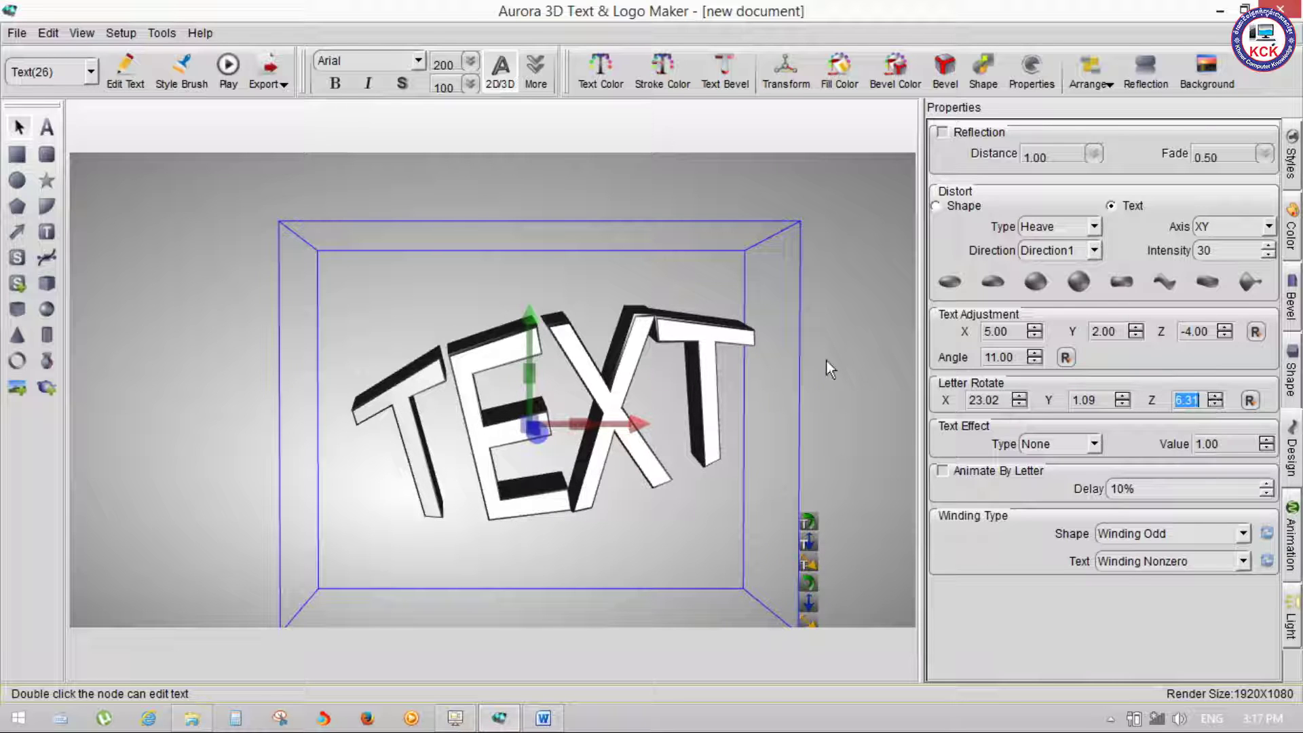
Step: Apply the Typewriter text effect, after trying Pulse, and play the preview
left_click(1094, 444)
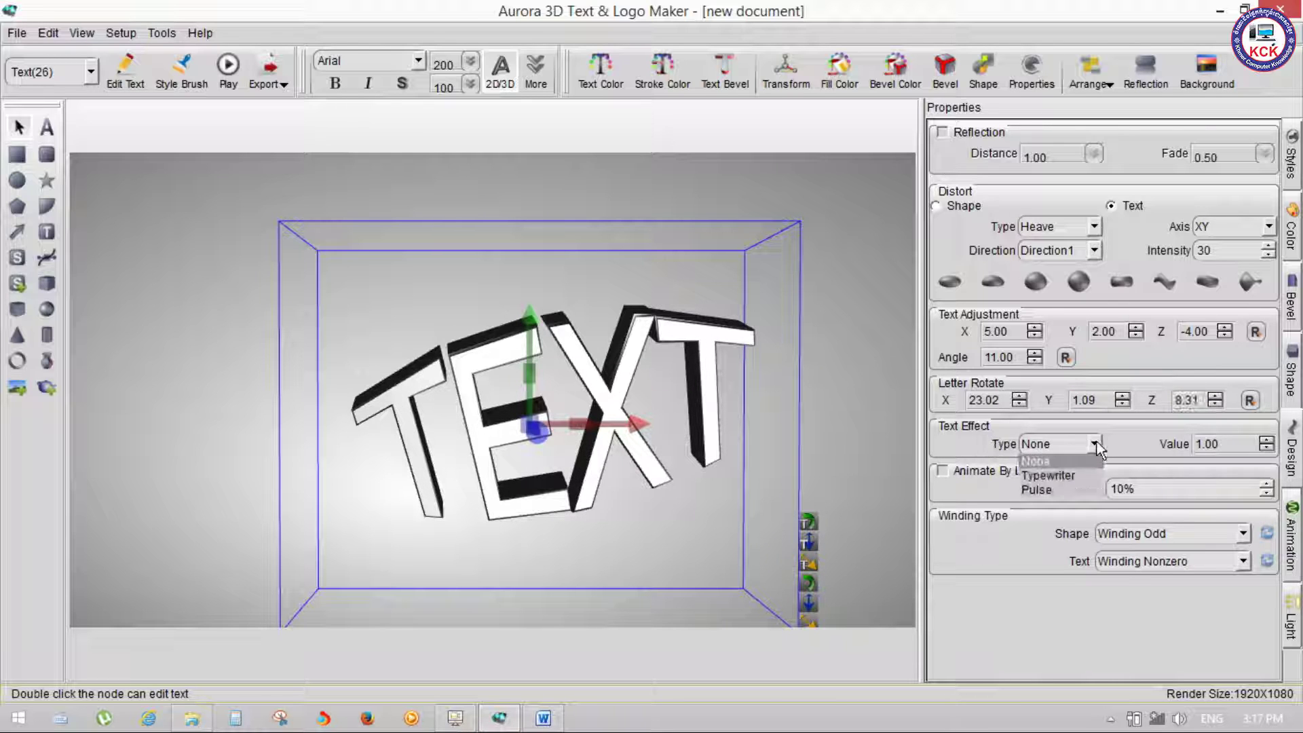
left_click(1065, 486)
left_click(1069, 446)
left_click(1063, 479)
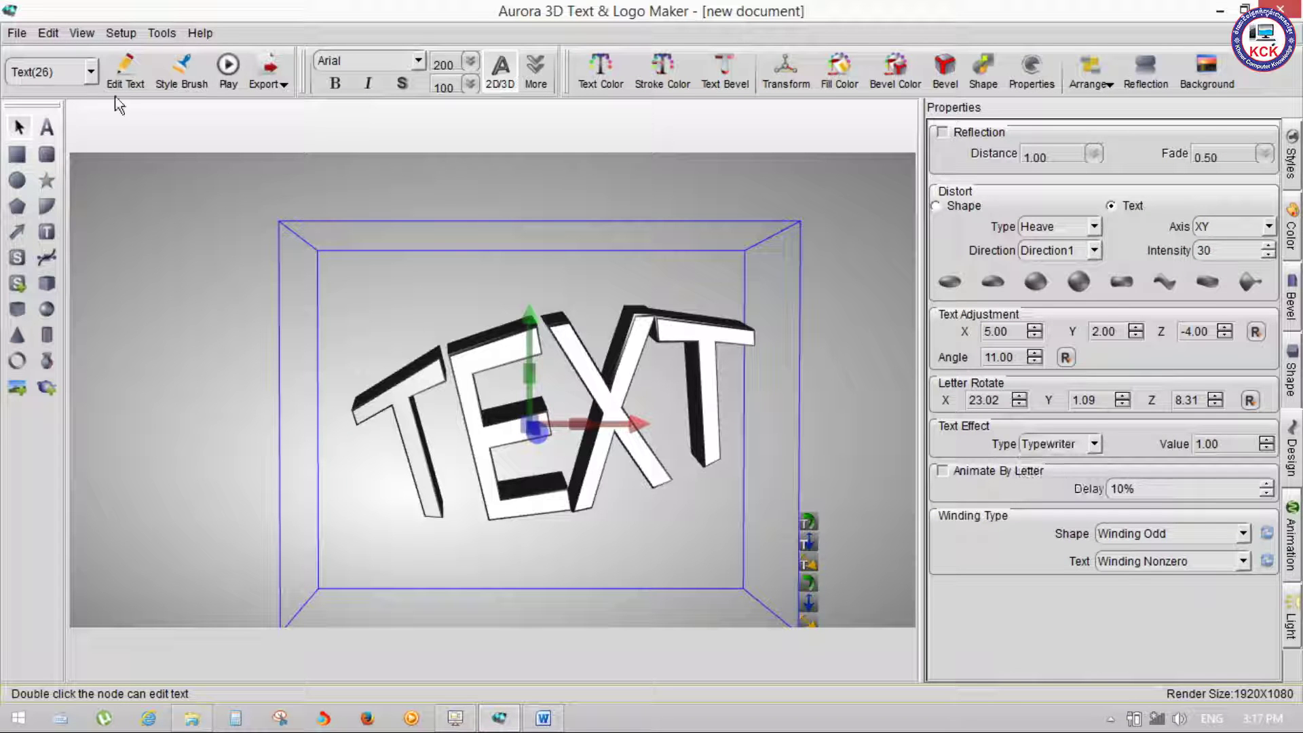
left_click(228, 75)
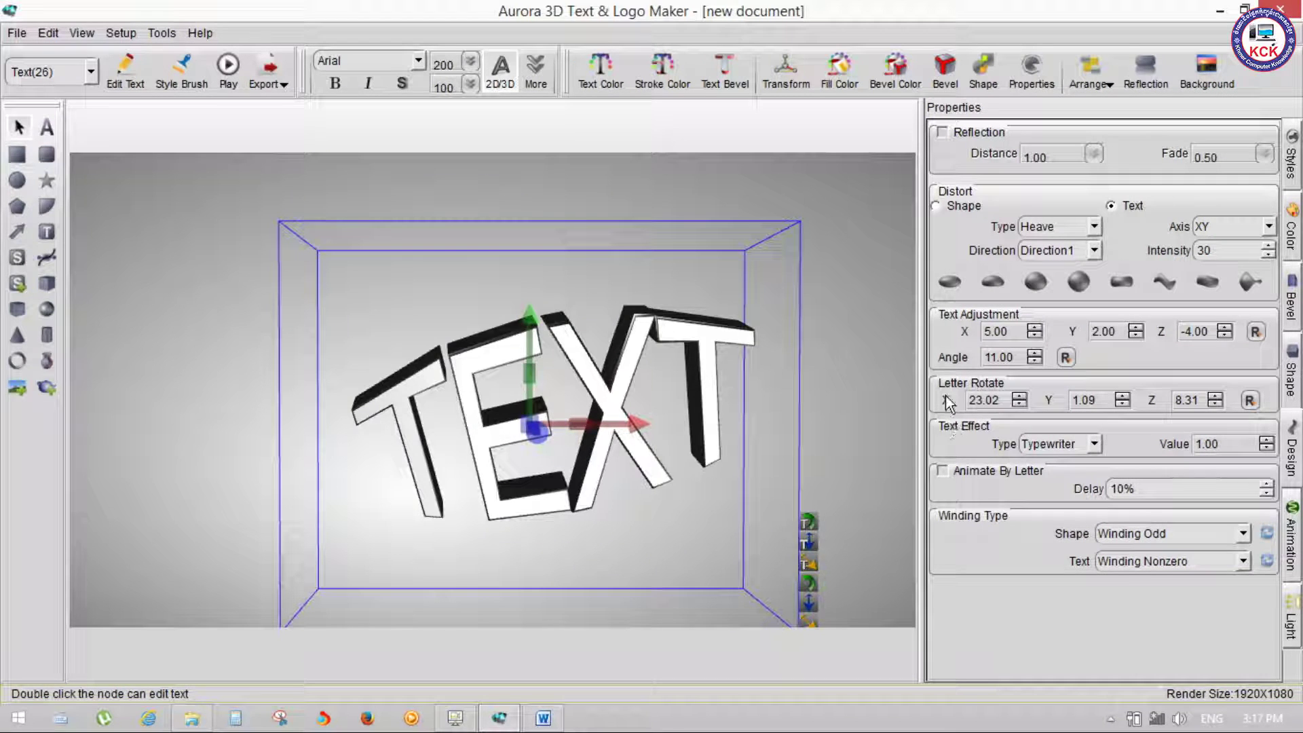
Step: Enable Reflection with Distance -46.07 and Fade 0.33, then play and stop the preview
left_click(946, 132)
left_click(1093, 153)
left_click_drag(1101, 213, 1094, 231)
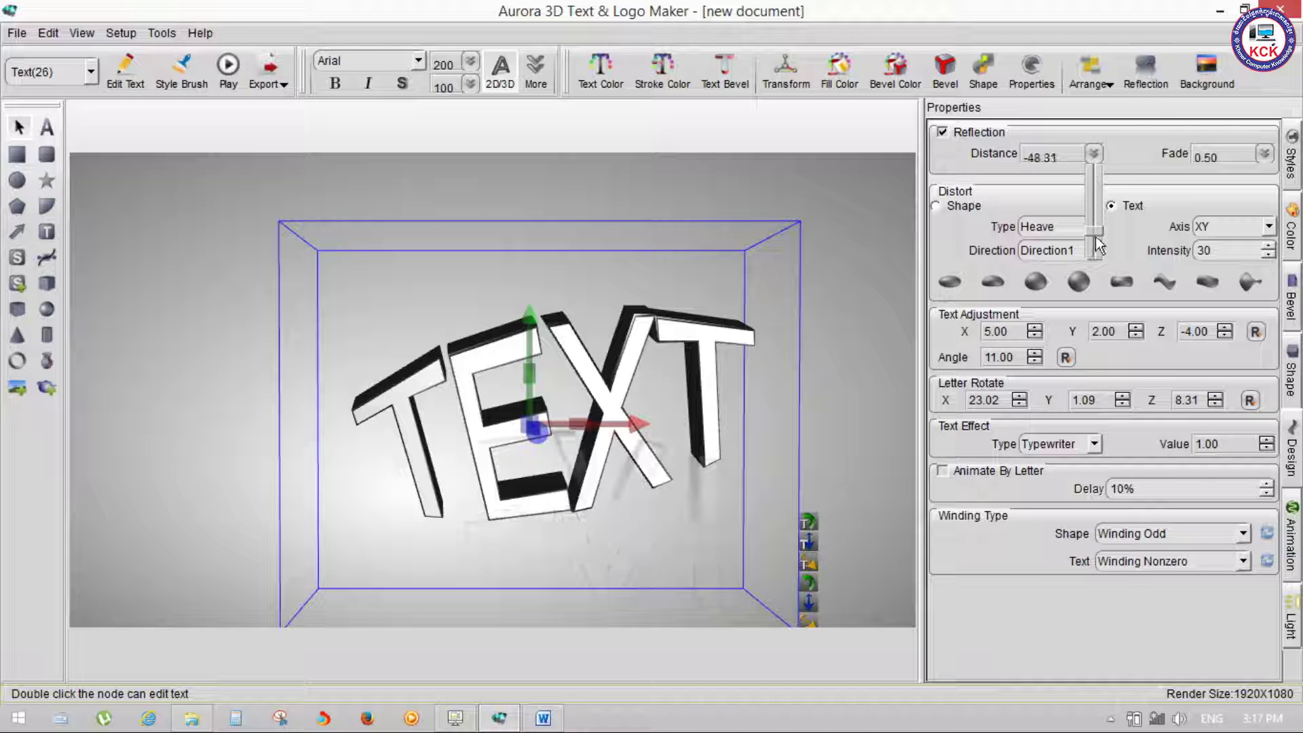
left_click(1257, 155)
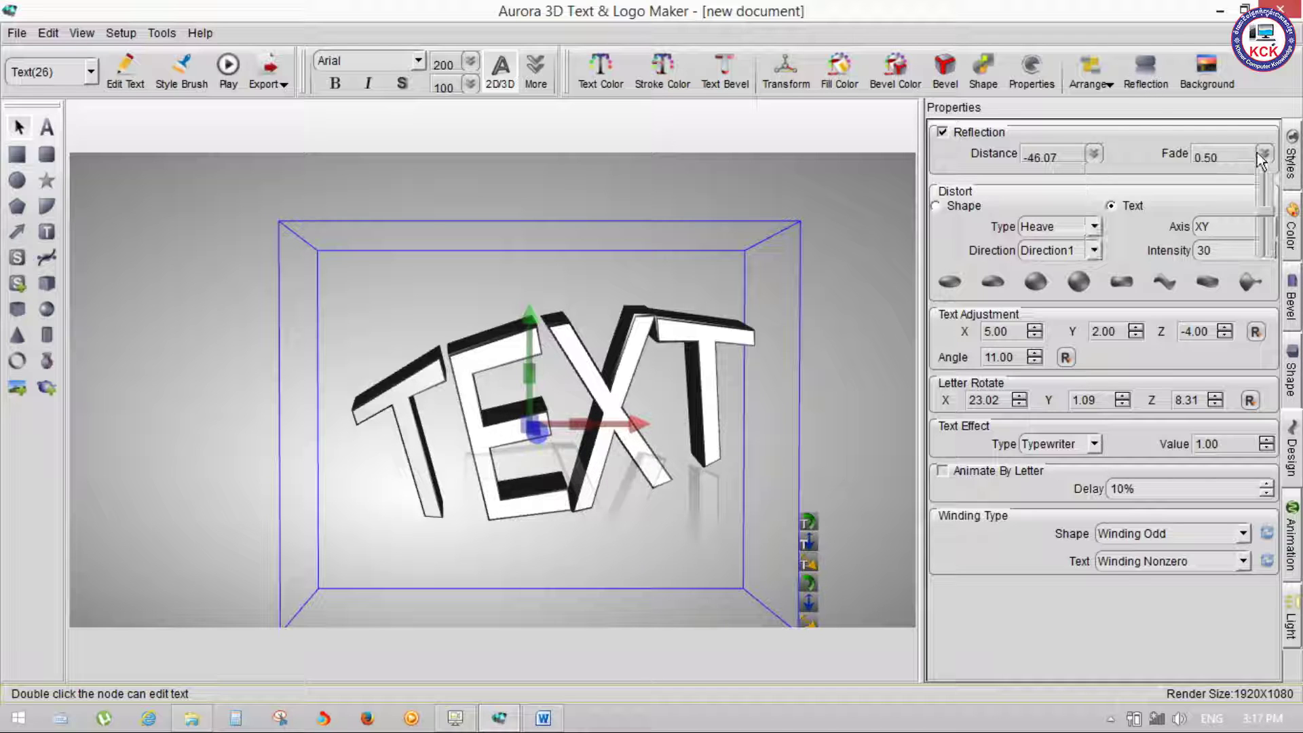
left_click_drag(1264, 218, 1270, 231)
left_click(228, 67)
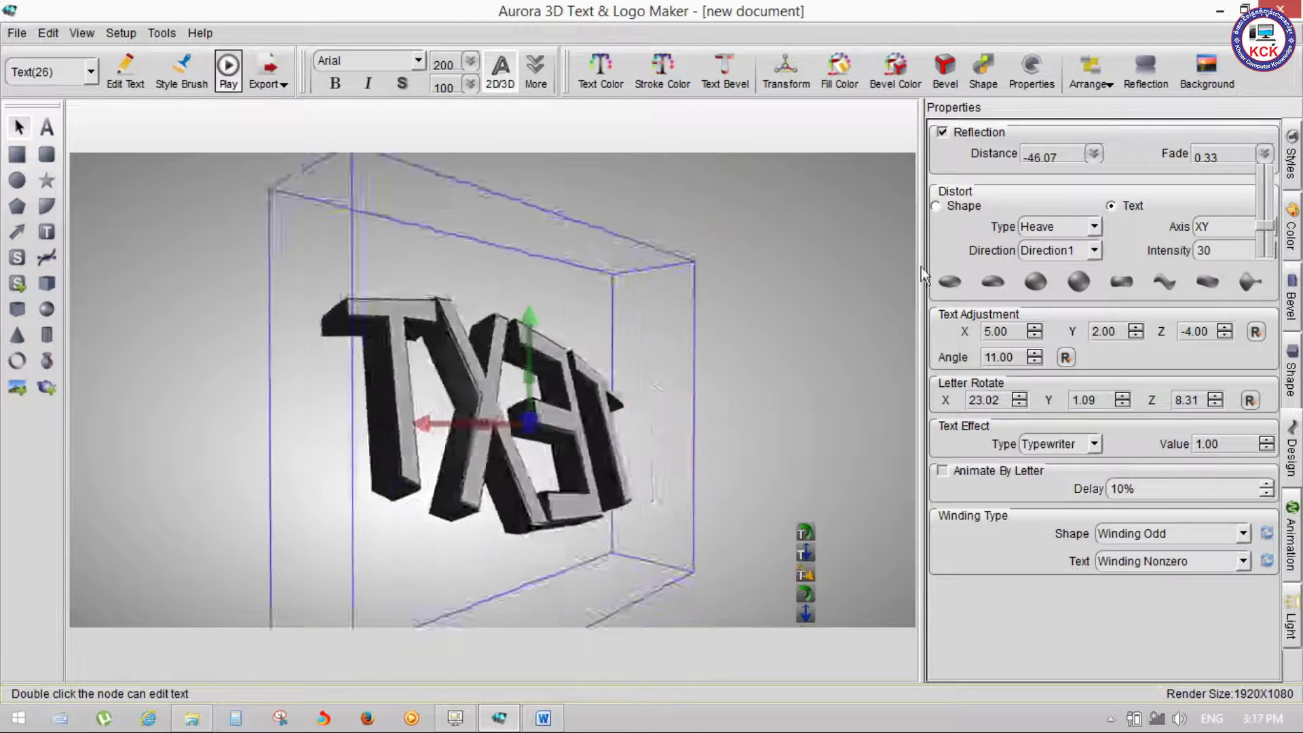
left_click(228, 68)
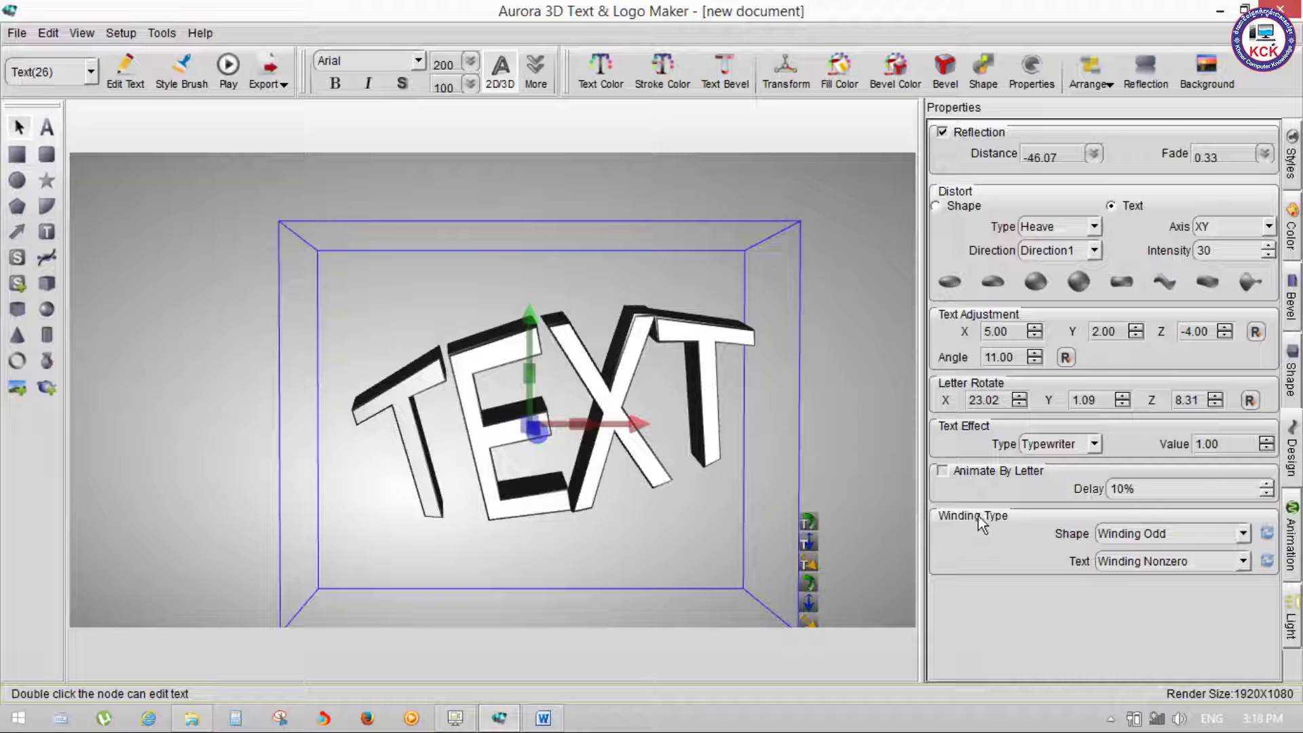
Step: Turn on Animate By Letter, adjust the letter delay, and preview the animation
left_click(954, 470)
left_click(1267, 494)
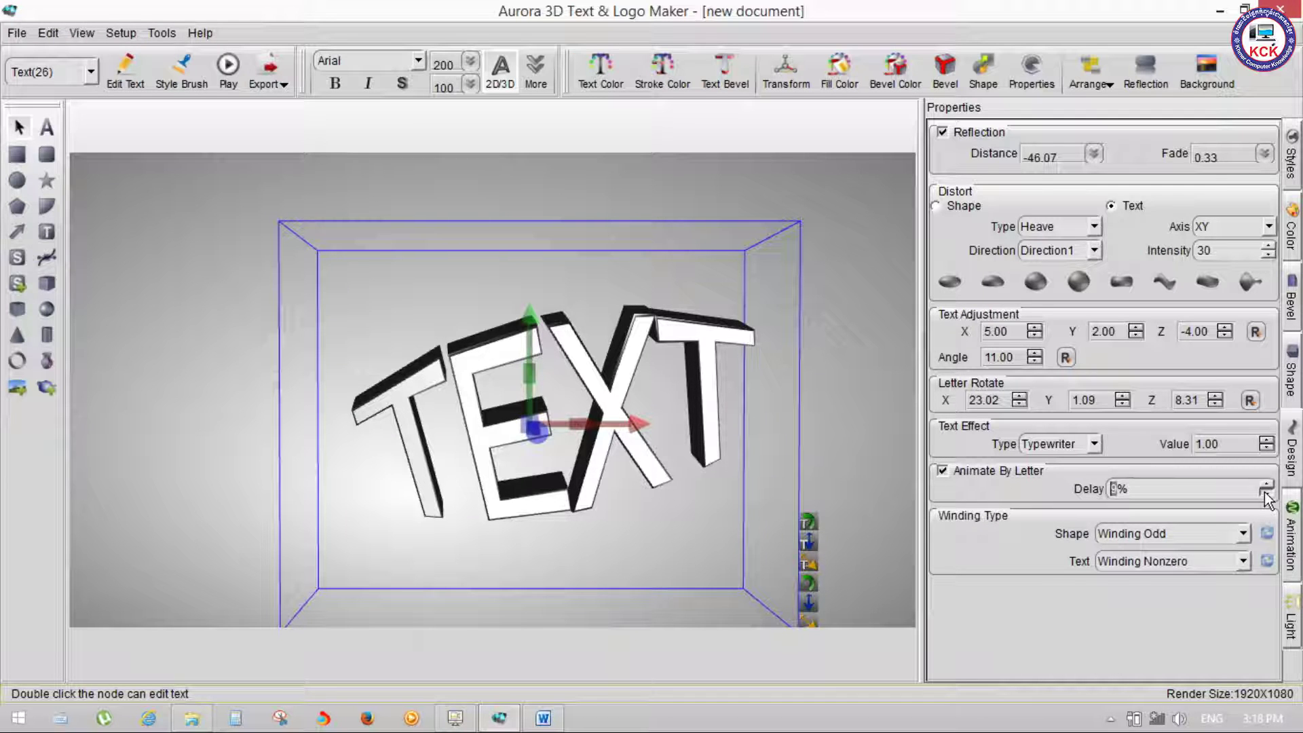
left_click(1267, 484)
left_click(237, 77)
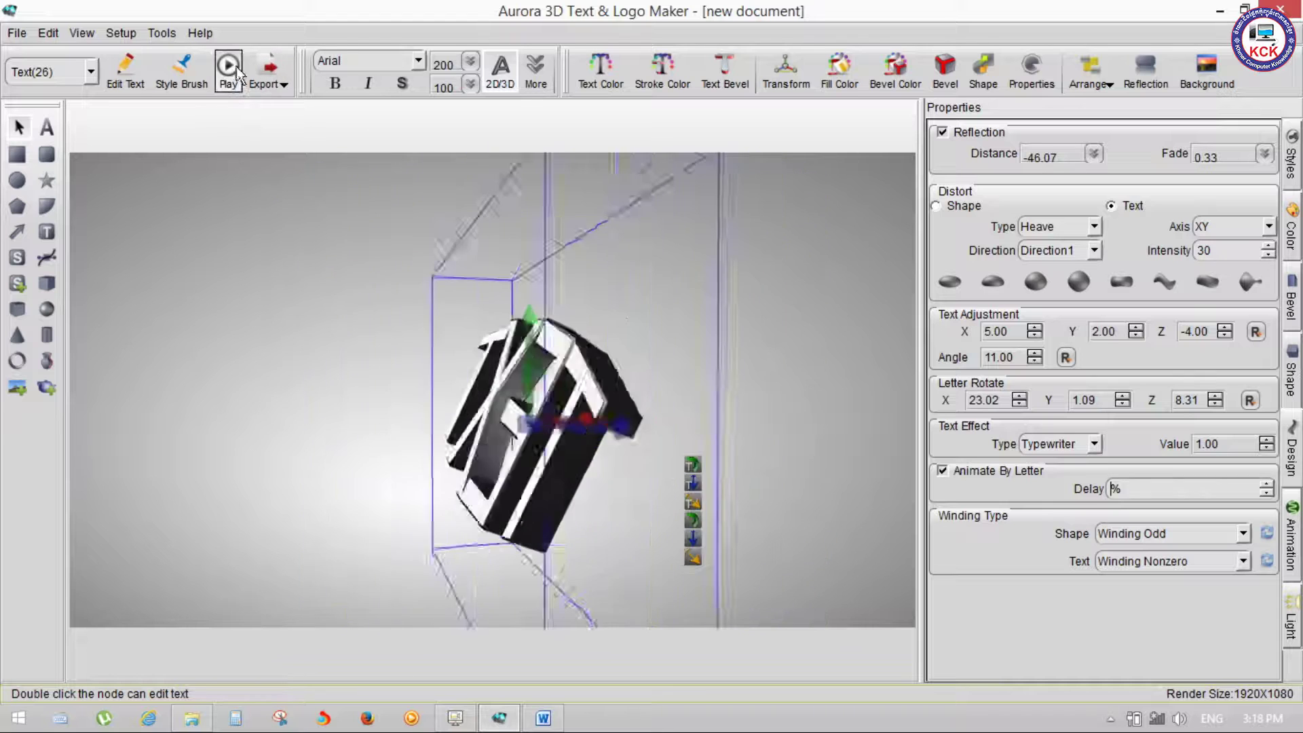
Step: Set shape winding to Winding Negative and text winding to Winding Positive, then preview
left_click(1242, 533)
left_click(1215, 562)
left_click(1242, 533)
left_click(1215, 562)
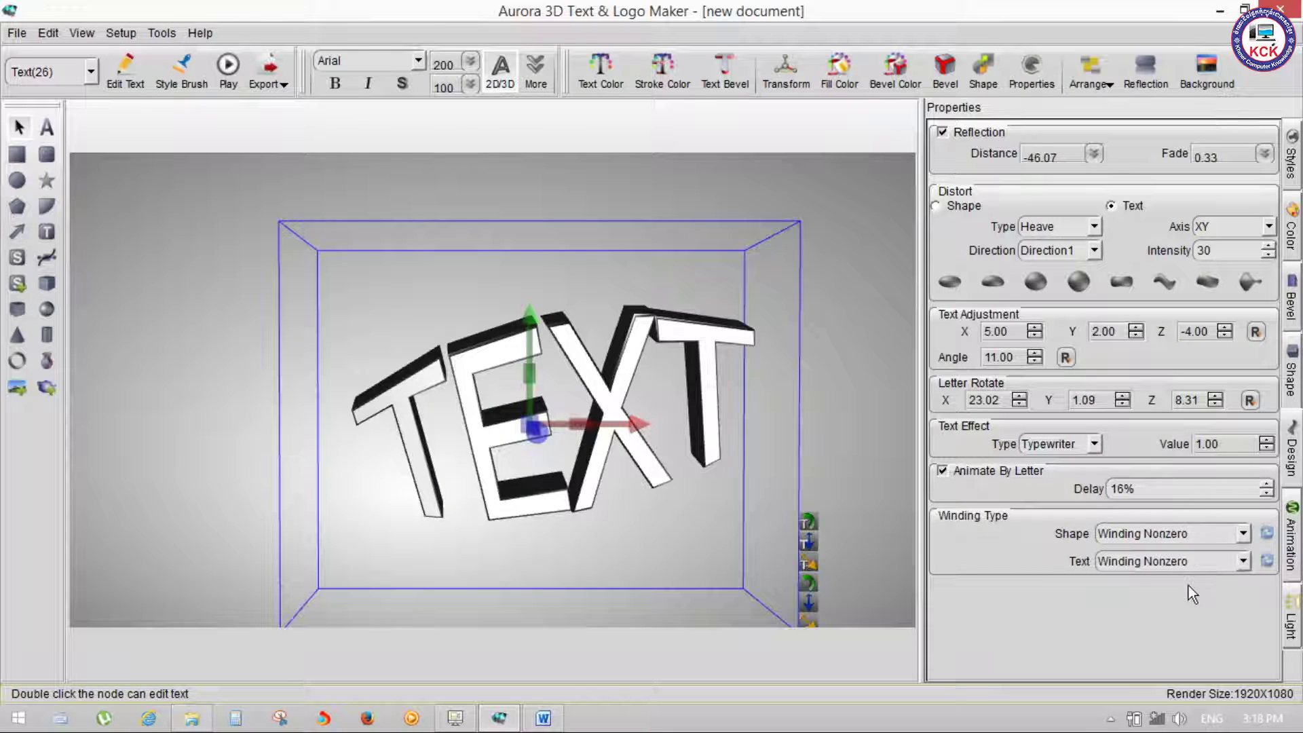
left_click(1177, 558)
left_click(1147, 597)
left_click(1232, 535)
left_click(1162, 594)
left_click(235, 78)
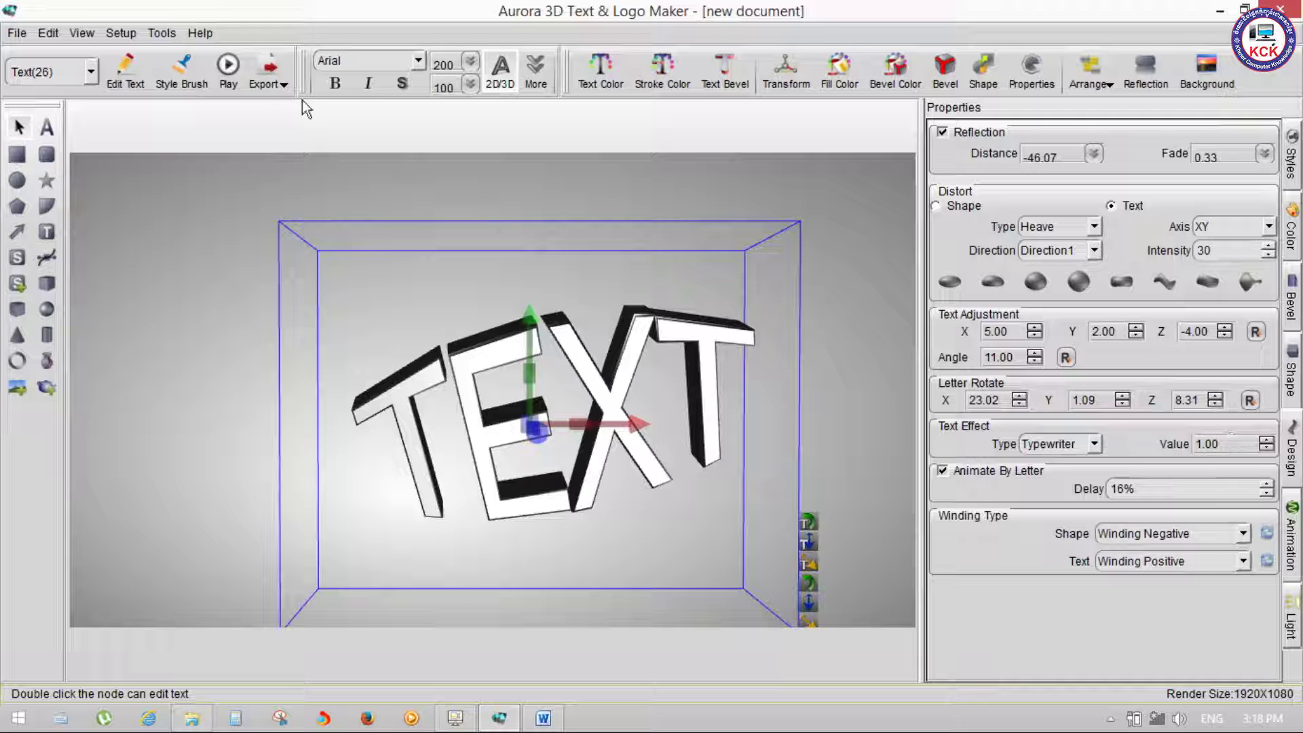
left_click(455, 718)
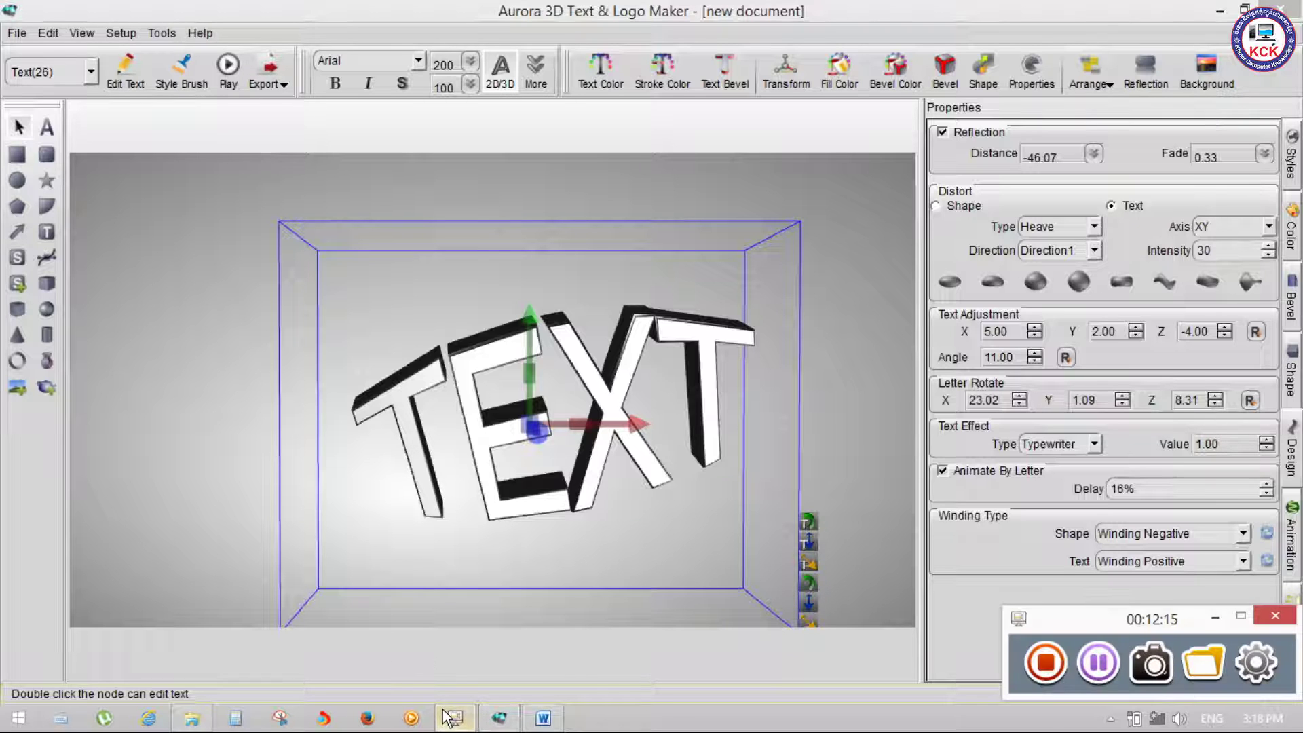
Step: Delete the existing 3D TEXT object, plus a newly placed test text object
left_click(455, 718)
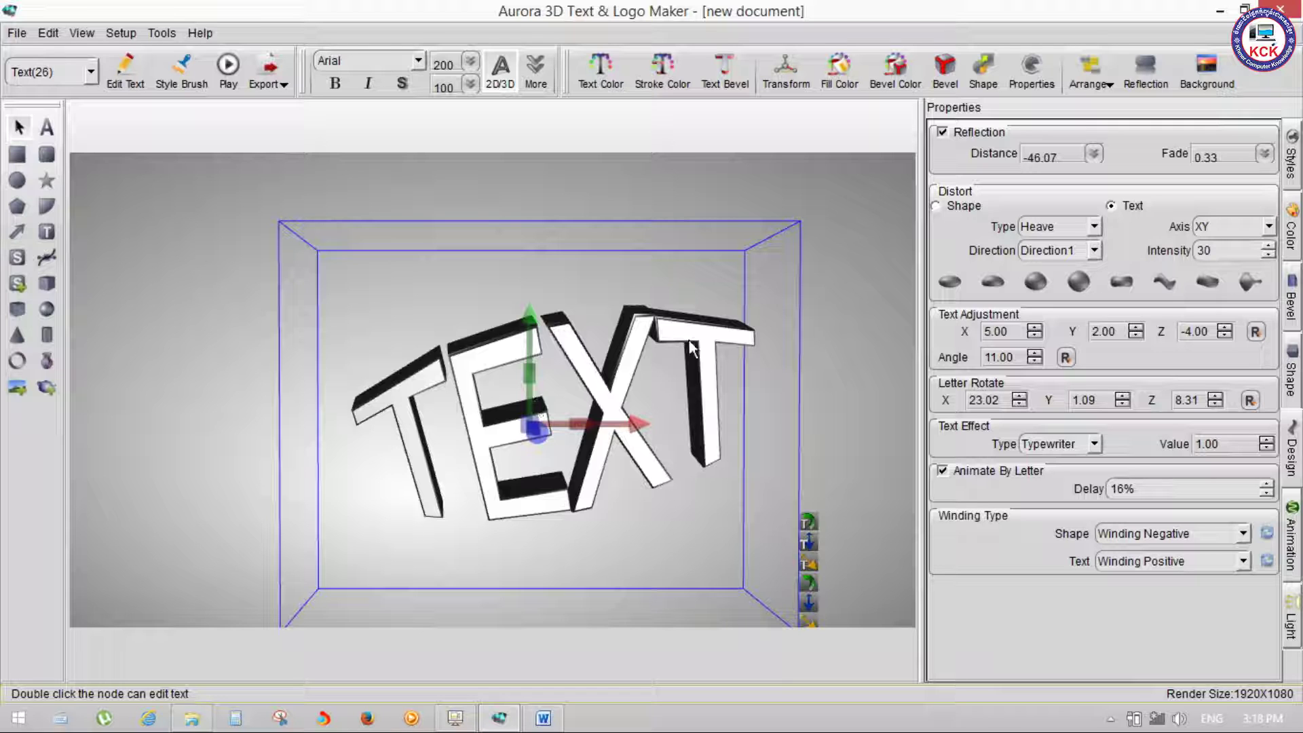
key("Delete")
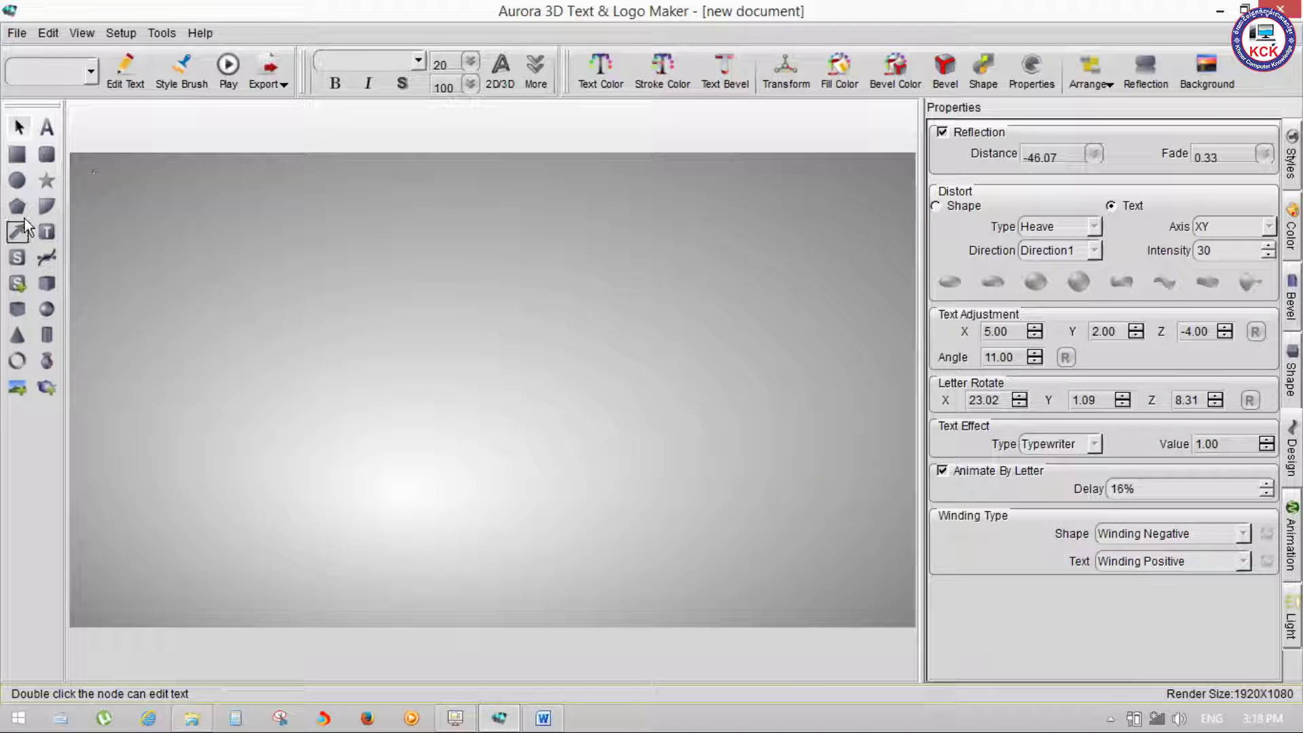
left_click(46, 127)
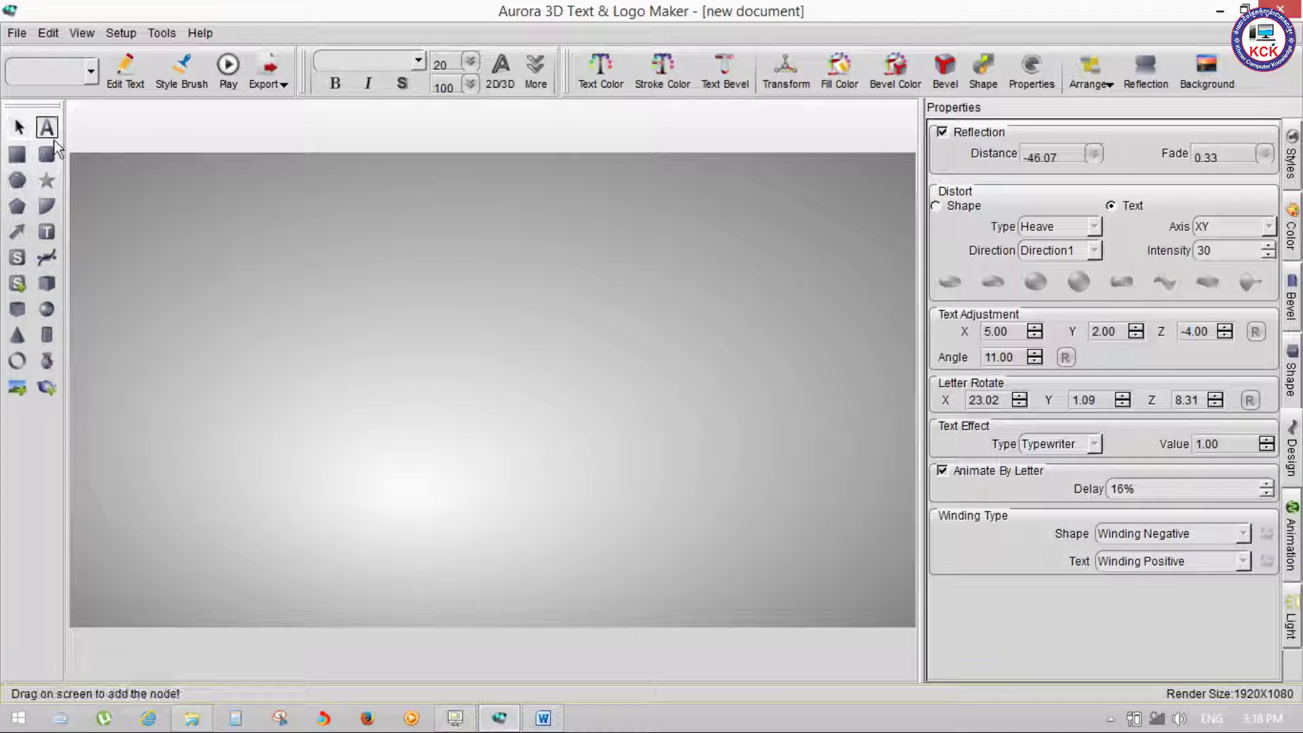
left_click_drag(116, 233, 870, 457)
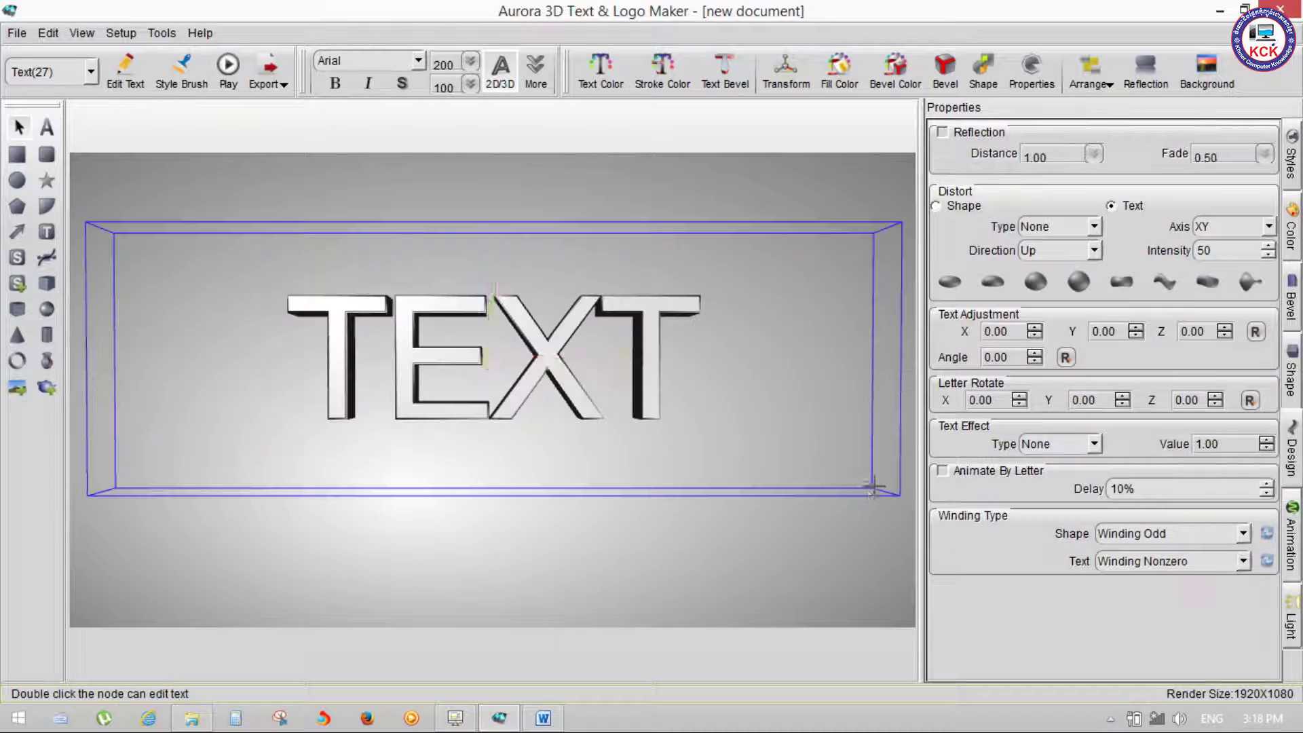
key("Delete")
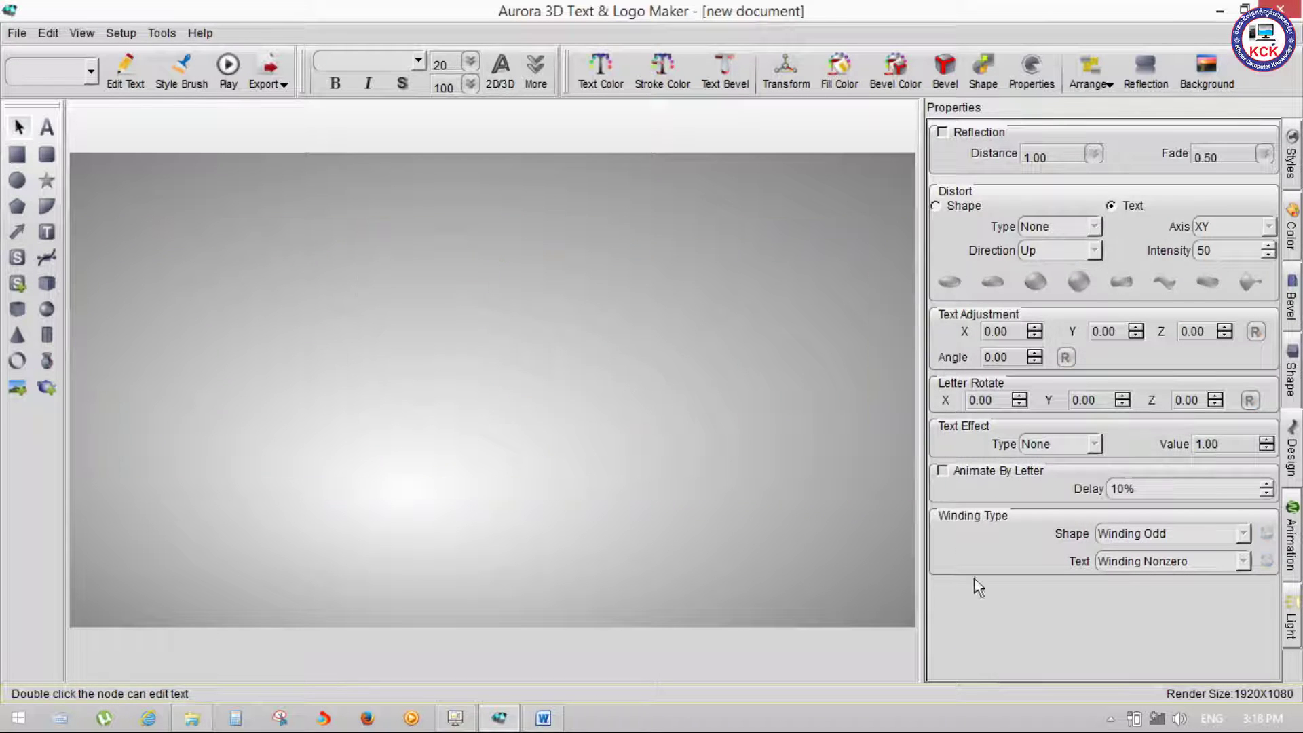
Step: Apply the Green text template from the gallery and preview its Rotate animation
left_click(1295, 173)
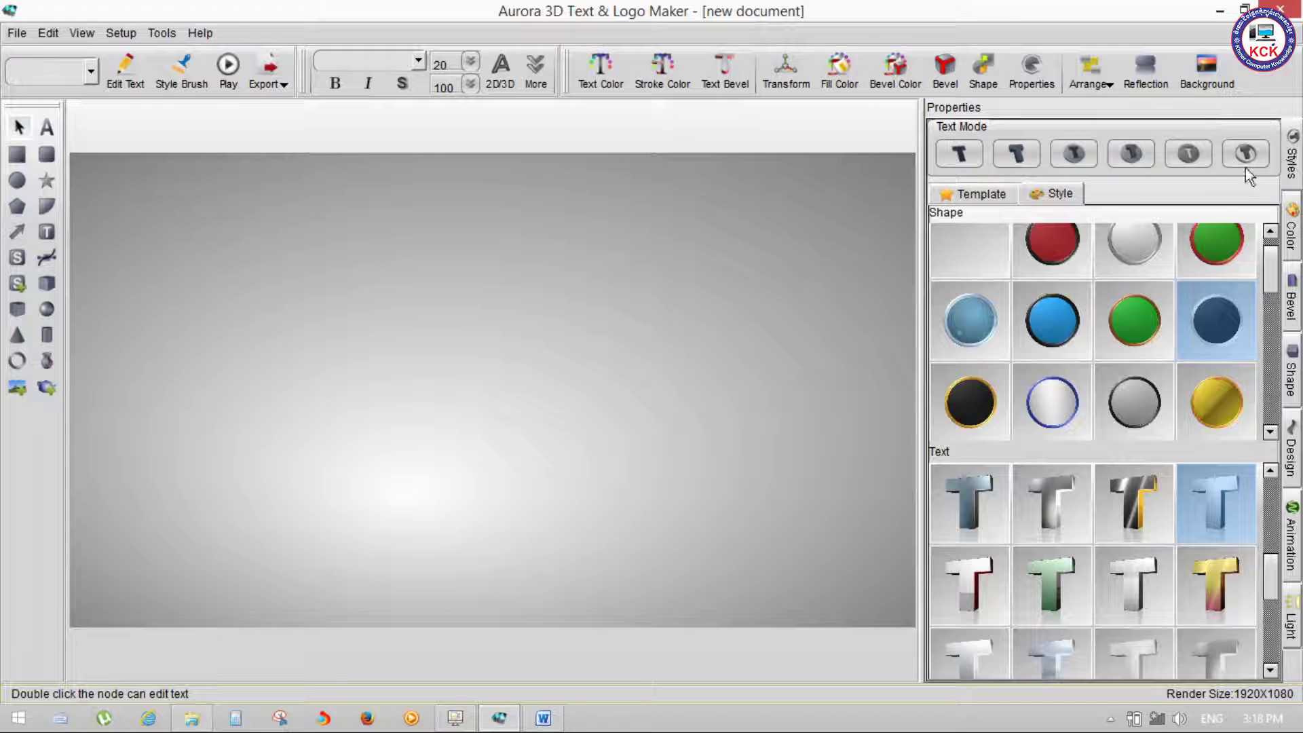
left_click(980, 194)
left_click(978, 219)
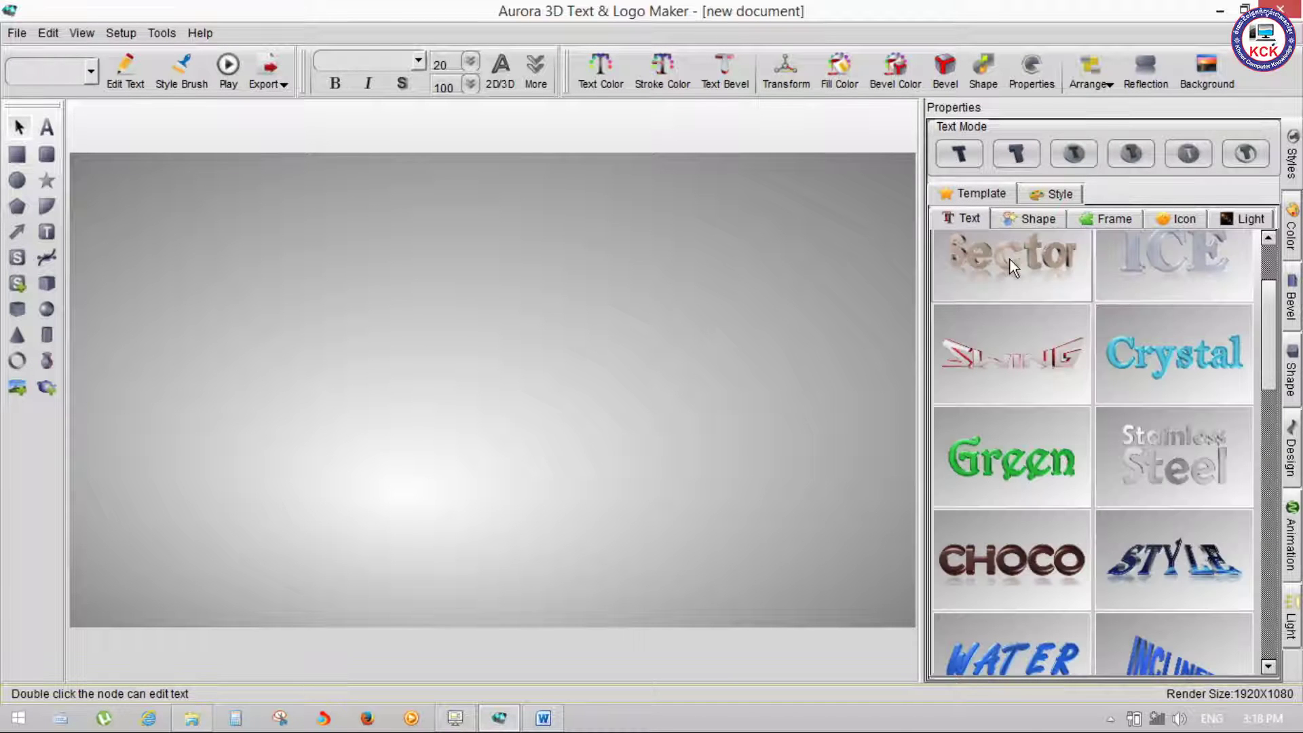
left_click(1031, 464)
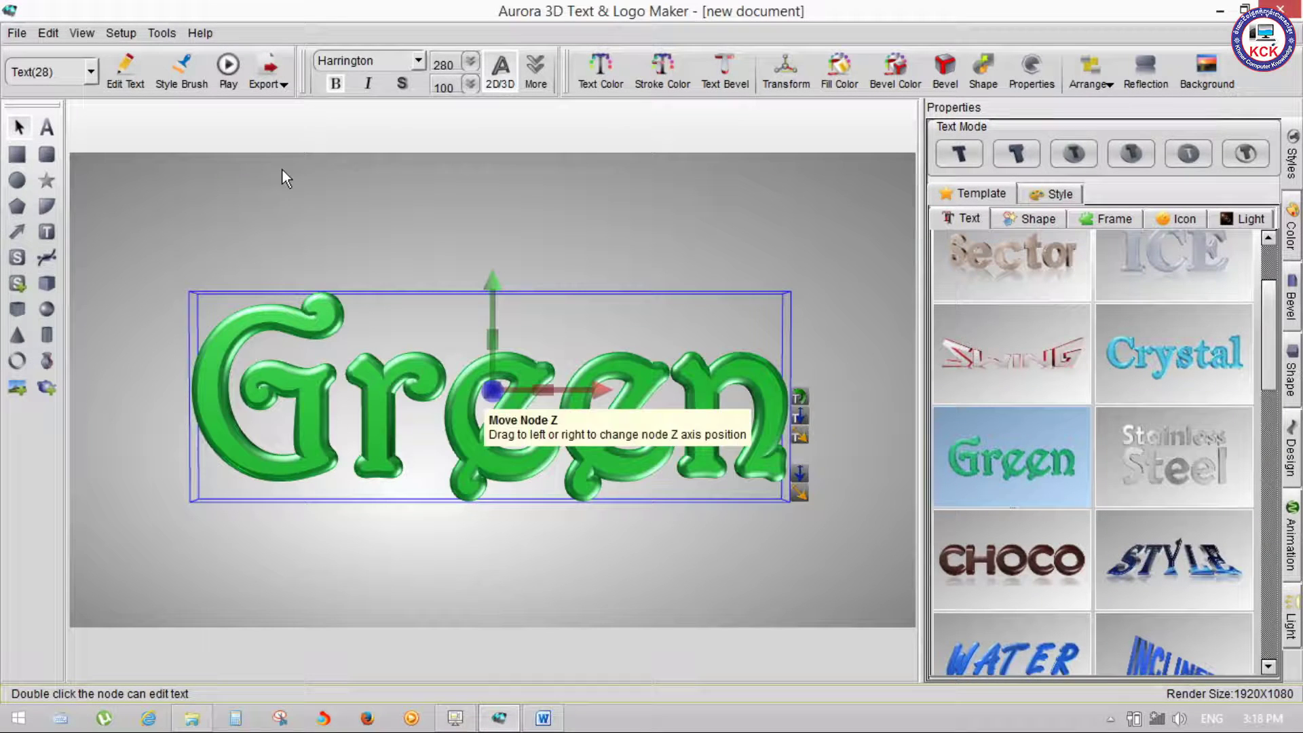
left_click(231, 76)
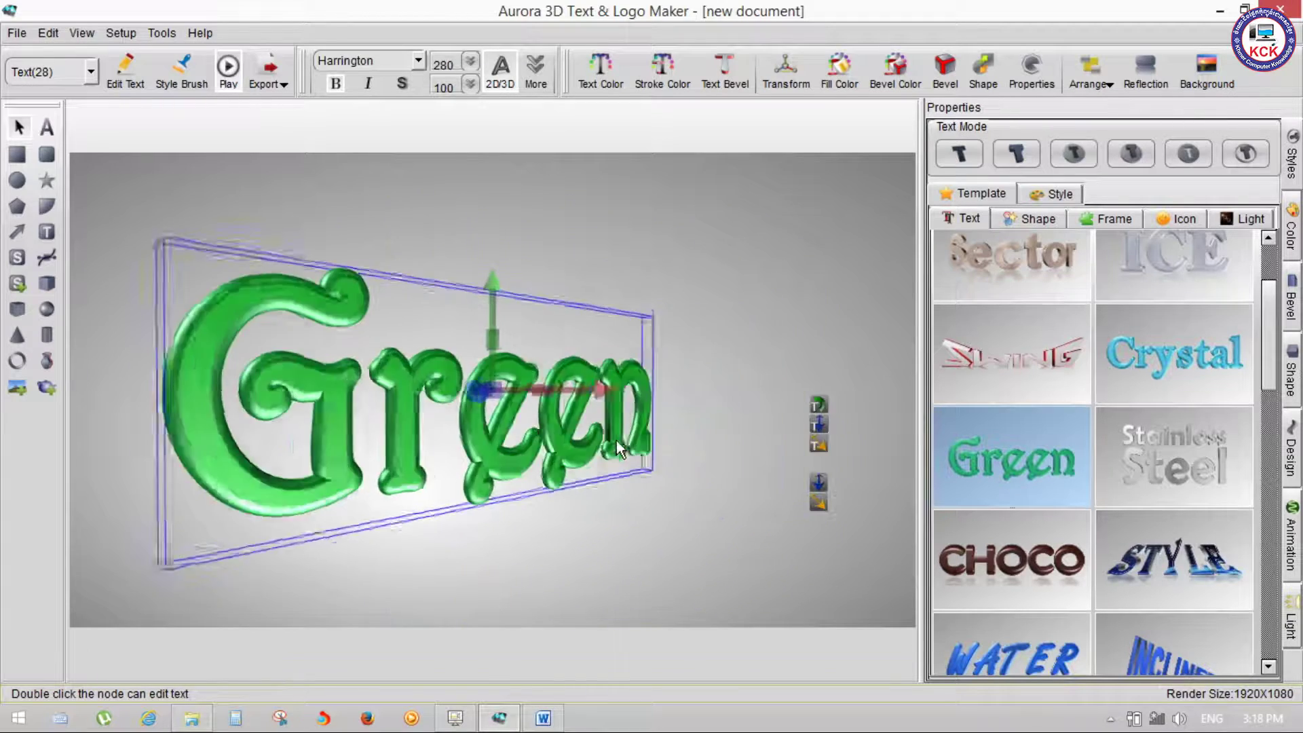
left_click(239, 88)
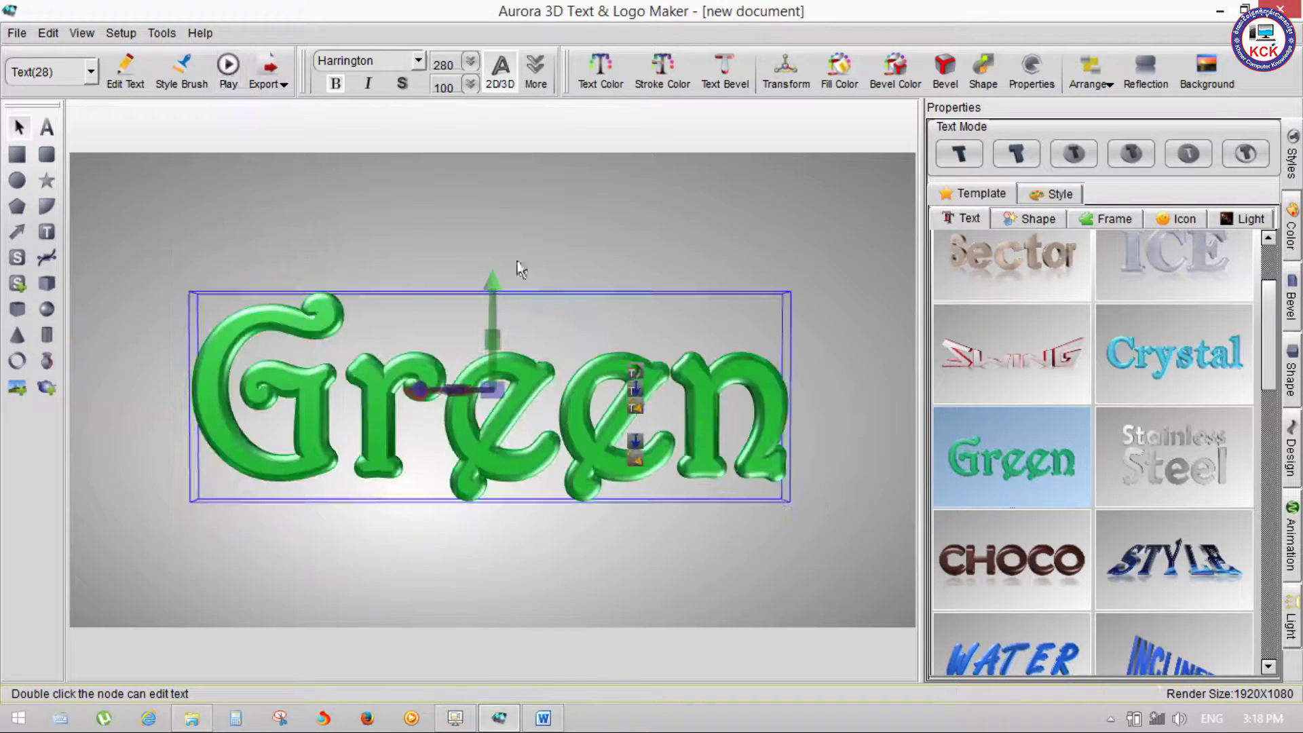
left_click(1292, 536)
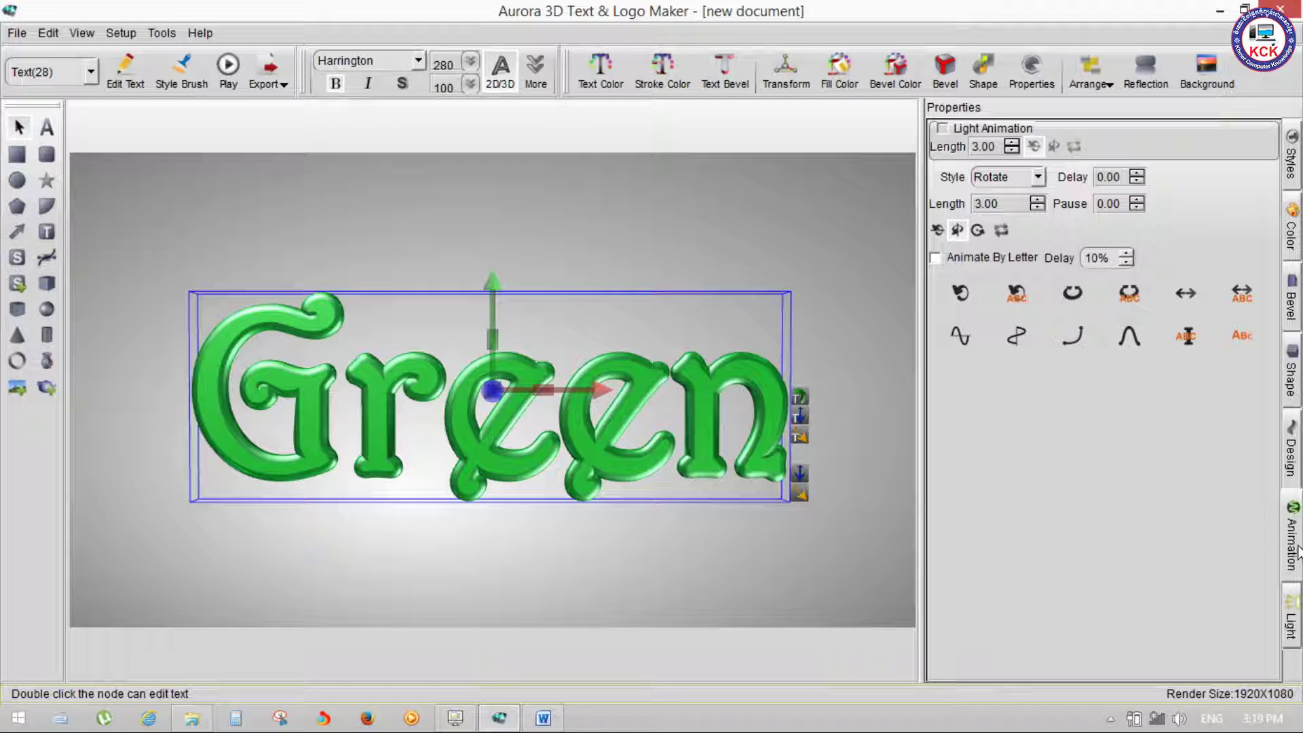
Step: Enable Light Animation with a 10.00-second length and a 1.00-second start delay
left_click(943, 129)
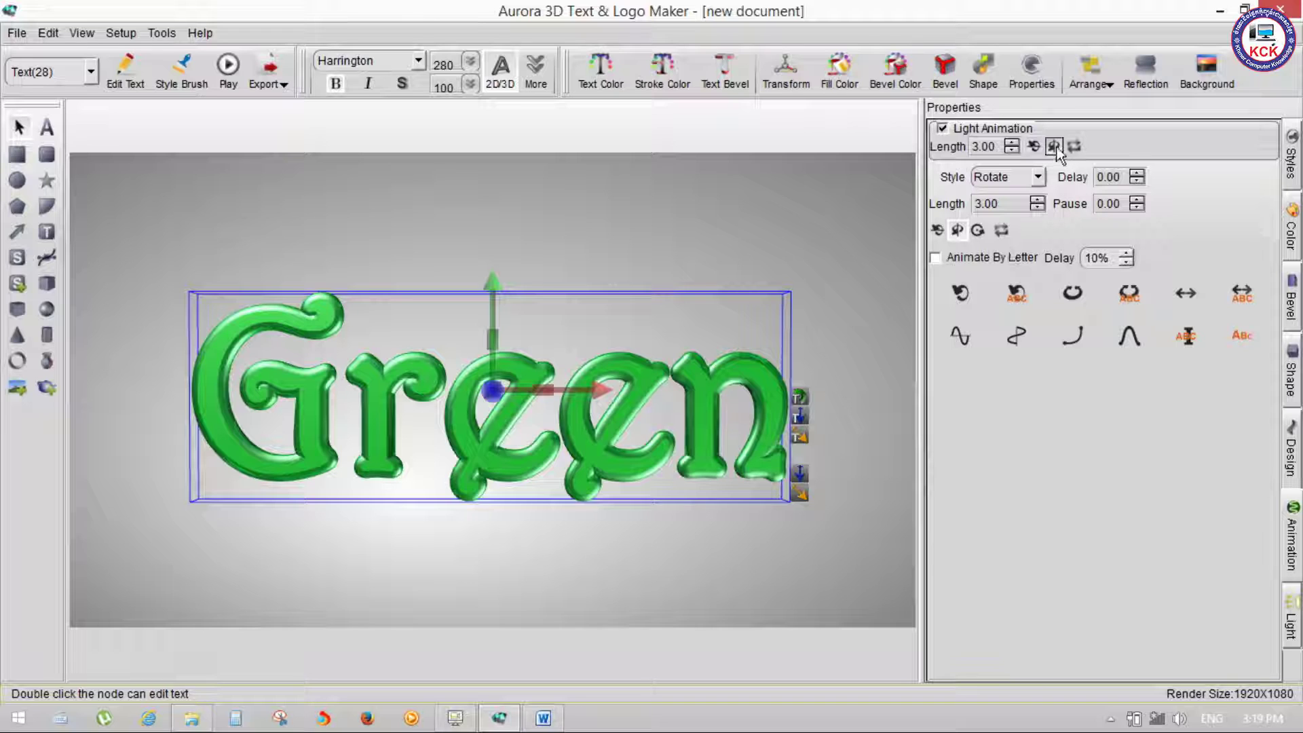
left_click(1011, 144)
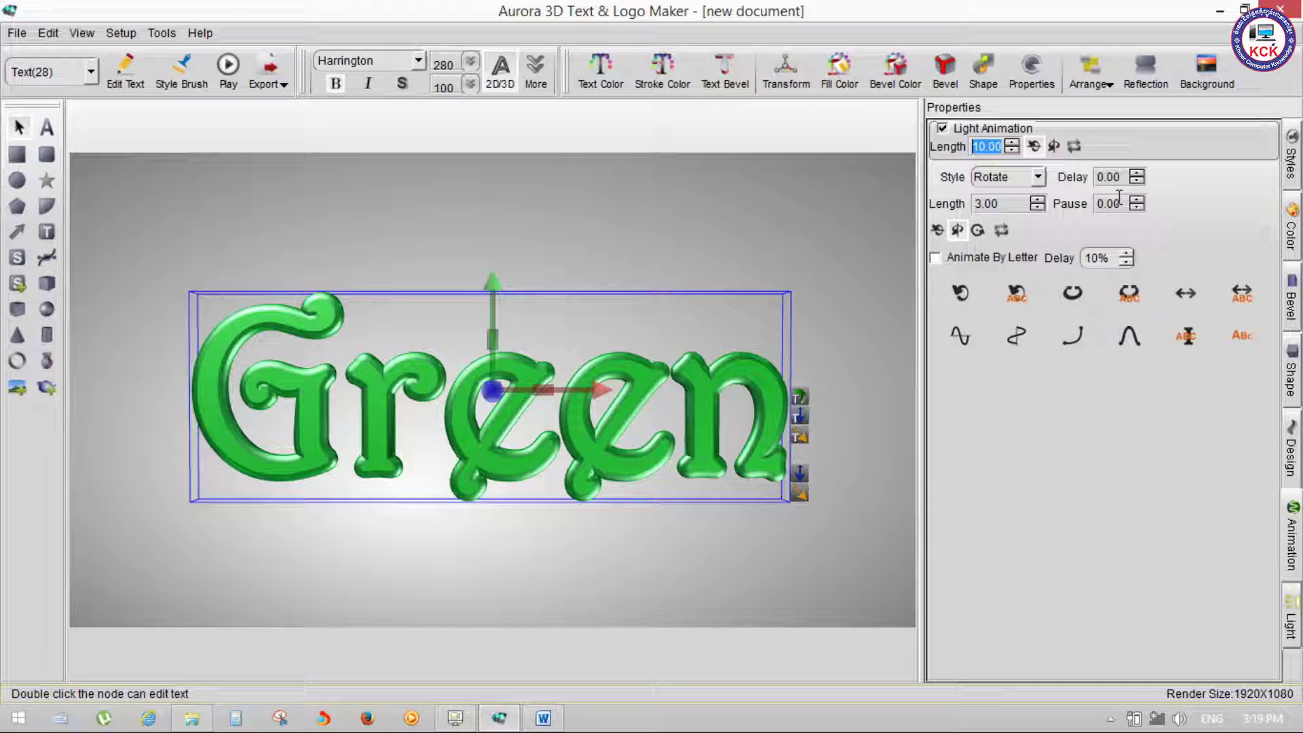
left_click(1136, 173)
left_click(988, 204)
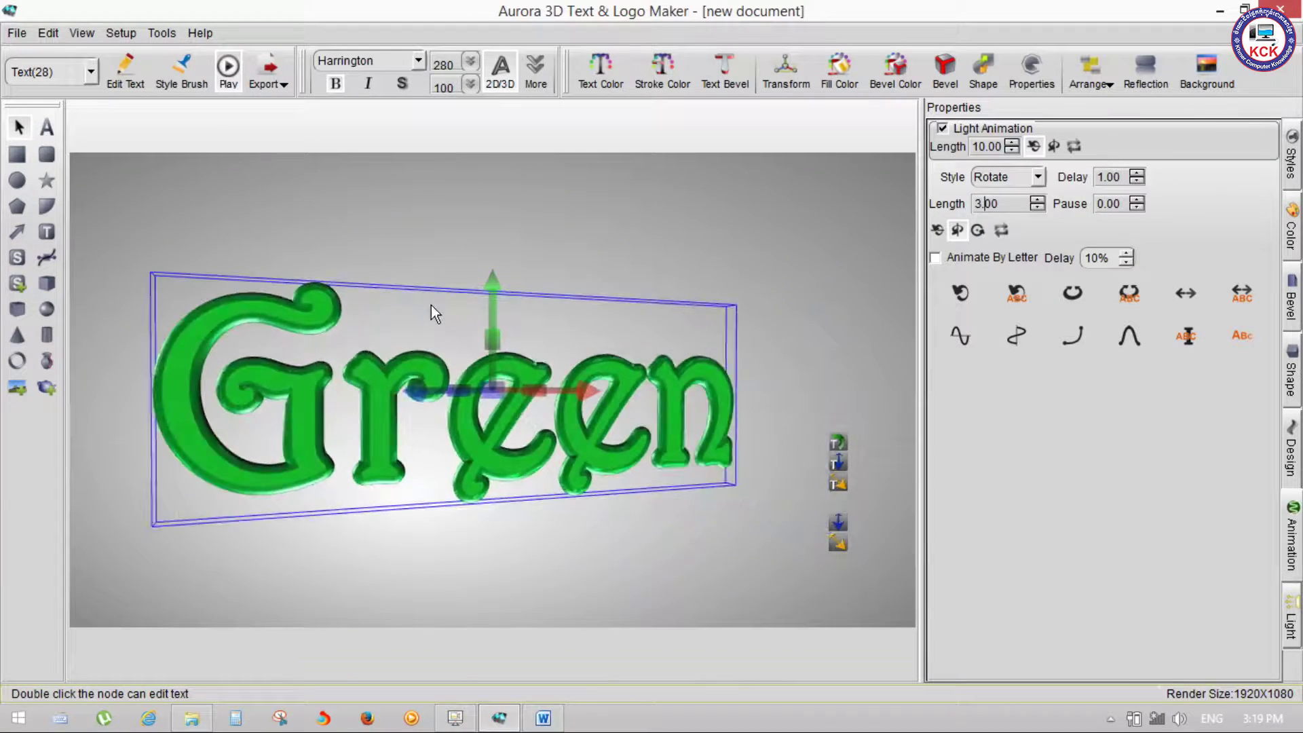
left_click(228, 68)
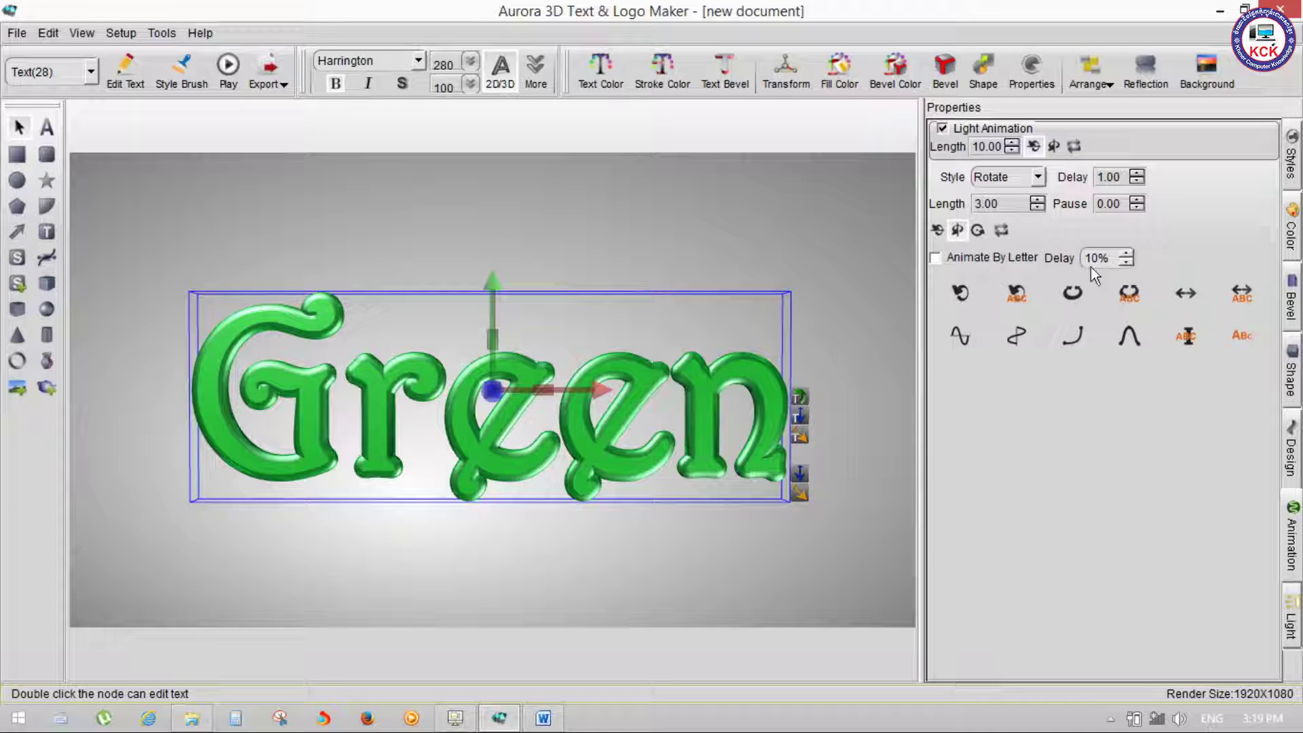
Step: Raise the per-letter delay to 20% and replay the rotate preview several times
left_click(1128, 253)
left_click(1126, 253)
left_click(231, 68)
left_click(228, 67)
left_click(229, 66)
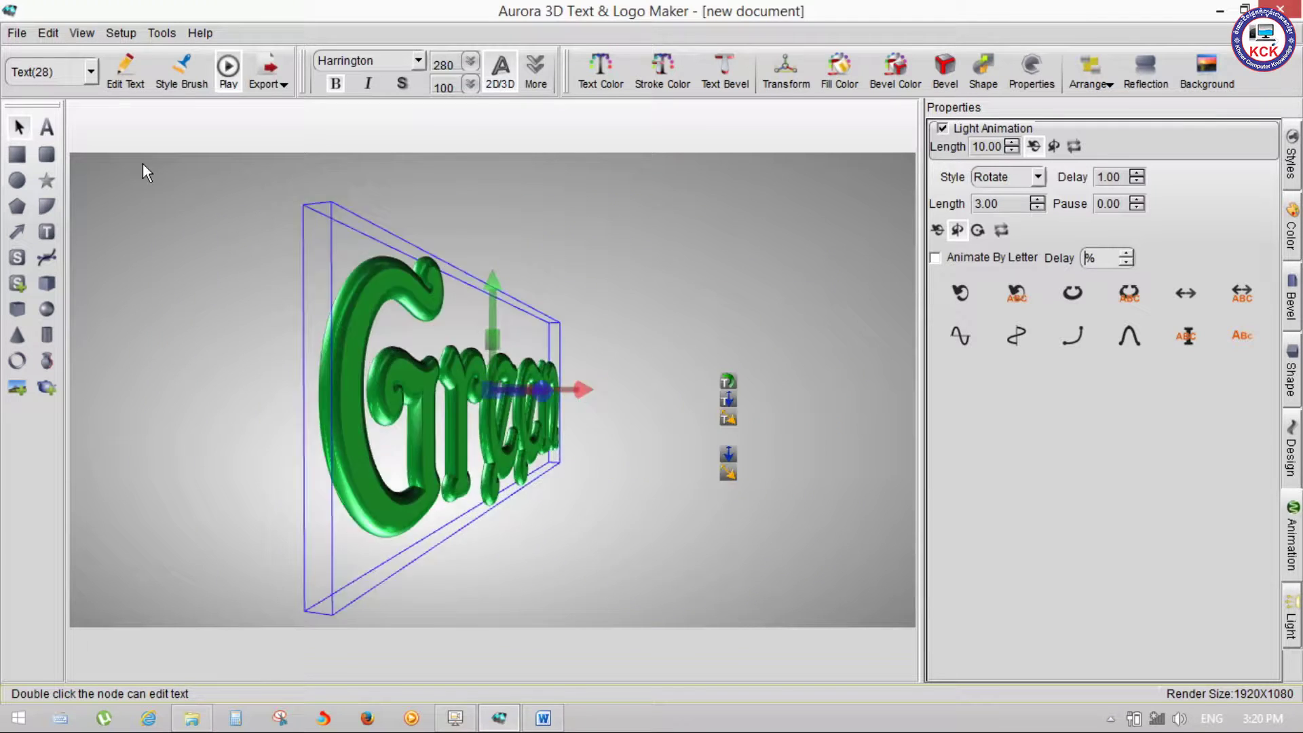
left_click(229, 67)
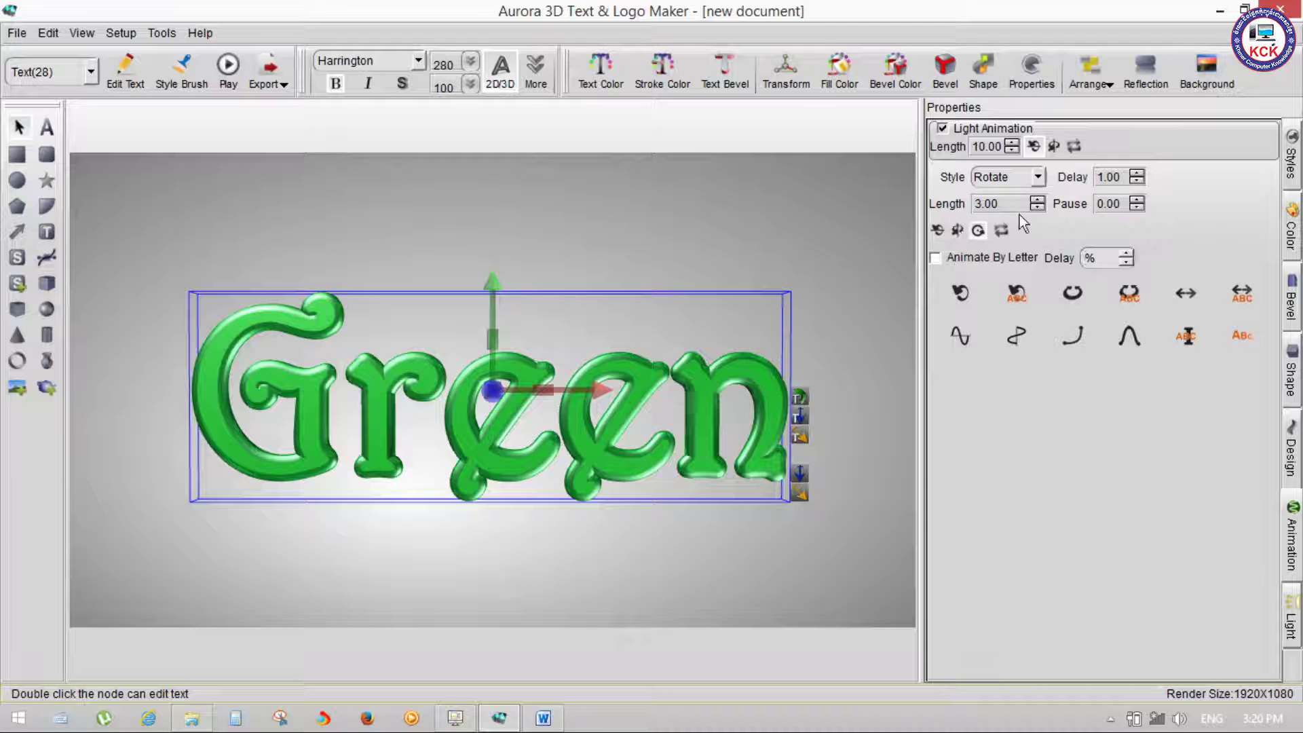
Step: Change the animation style to Swing and preview it
left_click(1039, 178)
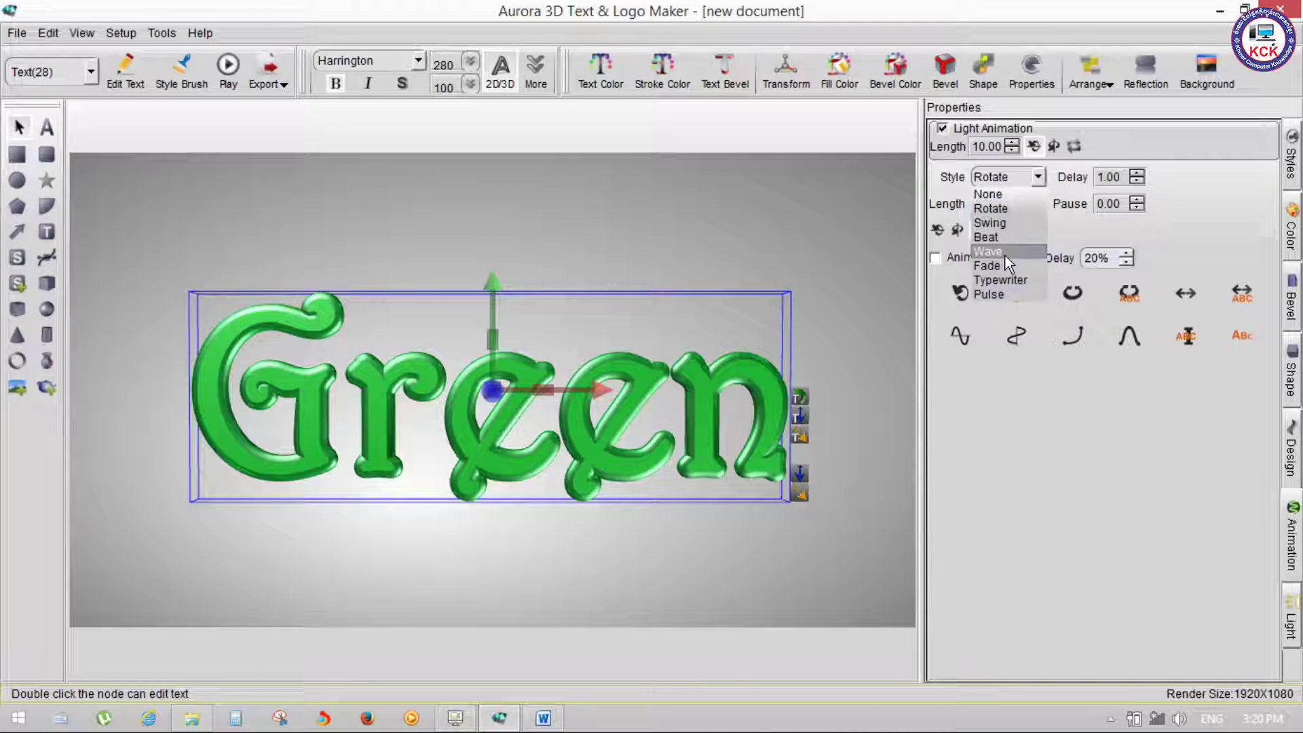
left_click(1002, 223)
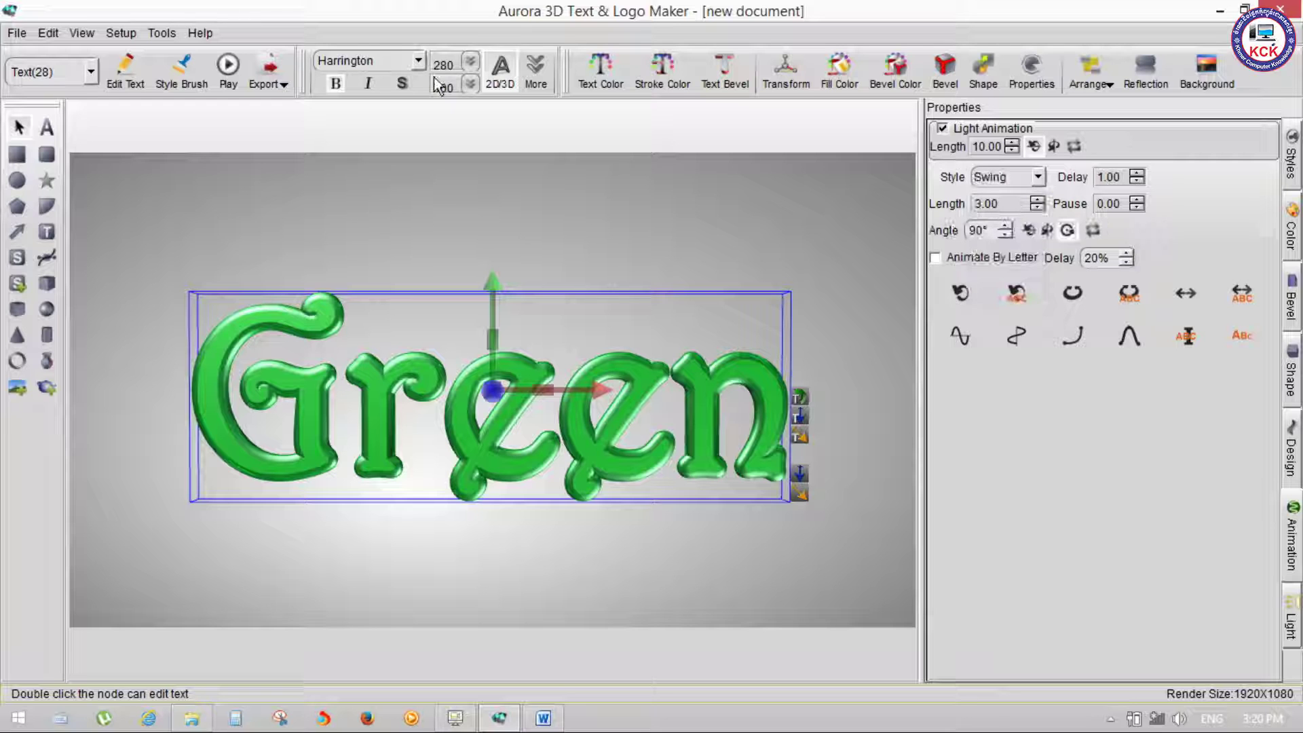
left_click(241, 54)
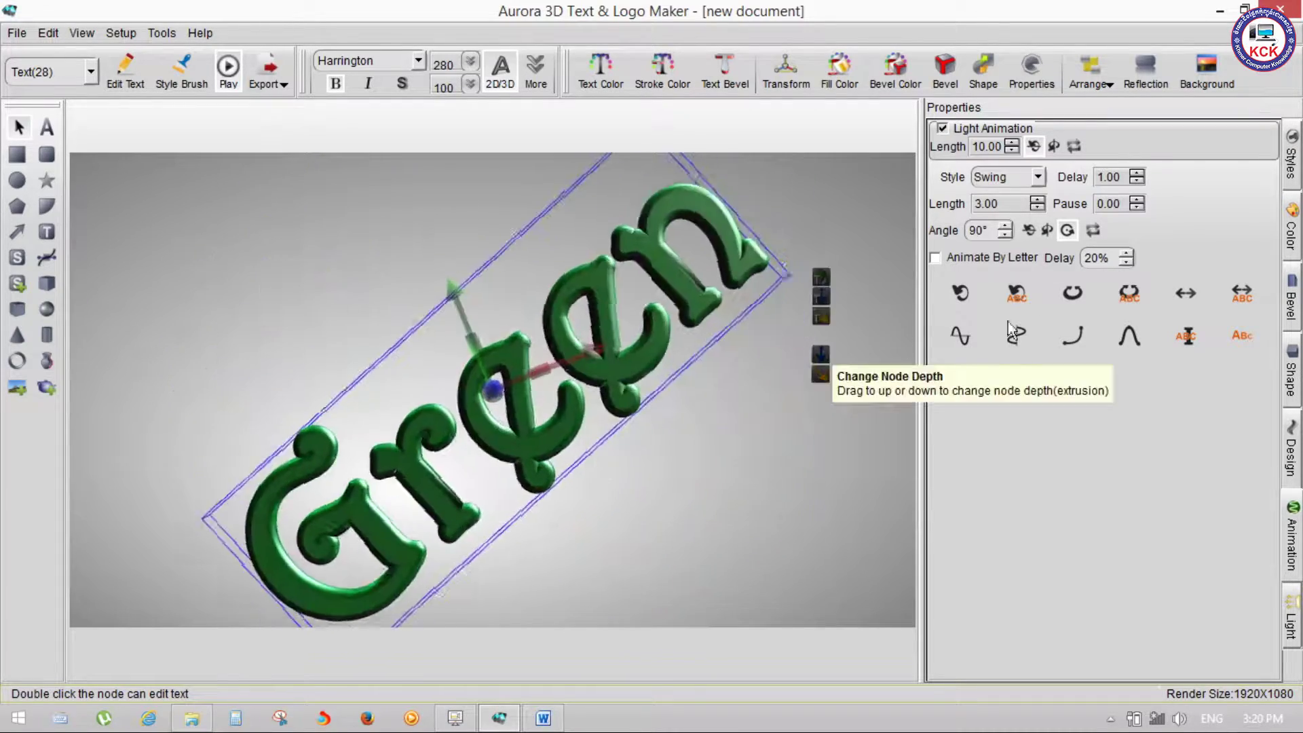
Step: Return to Rotate with Animate By Letter, preview it, then draw an ellipse above Green
left_click(962, 299)
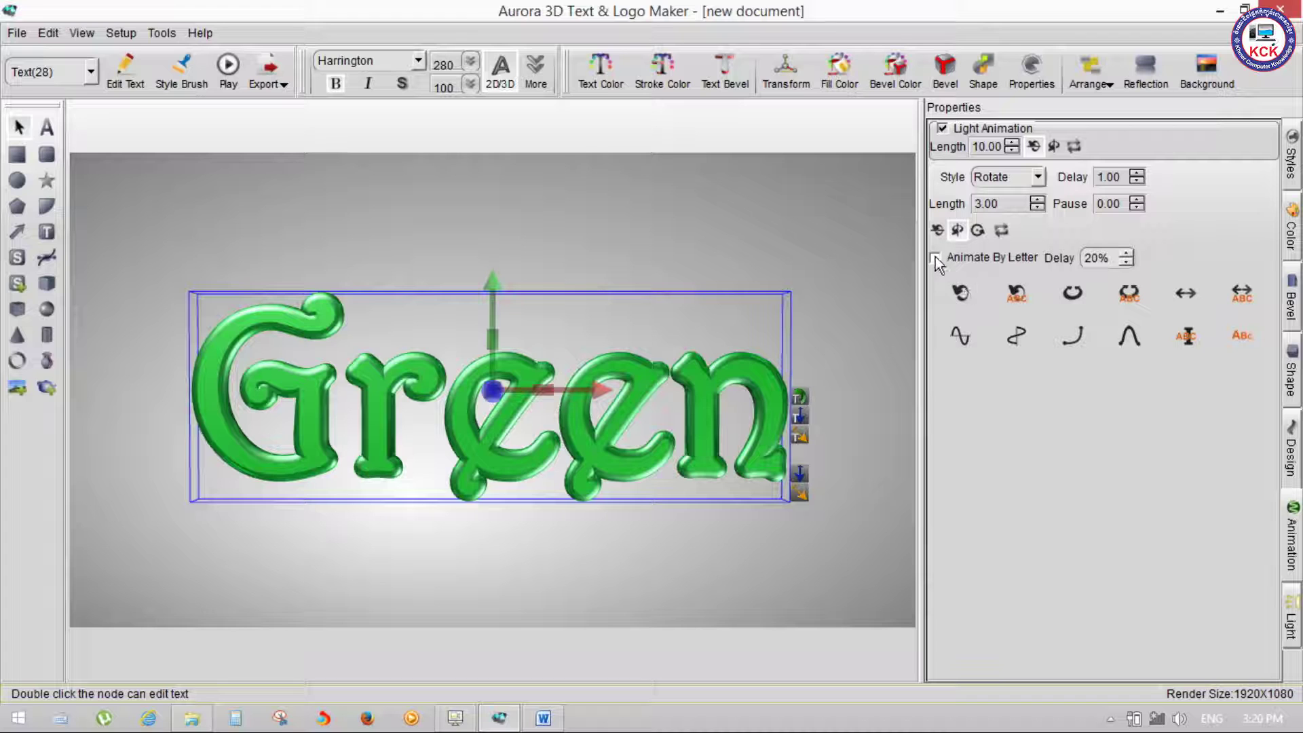
left_click(935, 258)
left_click(218, 87)
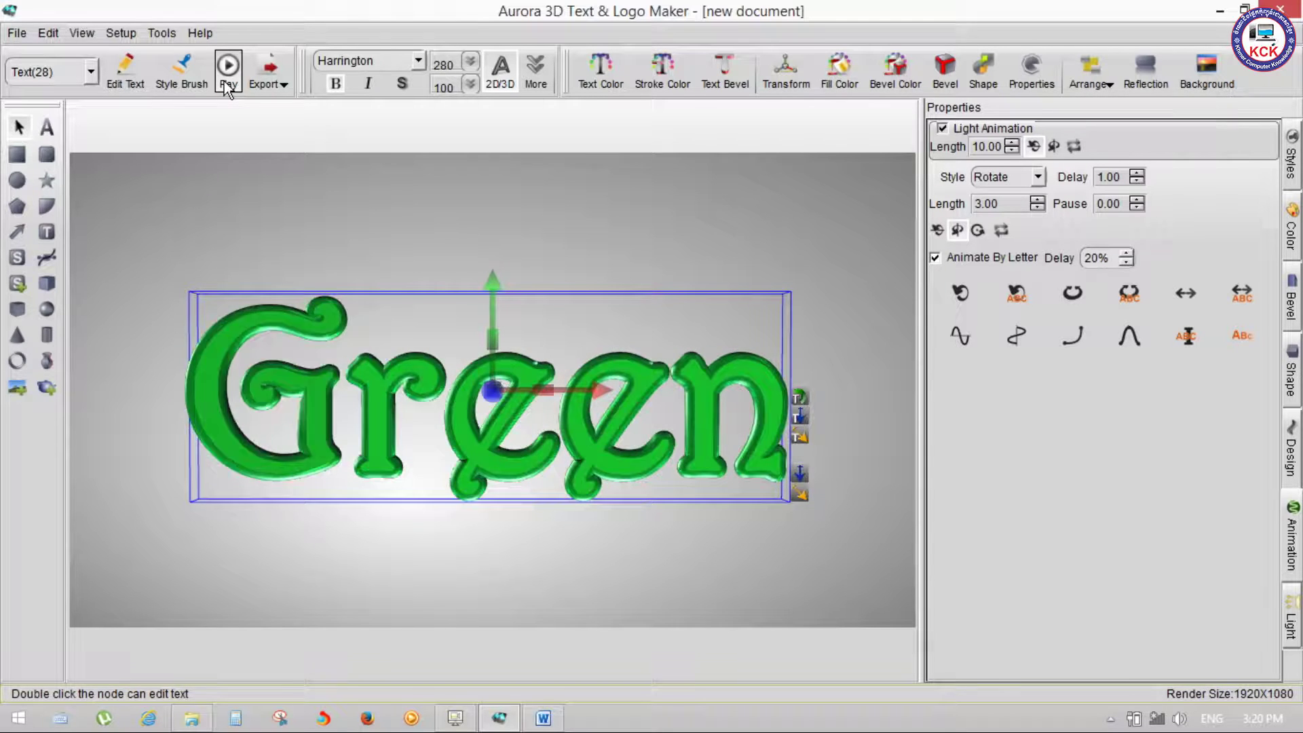
left_click(228, 87)
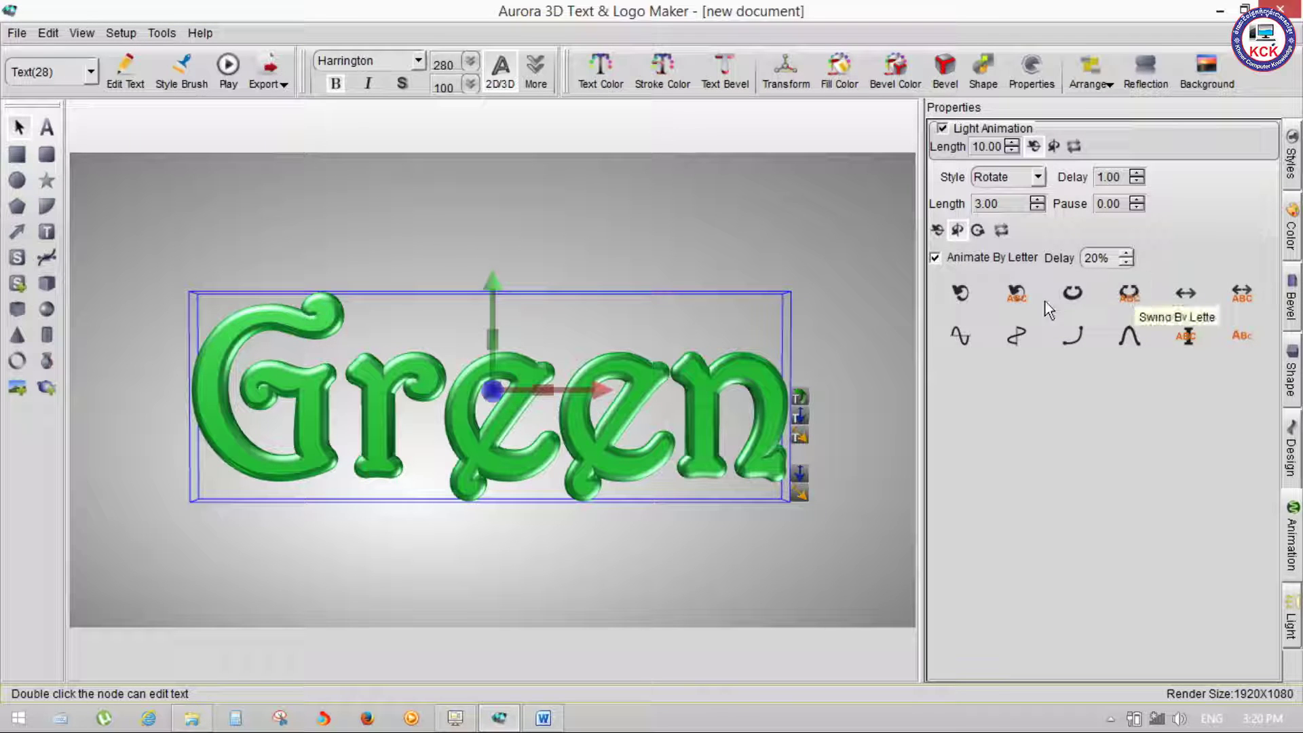
left_click(17, 180)
left_click_drag(344, 198, 714, 310)
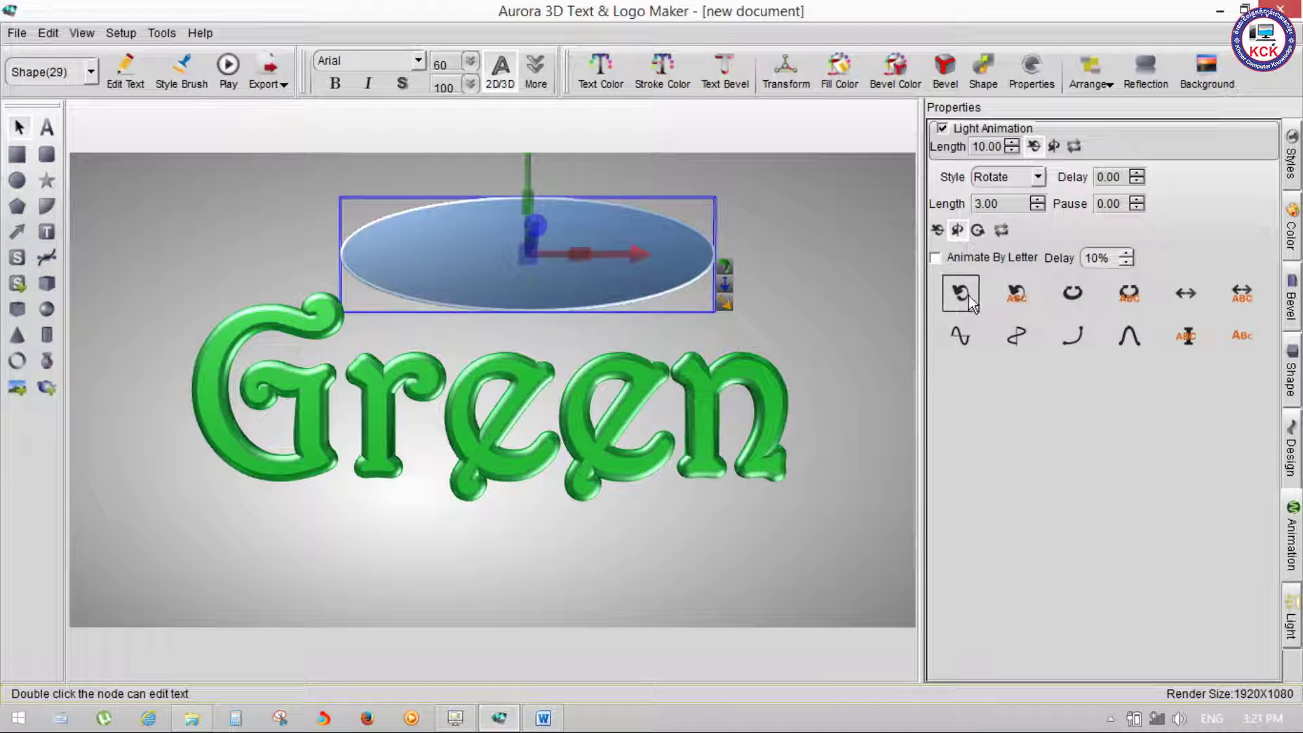
Step: Preview the letter-by-letter Rotate preset, try Swing, then return to Rotate
left_click(228, 68)
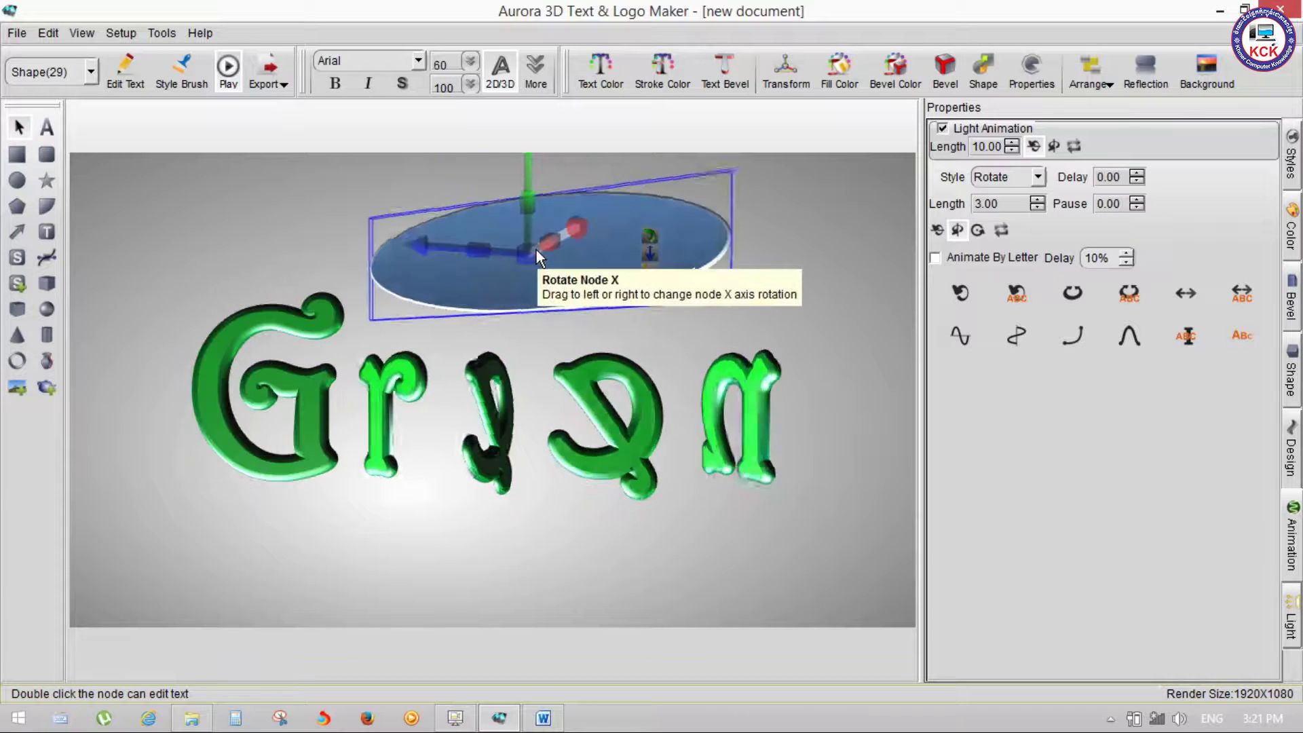
left_click(229, 68)
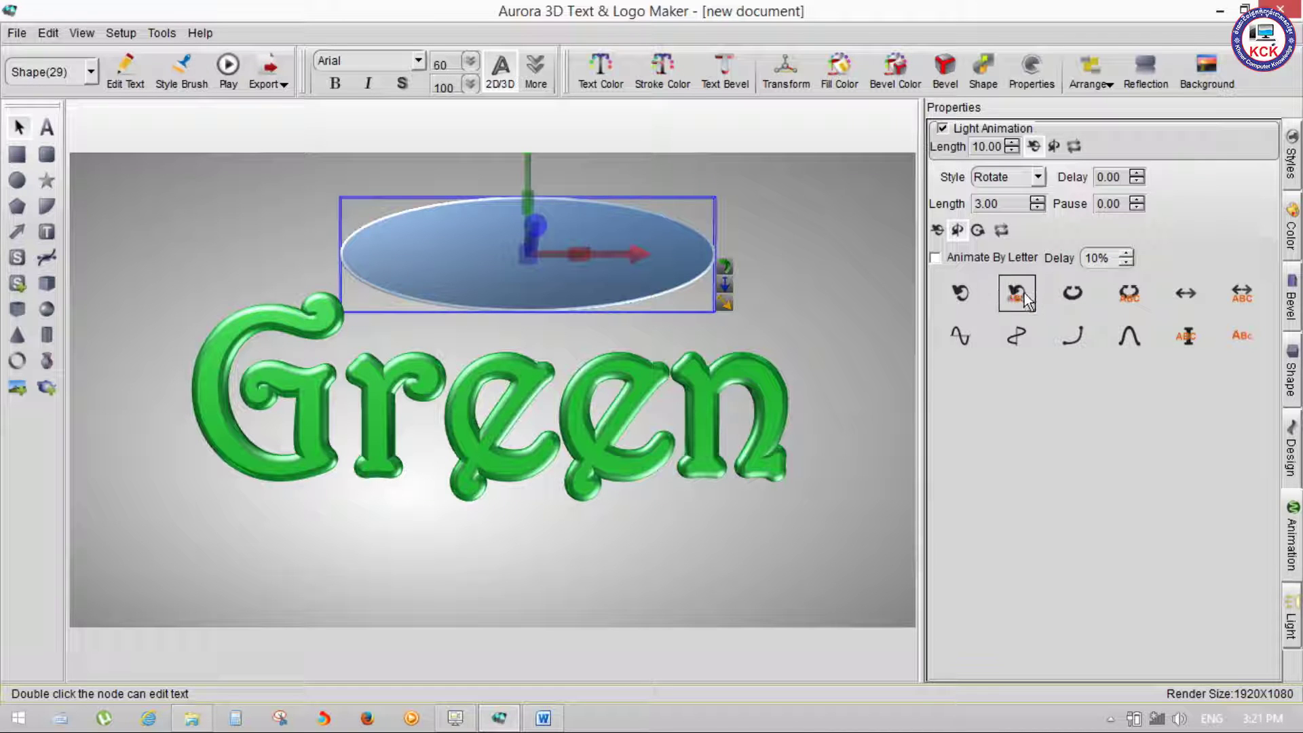
left_click(935, 258)
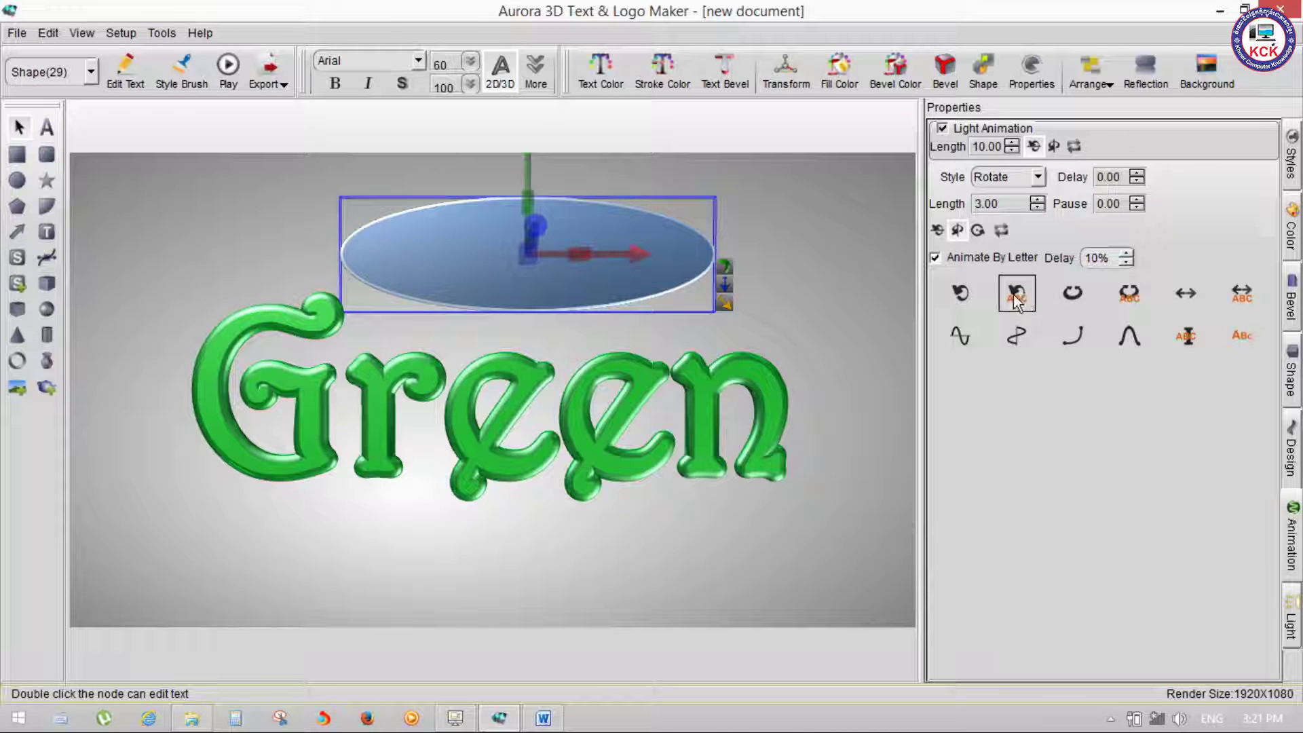
left_click(228, 68)
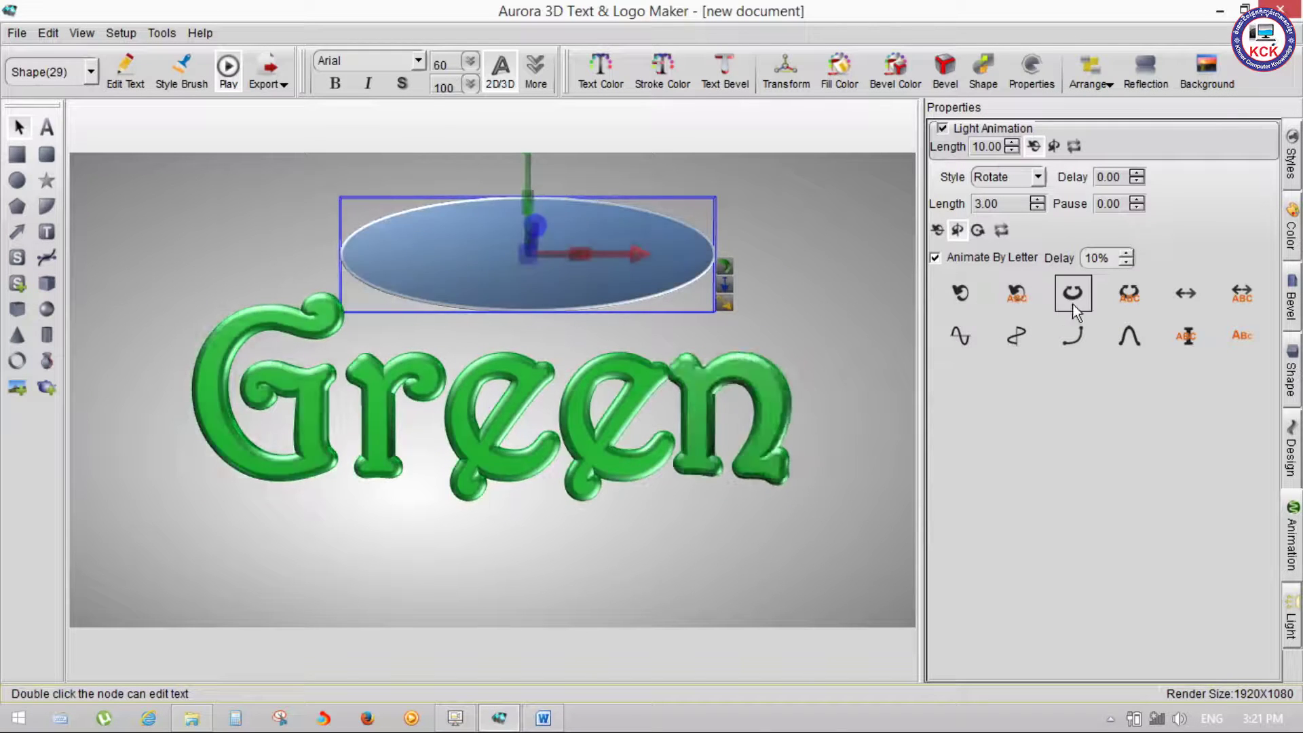
left_click(1073, 298)
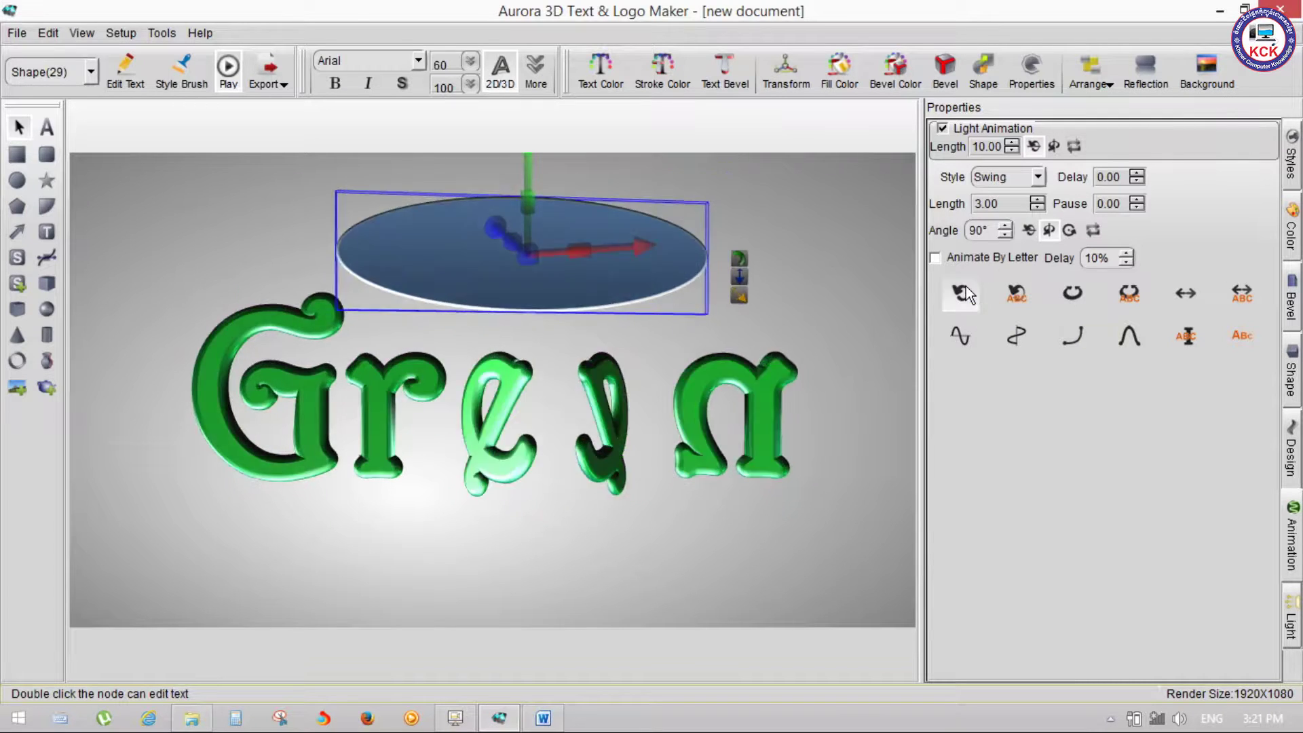
left_click(964, 292)
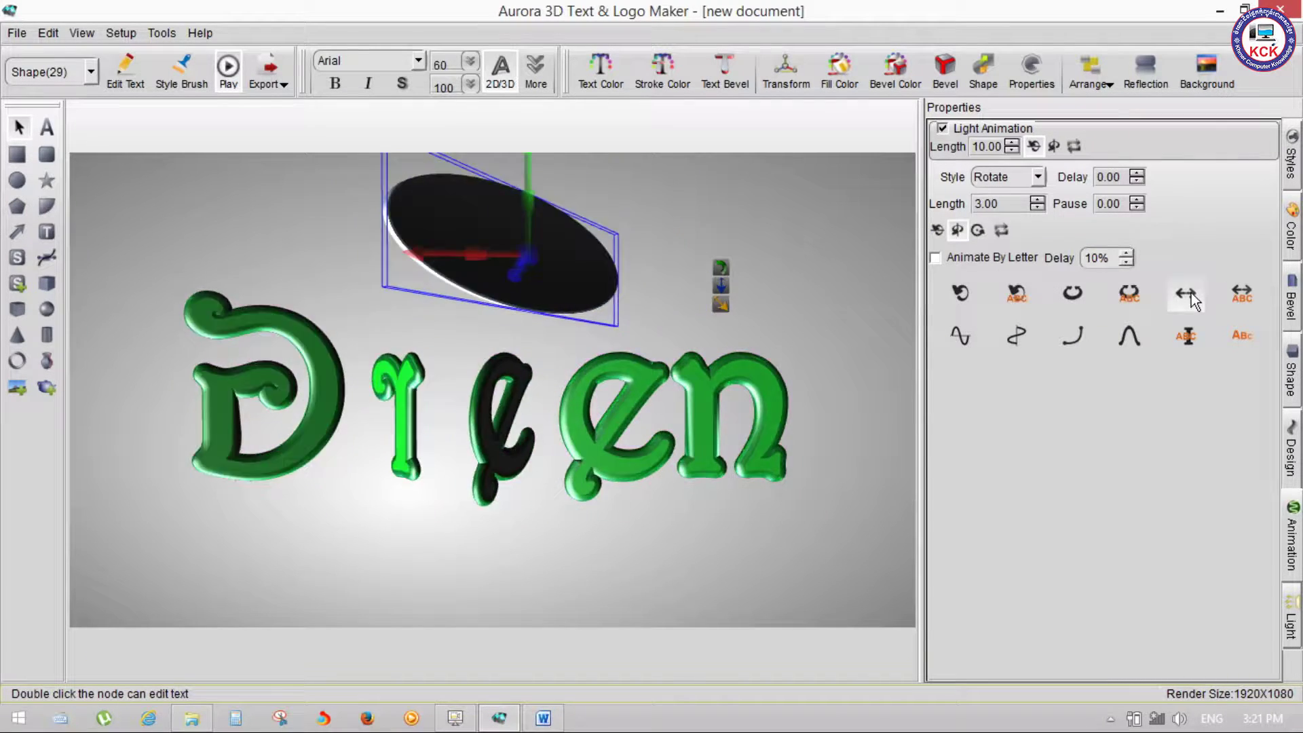
Step: Cycle through Beat, Wave Letter Y, Fade In+Fade Out, Typewriter and Pulse presets, then stop
left_click(1191, 291)
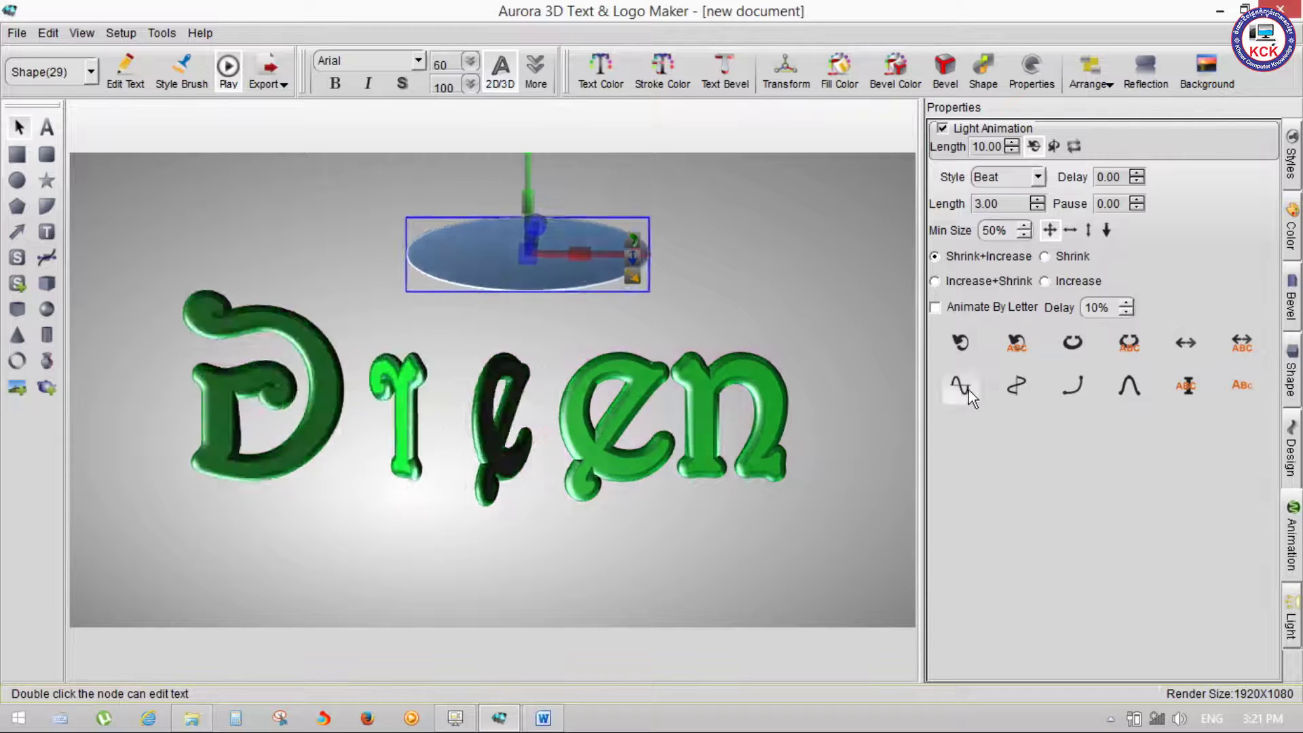
left_click(969, 393)
left_click(1015, 311)
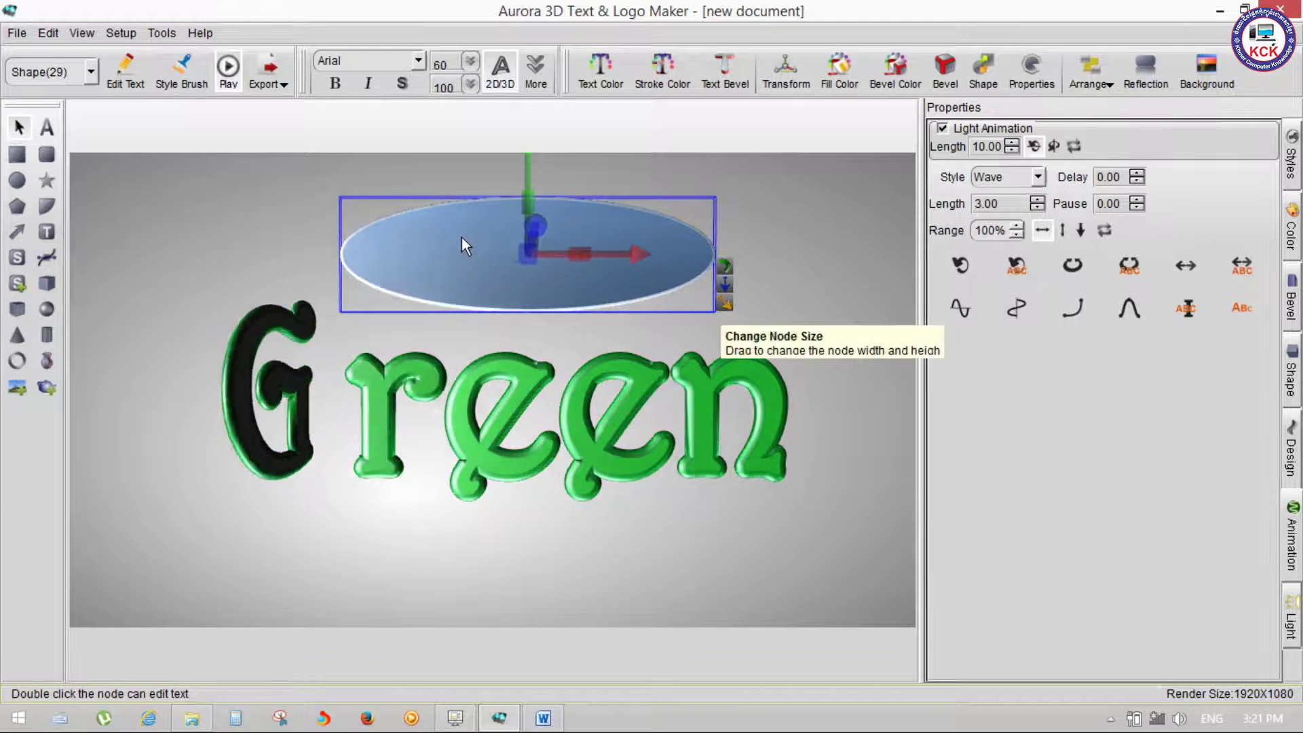
left_click(1066, 320)
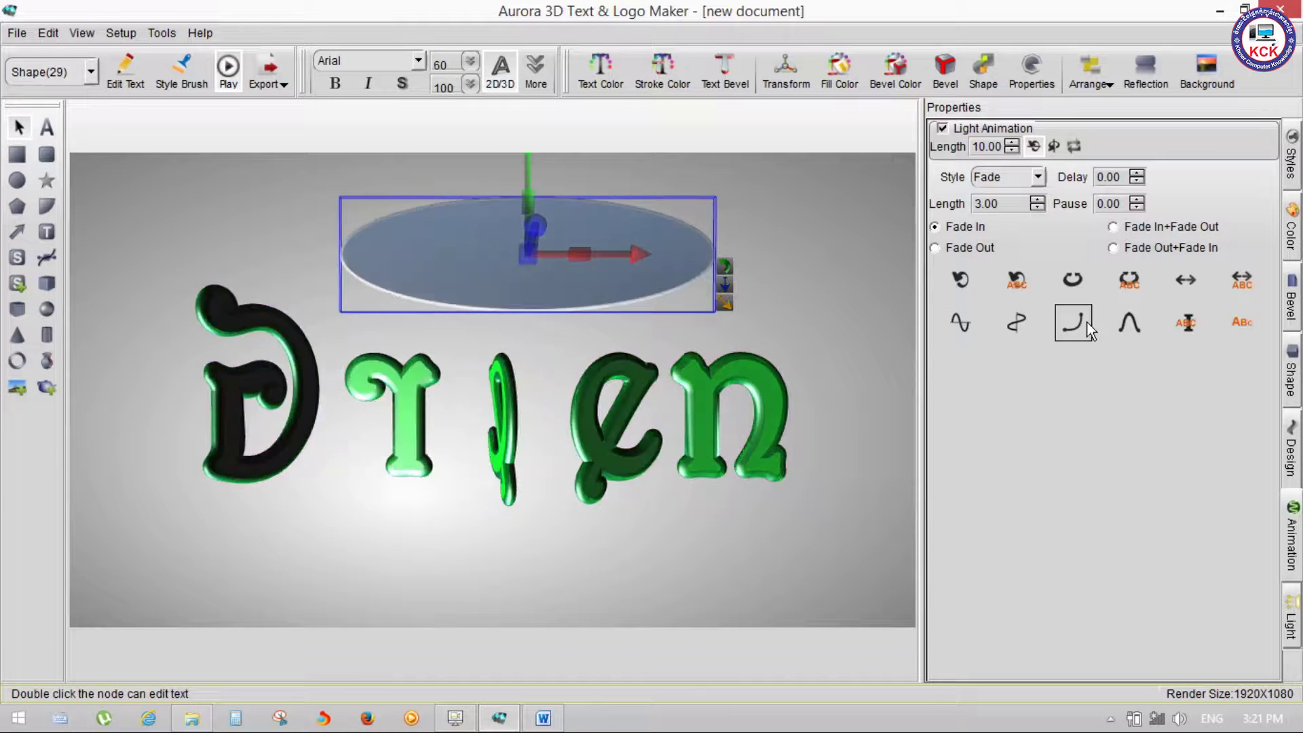
left_click(1137, 326)
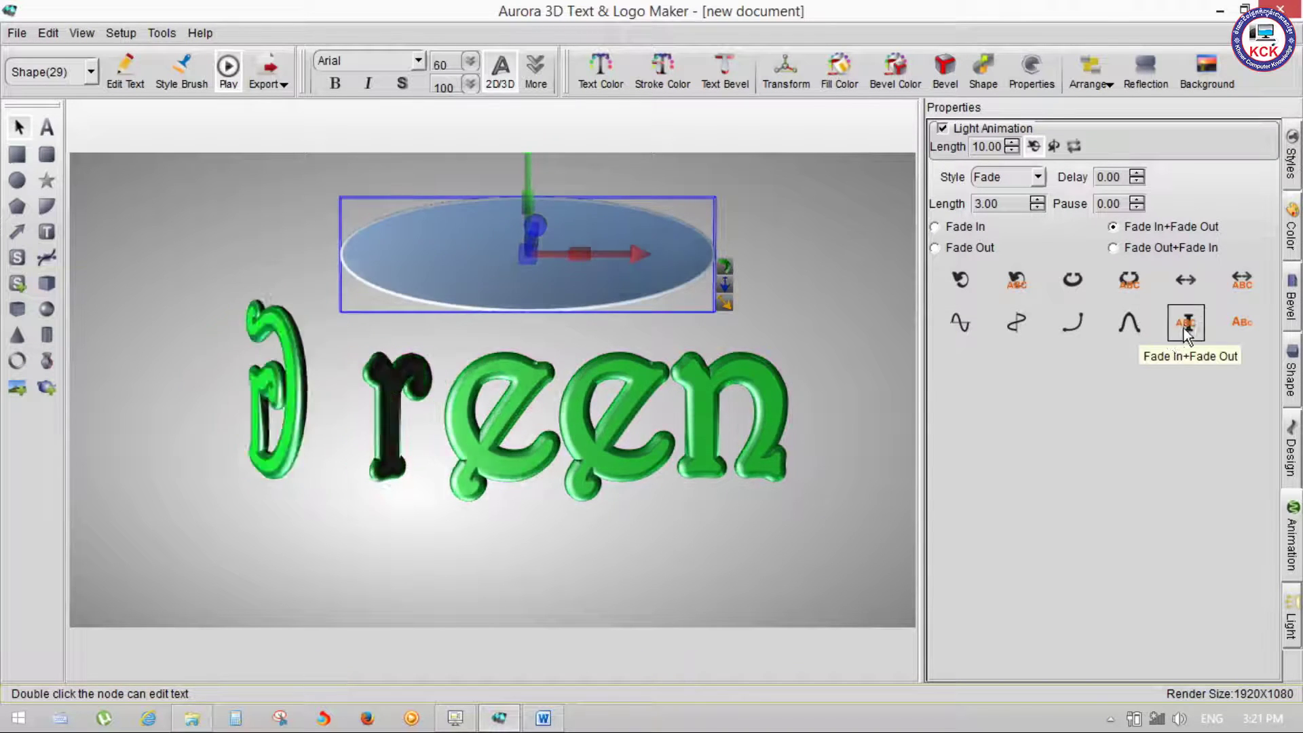
left_click(1184, 324)
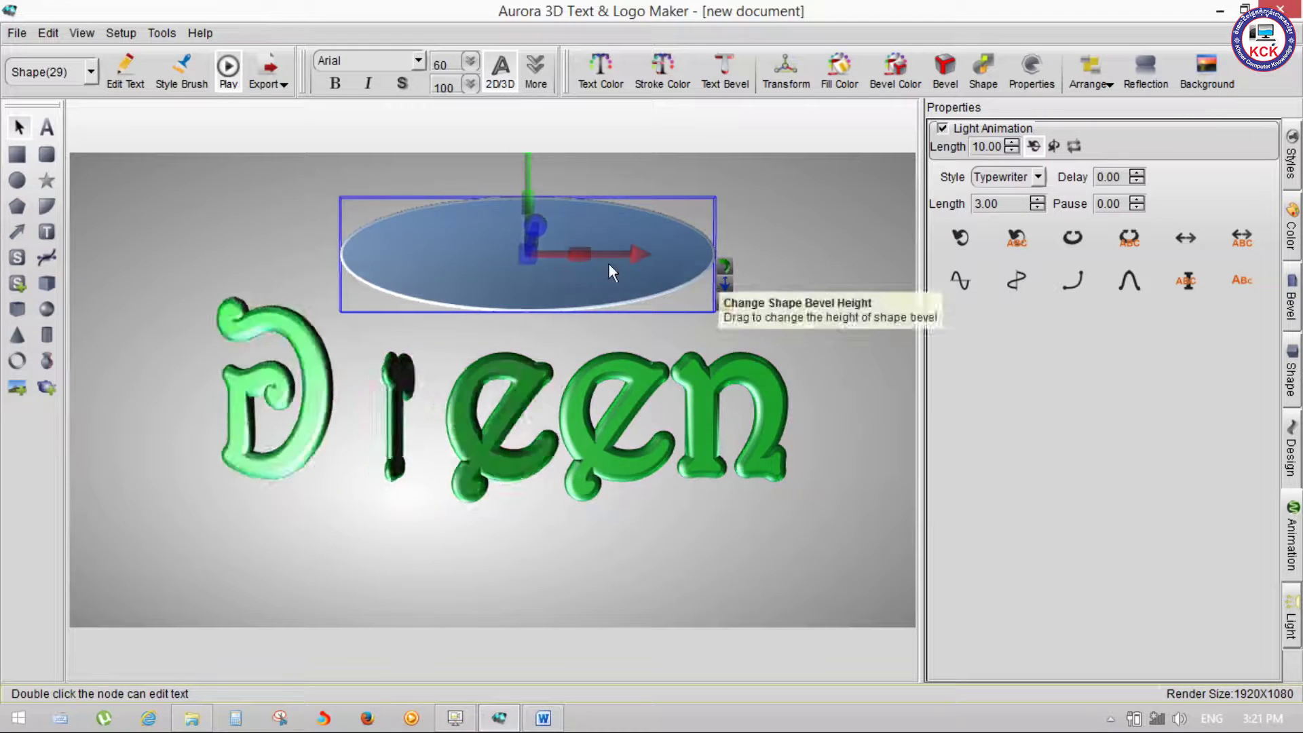
left_click(1249, 284)
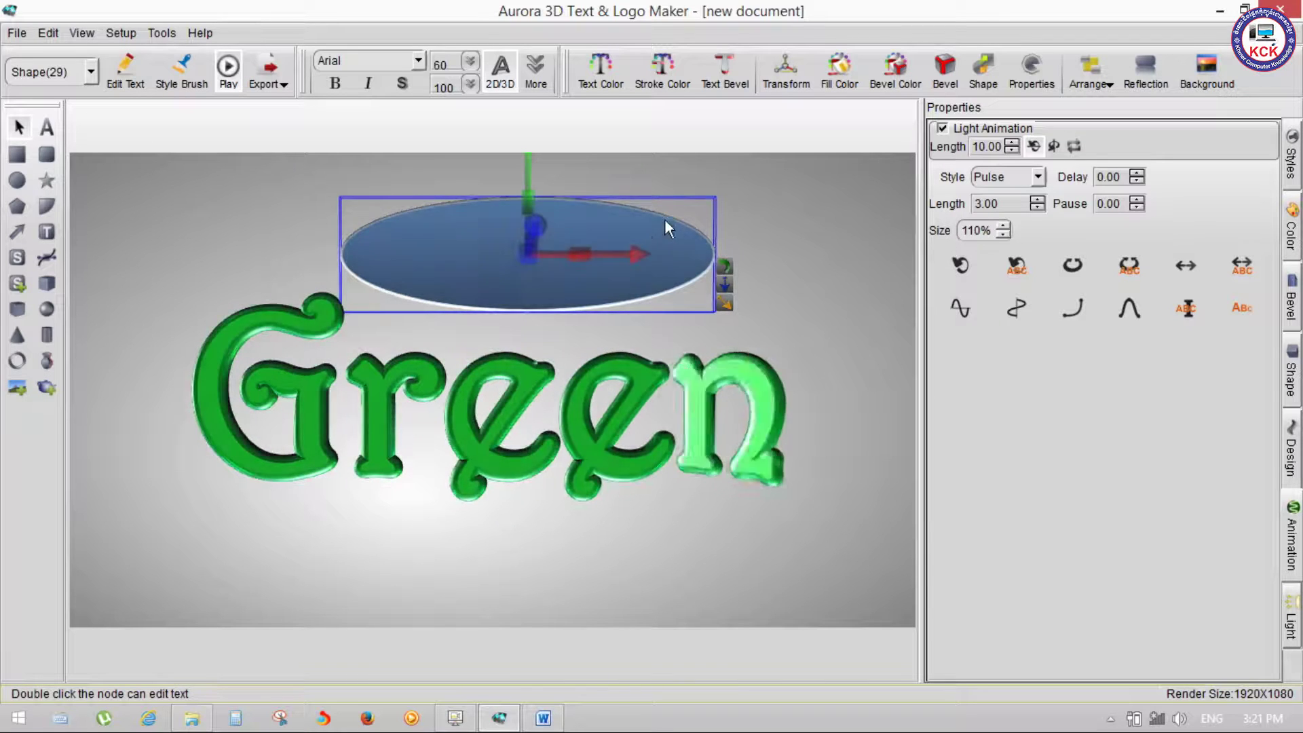
left_click(230, 67)
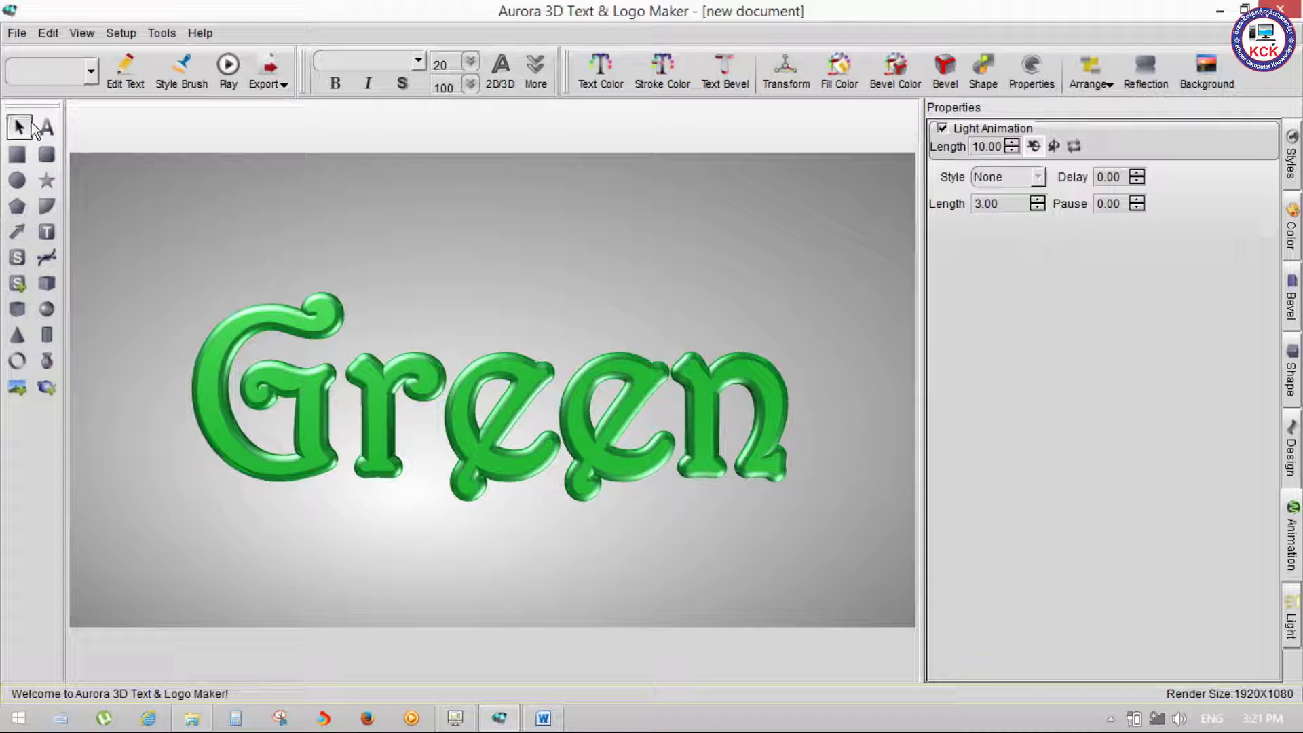
Step: Select Green, preview its light animation, and try the whole-word Rotate presets
left_click(317, 369)
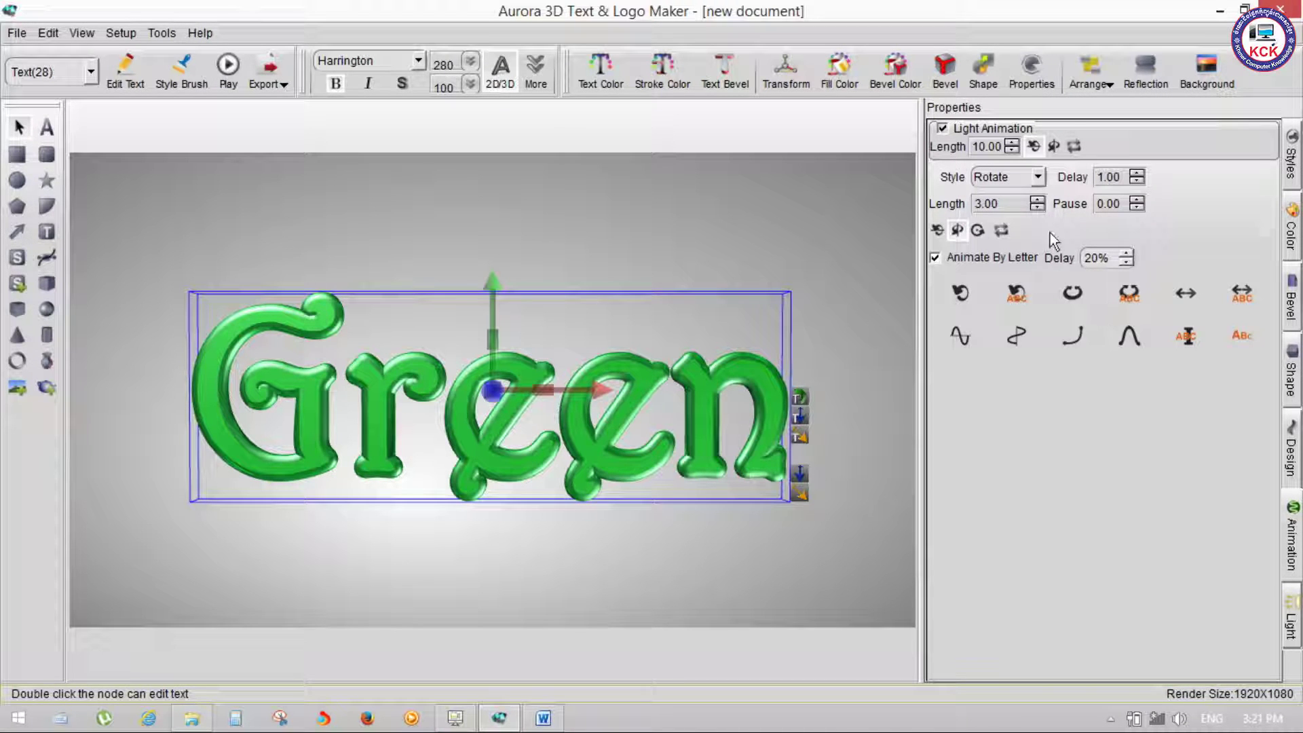
left_click(227, 72)
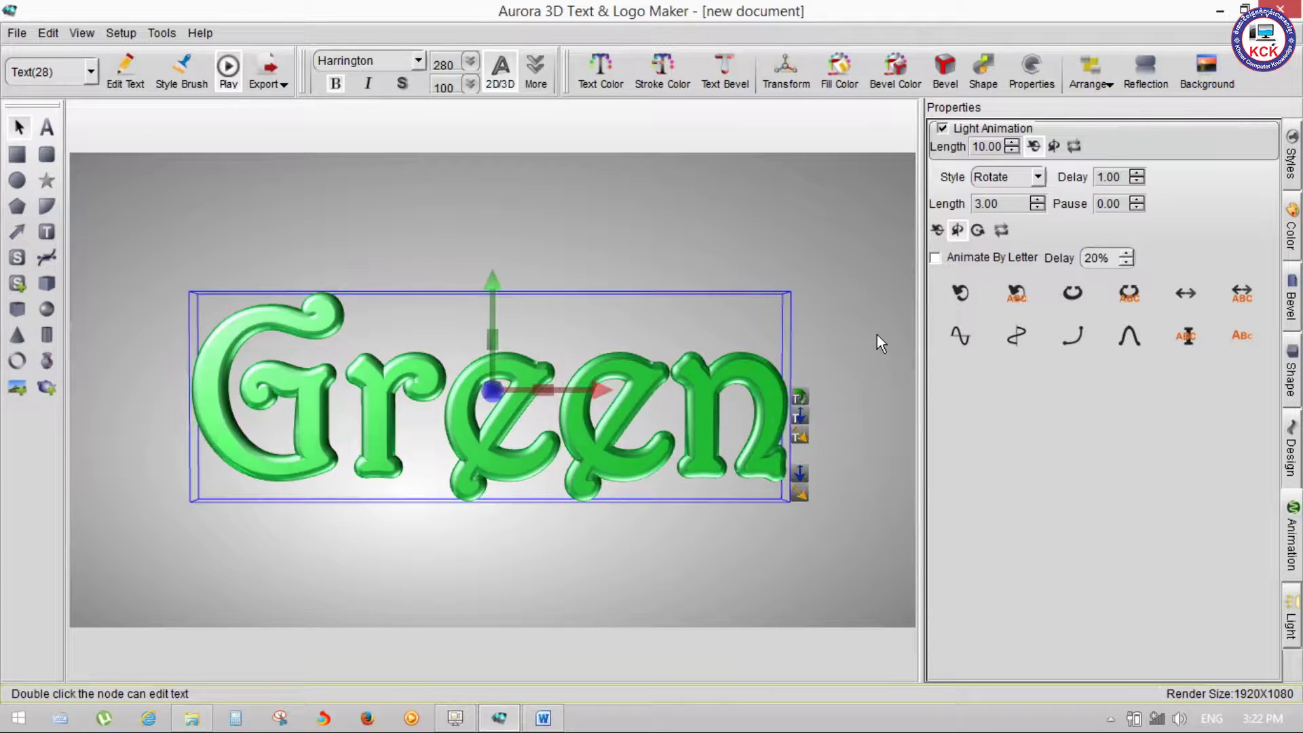
left_click(978, 230)
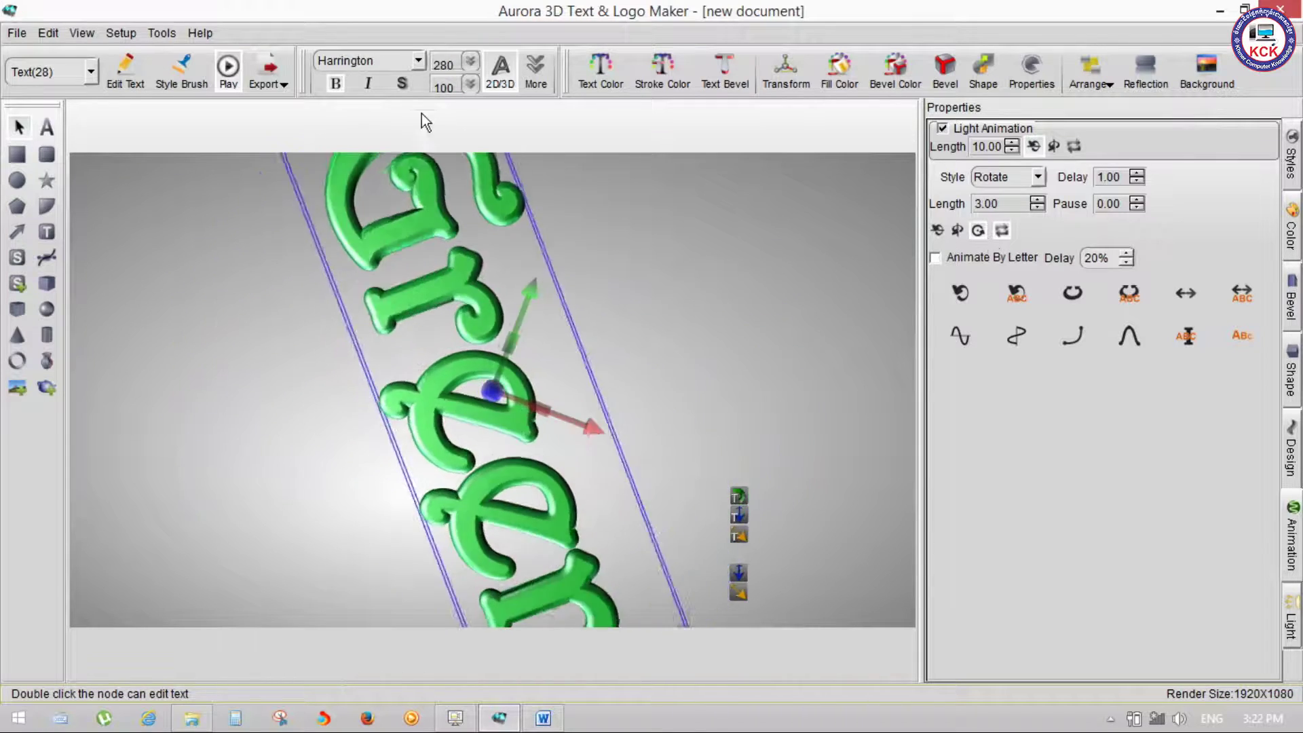
left_click(229, 64)
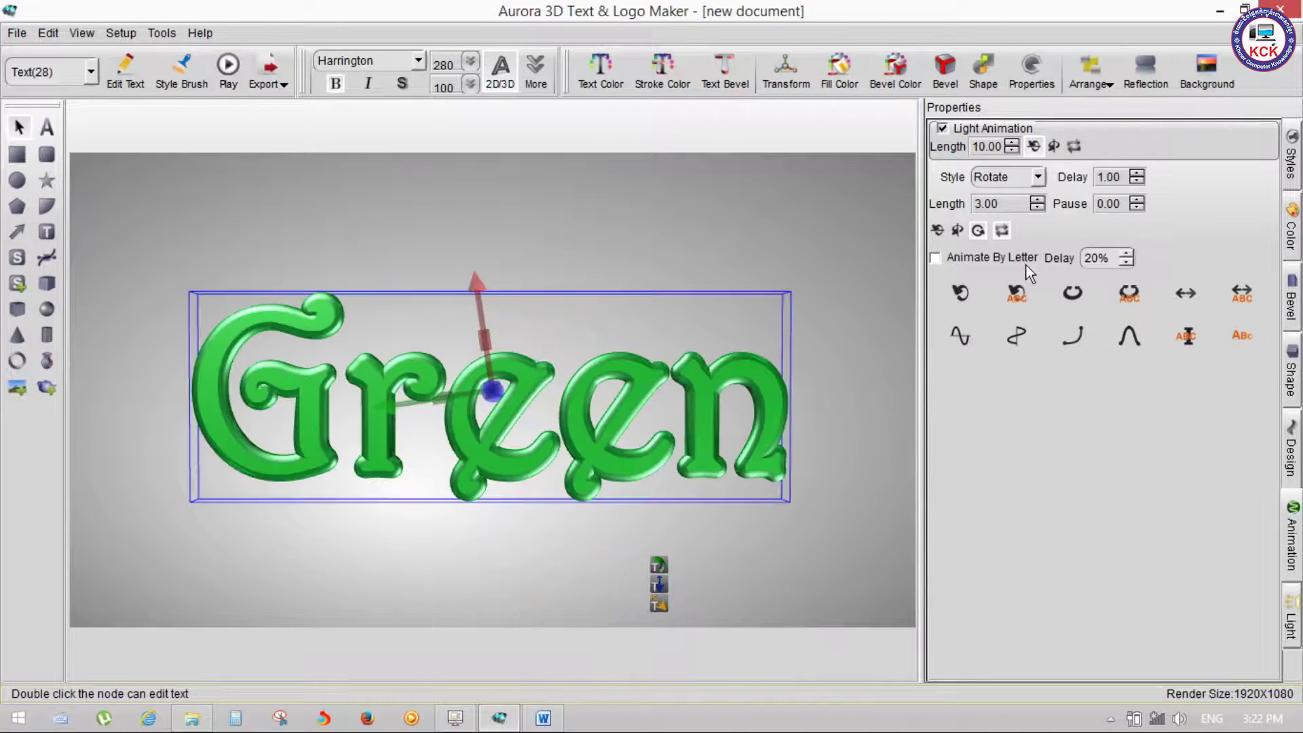
left_click(963, 294)
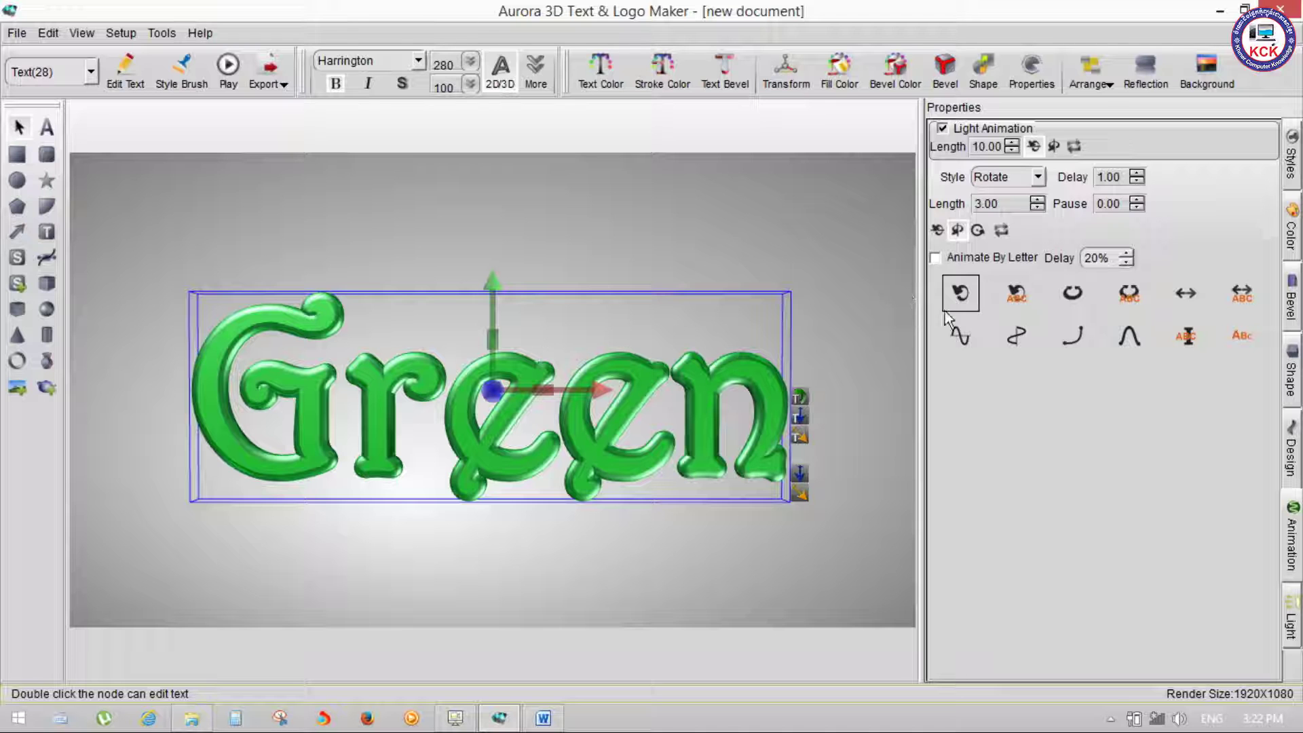
left_click(228, 65)
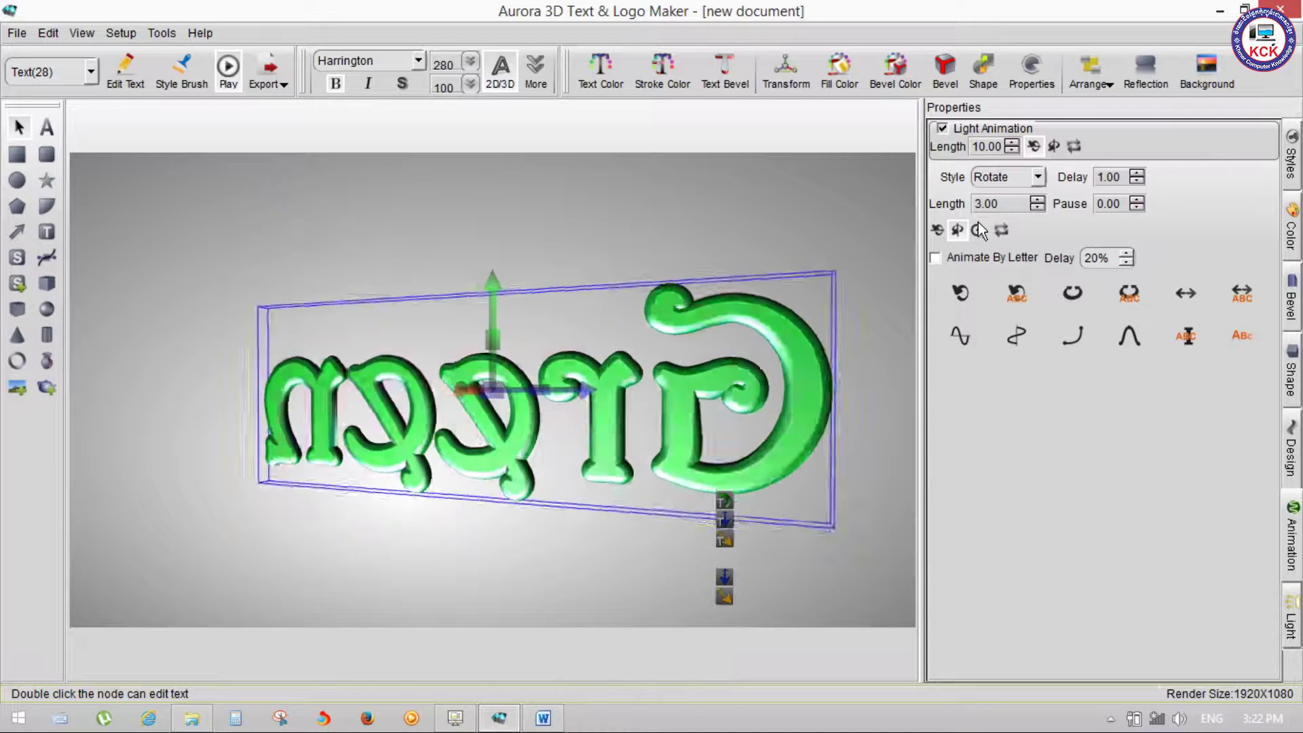
Step: Compare Rotate By Letter with whole-word rotation, ending on the whole-word Swing preset at 90°
left_click(1018, 296)
left_click(229, 65)
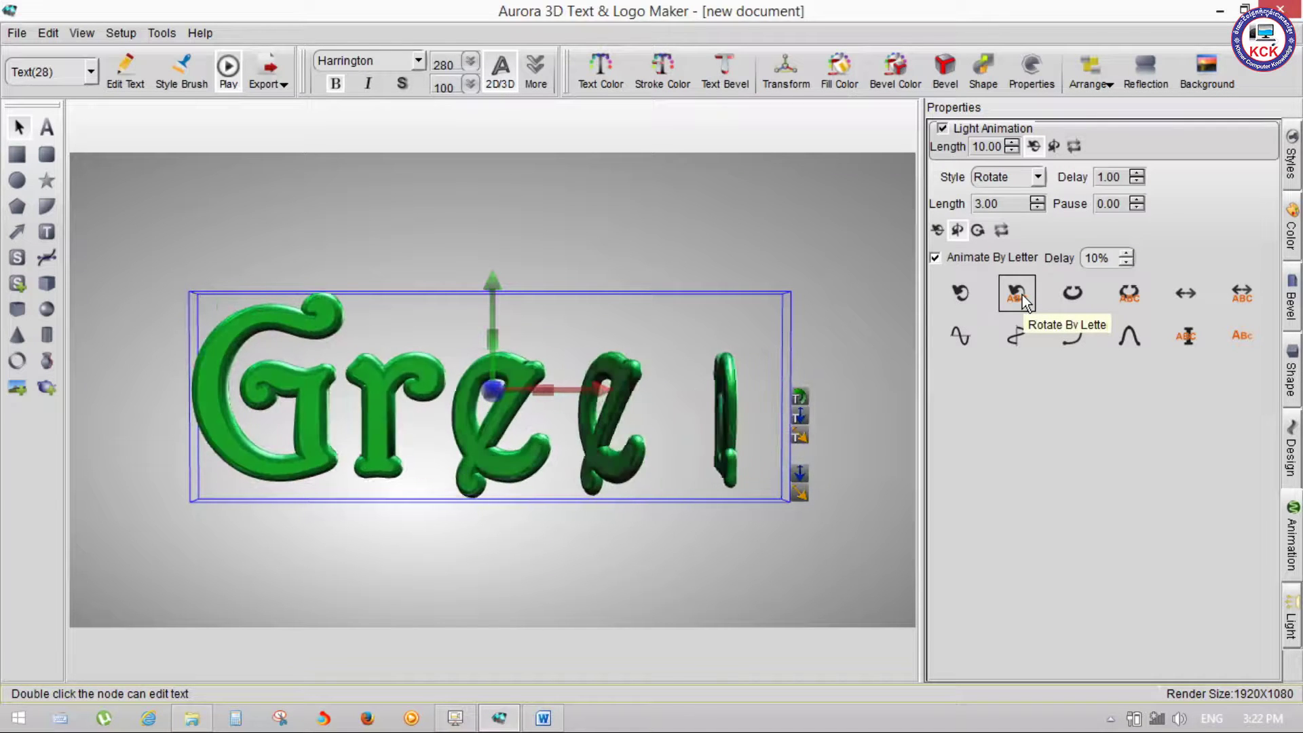
left_click(970, 301)
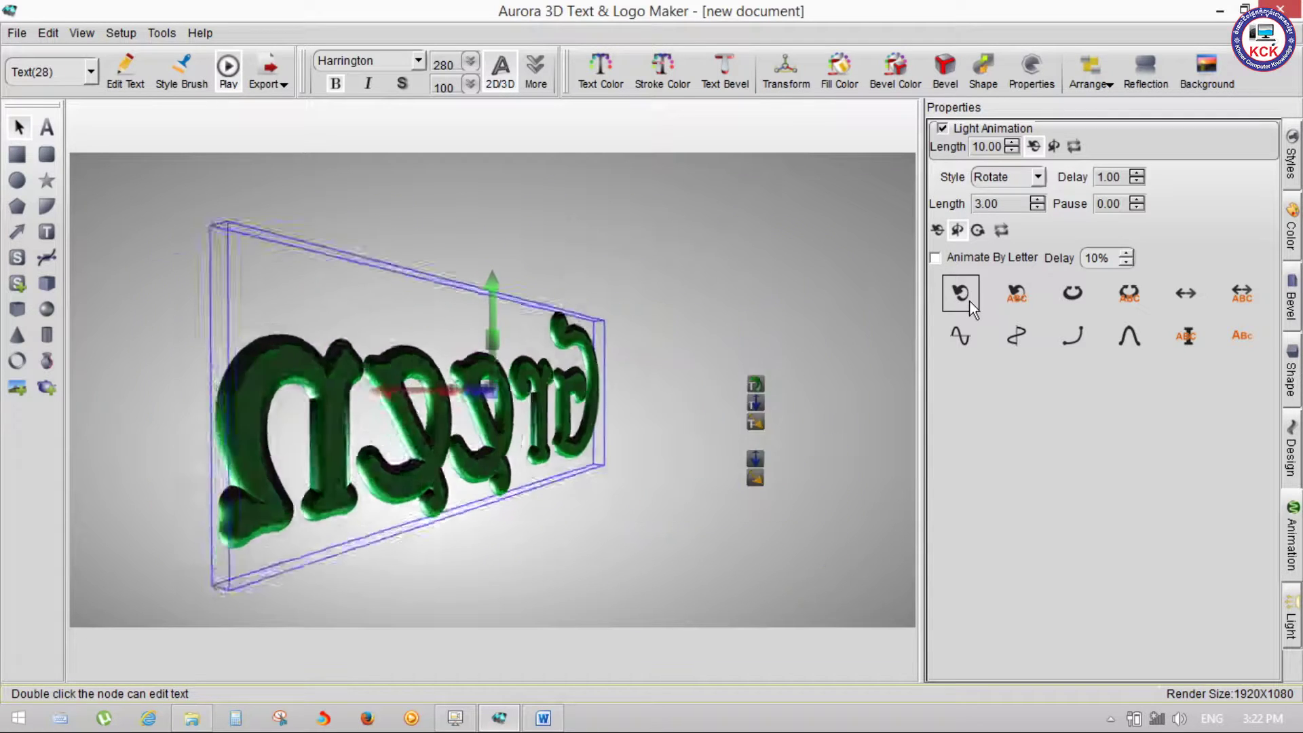
left_click(1016, 296)
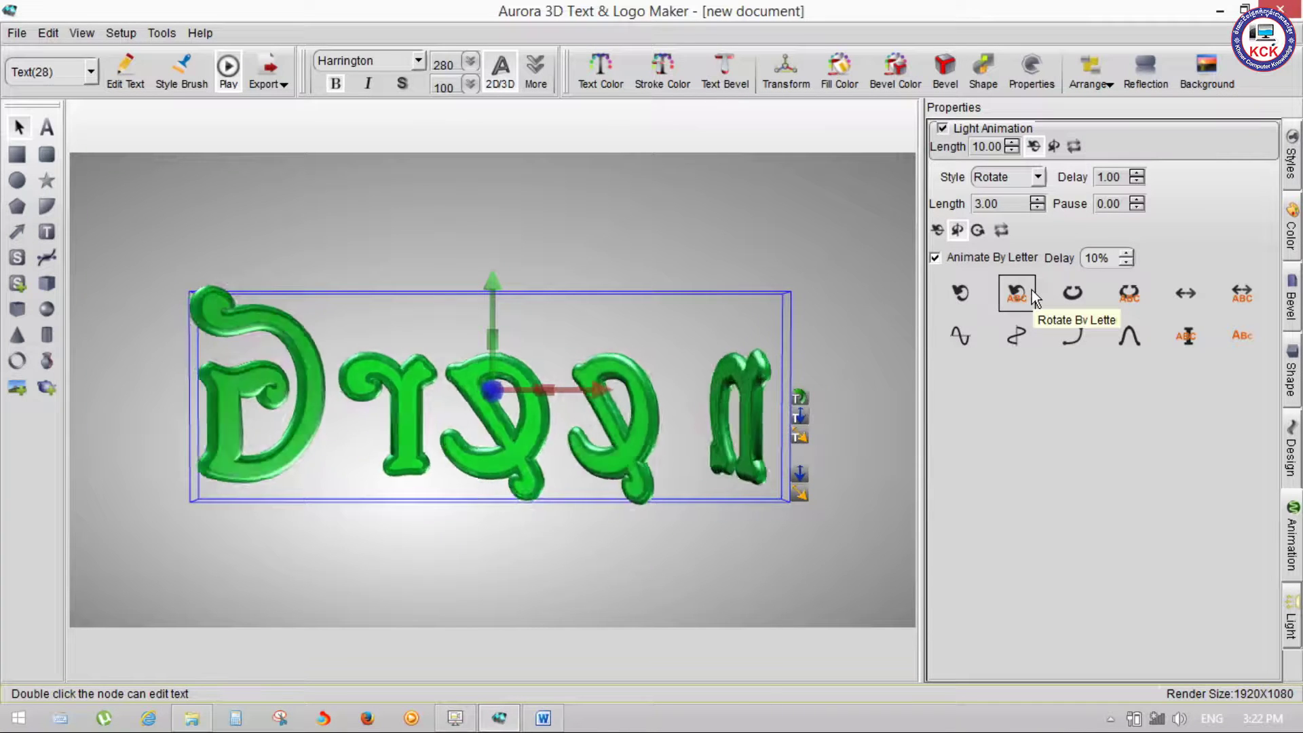
left_click(1071, 293)
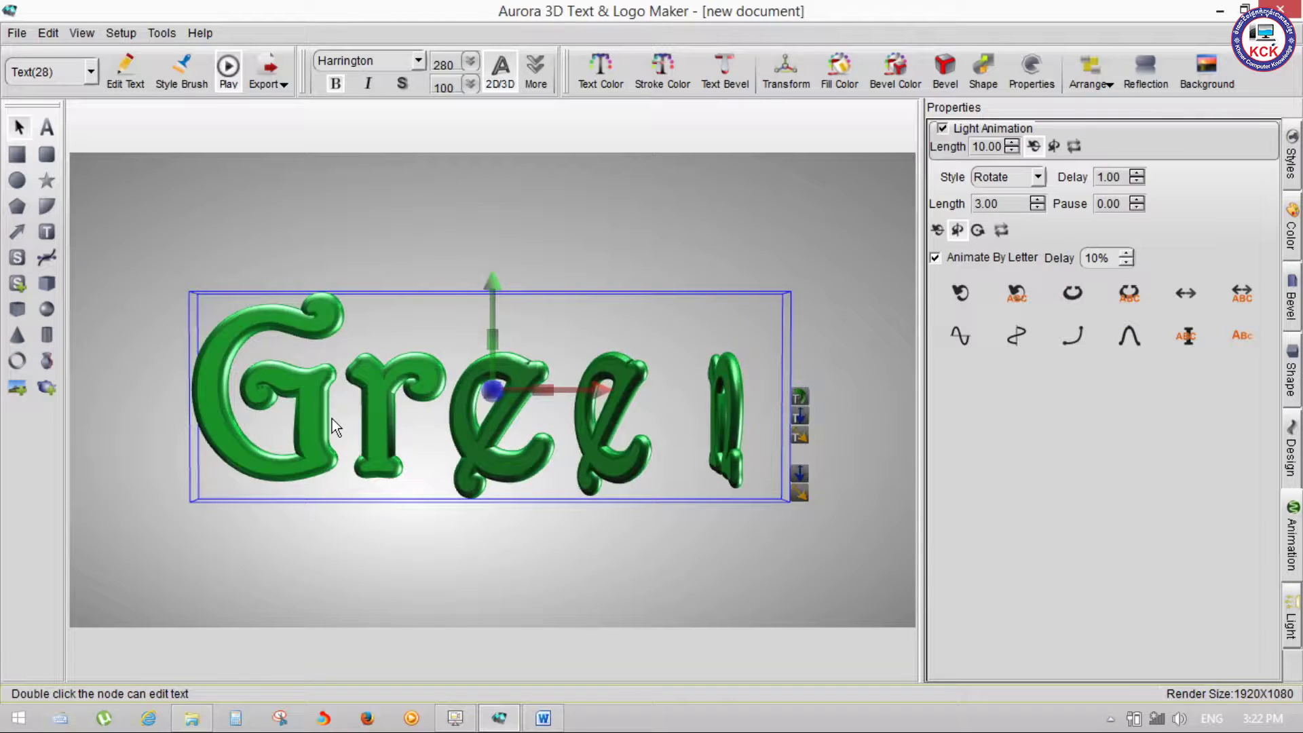
left_click(1059, 295)
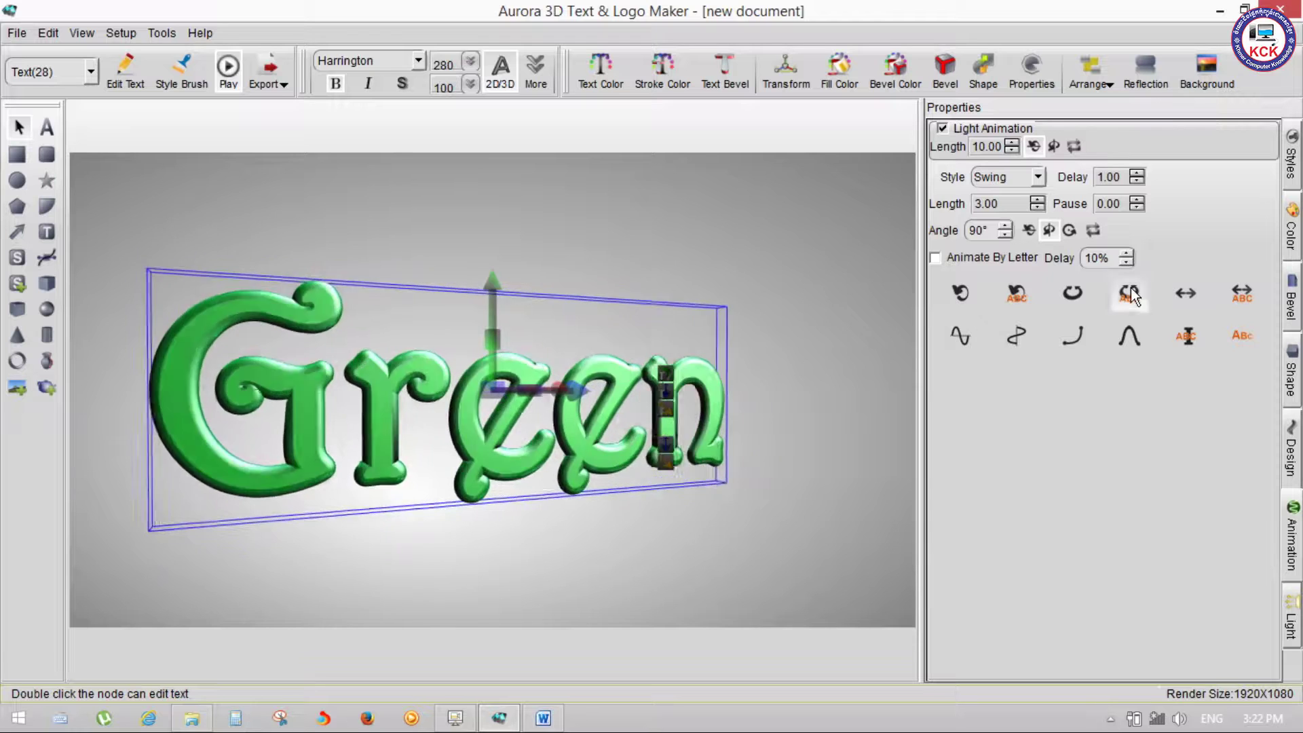
Step: Try the Swing By Letter, Beat and Beat By Letter presets on Green
left_click(1130, 294)
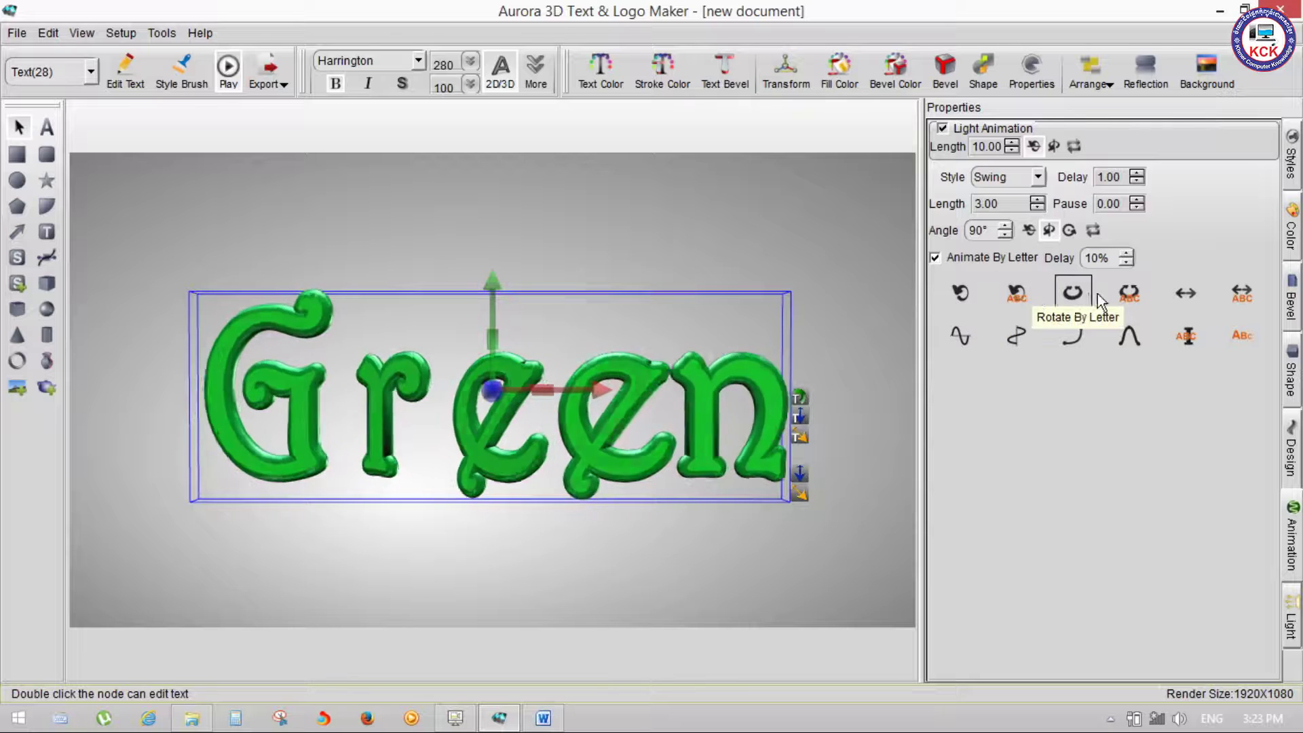
left_click(1232, 296)
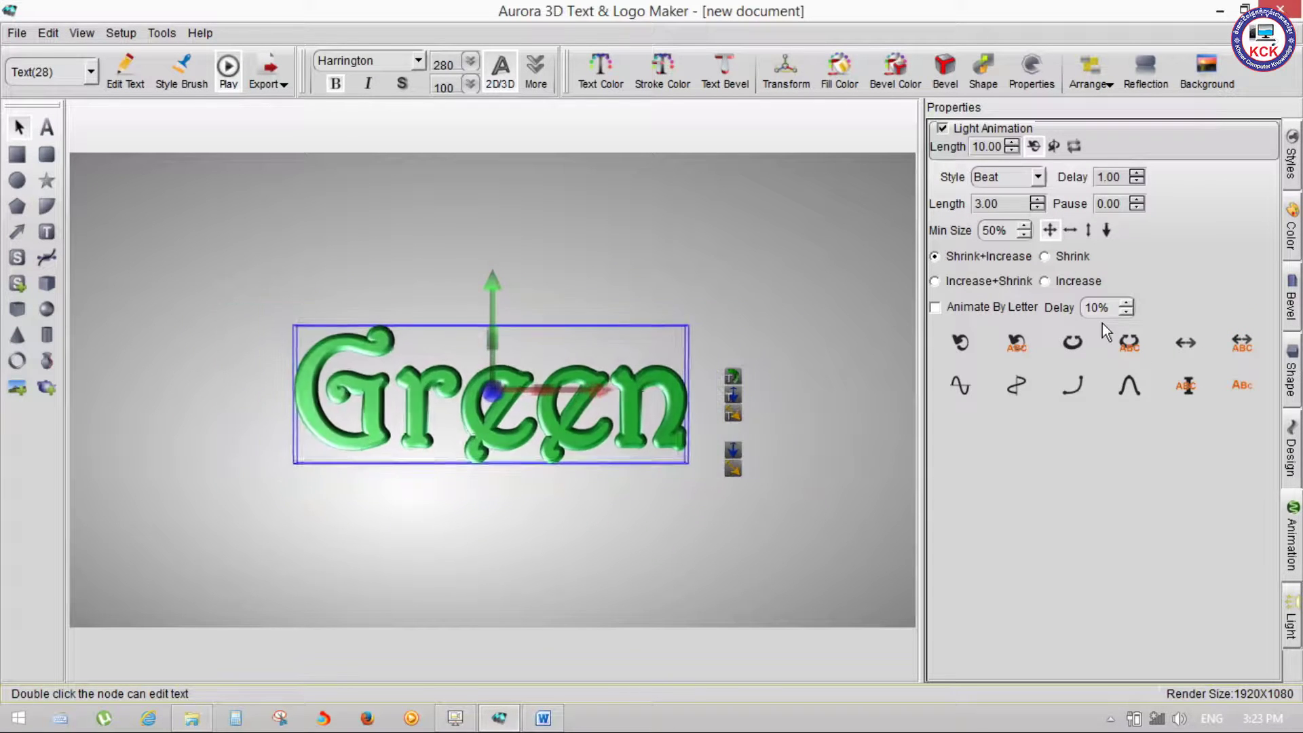
left_click(1242, 343)
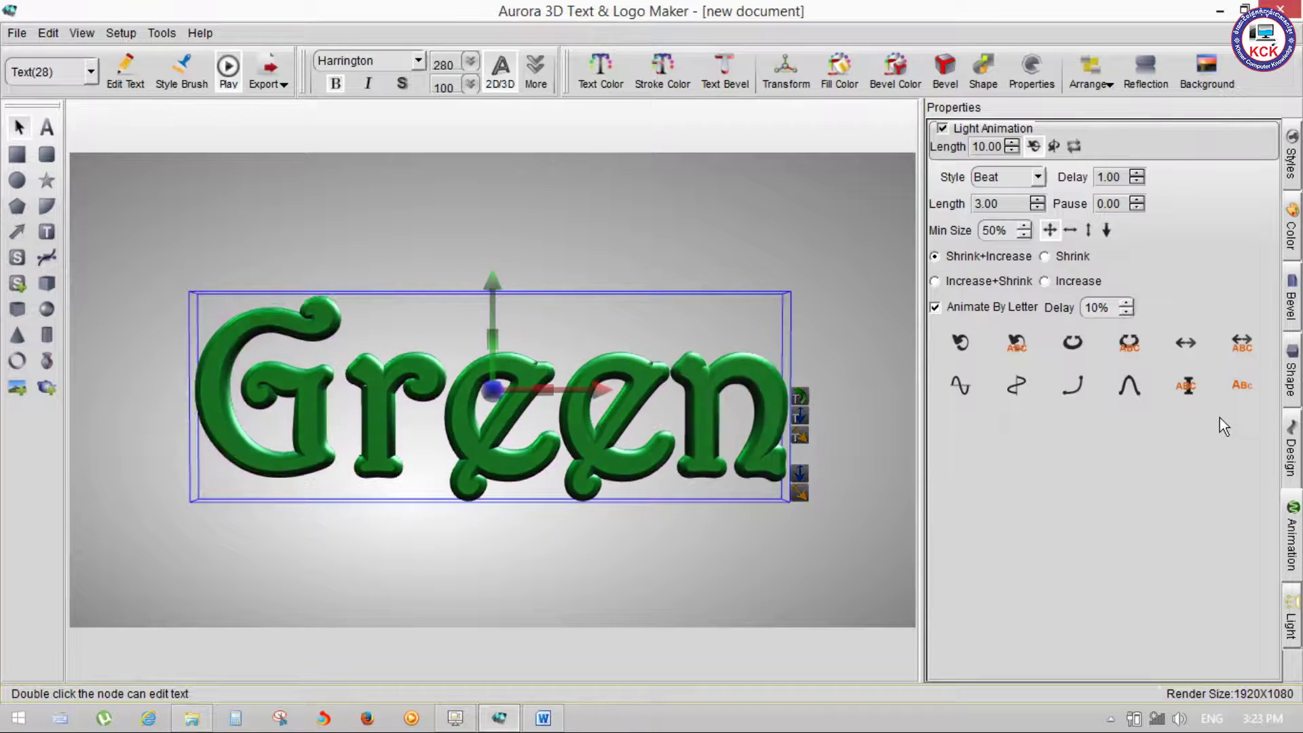
Step: Try the Wave and Fade In+Fade Out presets, ending on Typewriter
left_click(973, 390)
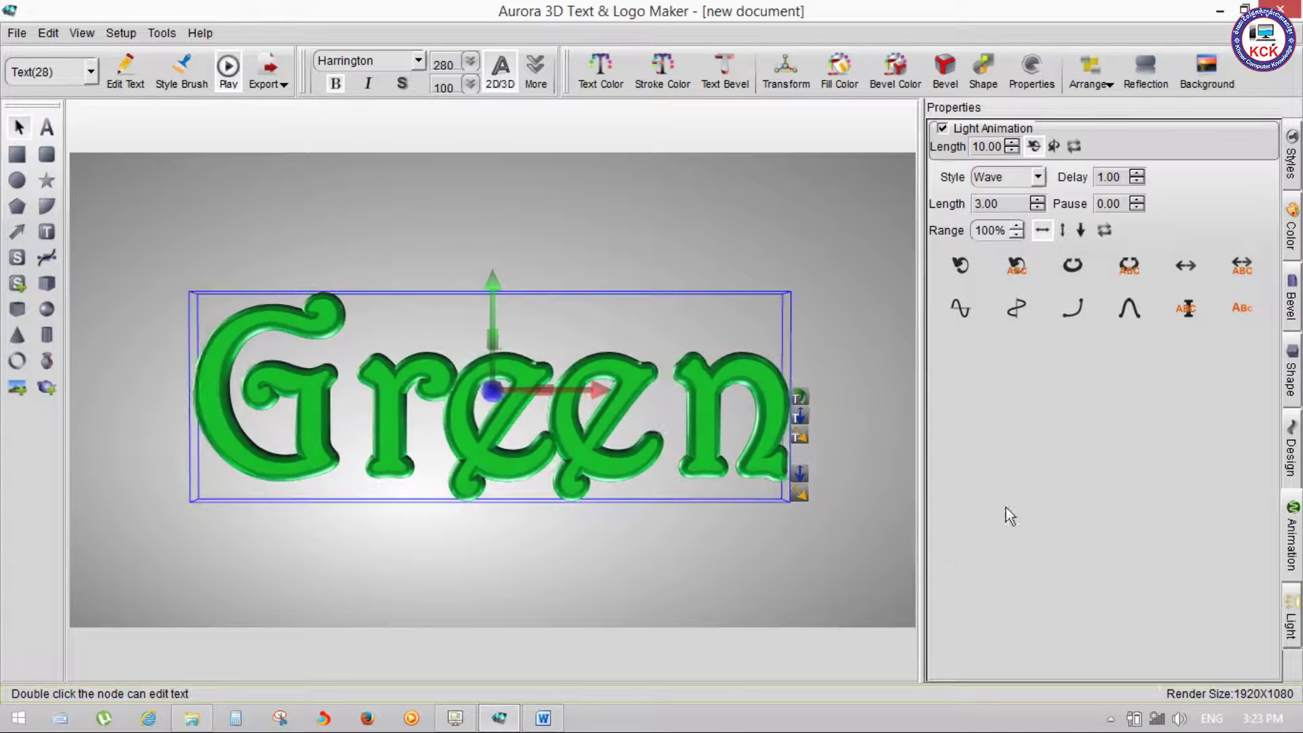
key("Up")
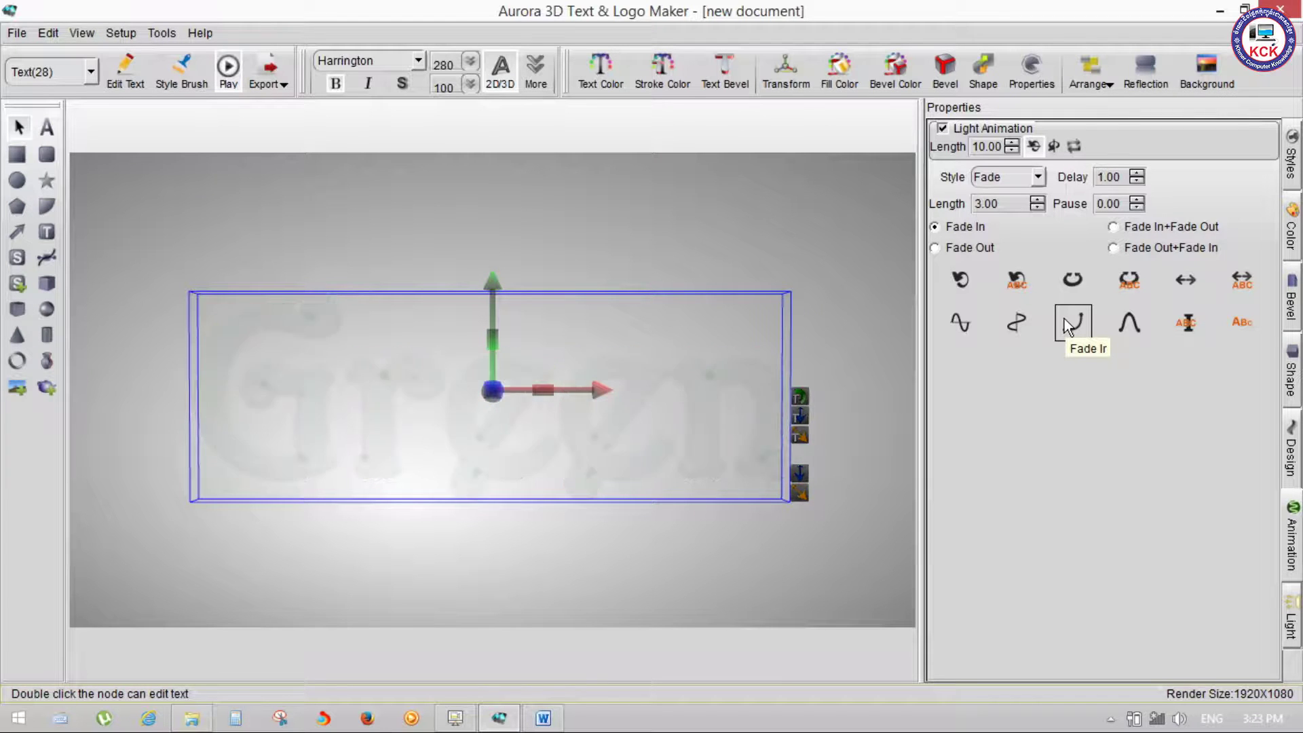
left_click(1139, 323)
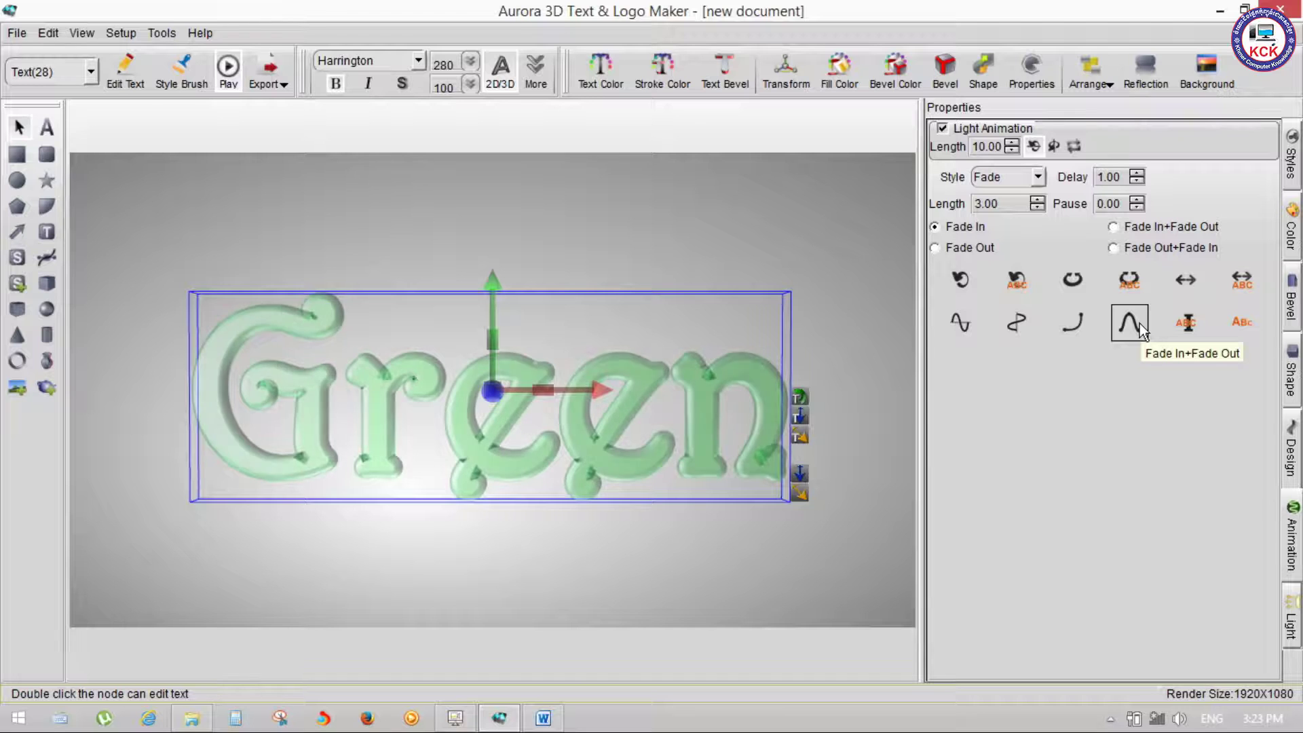
left_click(1139, 323)
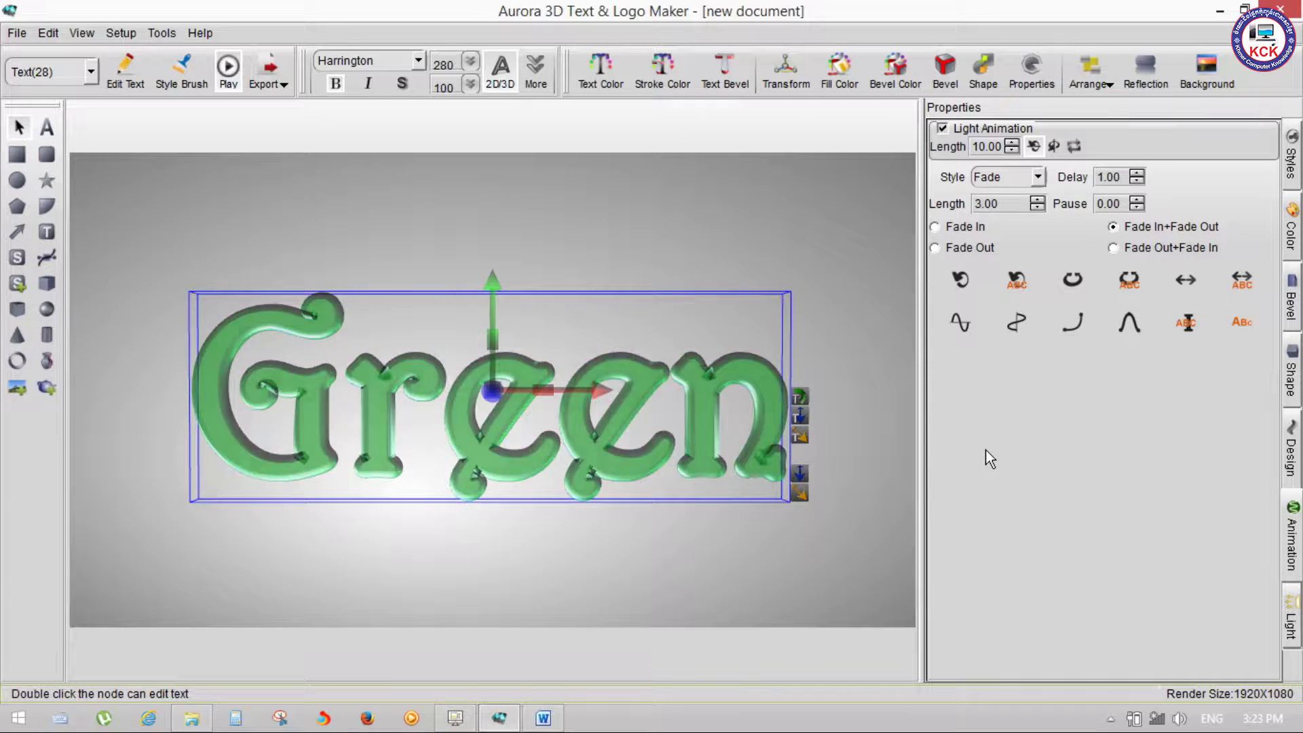
left_click(1196, 323)
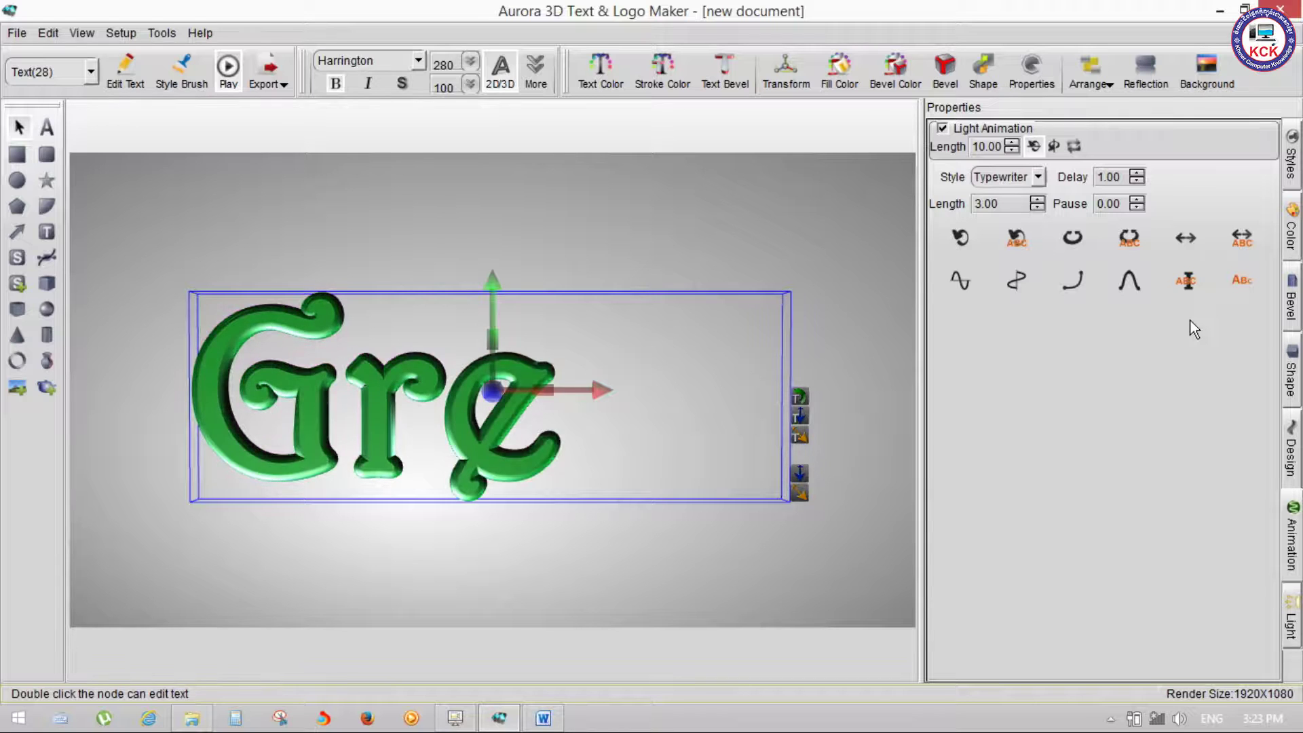
Step: Apply Letter Pulse to Green and nudge the pulse Size down to 100%
left_click(1238, 281)
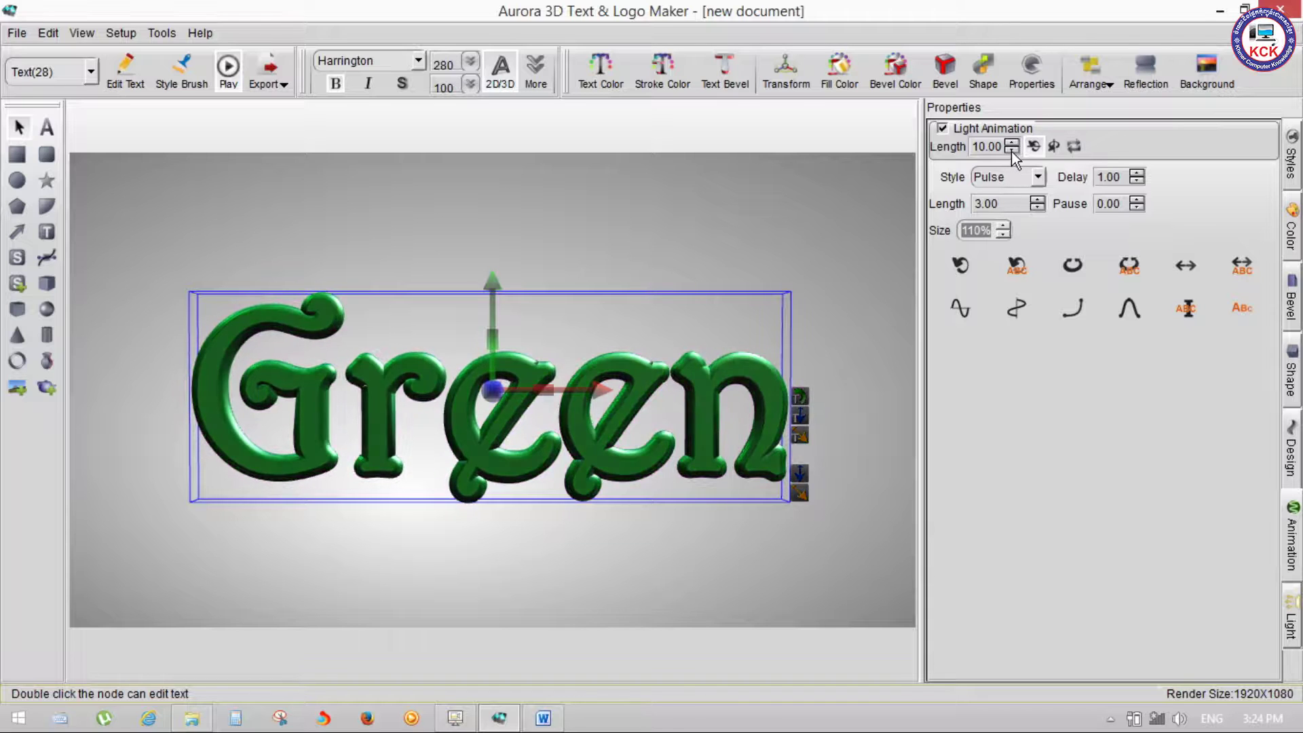
left_click(1003, 227)
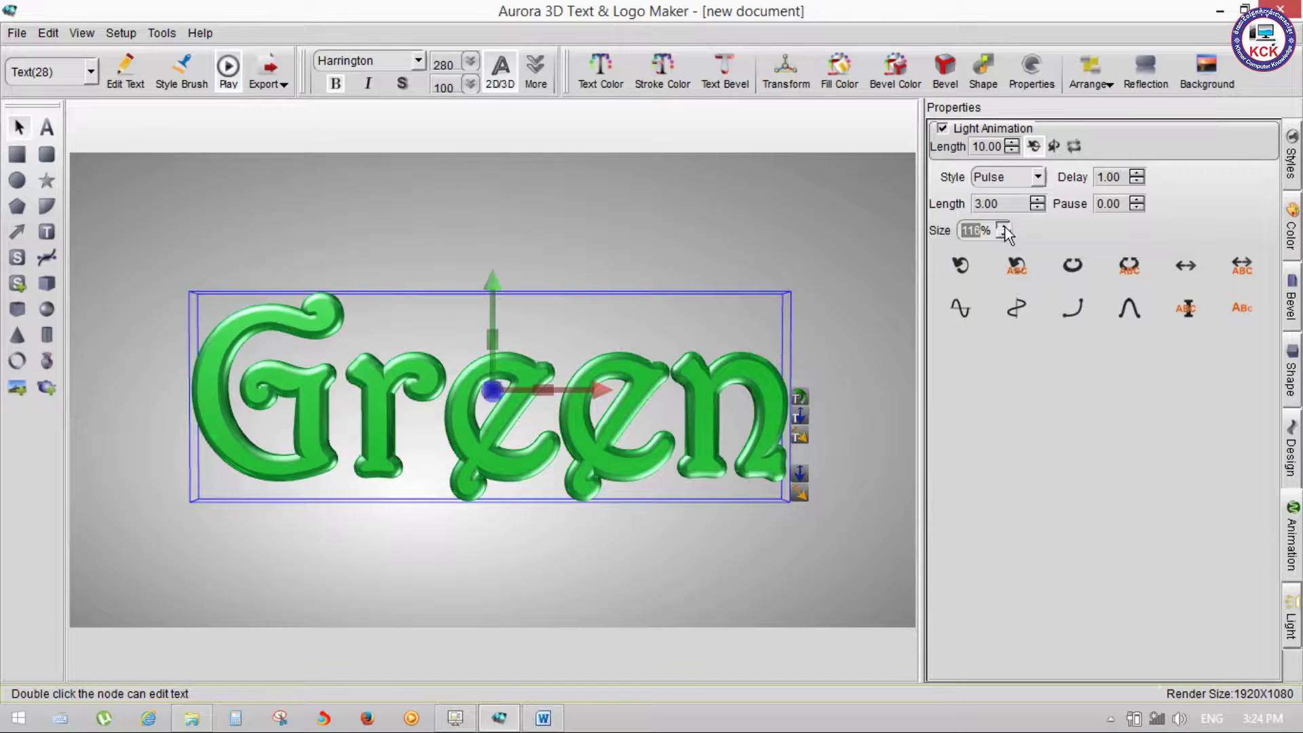
left_click(1003, 236)
left_click(1003, 236)
left_click(1003, 236)
left_click(1003, 237)
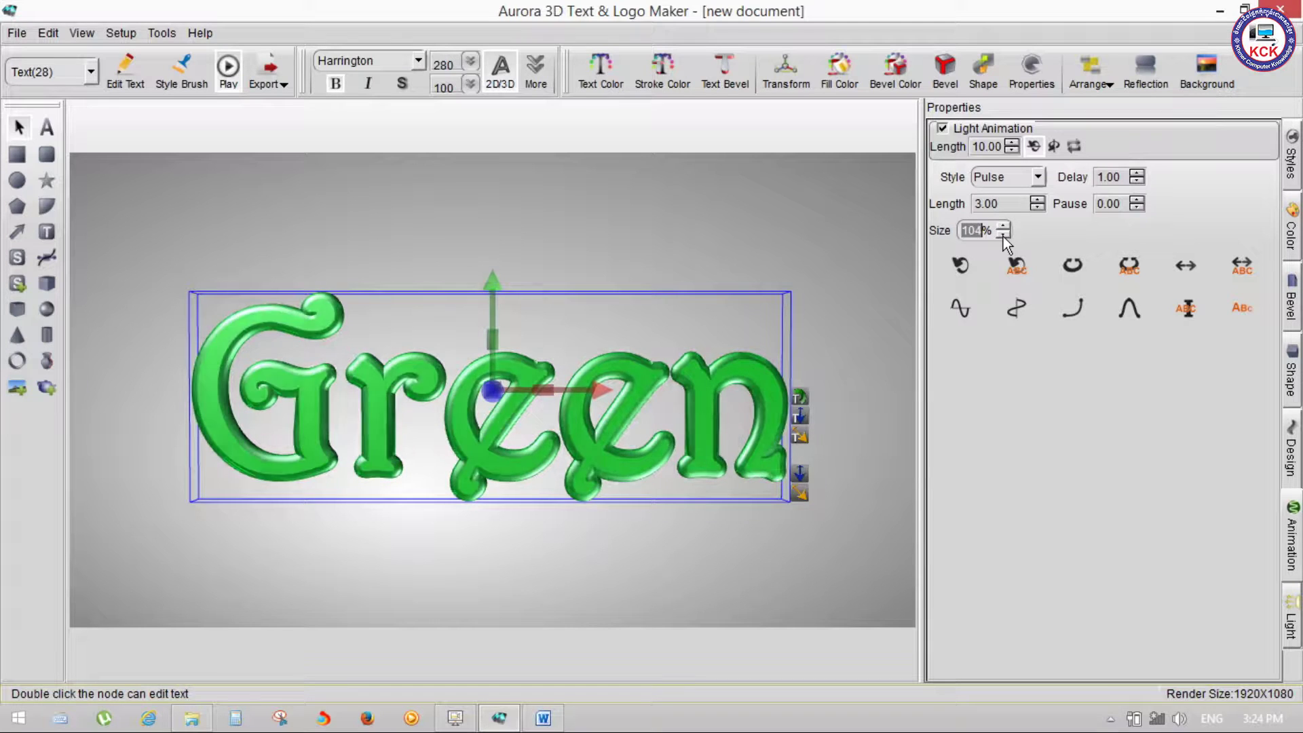
left_click(1003, 236)
left_click(1003, 236)
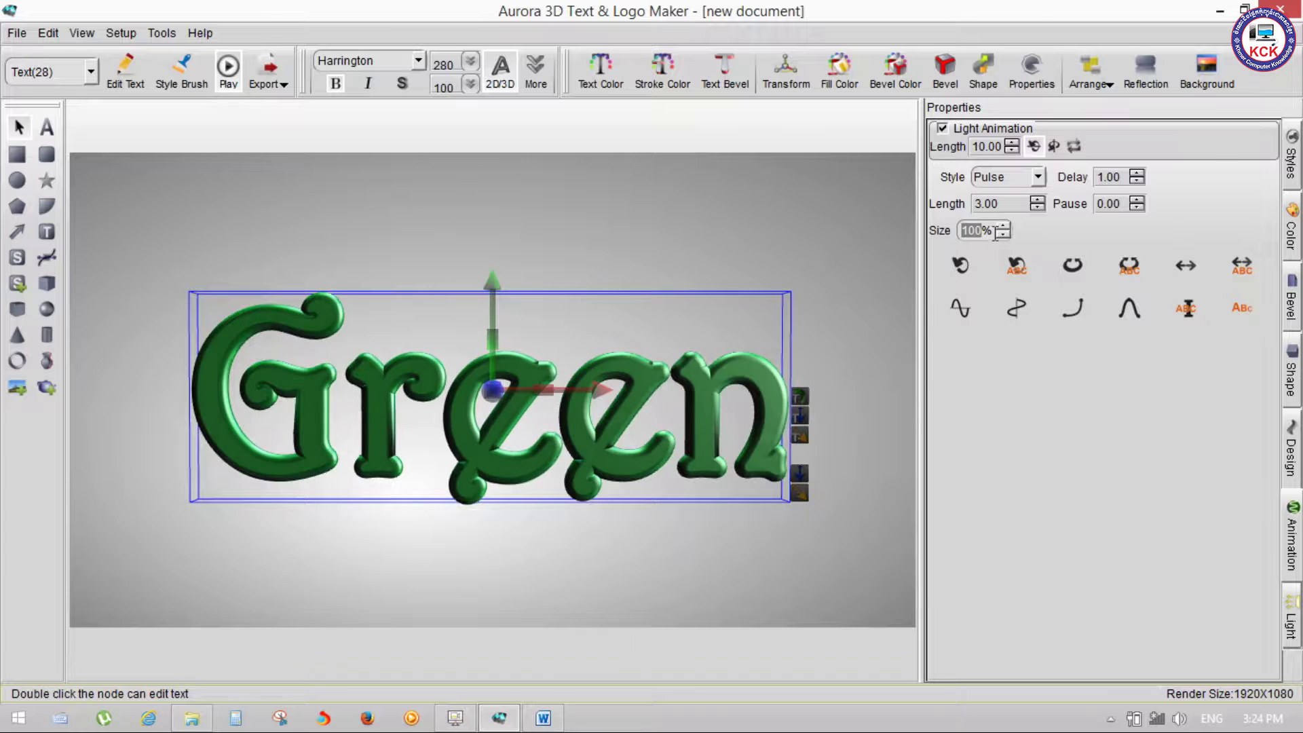
Step: Set the pulse Size to 200%, switch Green to the Wave preset, and stop the preview
type("200")
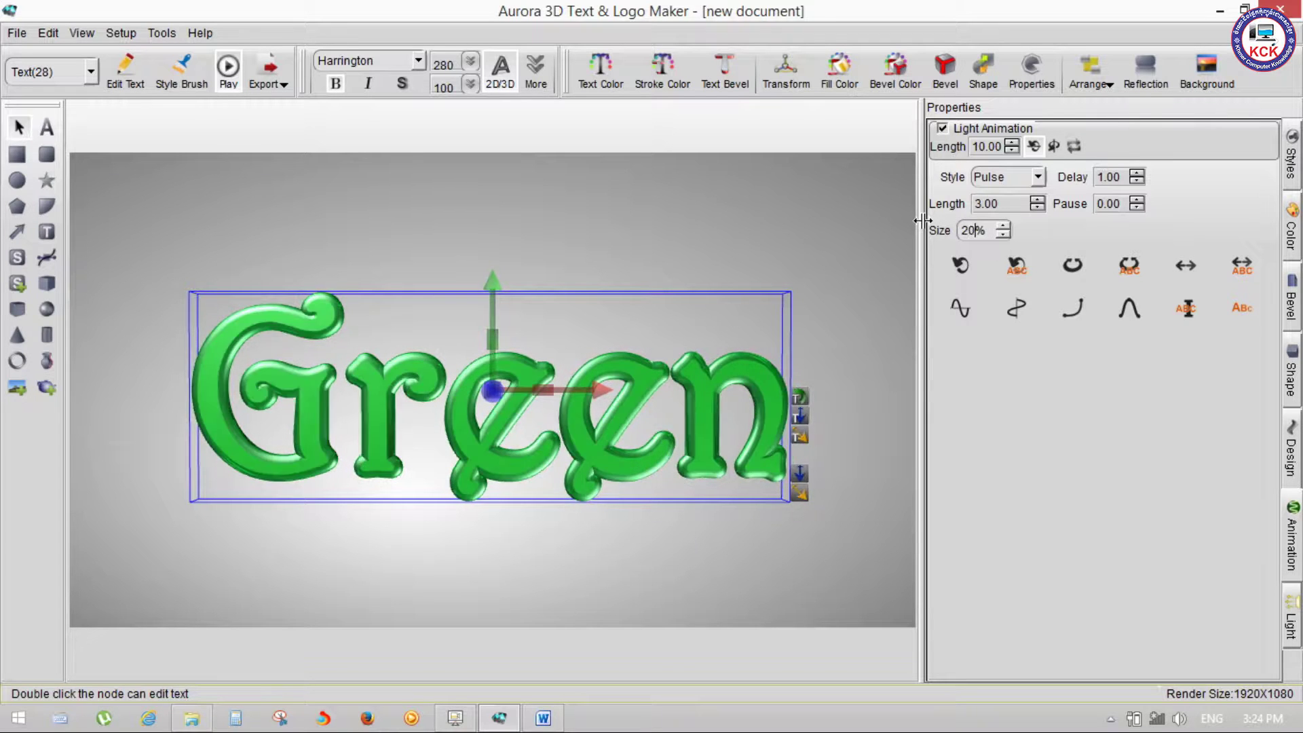
left_click(1013, 311)
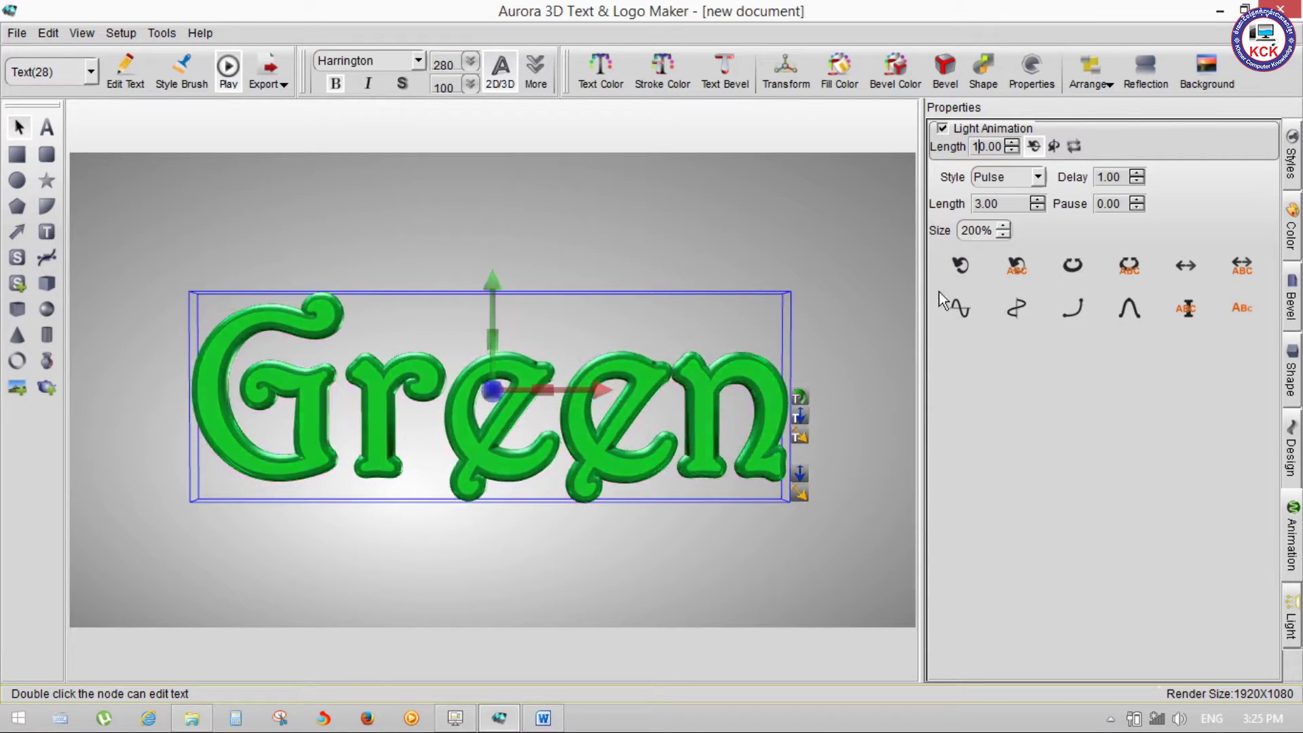
left_click(968, 314)
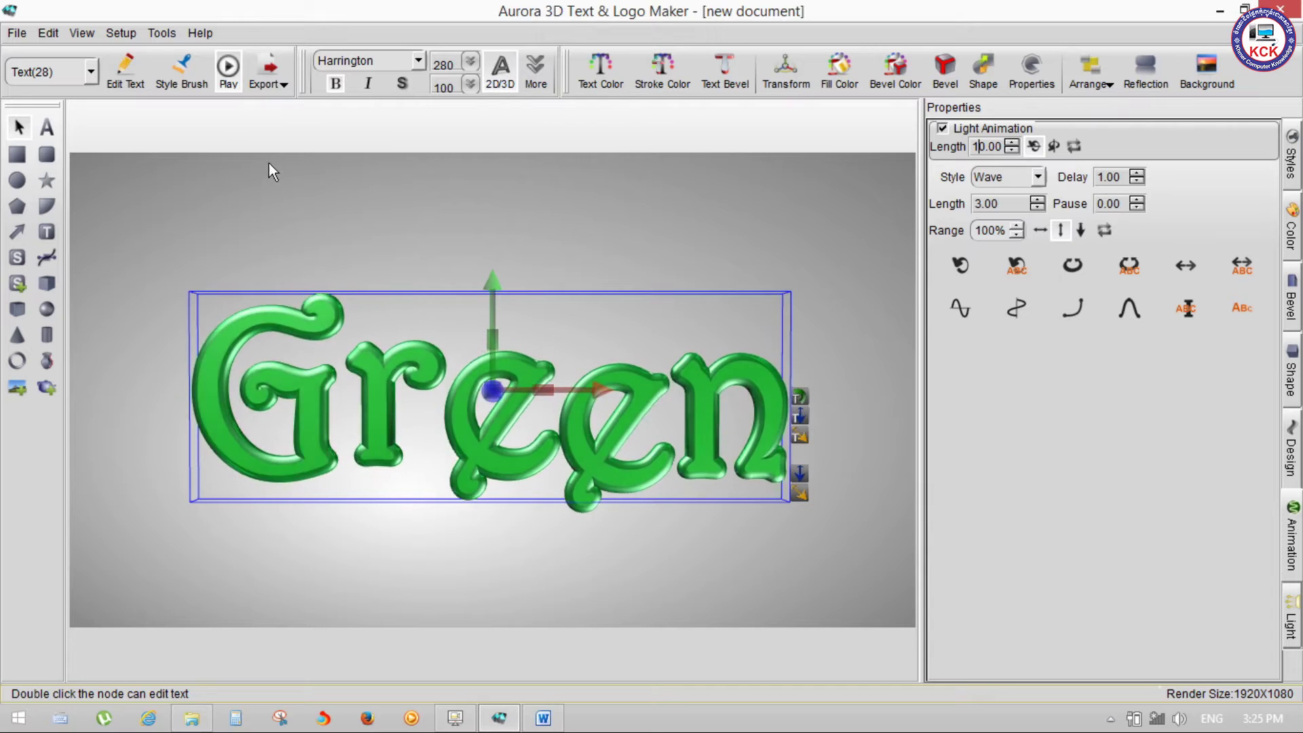
left_click(228, 68)
Step: Minimize Aurora 3D Text & Logo Maker and toggle the screen recorder controls
left_click(499, 718)
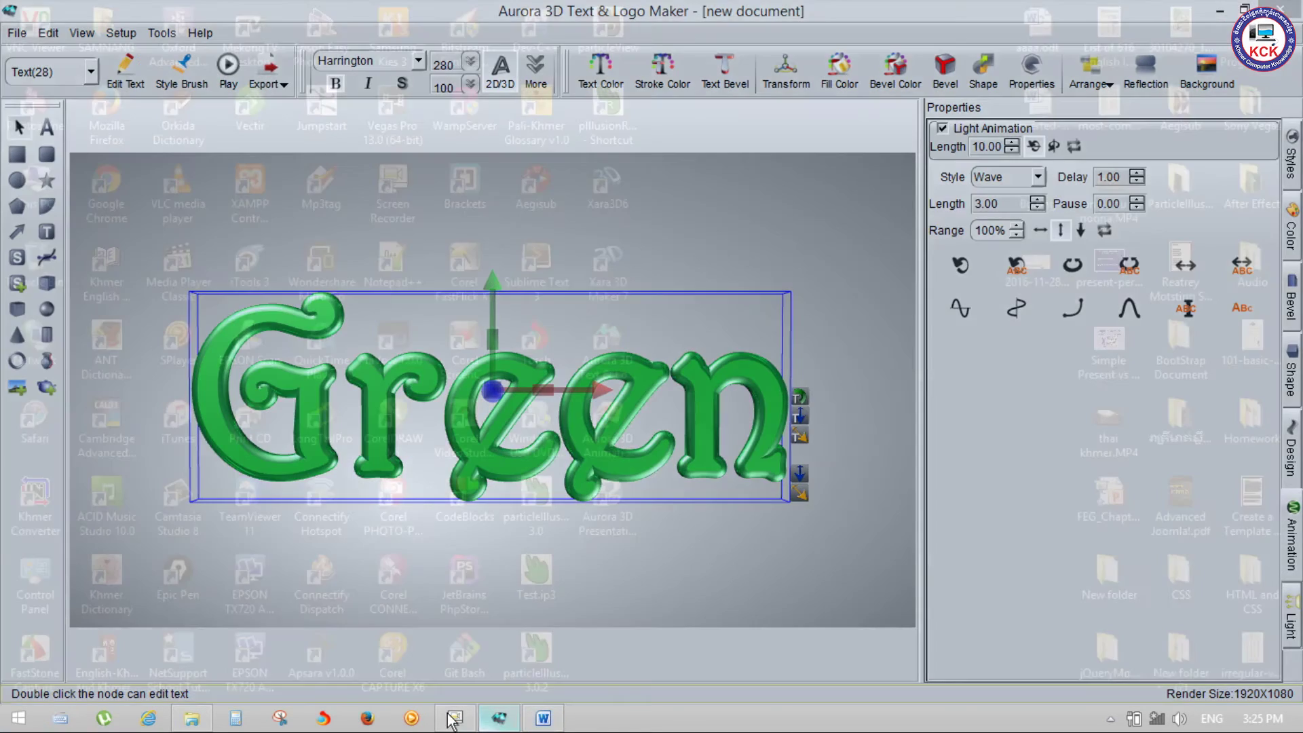
left_click(454, 720)
left_click(453, 719)
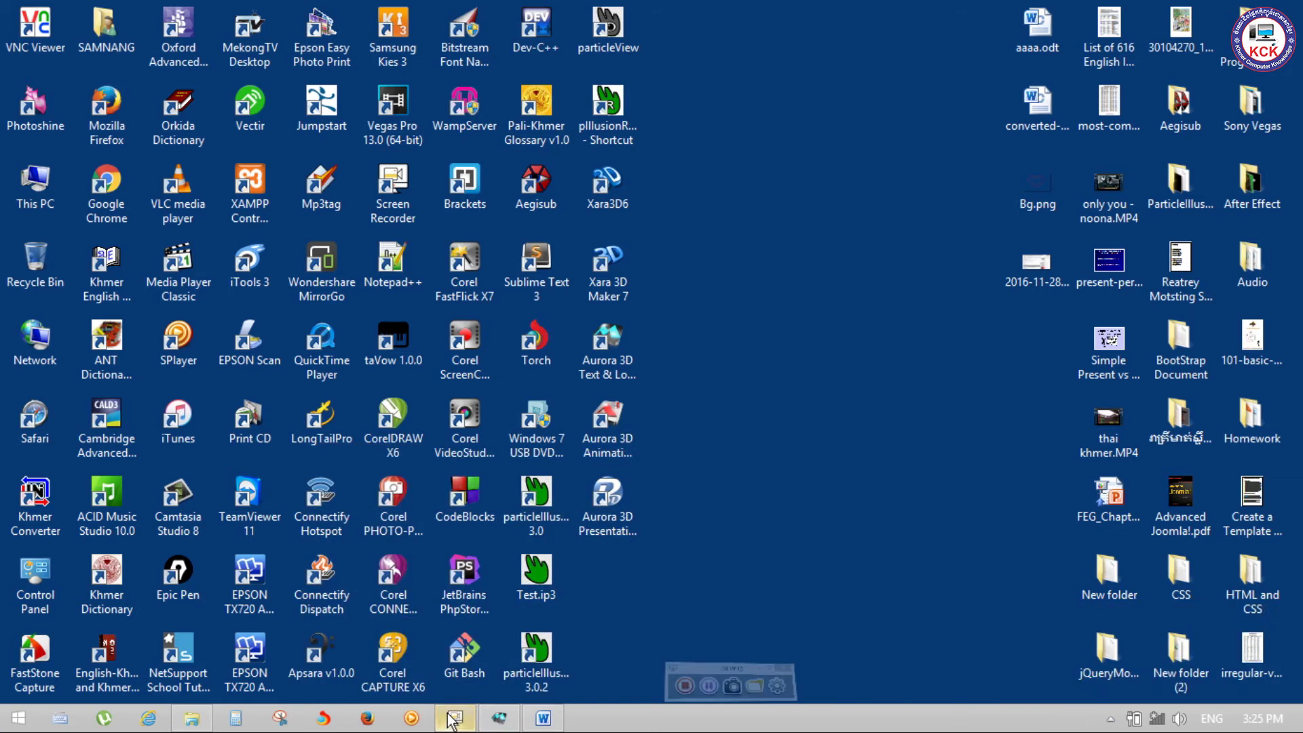
left_click(454, 719)
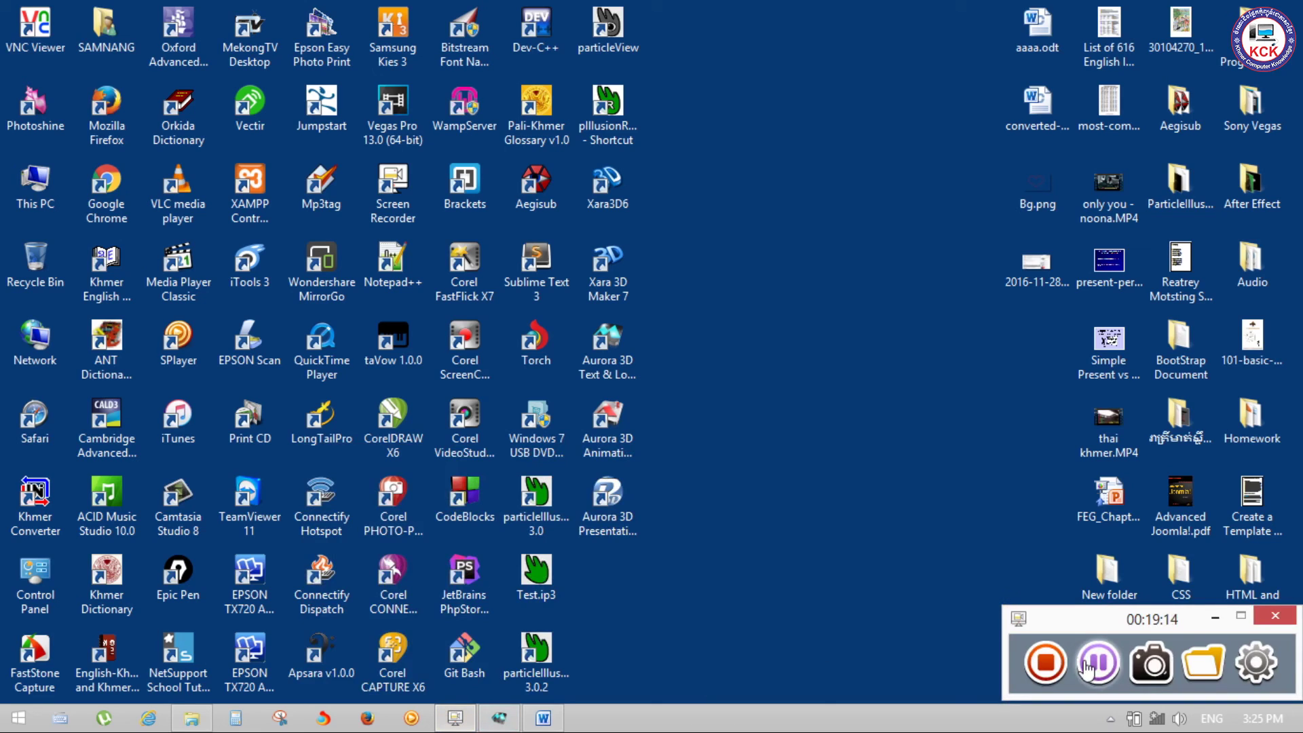